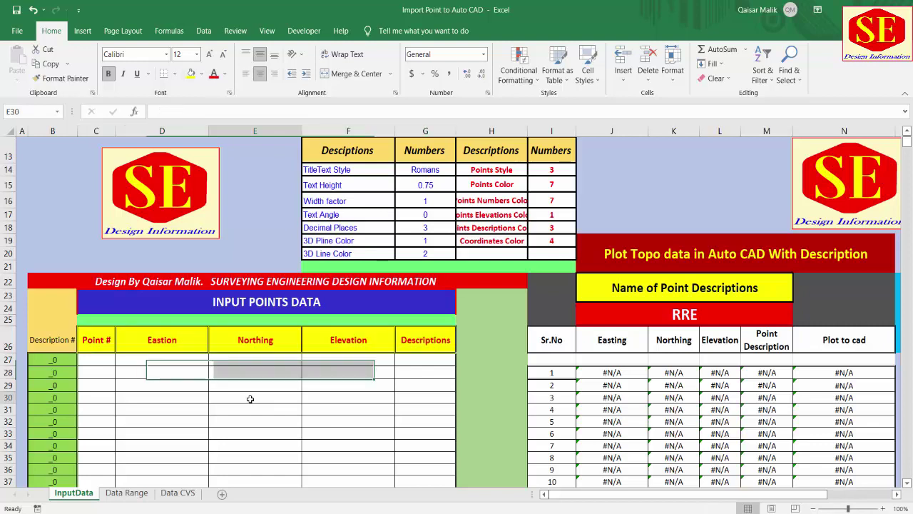
Step: Look over the InputData, Data Range and Data CVS sheets of the workbook
{"action": "scroll", "coordinate": [245, 400], "scroll_direction": "down", "scroll_amount": 2}
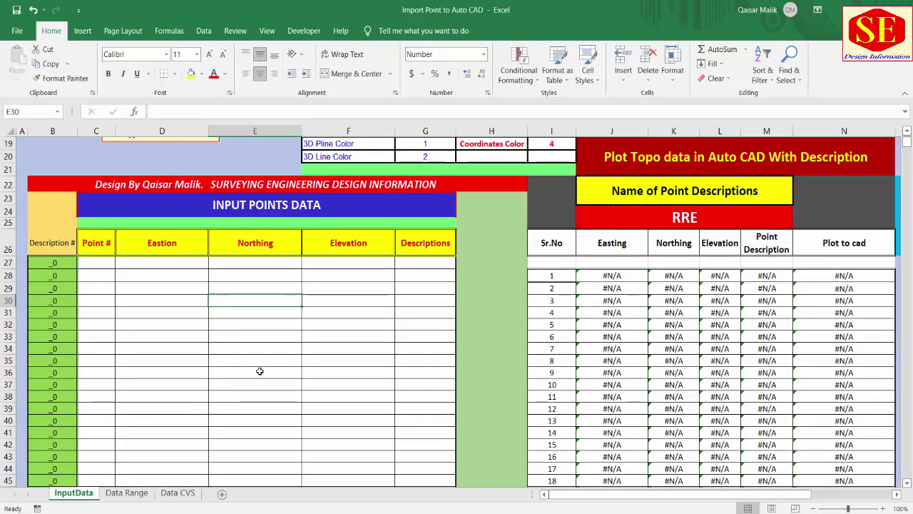
{"action": "left_click", "coordinate": [127, 493]}
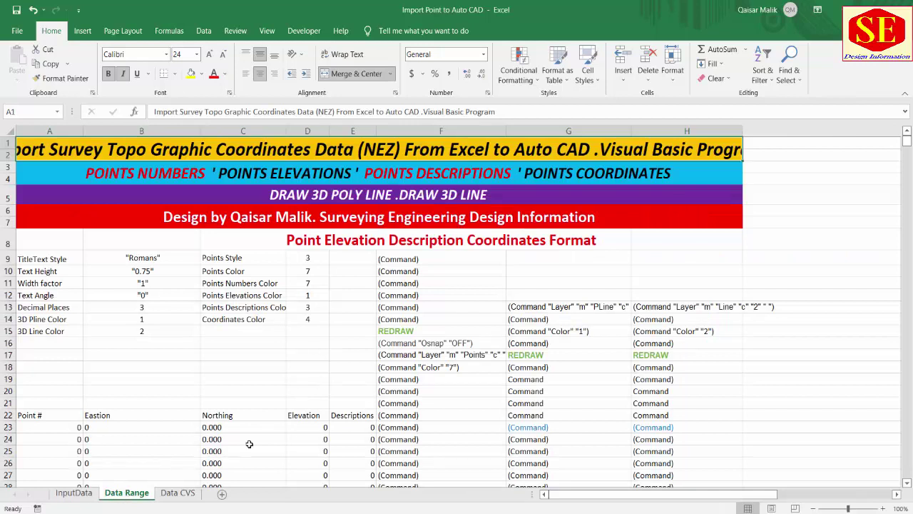
{"action": "left_click", "coordinate": [184, 493]}
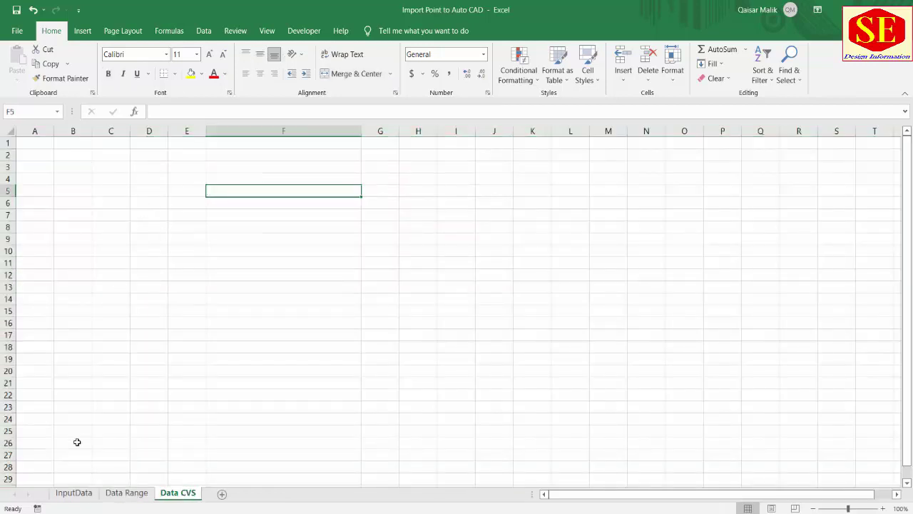
{"action": "left_click", "coordinate": [71, 493]}
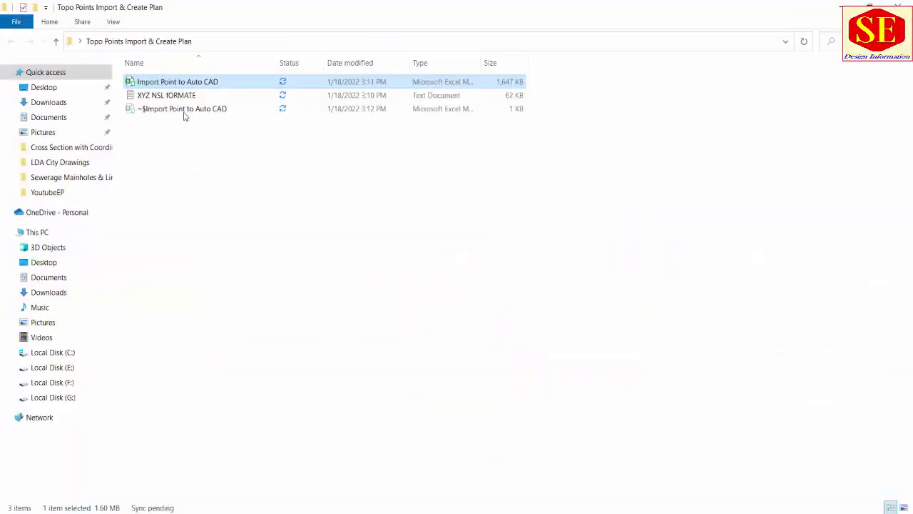
Step: Open the XYZ NSL fORMATE text file from the Topo Points Import & Create Plan folder and examine the layout of its first record
{"action": "left_click", "coordinate": [162, 97]}
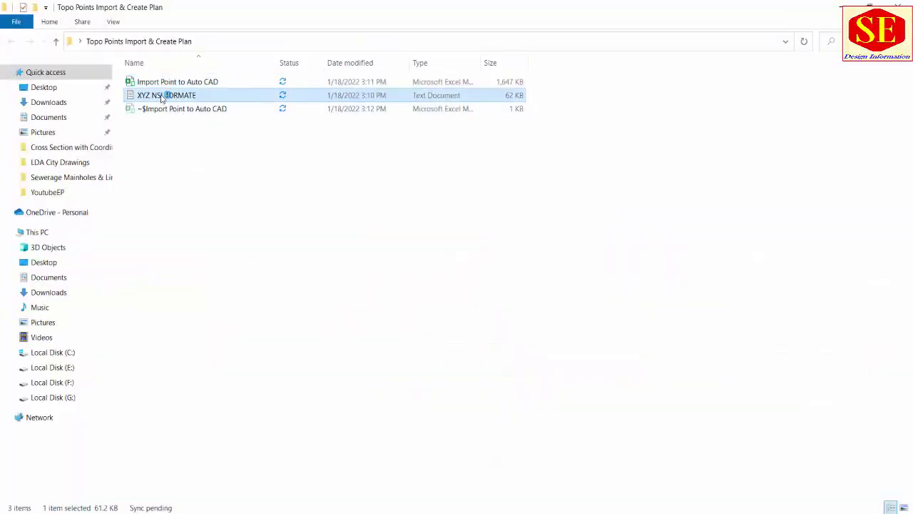
{"action": "double_click", "coordinate": [161, 97]}
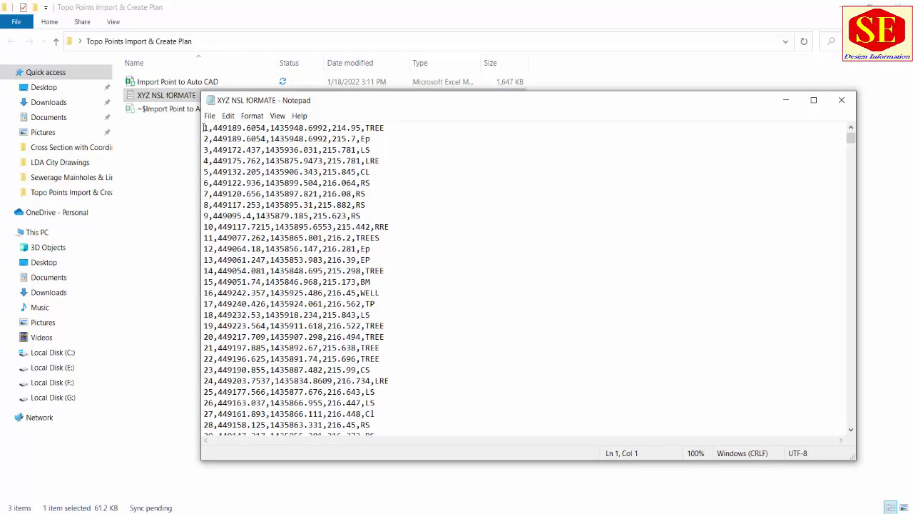
{"action": "left_click_drag", "start_coordinate": [205, 127], "coordinate": [386, 131]}
{"action": "left_click", "coordinate": [405, 216]}
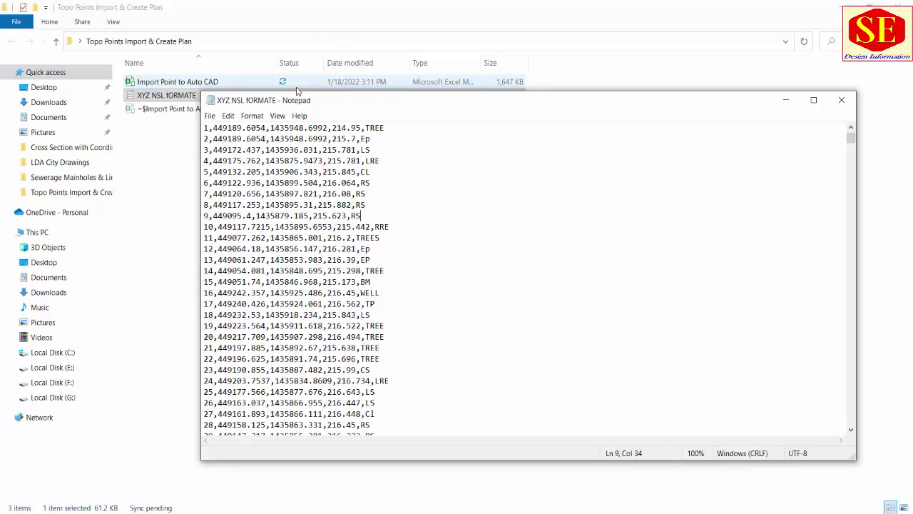
{"action": "left_click", "coordinate": [338, 238]}
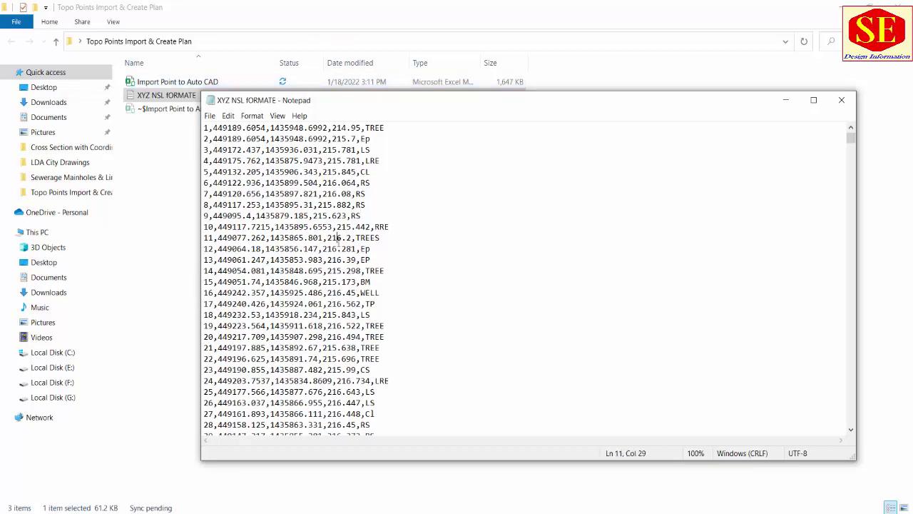
Step: Copy all point records in the XYZ NSL fORMATE text file
{"action": "key", "text": "ctrl+a"}
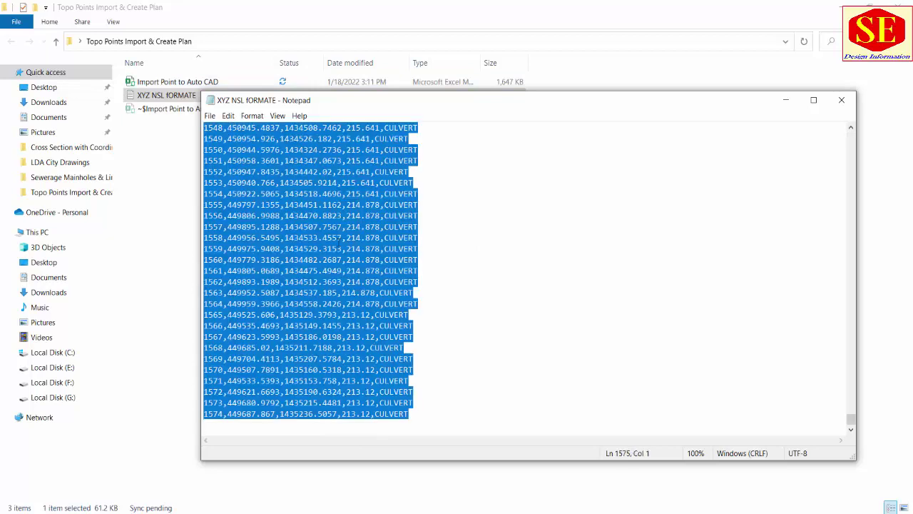
{"action": "right_click", "coordinate": [281, 194]}
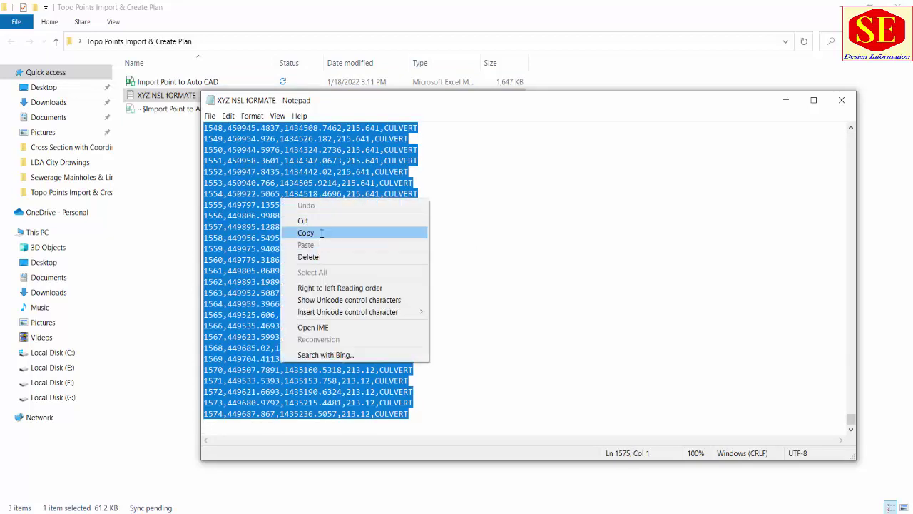
{"action": "left_click", "coordinate": [308, 231]}
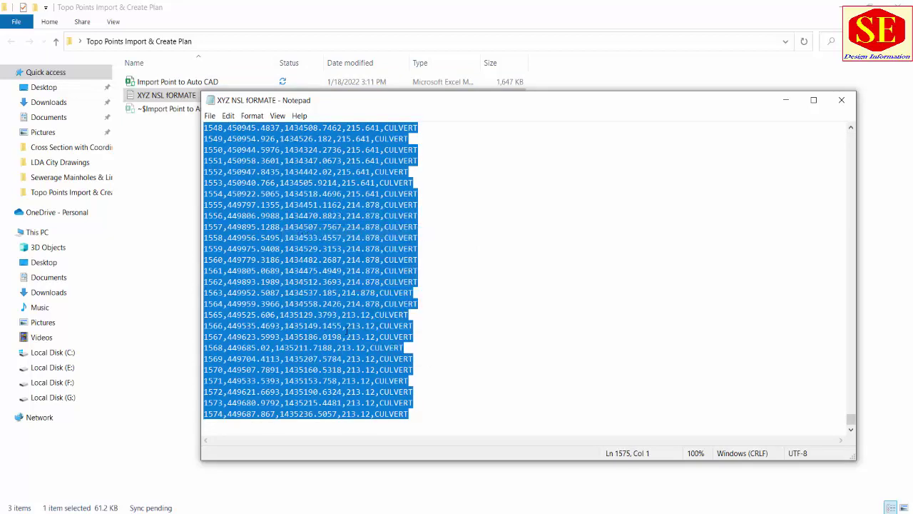
{"action": "left_click", "coordinate": [221, 429]}
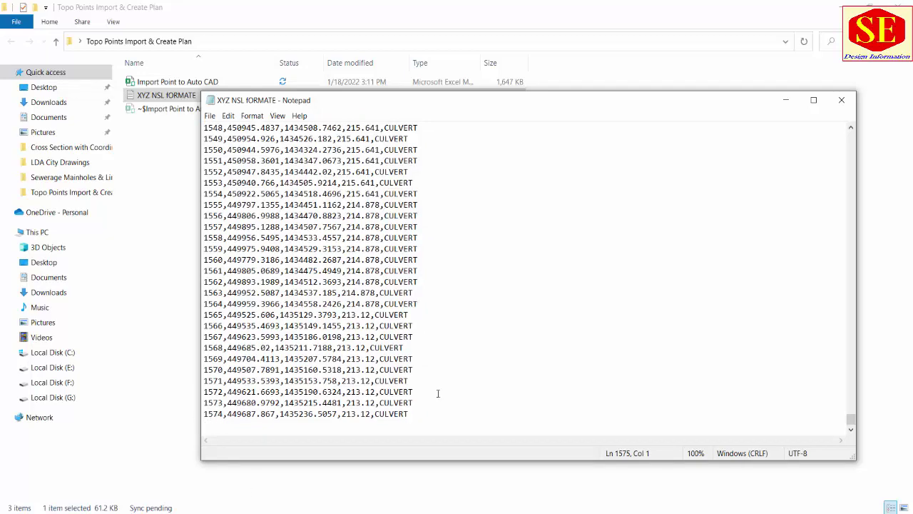
Step: Switch to the Excel workbook and paste the copied point records into the Data CVS sheet starting at cell A1
{"action": "key", "text": "alt+Tab"}
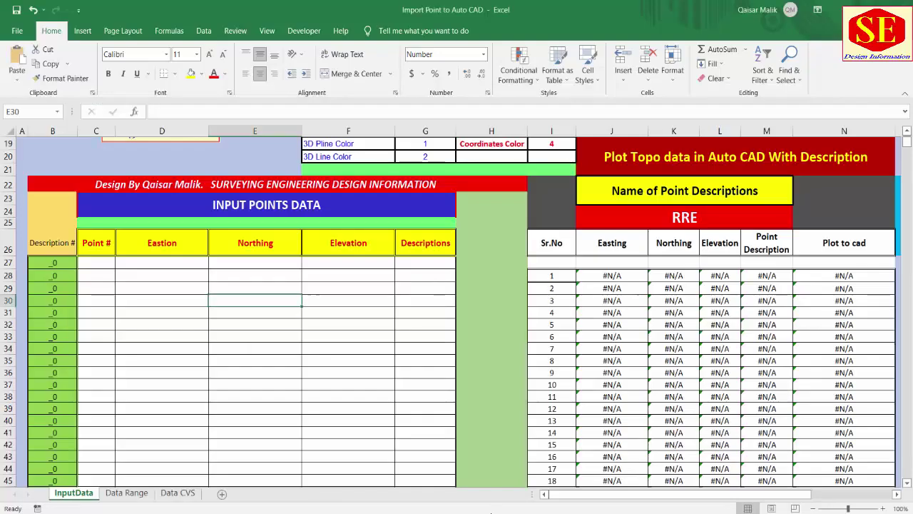
{"action": "left_click", "coordinate": [174, 493]}
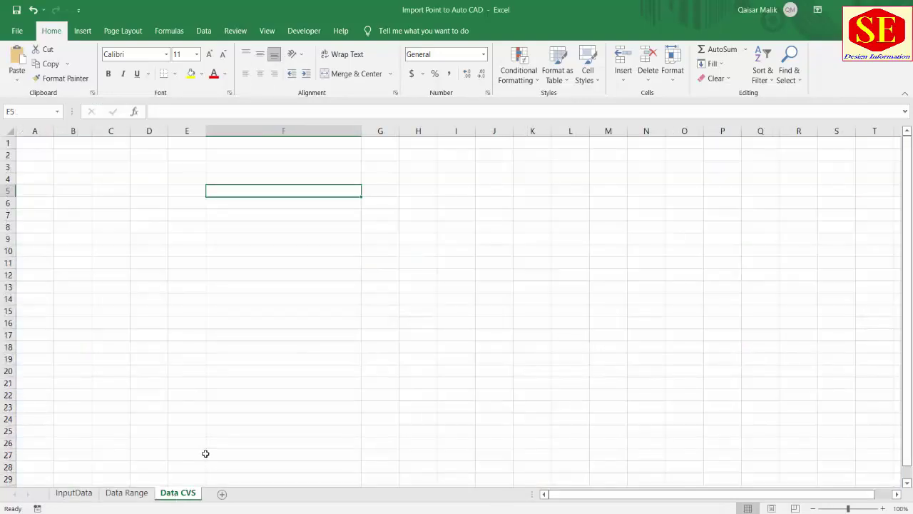
{"action": "left_click", "coordinate": [28, 145]}
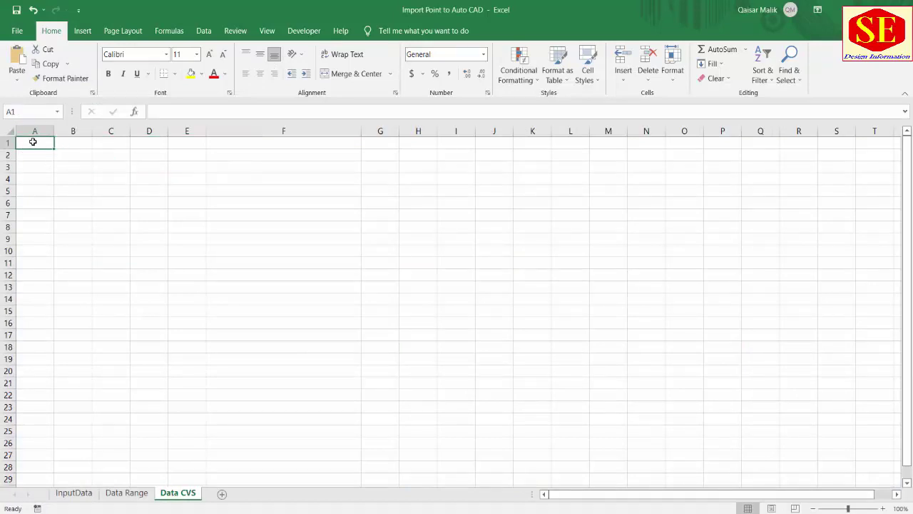
{"action": "right_click", "coordinate": [32, 142]}
{"action": "left_click", "coordinate": [56, 197]}
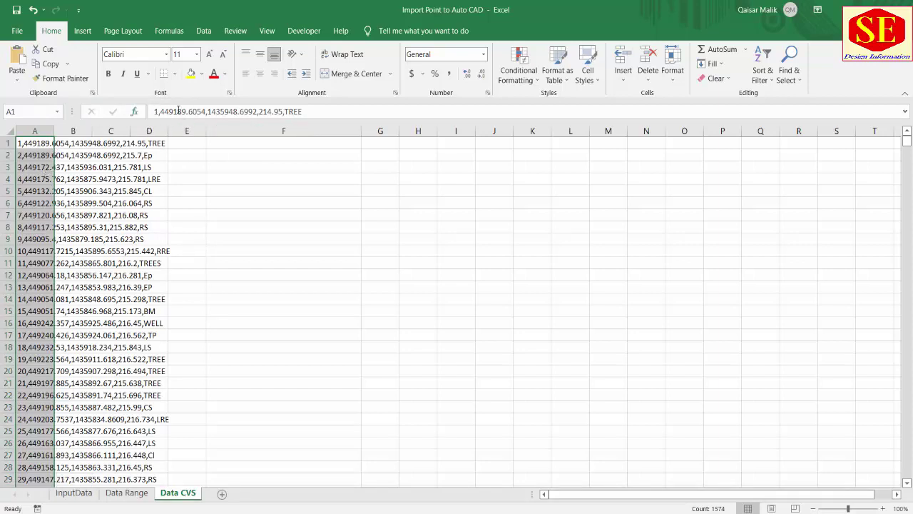
Step: Split the point records in column A into separate columns with Text to Columns, adding Comma as a delimiter and keeping the General format
{"action": "left_click", "coordinate": [289, 112]}
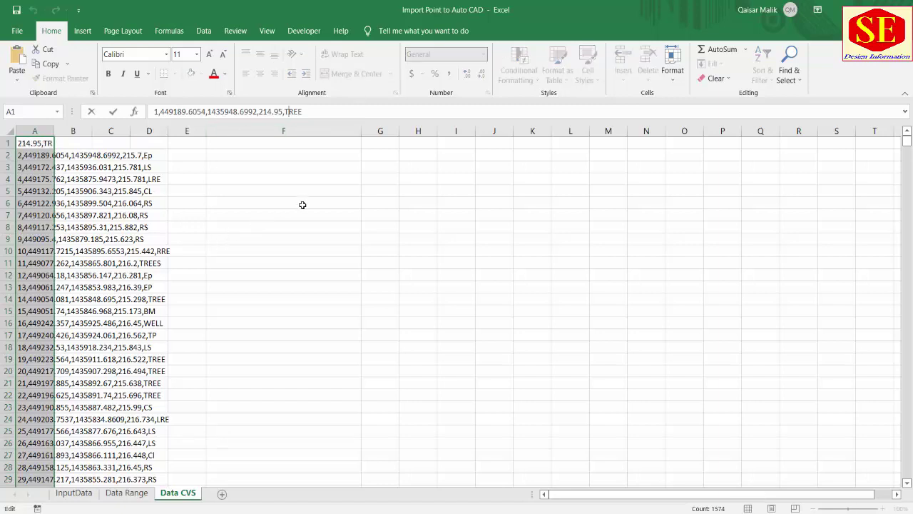
{"action": "left_click", "coordinate": [204, 30]}
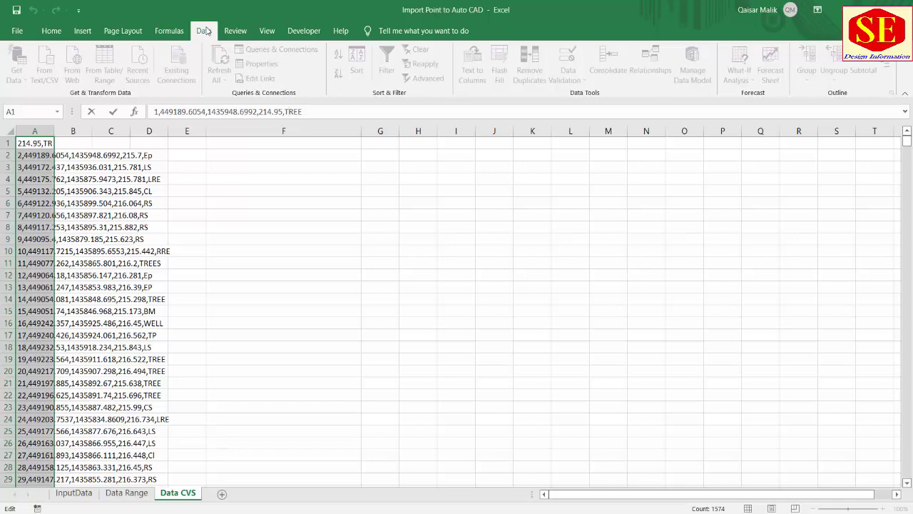
{"action": "left_click", "coordinate": [90, 111]}
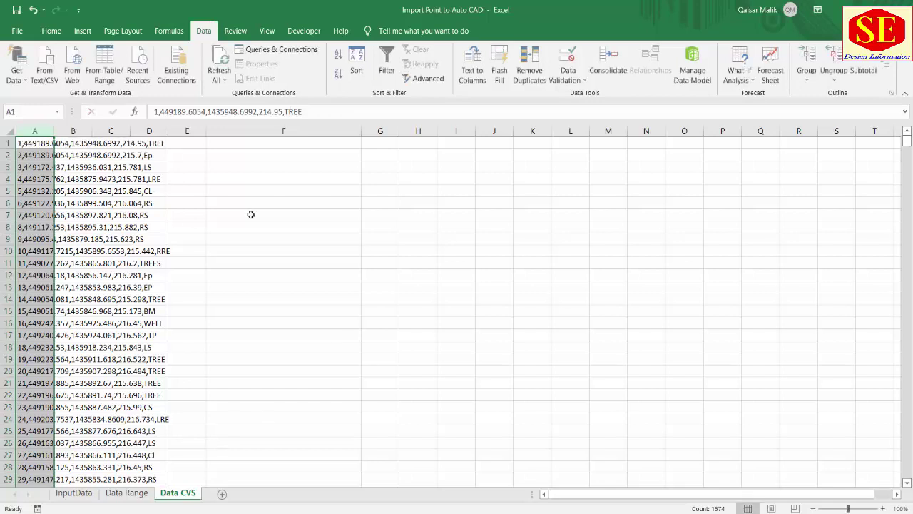
{"action": "left_click", "coordinate": [175, 261]}
{"action": "left_click", "coordinate": [37, 145]}
{"action": "key", "text": "ctrl+shift+Down"}
{"action": "left_click", "coordinate": [474, 57]}
{"action": "left_click_drag", "start_coordinate": [122, 16], "coordinate": [285, 78]}
{"action": "left_click", "coordinate": [432, 319]}
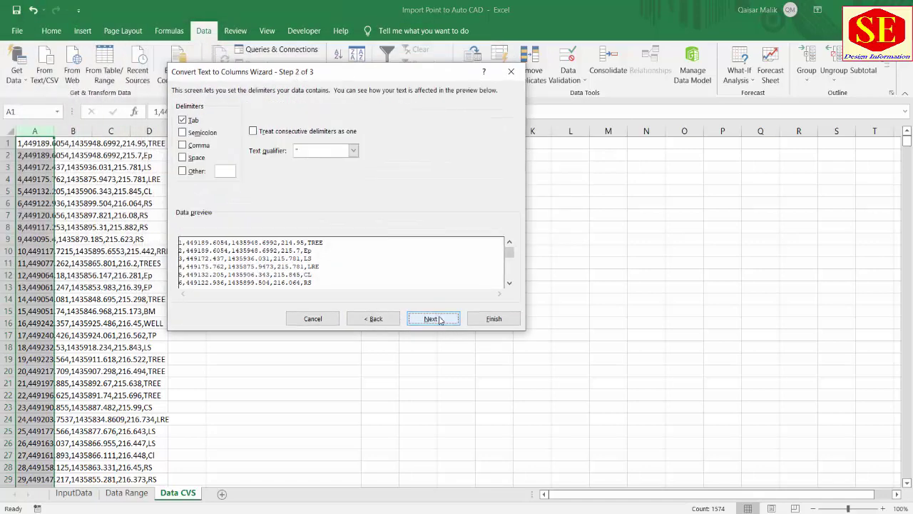
{"action": "left_click", "coordinate": [184, 145]}
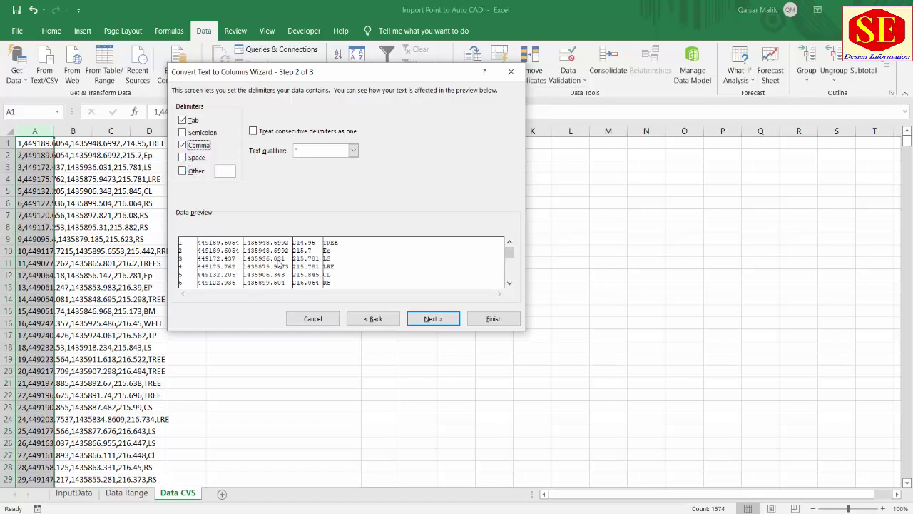
{"action": "left_click", "coordinate": [452, 320]}
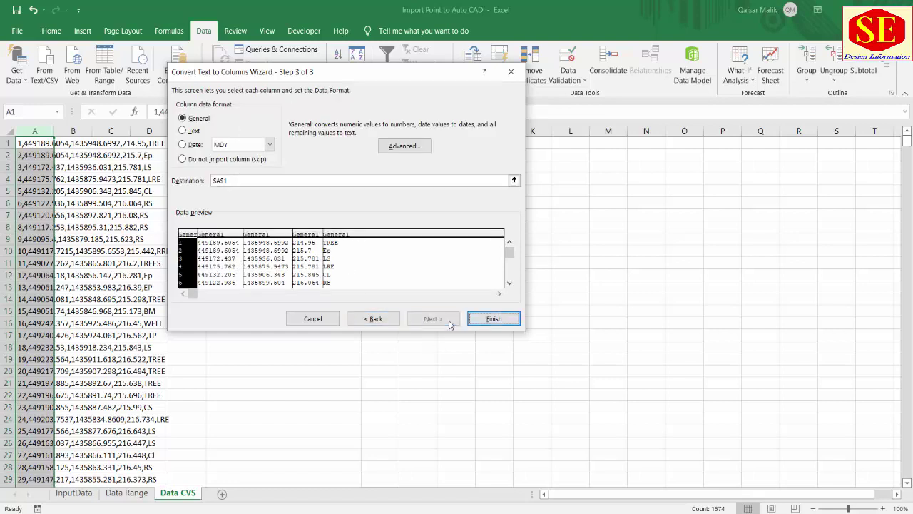
{"action": "left_click", "coordinate": [494, 319]}
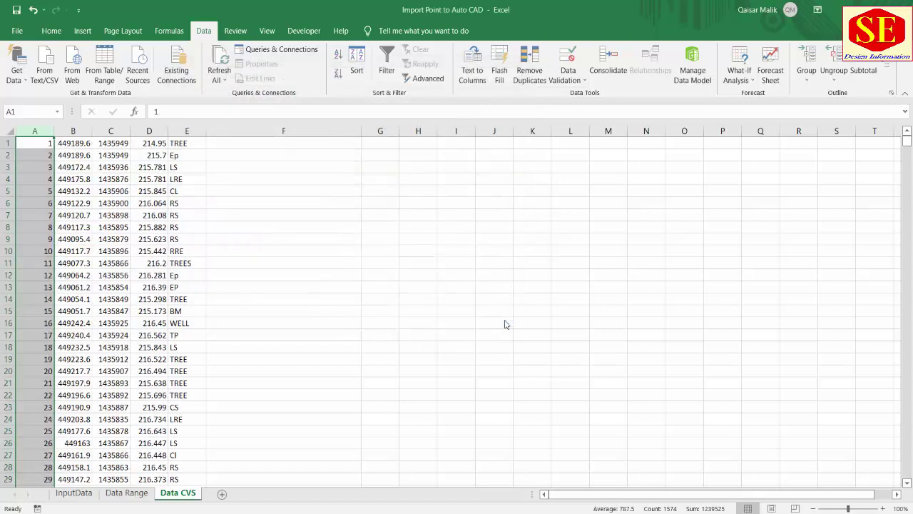
Step: Check the split easting, northing, elevation and description values in cells B1 to E1
{"action": "left_click", "coordinate": [378, 312]}
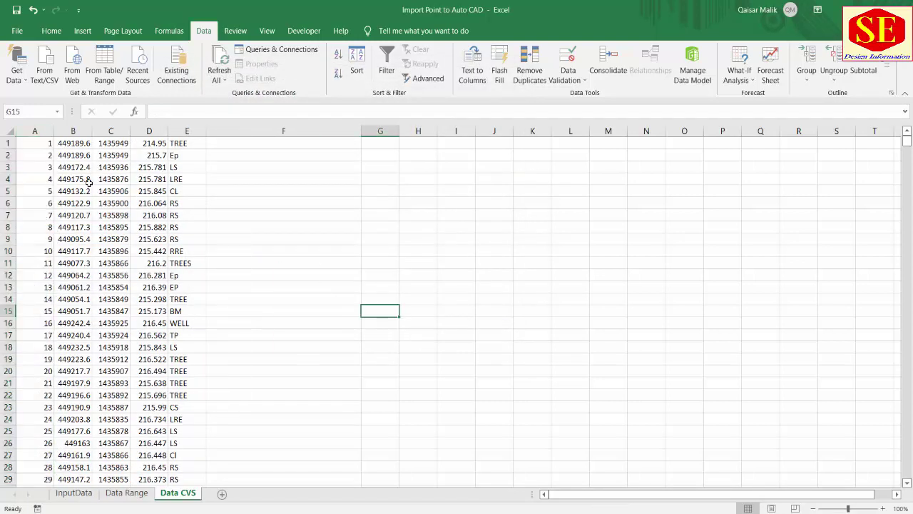
{"action": "left_click", "coordinate": [71, 143]}
{"action": "key", "text": "Right"}
{"action": "key", "text": "Right"}
{"action": "key", "text": "Right"}
{"action": "left_click", "coordinate": [265, 179]}
Step: Copy the whole split point table, A1:E1574, on the Data CVS sheet
{"action": "left_click_drag", "start_coordinate": [51, 145], "coordinate": [177, 445]}
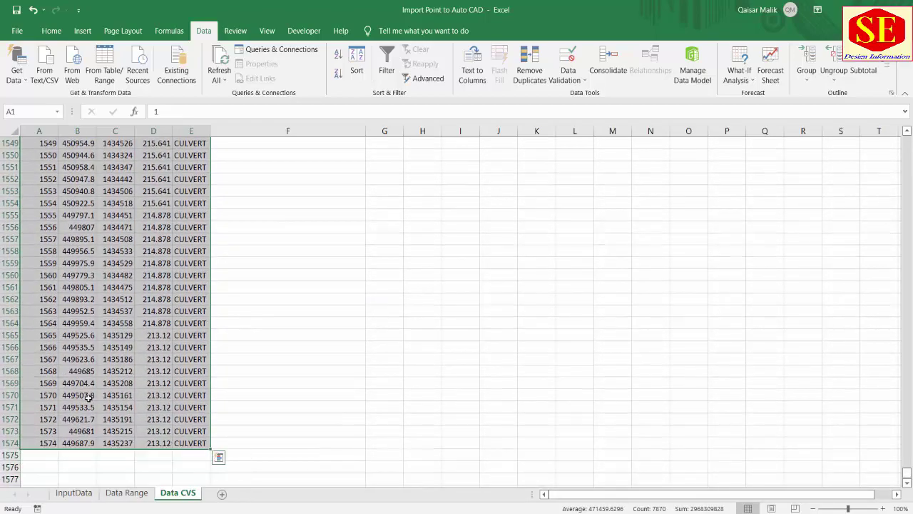
{"action": "right_click", "coordinate": [86, 219]}
{"action": "left_click", "coordinate": [102, 243]}
{"action": "key", "text": "ctrl+BackSpace"}
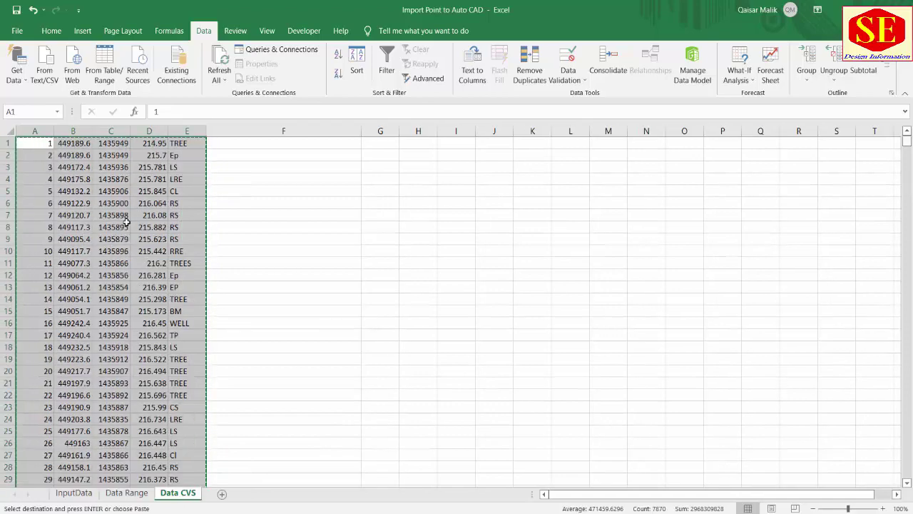
Step: Go to the InputData sheet and review the Input Points Data headings against the column order of the Data CVS table
{"action": "left_click", "coordinate": [74, 493]}
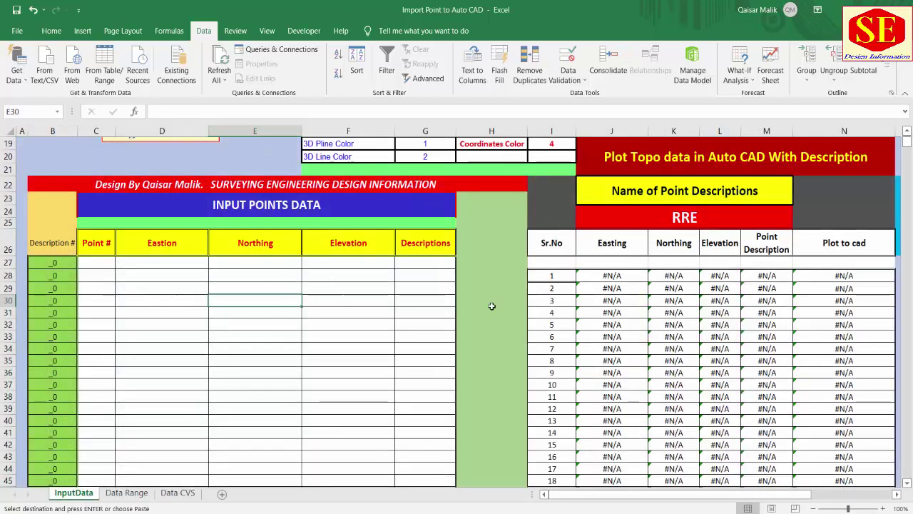
{"action": "left_click", "coordinate": [179, 493]}
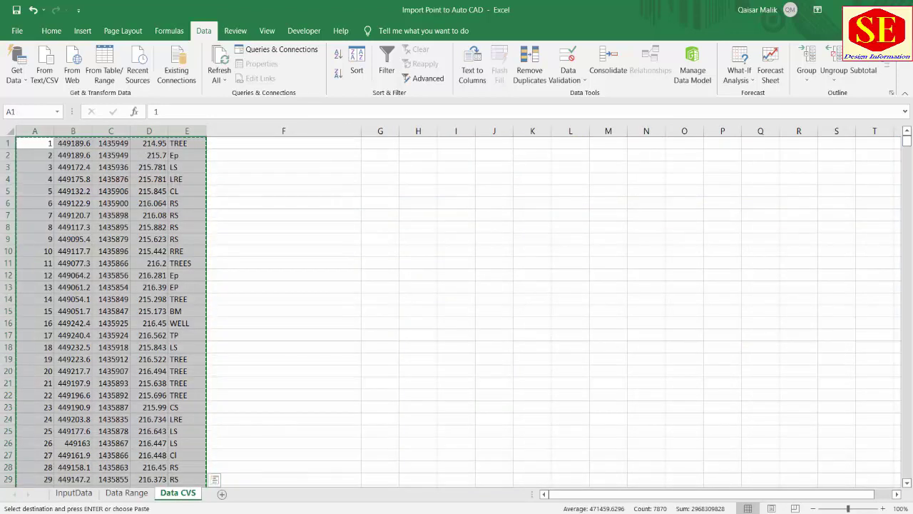
{"action": "left_click", "coordinate": [74, 493]}
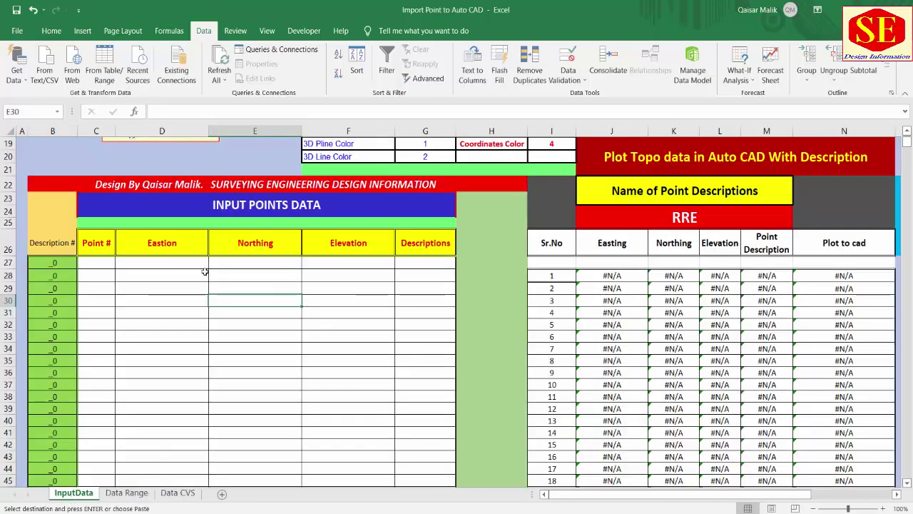
{"action": "scroll", "coordinate": [236, 244], "scroll_direction": "up", "scroll_amount": 2}
{"action": "left_click", "coordinate": [223, 302]}
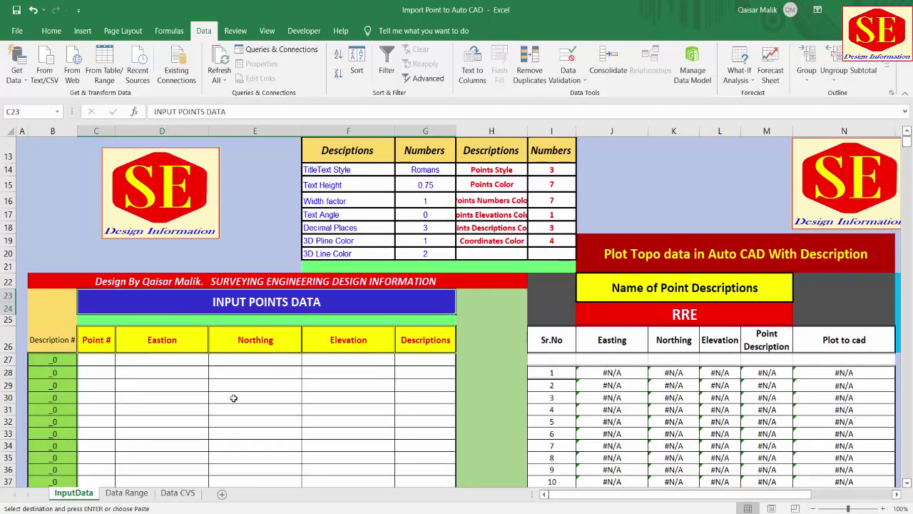
{"action": "left_click", "coordinate": [107, 360]}
{"action": "left_click", "coordinate": [153, 341]}
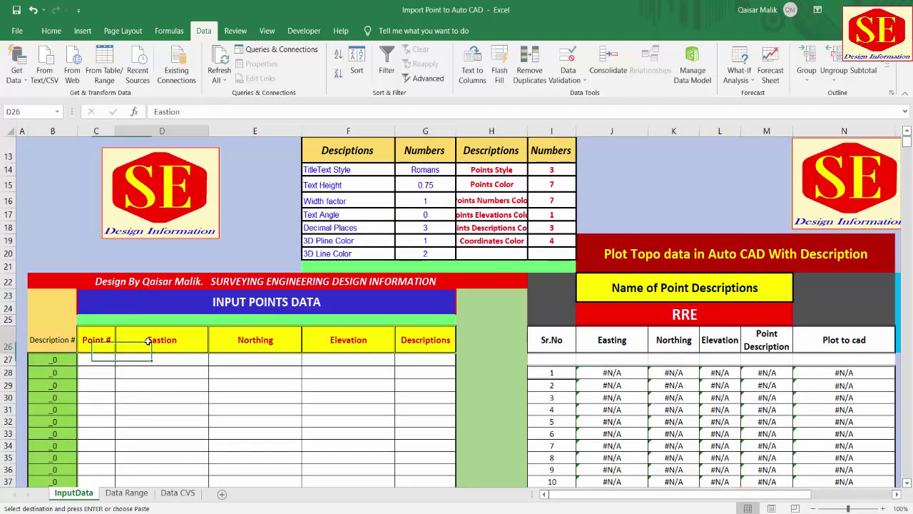
{"action": "left_click", "coordinate": [253, 342]}
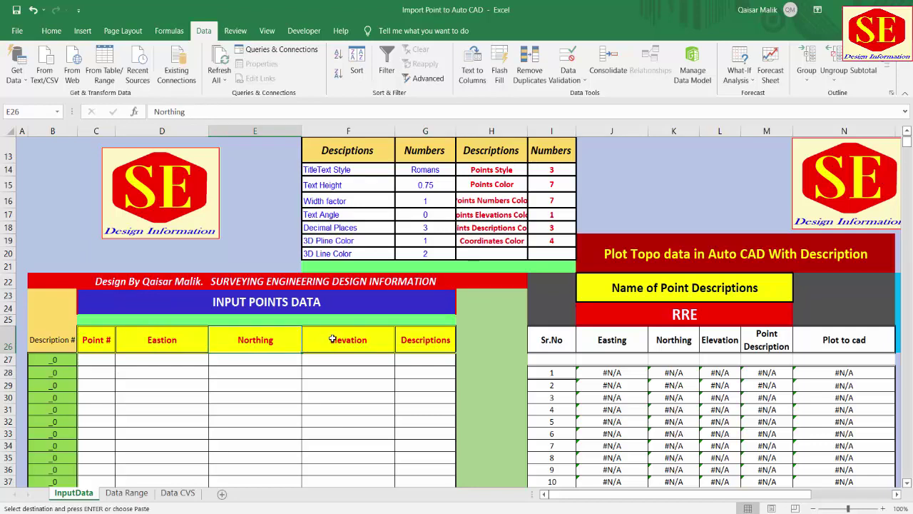
{"action": "left_click", "coordinate": [331, 339]}
{"action": "left_click", "coordinate": [407, 341]}
Step: Paste the copied point table as values only into the Input Points Data table, starting at cell C27
{"action": "scroll", "coordinate": [395, 342], "scroll_direction": "down", "scroll_amount": 2}
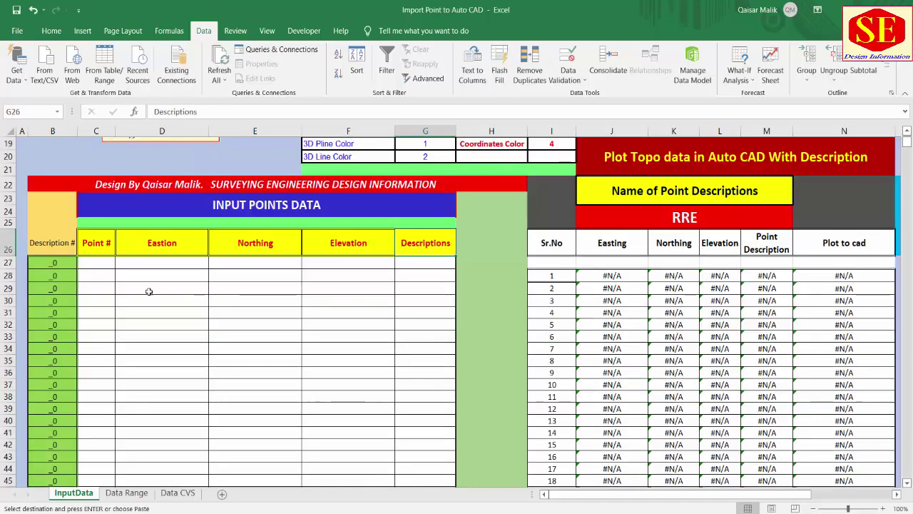
{"action": "left_click", "coordinate": [96, 261]}
{"action": "right_click", "coordinate": [101, 262]}
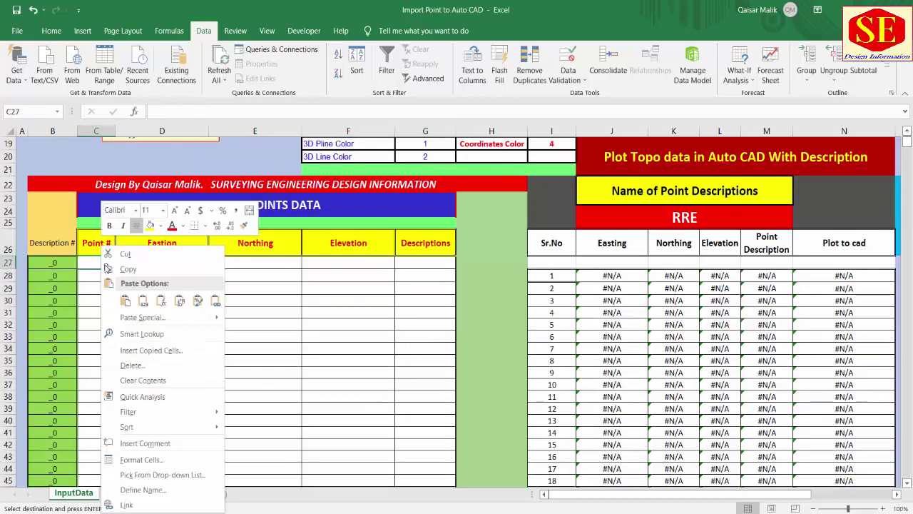
{"action": "left_click", "coordinate": [142, 301]}
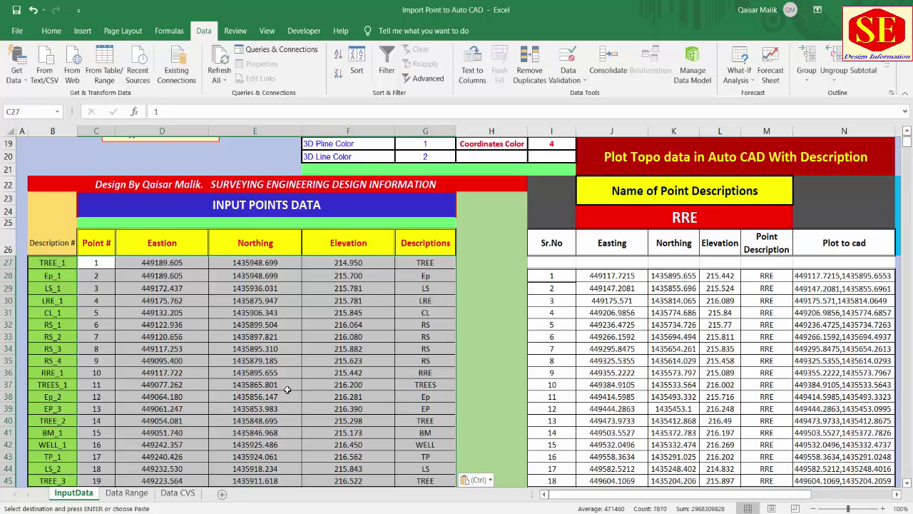
Step: Clear the pasted values from the Input Points Data table and copy the point table on the Data CVS sheet again
{"action": "key", "text": "Delete"}
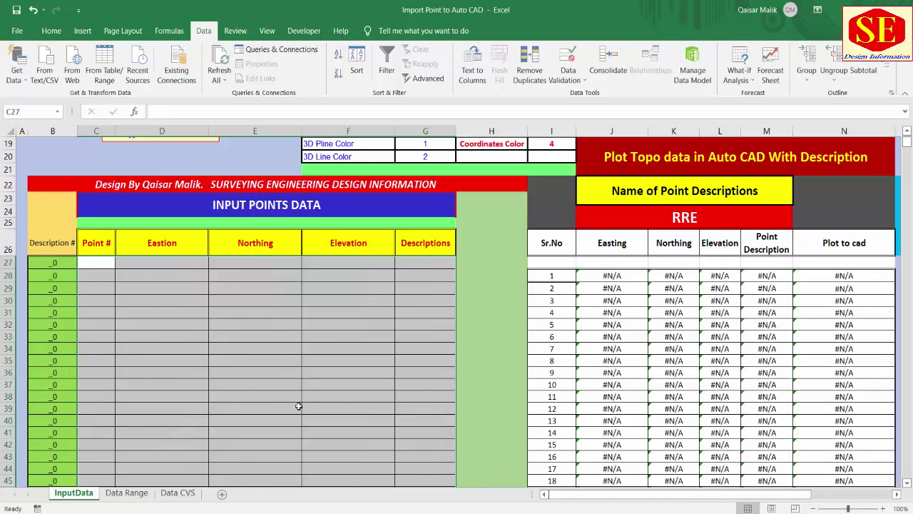
{"action": "left_click", "coordinate": [177, 492]}
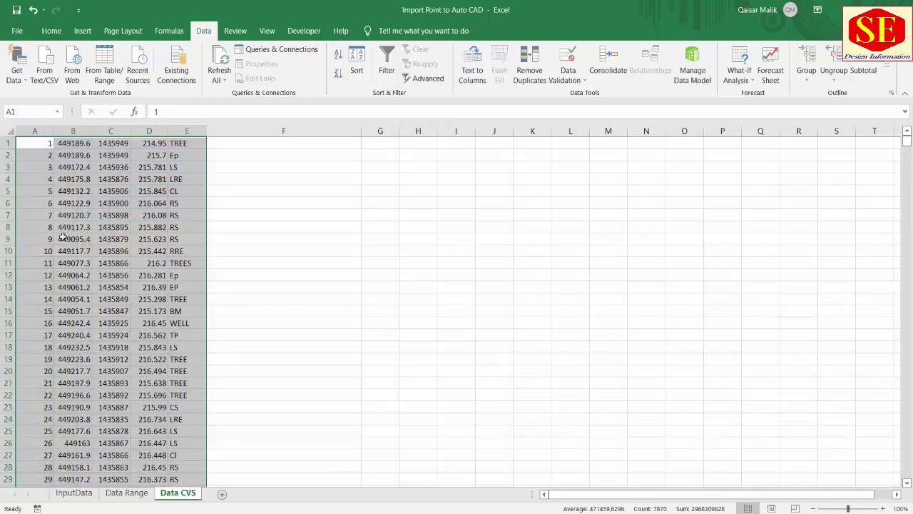
{"action": "right_click", "coordinate": [55, 182]}
{"action": "left_click", "coordinate": [75, 204]}
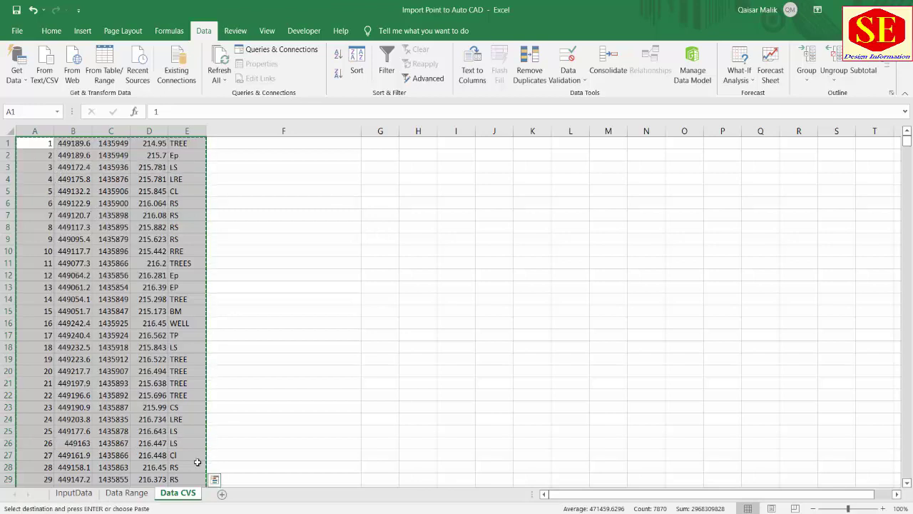
Step: Paste the copied points as values only into the emptied Input Points Data table on the InputData sheet, starting at C27
{"action": "left_click", "coordinate": [73, 493]}
{"action": "left_click", "coordinate": [87, 261]}
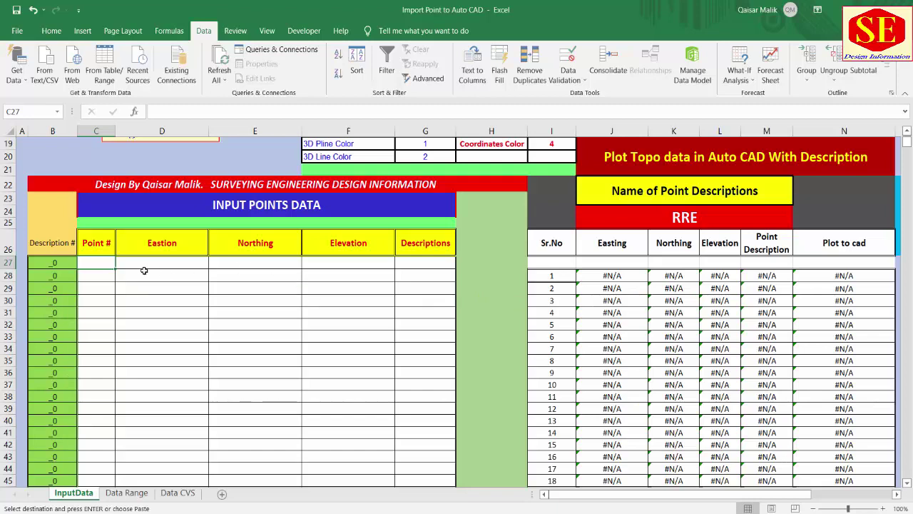
{"action": "right_click", "coordinate": [101, 261]}
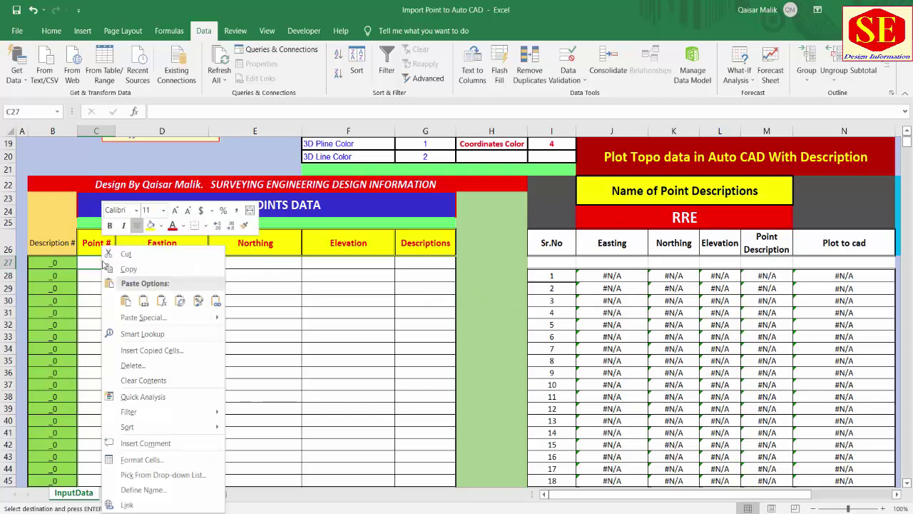
{"action": "left_click", "coordinate": [144, 301]}
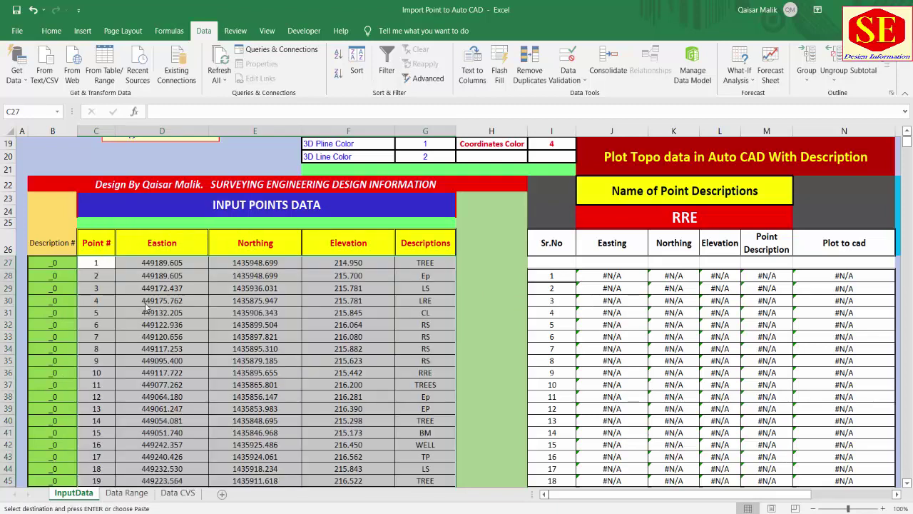
Step: Look through the pasted point rows and the Input Points Properties settings above the Input Points Data table
{"action": "left_click", "coordinate": [366, 328]}
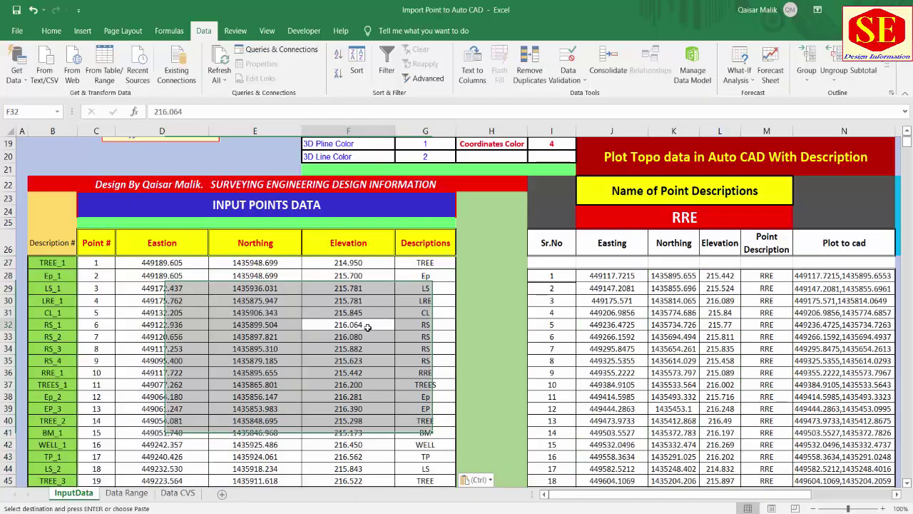
{"action": "scroll", "coordinate": [373, 334], "scroll_direction": "down", "scroll_amount": 20}
{"action": "scroll", "coordinate": [372, 334], "scroll_direction": "down", "scroll_amount": 20}
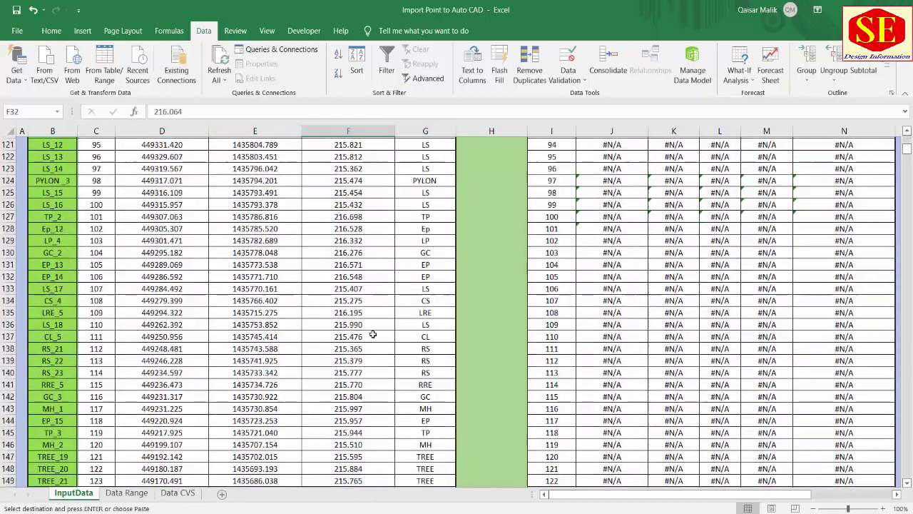
{"action": "scroll", "coordinate": [315, 231], "scroll_direction": "up", "scroll_amount": 20}
{"action": "scroll", "coordinate": [315, 230], "scroll_direction": "up", "scroll_amount": 17}
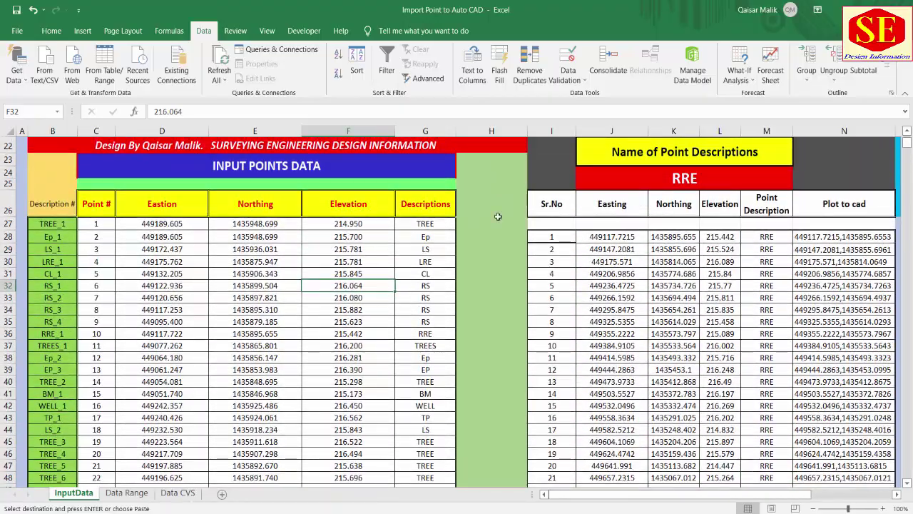
{"action": "left_click", "coordinate": [418, 222]}
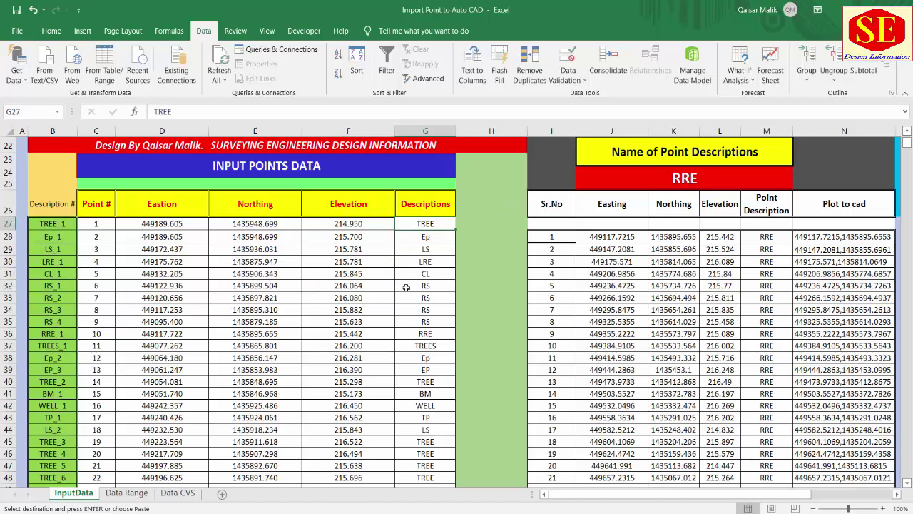
{"action": "scroll", "coordinate": [433, 310], "scroll_direction": "up", "scroll_amount": 6}
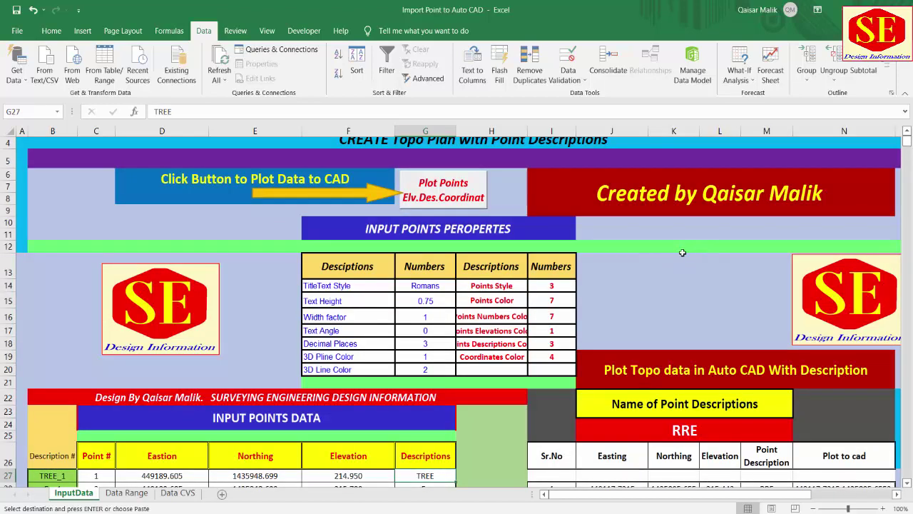
{"action": "scroll", "coordinate": [621, 269], "scroll_direction": "down", "scroll_amount": 5}
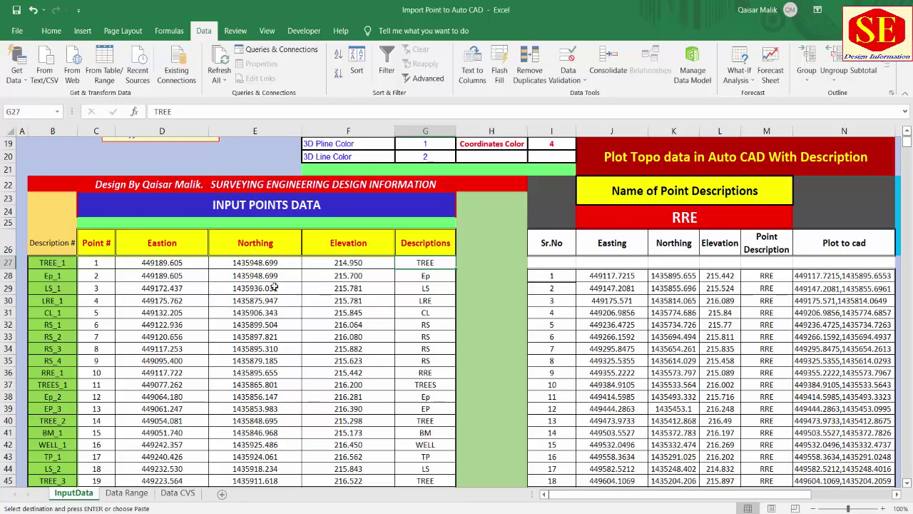
{"action": "scroll", "coordinate": [243, 281], "scroll_direction": "up", "scroll_amount": 6}
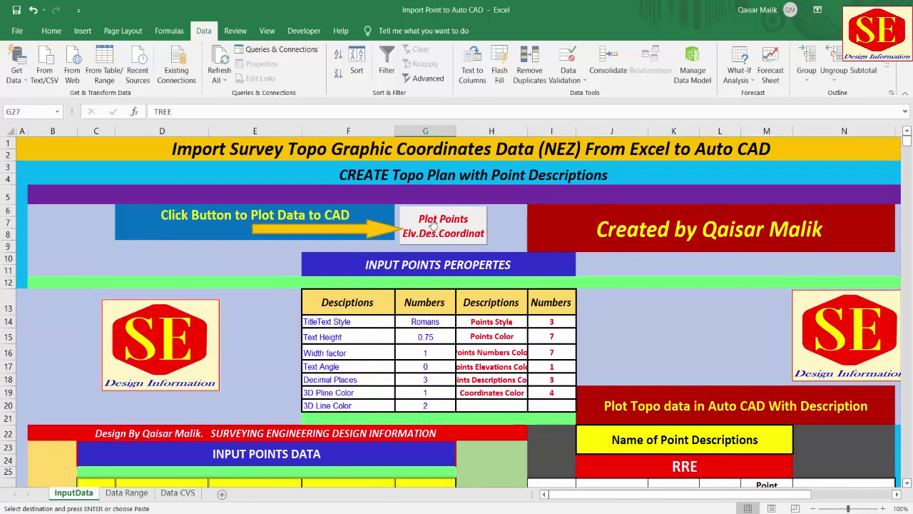
{"action": "scroll", "coordinate": [628, 279], "scroll_direction": "down", "scroll_amount": 4}
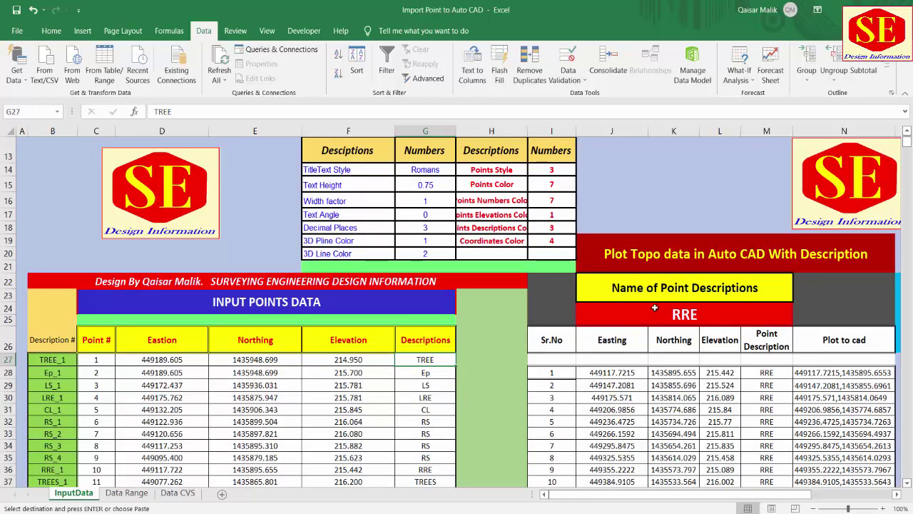
Step: Inspect the Plot Topo data block, including the easting formula in J32 and the point description name in J24
{"action": "left_click", "coordinate": [658, 258]}
{"action": "left_click", "coordinate": [614, 421]}
{"action": "scroll", "coordinate": [642, 321], "scroll_direction": "down", "scroll_amount": 2}
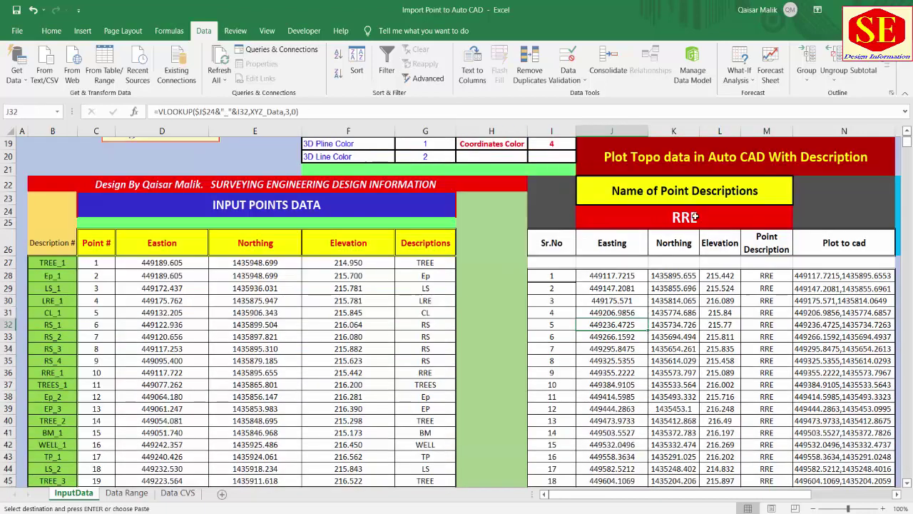
{"action": "left_click", "coordinate": [701, 219]}
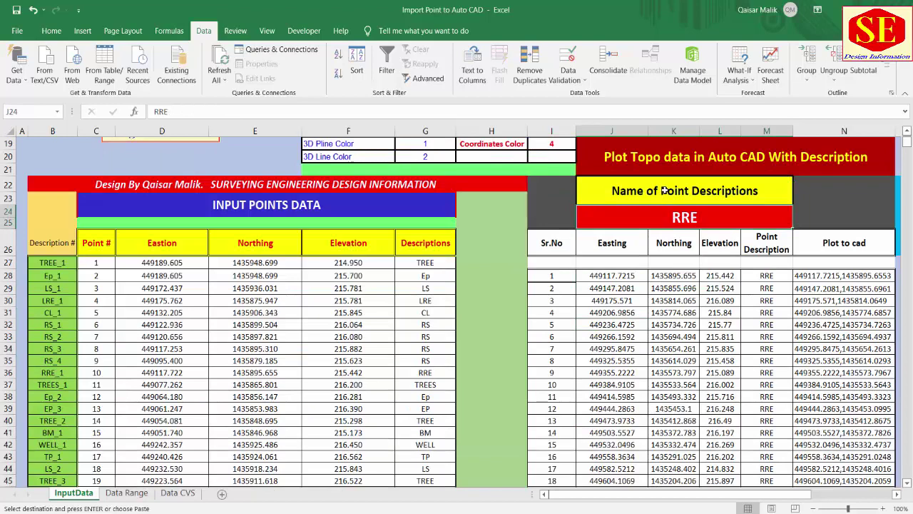
{"action": "left_click", "coordinate": [611, 162]}
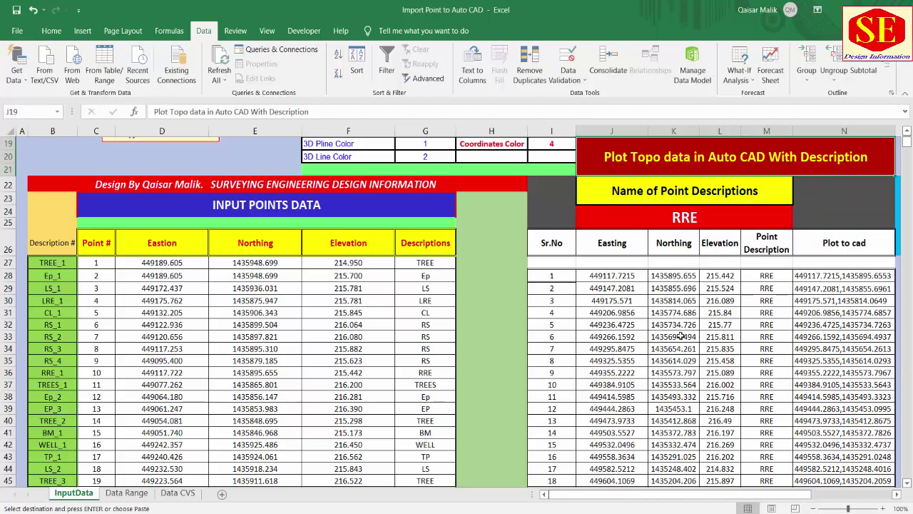
{"action": "left_click", "coordinate": [654, 193]}
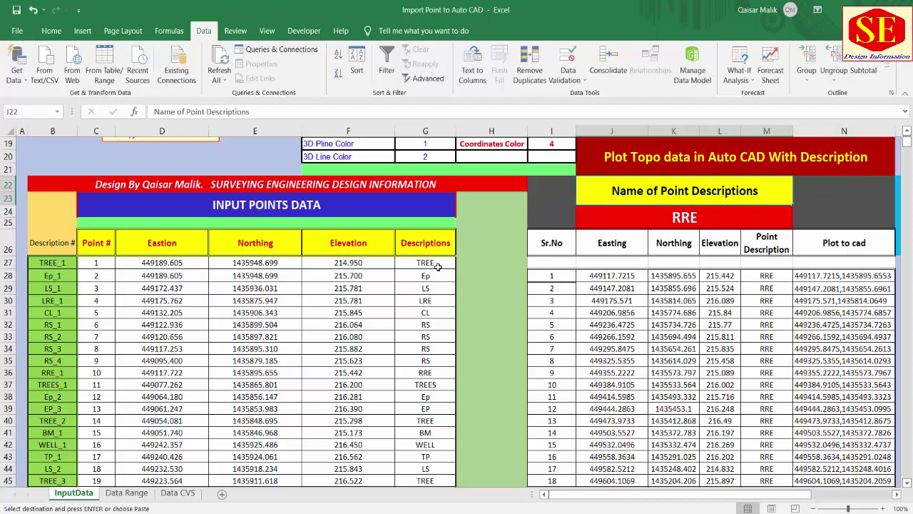
Step: Examine the description codes from G27 to G37 in the Input Points Data table, along with the point properties above it
{"action": "left_click", "coordinate": [437, 264]}
{"action": "left_click", "coordinate": [414, 275]}
{"action": "left_click", "coordinate": [441, 289]}
{"action": "left_click", "coordinate": [443, 301]}
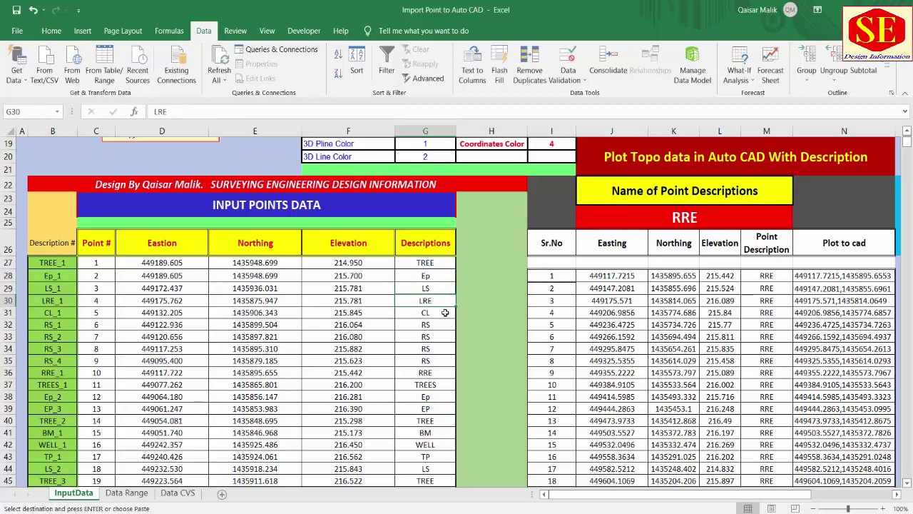
{"action": "left_click", "coordinate": [435, 314]}
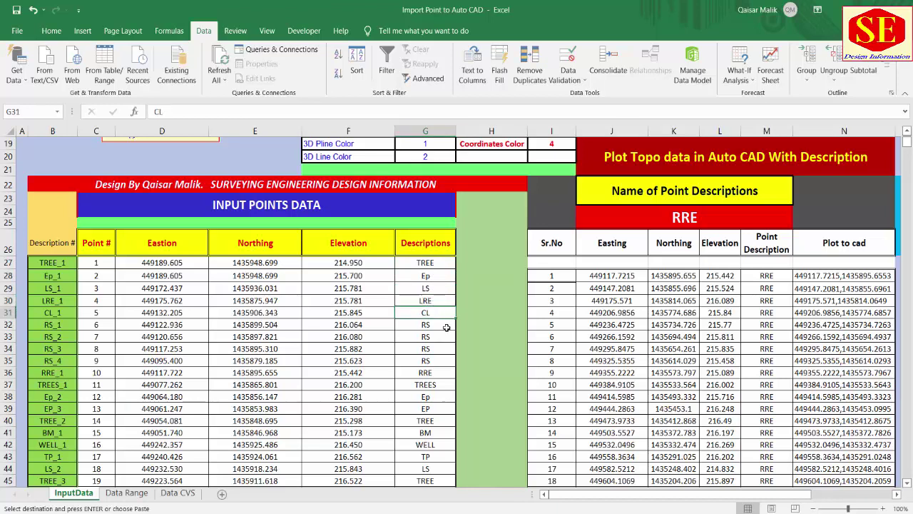
{"action": "left_click", "coordinate": [435, 325]}
{"action": "left_click", "coordinate": [435, 337]}
{"action": "left_click", "coordinate": [435, 349]}
{"action": "left_click", "coordinate": [437, 372]}
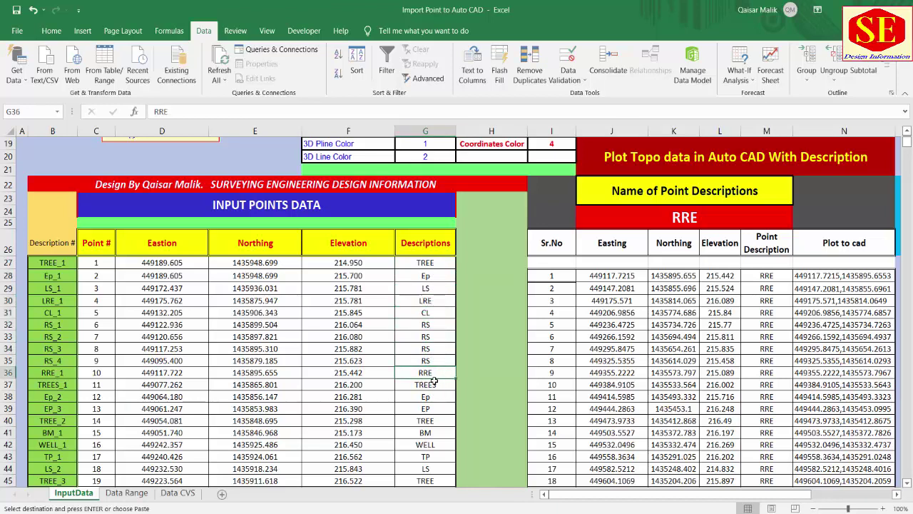
{"action": "scroll", "coordinate": [433, 381], "scroll_direction": "down", "scroll_amount": 2}
{"action": "left_click", "coordinate": [425, 304]}
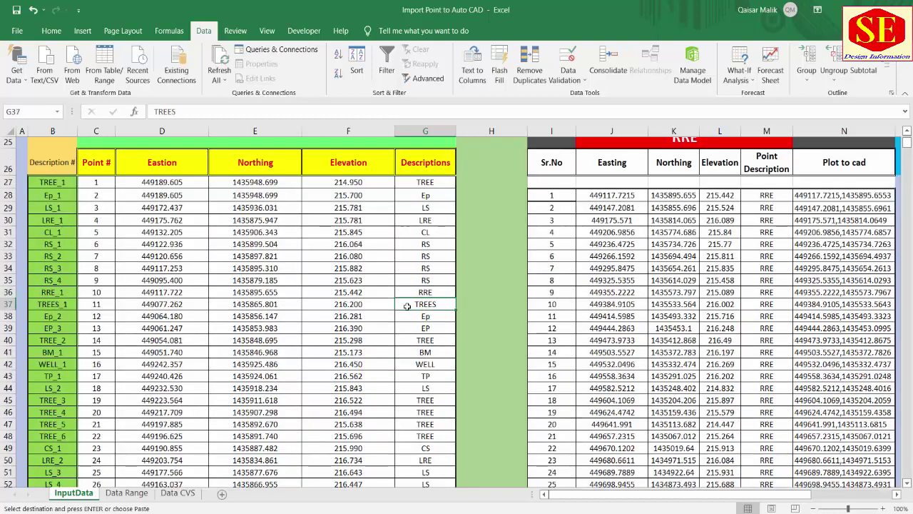
{"action": "scroll", "coordinate": [424, 308], "scroll_direction": "up", "scroll_amount": 4}
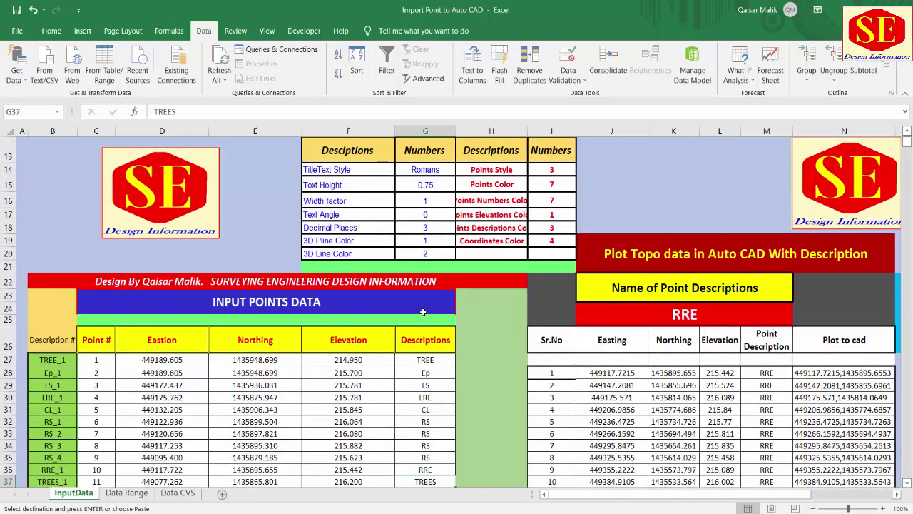
{"action": "scroll", "coordinate": [423, 312], "scroll_direction": "down", "scroll_amount": 1}
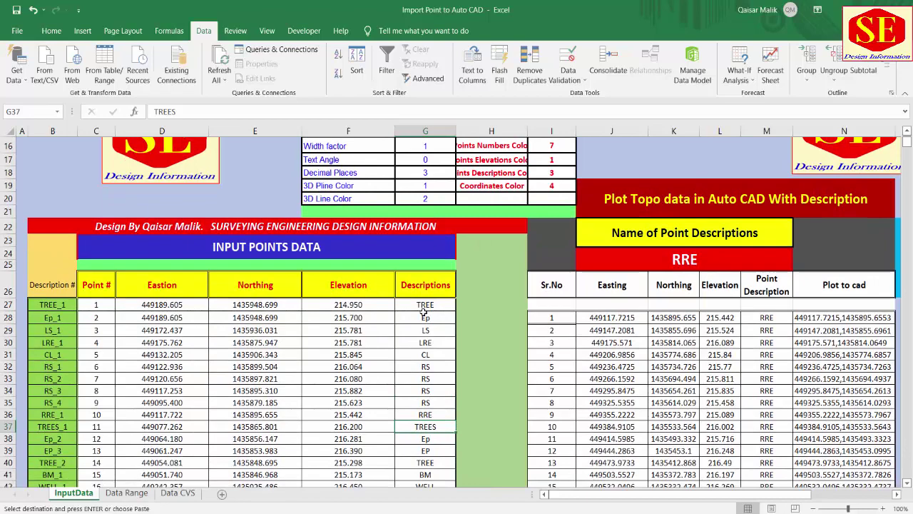
{"action": "scroll", "coordinate": [182, 338], "scroll_direction": "up", "scroll_amount": 5}
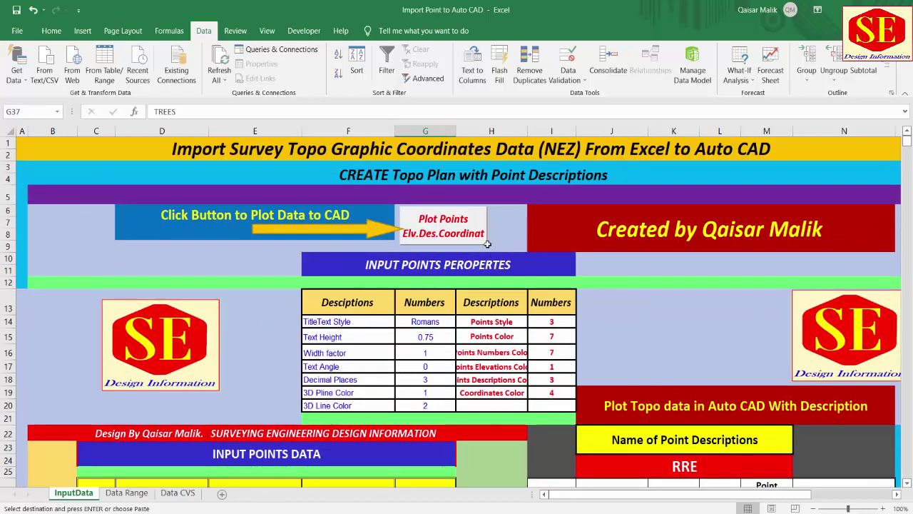
Step: Fill the Name of Point Descriptions heading cell J22 with standard red
{"action": "scroll", "coordinate": [436, 232], "scroll_direction": "down", "scroll_amount": 5}
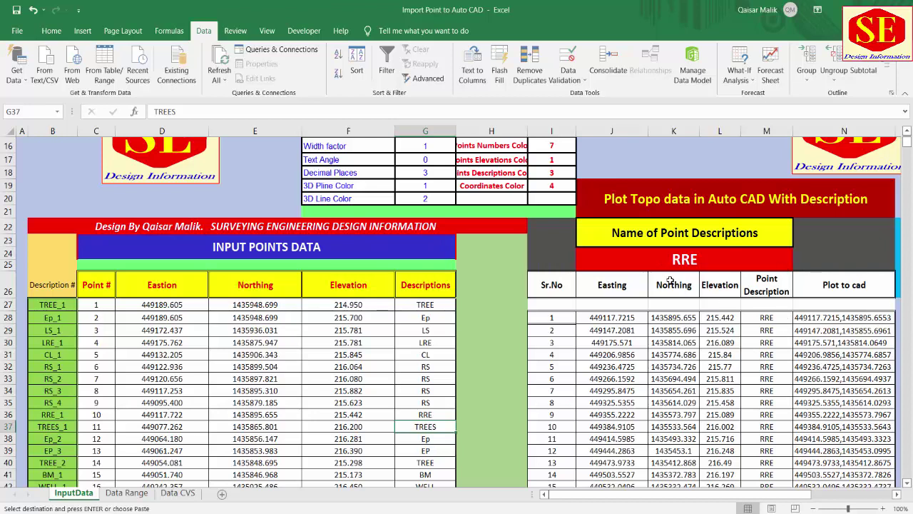
{"action": "left_click", "coordinate": [679, 262]}
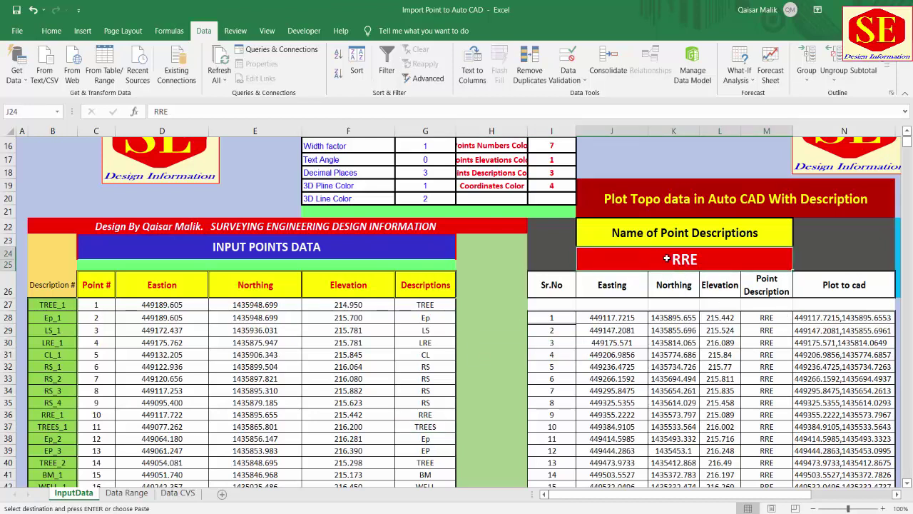
{"action": "key", "text": "Up"}
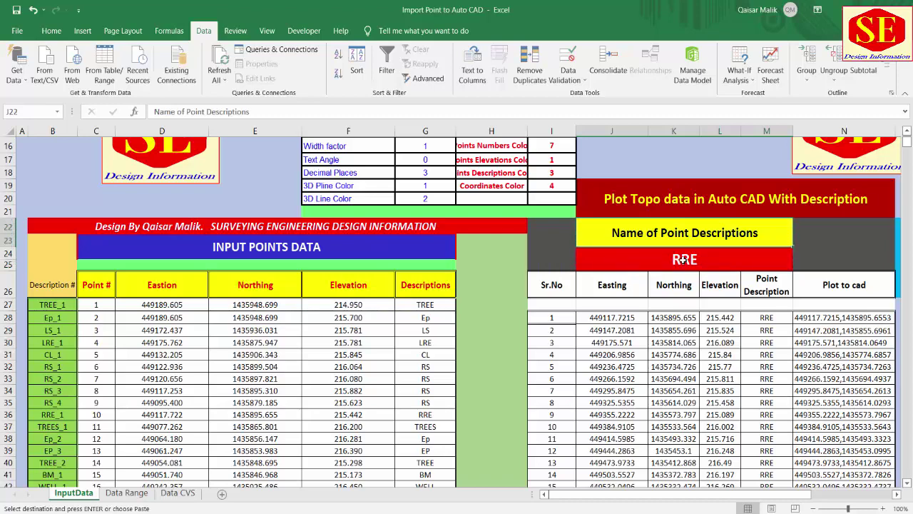
{"action": "left_click", "coordinate": [51, 31]}
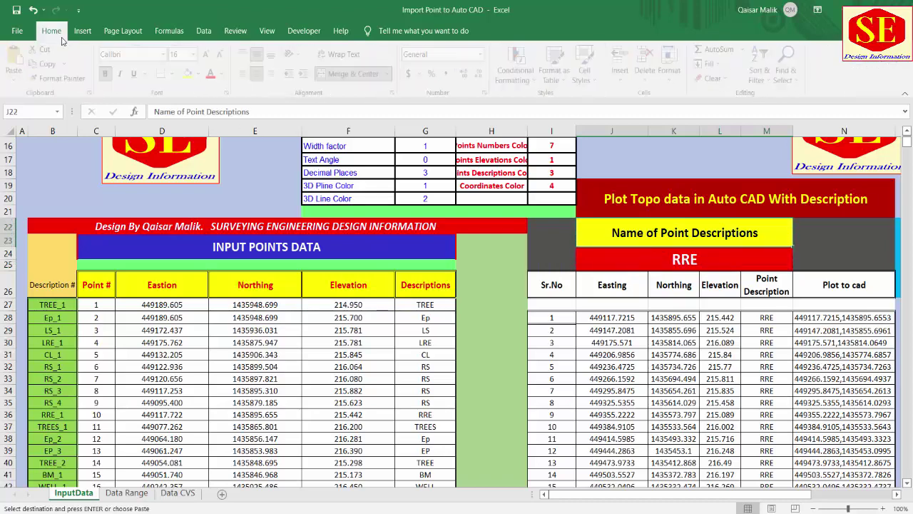
{"action": "left_click", "coordinate": [203, 74]}
{"action": "left_click", "coordinate": [203, 175]}
Step: Give the description name cell J24 a standard yellow fill and red text
{"action": "left_click", "coordinate": [599, 254]}
{"action": "left_click", "coordinate": [202, 74]}
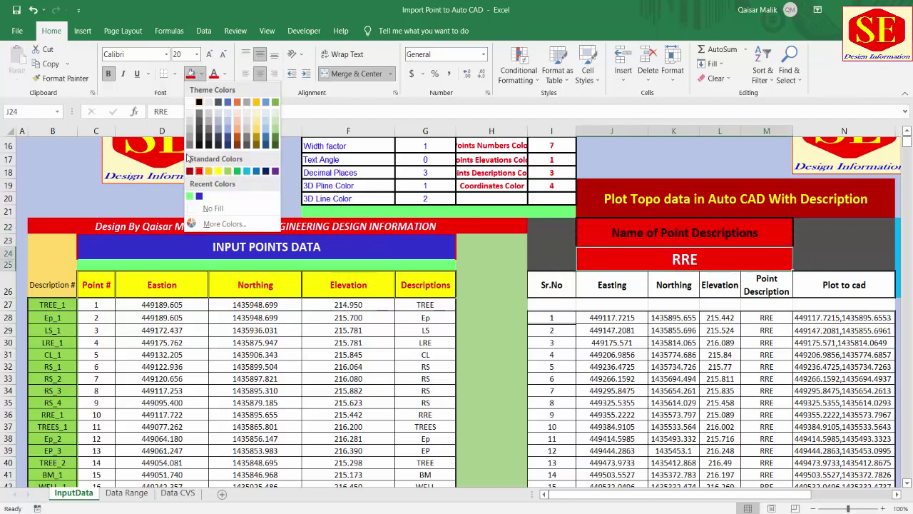
{"action": "left_click", "coordinate": [217, 172]}
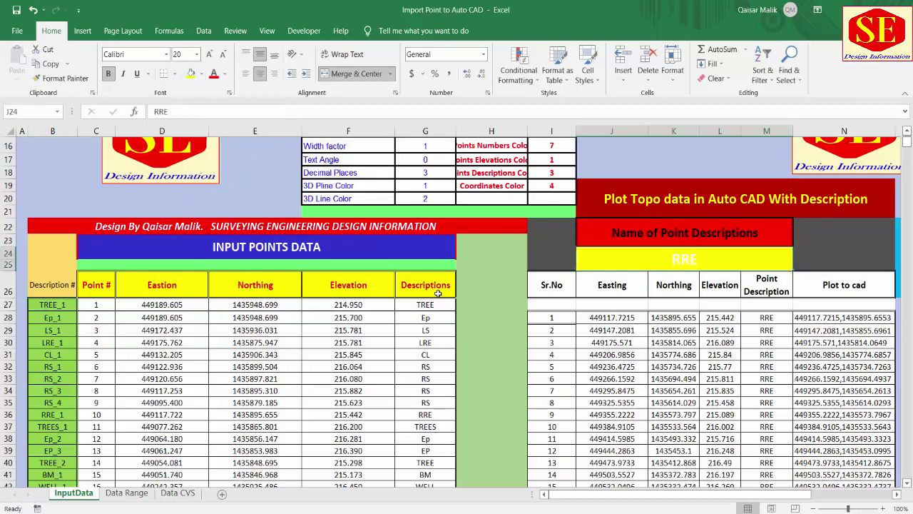
{"action": "left_click", "coordinate": [702, 285]}
{"action": "left_click", "coordinate": [692, 251]}
Step: Set the font colour of the Name of Point Descriptions heading to white
{"action": "left_click", "coordinate": [706, 237]}
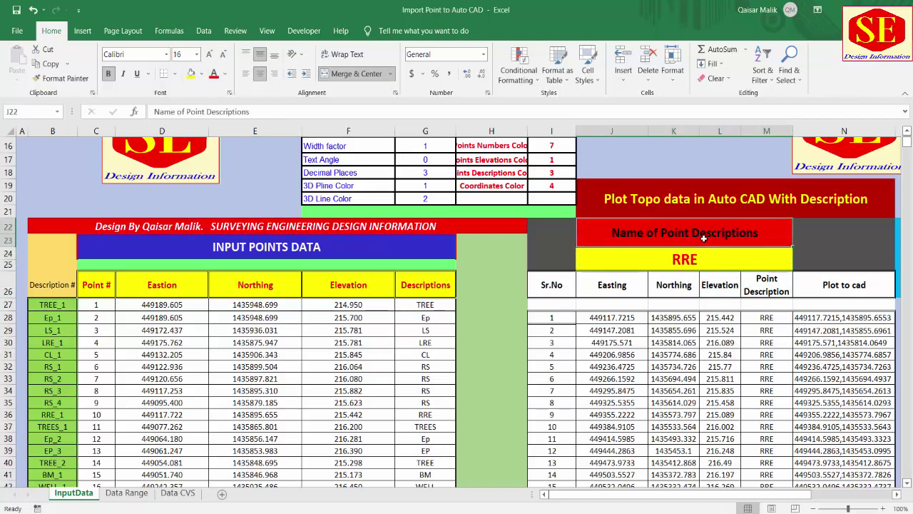
{"action": "left_click", "coordinate": [225, 74]}
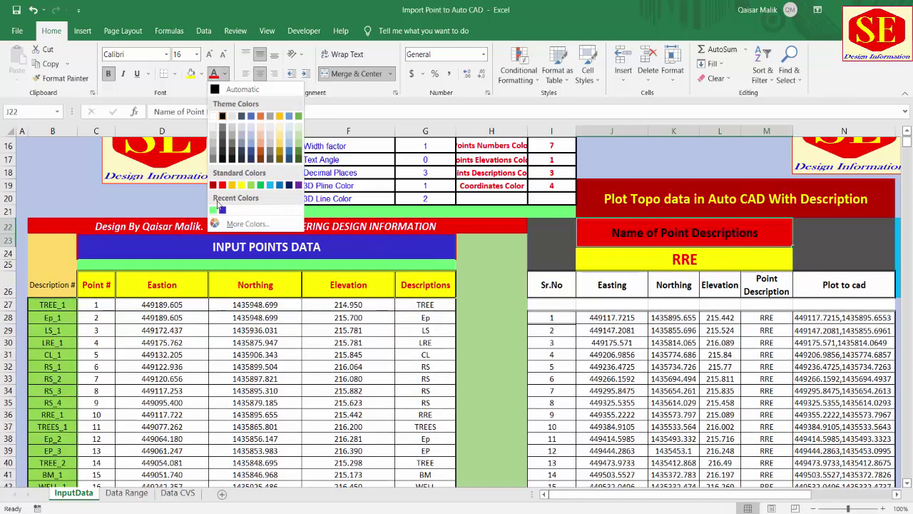
{"action": "left_click", "coordinate": [214, 121]}
Step: Set the point description name in cell J24 to tree
{"action": "left_click", "coordinate": [673, 264]}
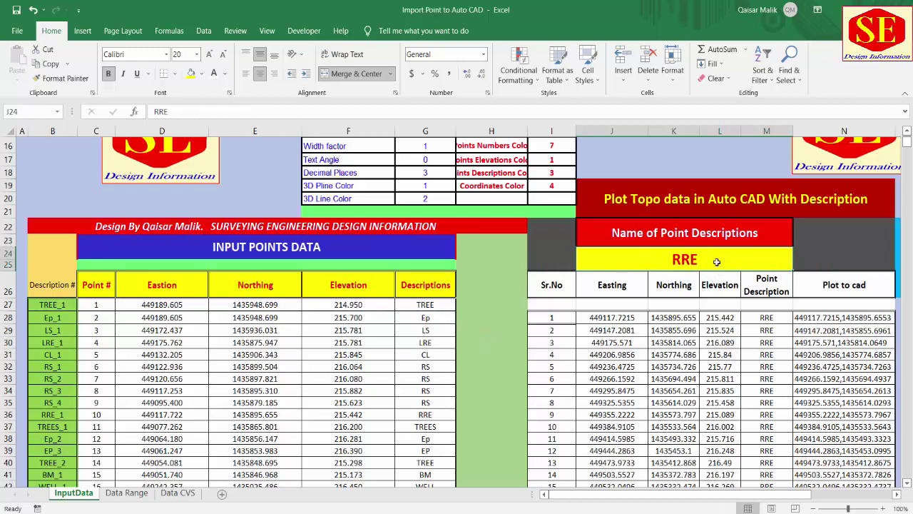
{"action": "type", "text": "tree"}
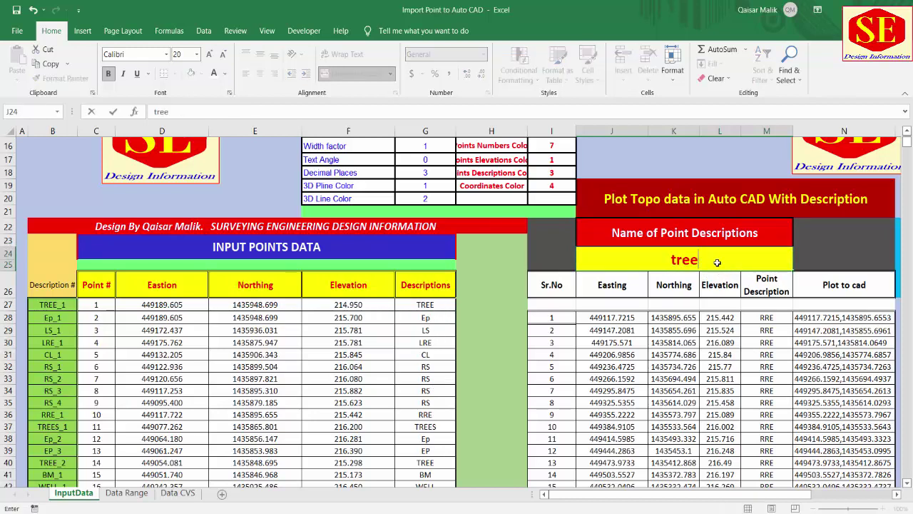
{"action": "key", "text": "Return"}
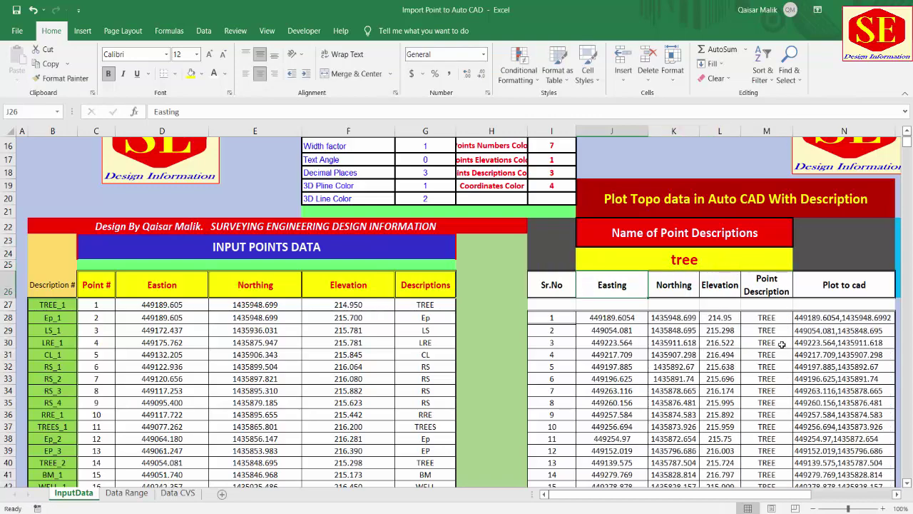
Step: Examine the full list of extracted TREE points and the Plot to cad coordinate formula in N28
{"action": "scroll", "coordinate": [394, 304], "scroll_direction": "down", "scroll_amount": 3}
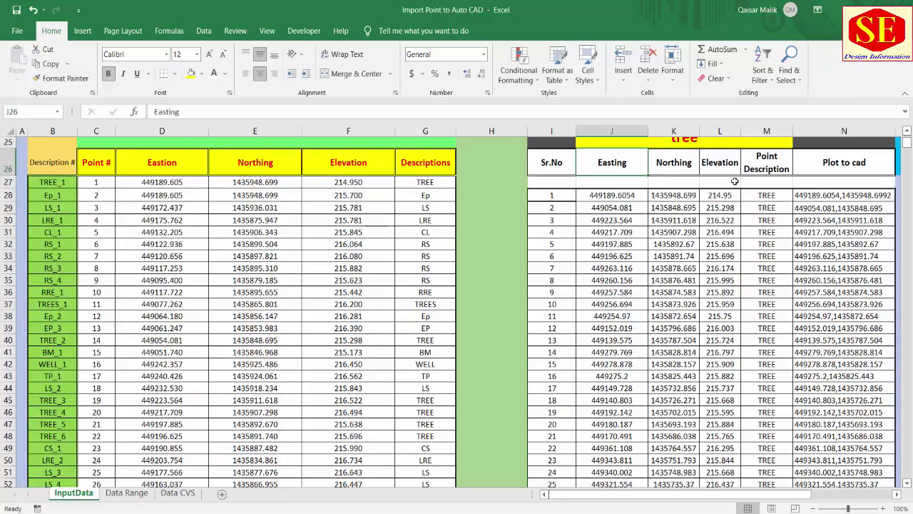
{"action": "scroll", "coordinate": [741, 253], "scroll_direction": "down", "scroll_amount": 20}
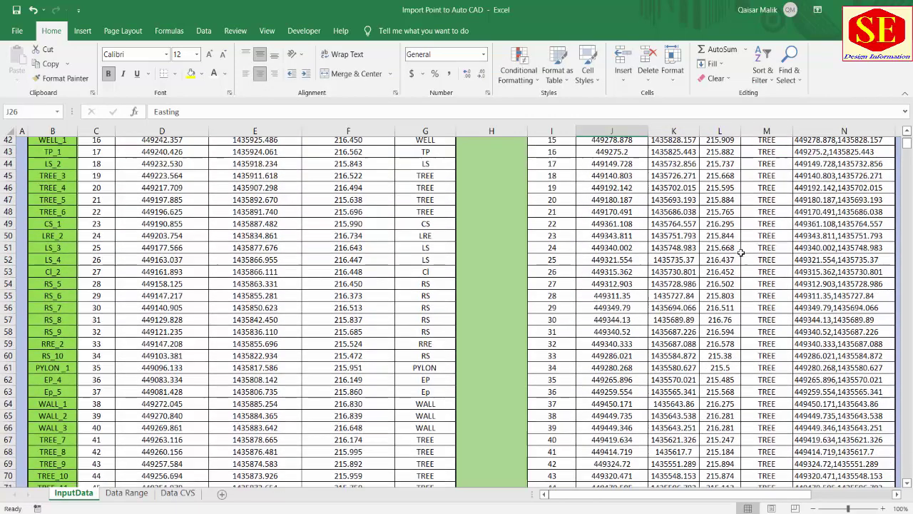
{"action": "scroll", "coordinate": [742, 253], "scroll_direction": "down", "scroll_amount": 20}
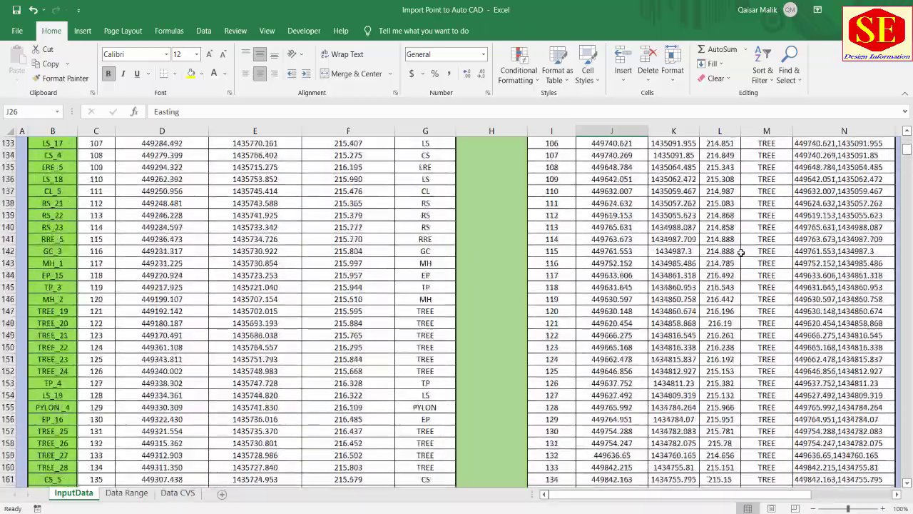
{"action": "scroll", "coordinate": [741, 252], "scroll_direction": "down", "scroll_amount": 20}
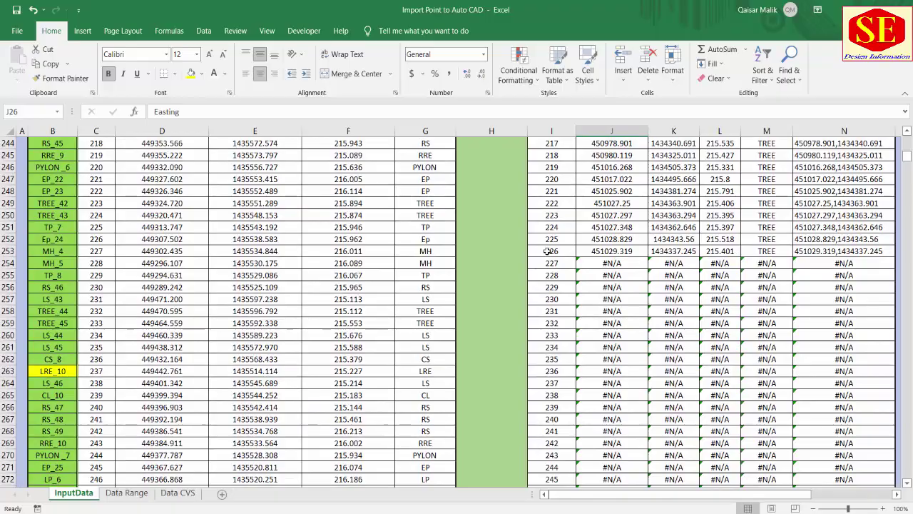
{"action": "scroll", "coordinate": [816, 251], "scroll_direction": "up", "scroll_amount": 20}
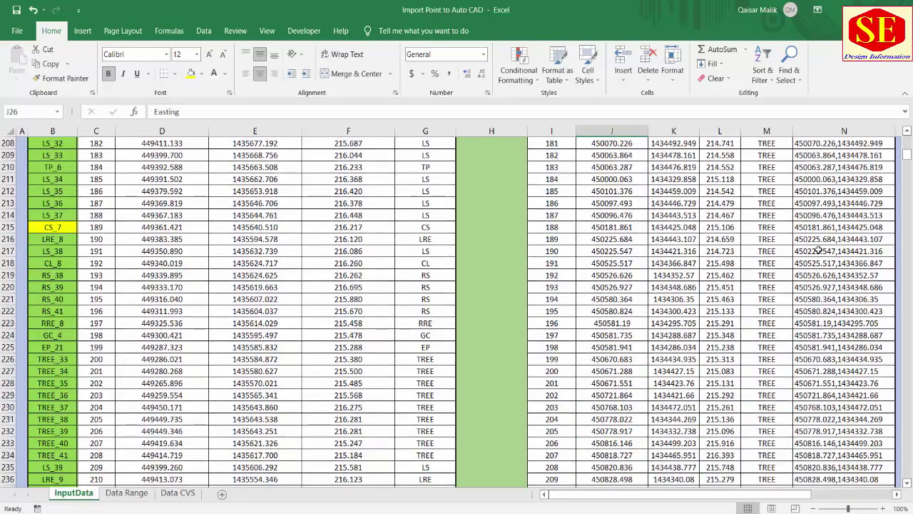
{"action": "scroll", "coordinate": [822, 244], "scroll_direction": "up", "scroll_amount": 20}
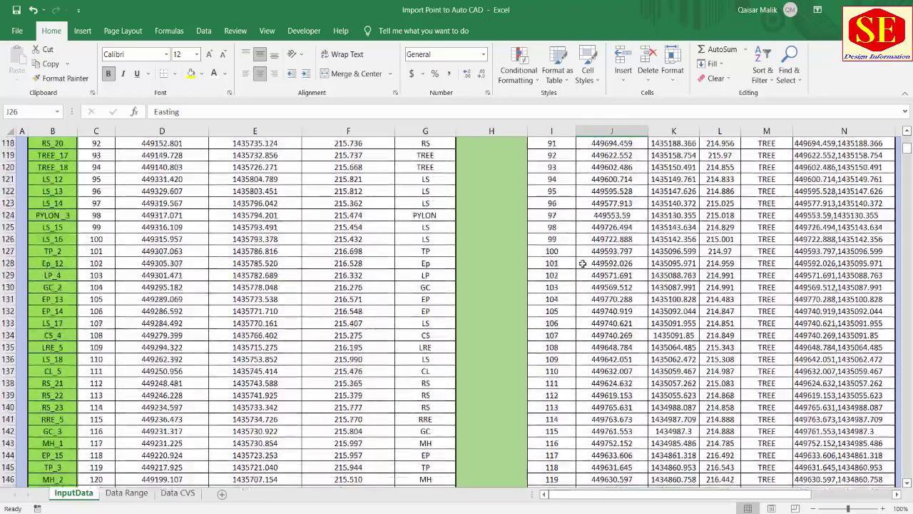
{"action": "scroll", "coordinate": [620, 251], "scroll_direction": "up", "scroll_amount": 20}
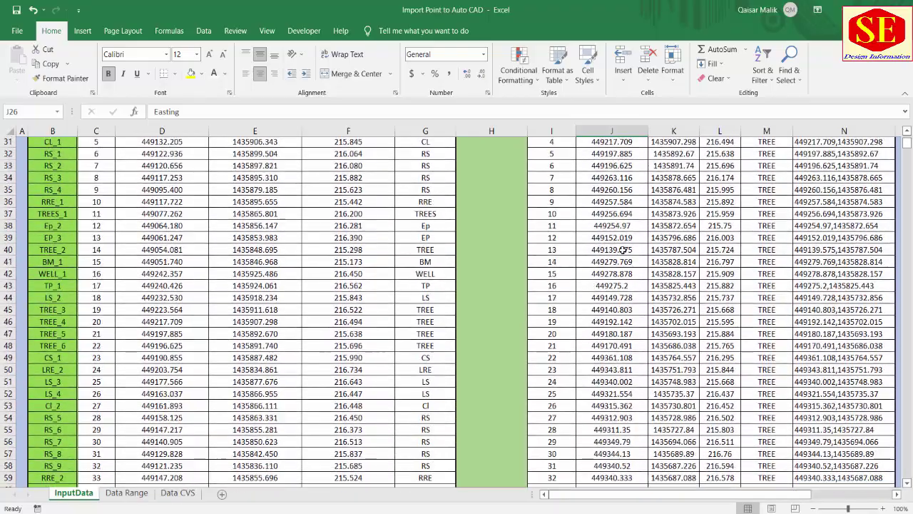
{"action": "scroll", "coordinate": [844, 412], "scroll_direction": "down", "scroll_amount": 5}
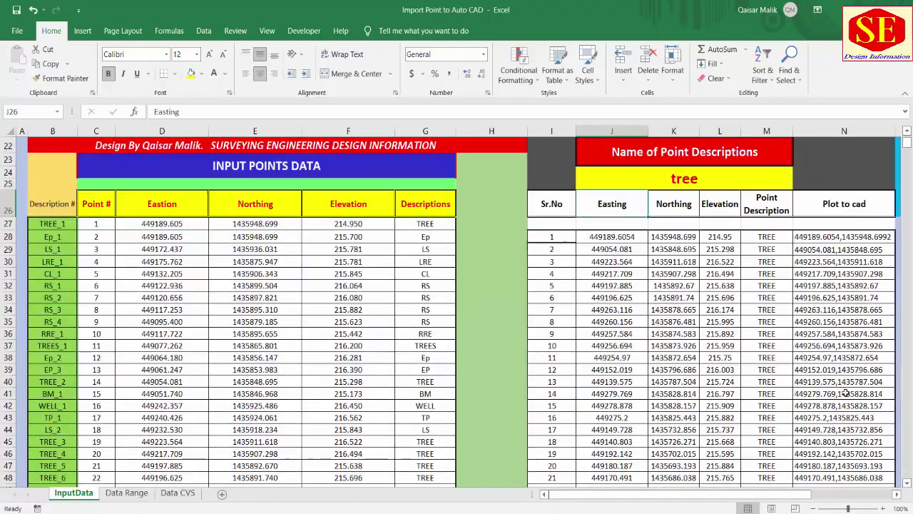
{"action": "left_click", "coordinate": [810, 237]}
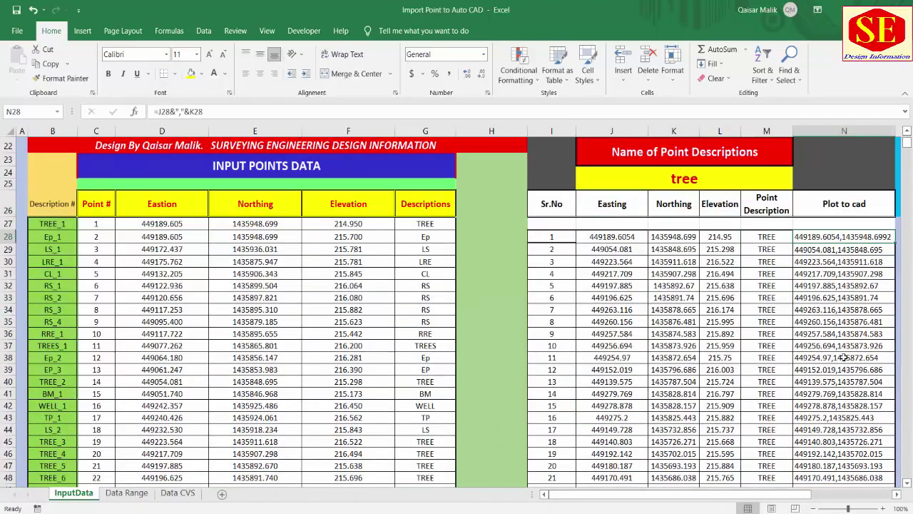
Step: Change the point description name in J24 to ep
{"action": "left_click", "coordinate": [680, 175]}
{"action": "type", "text": "ep"}
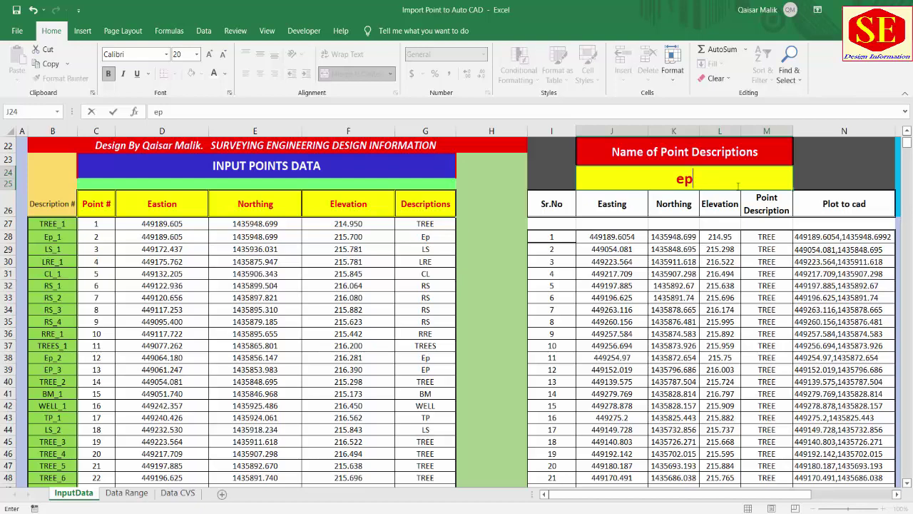
{"action": "key", "text": "Return"}
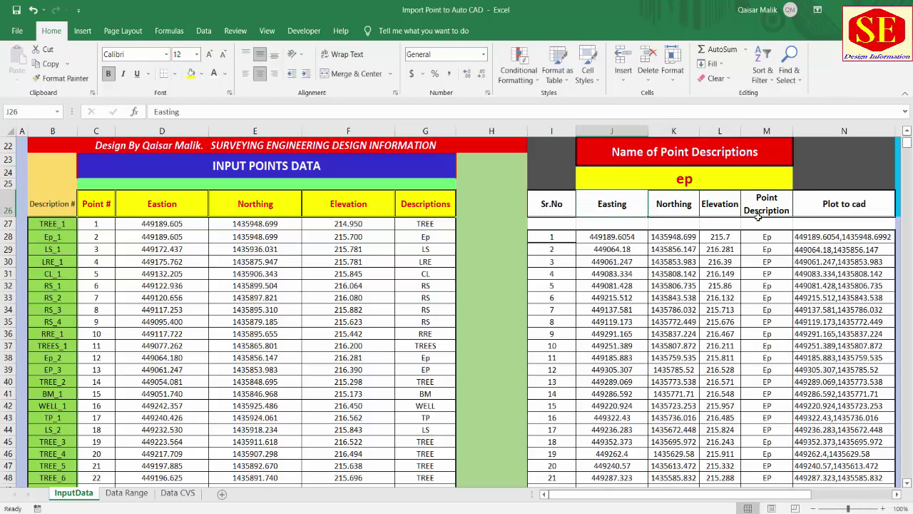
Step: Examine the extracted Ep points, checking the Point Description formulas and the serial number of the last matching row
{"action": "left_click", "coordinate": [766, 236]}
{"action": "key", "text": "Down"}
{"action": "key", "text": "Down"}
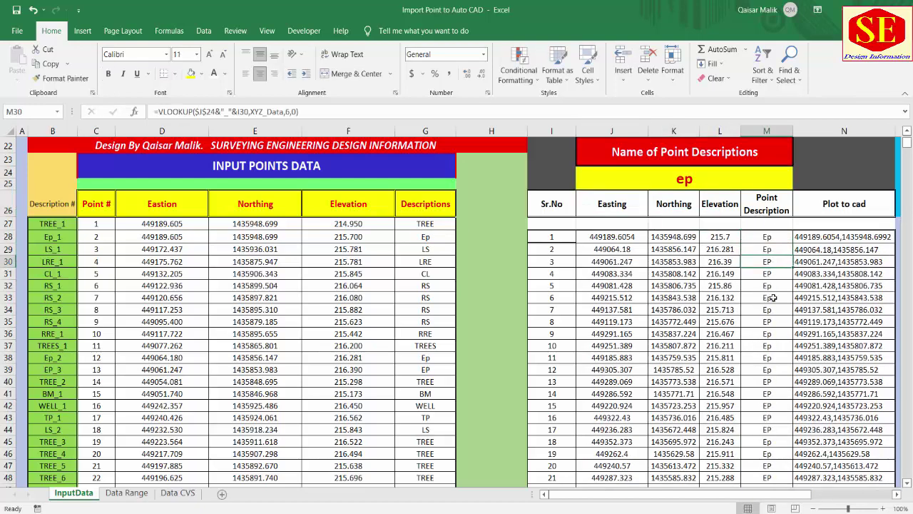
{"action": "scroll", "coordinate": [775, 317], "scroll_direction": "down", "scroll_amount": 2}
{"action": "scroll", "coordinate": [775, 317], "scroll_direction": "down", "scroll_amount": 20}
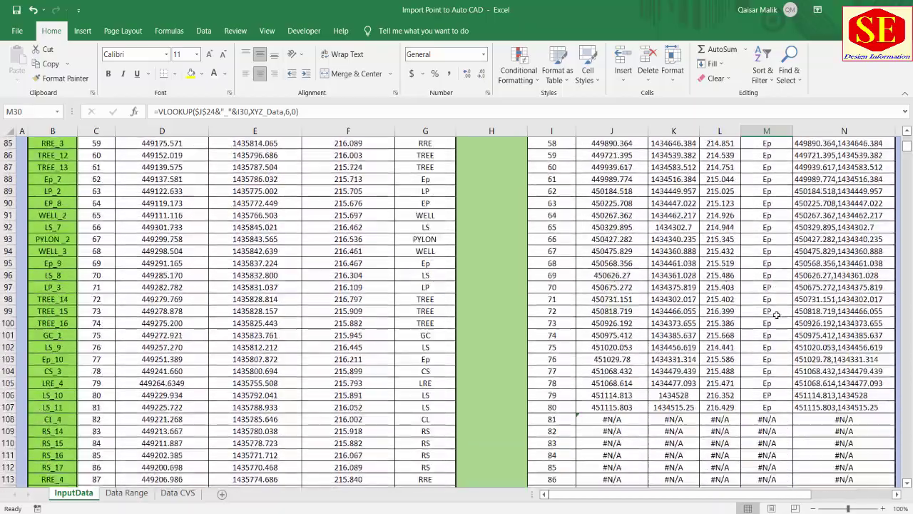
{"action": "scroll", "coordinate": [779, 315], "scroll_direction": "up", "scroll_amount": 1}
{"action": "left_click", "coordinate": [553, 299]}
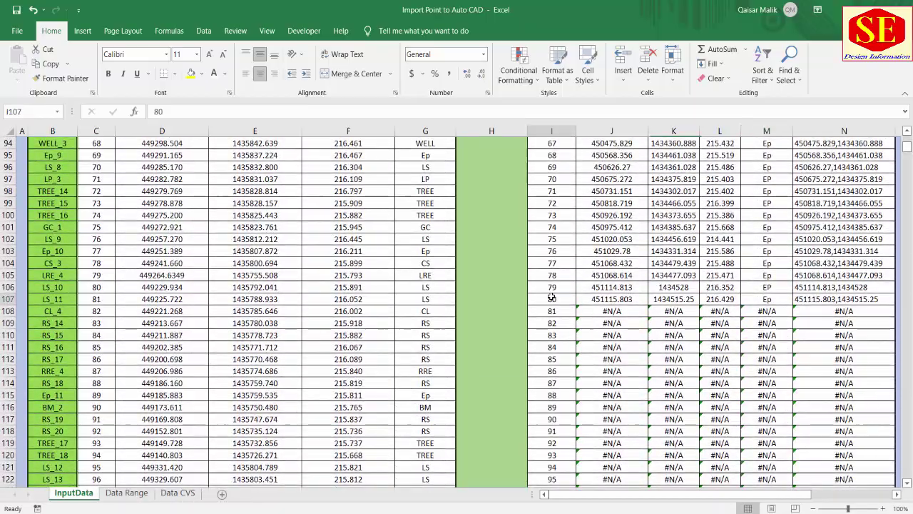
{"action": "scroll", "coordinate": [347, 289], "scroll_direction": "up", "scroll_amount": 2}
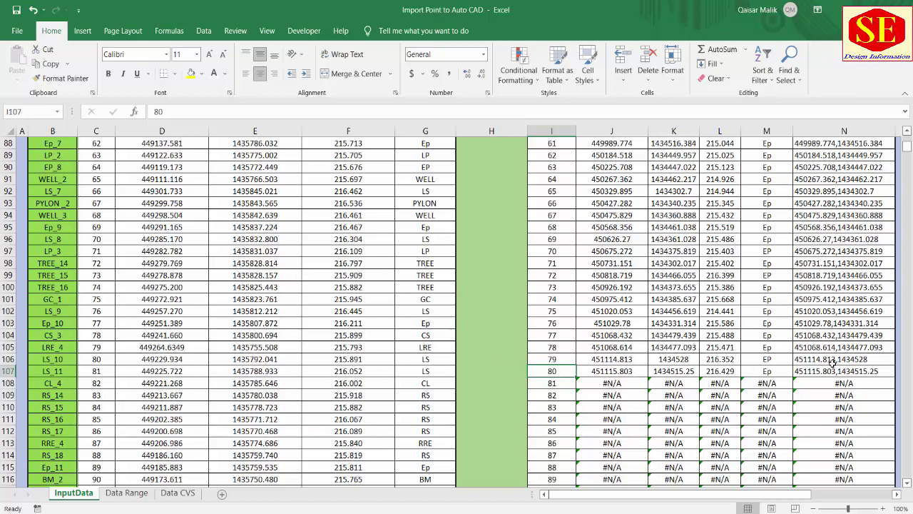
{"action": "scroll", "coordinate": [773, 311], "scroll_direction": "up", "scroll_amount": 15}
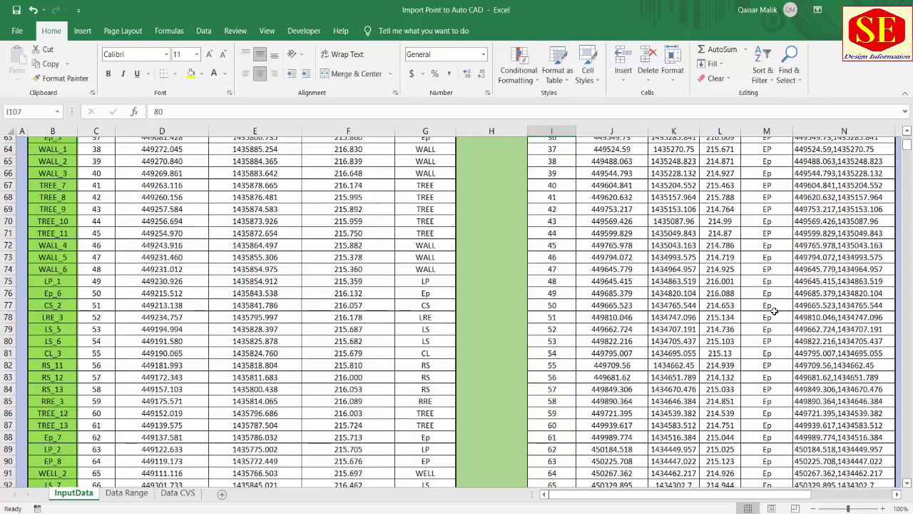
{"action": "scroll", "coordinate": [773, 311], "scroll_direction": "up", "scroll_amount": 5}
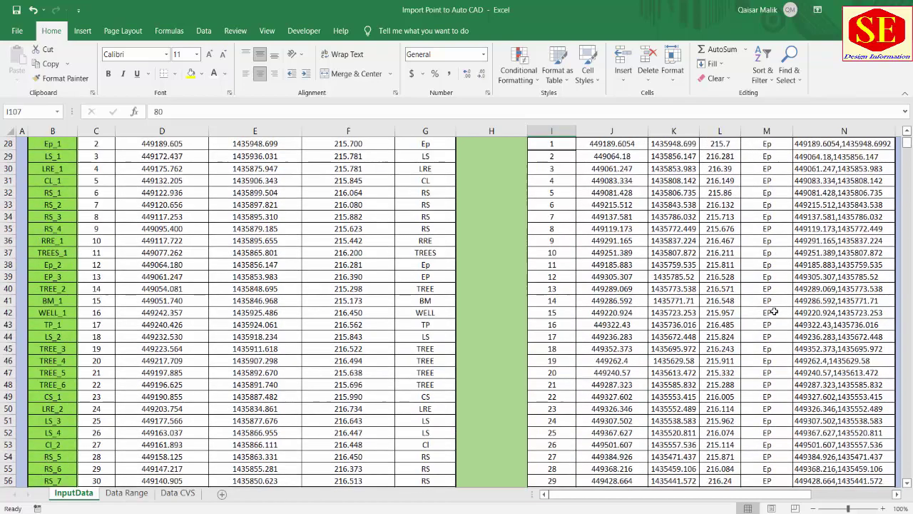
Step: Enter cl as the point description name in J24 and review the extracted points down to the last match
{"action": "left_click", "coordinate": [421, 182]}
{"action": "scroll", "coordinate": [482, 218], "scroll_direction": "up", "scroll_amount": 2}
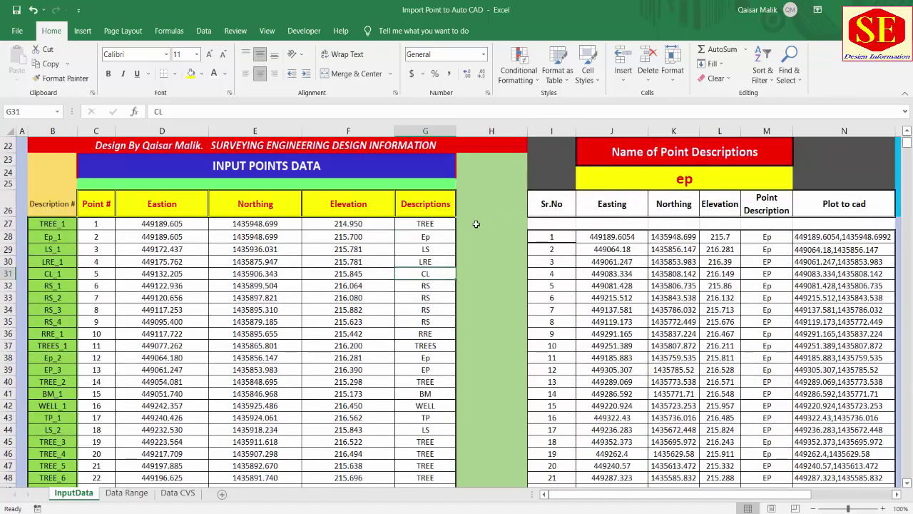
{"action": "left_click", "coordinate": [696, 186]}
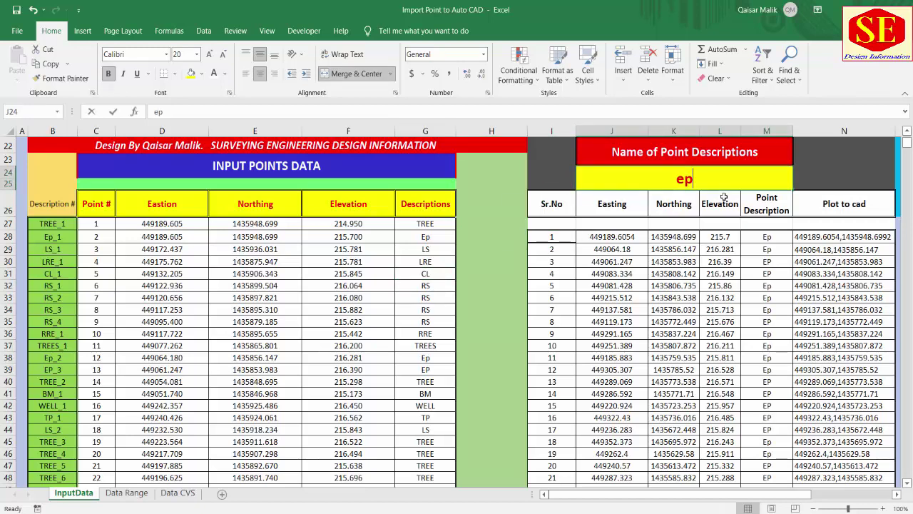
{"action": "type", "text": "cl"}
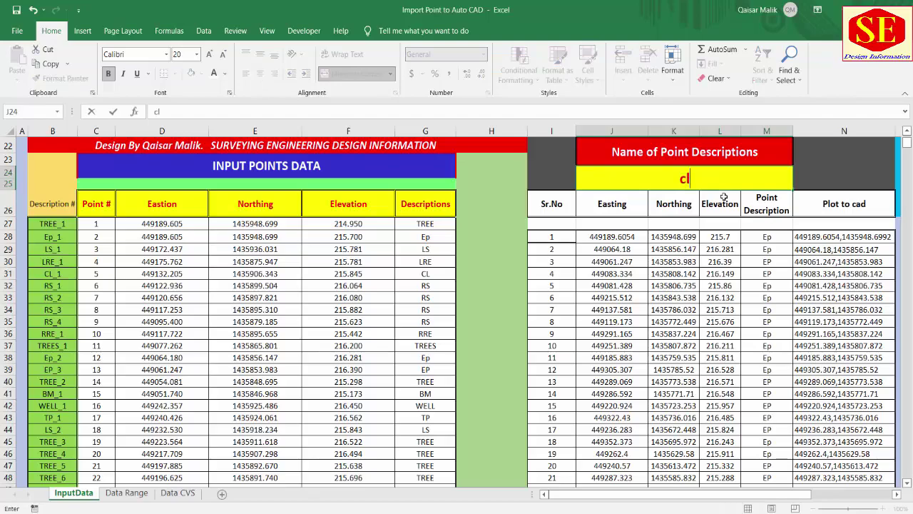
{"action": "key", "text": "Return"}
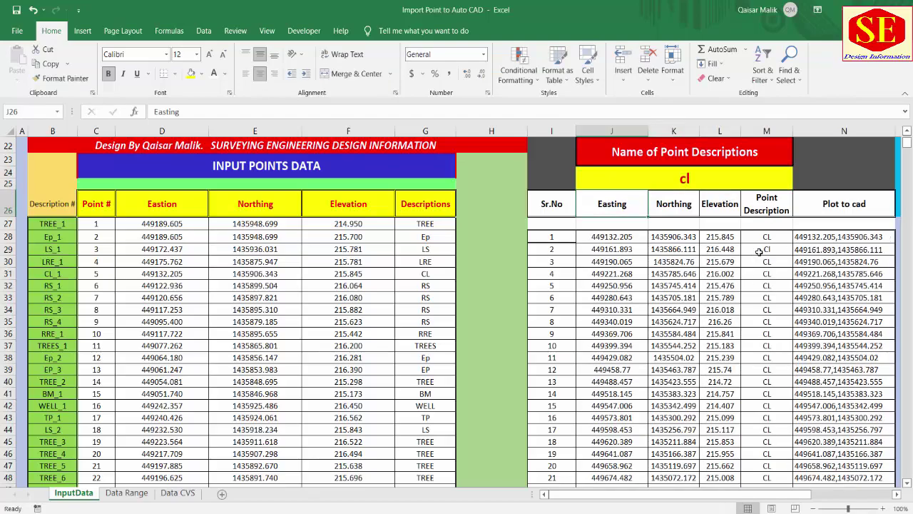
{"action": "scroll", "coordinate": [757, 255], "scroll_direction": "down", "scroll_amount": 14}
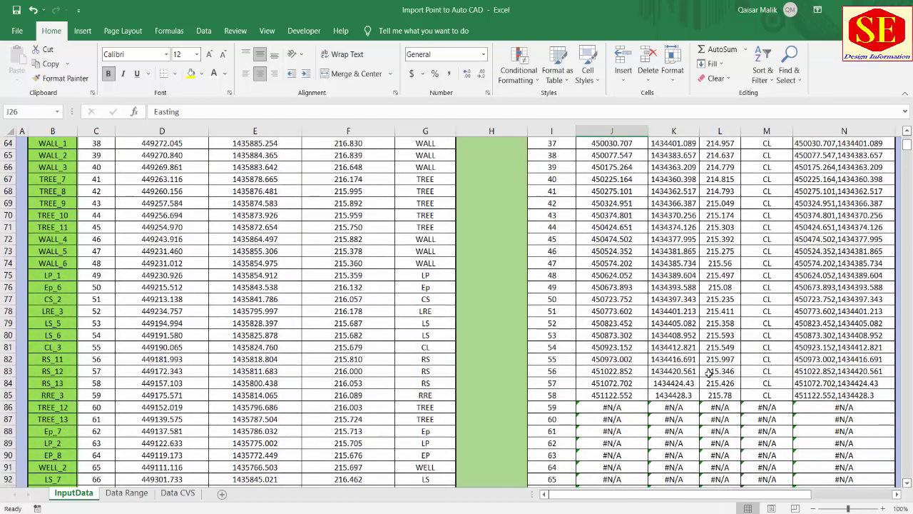
{"action": "scroll", "coordinate": [653, 364], "scroll_direction": "up", "scroll_amount": 15}
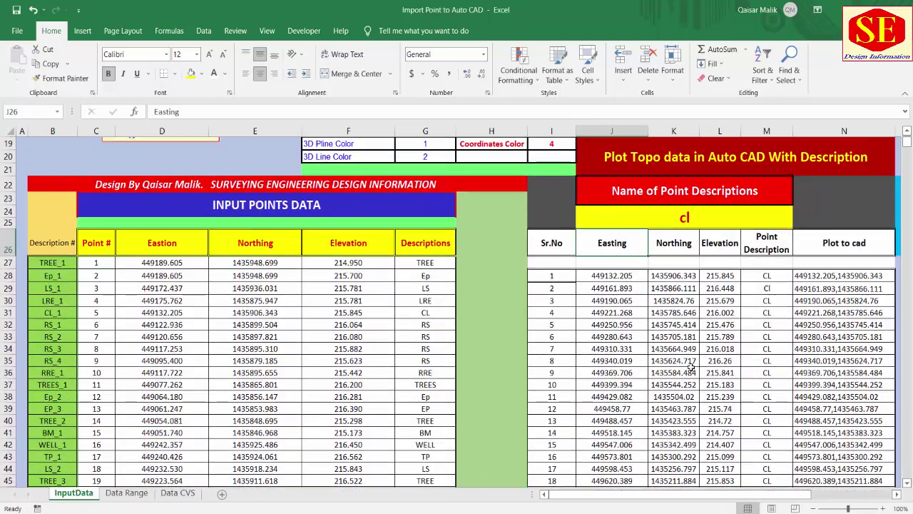
Step: Filter the topo data by the description lre in J24 and check the extracted points through the last match
{"action": "left_click", "coordinate": [421, 373]}
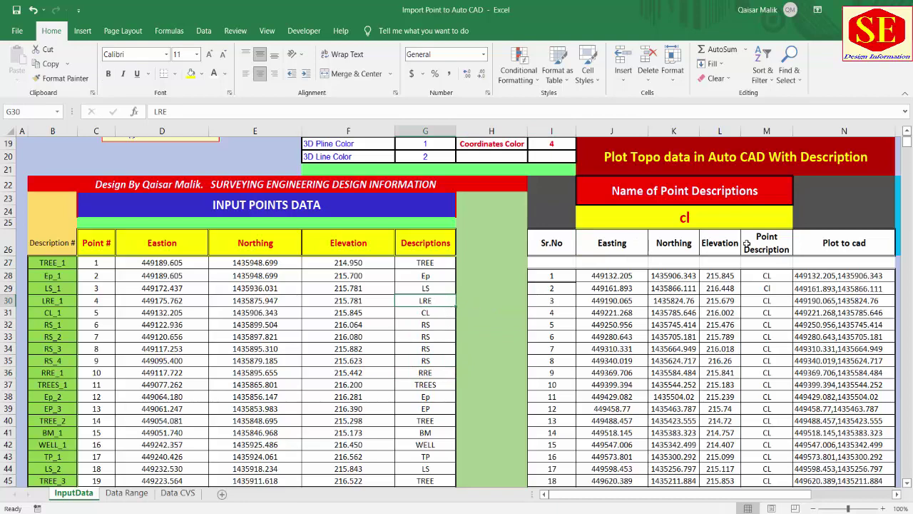
{"action": "left_click", "coordinate": [697, 217]}
{"action": "type", "text": "lre"}
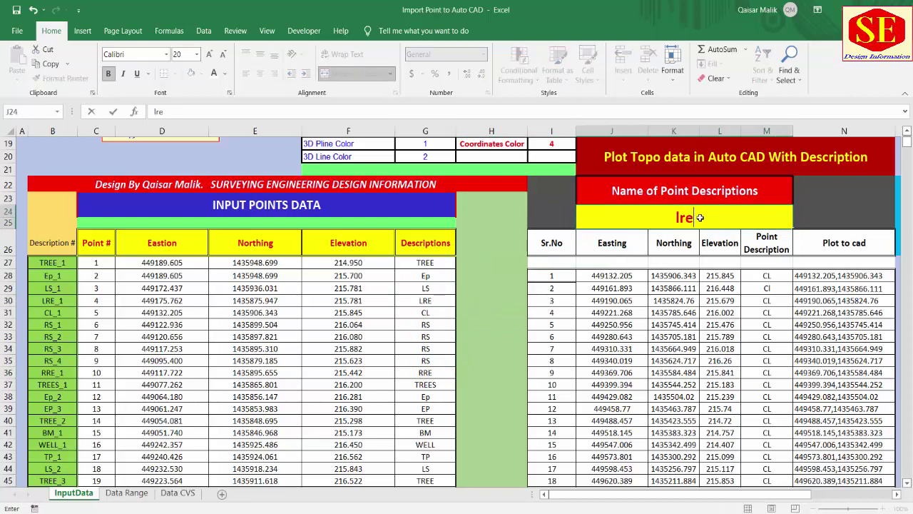
{"action": "key", "text": "Return"}
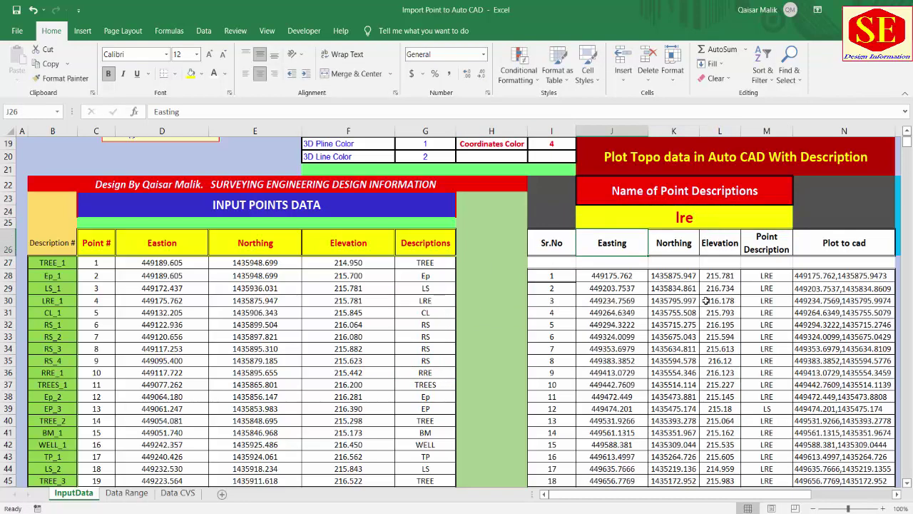
{"action": "scroll", "coordinate": [759, 361], "scroll_direction": "down", "scroll_amount": 14}
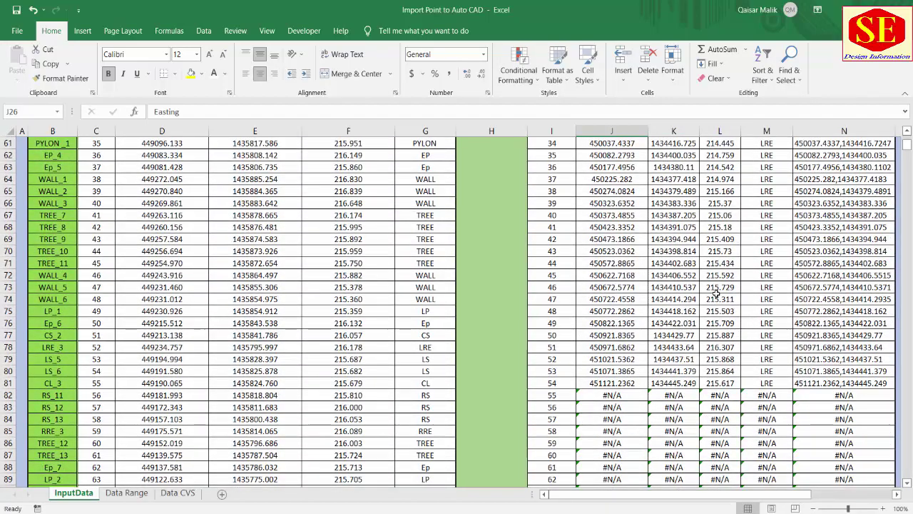
{"action": "scroll", "coordinate": [720, 312], "scroll_direction": "up", "scroll_amount": 13}
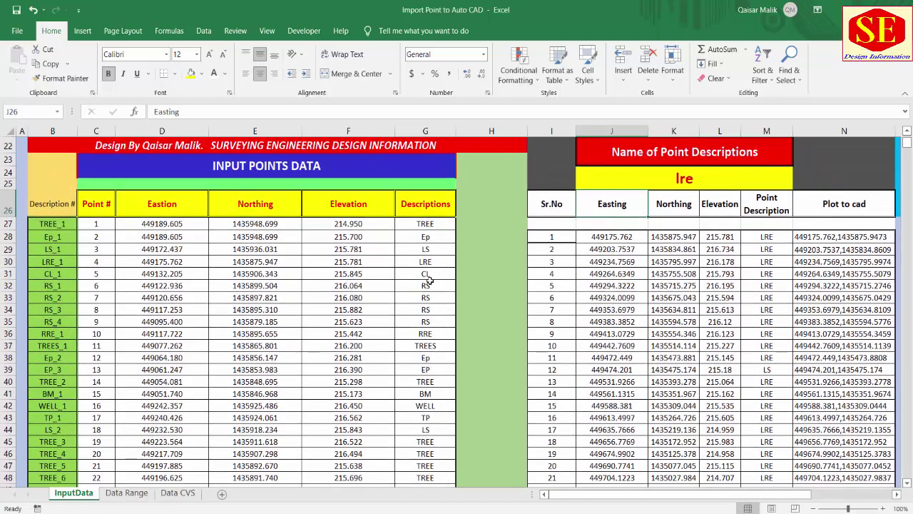
Step: Set the point description name in J24 to RRE in capitals and compare the source code in G36 with the extracted Point Description column
{"action": "left_click", "coordinate": [690, 176]}
{"action": "type", "text": "rre"}
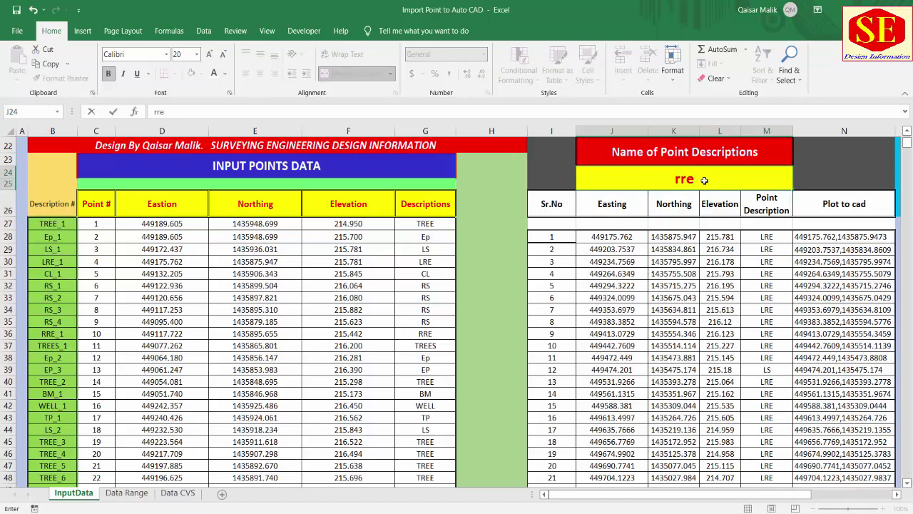
{"action": "key", "text": "BackSpace"}
{"action": "key", "text": "BackSpace"}
{"action": "type", "text": "RRE"}
{"action": "key", "text": "Return"}
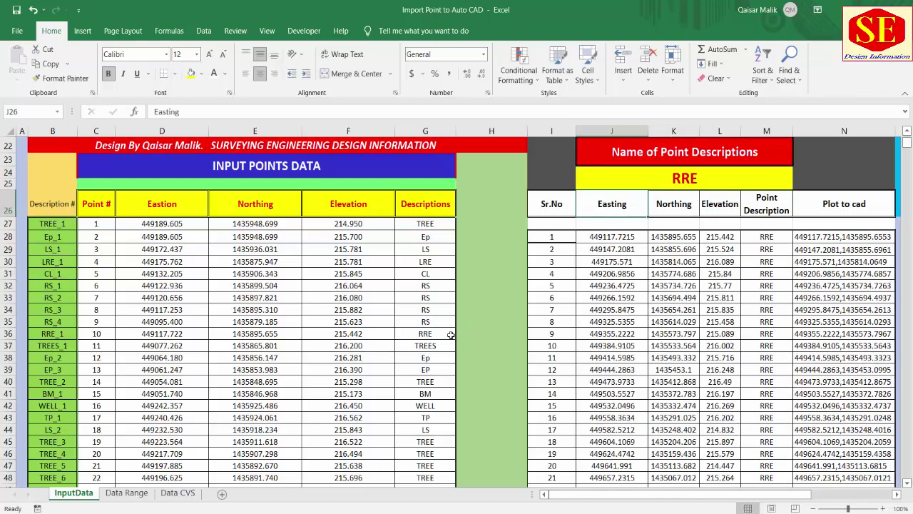
{"action": "left_click", "coordinate": [447, 333]}
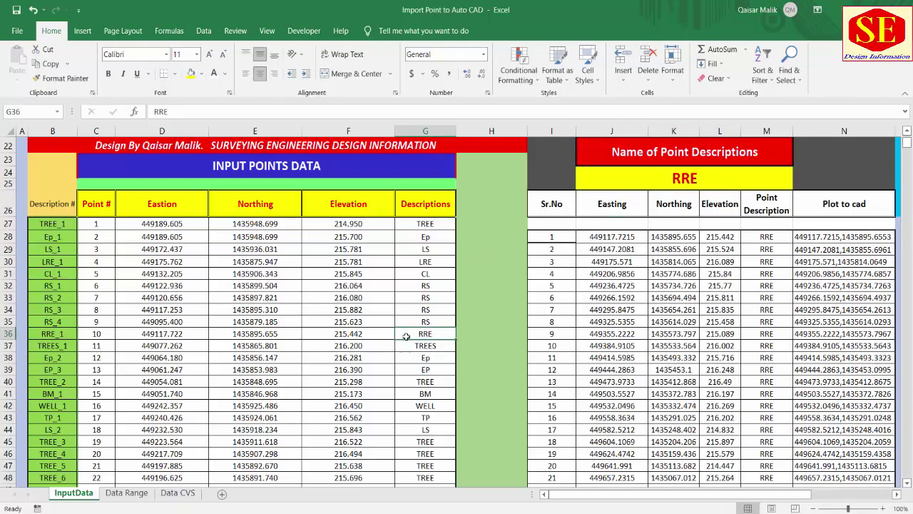
{"action": "left_click", "coordinate": [762, 237]}
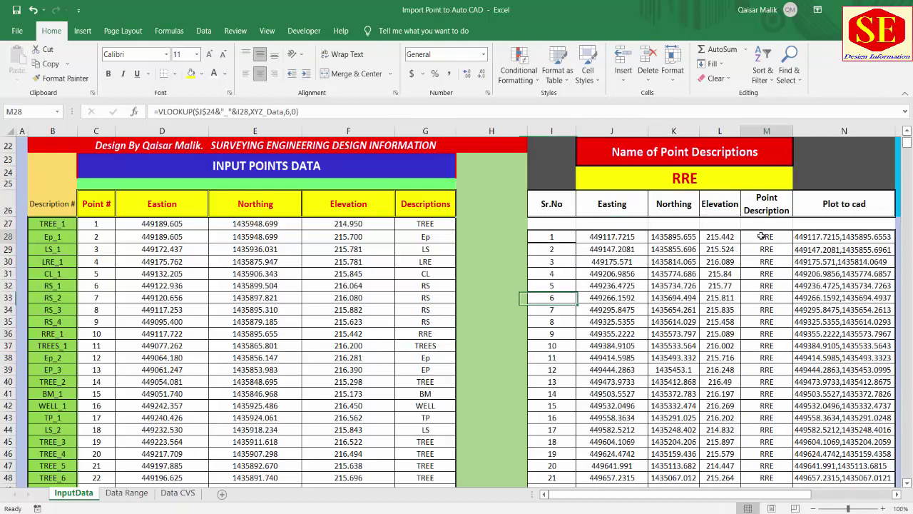
Step: Review the extracted RRE points down the list and return to the head of the table
{"action": "scroll", "coordinate": [765, 341], "scroll_direction": "down", "scroll_amount": 4}
{"action": "scroll", "coordinate": [765, 341], "scroll_direction": "down", "scroll_amount": 10}
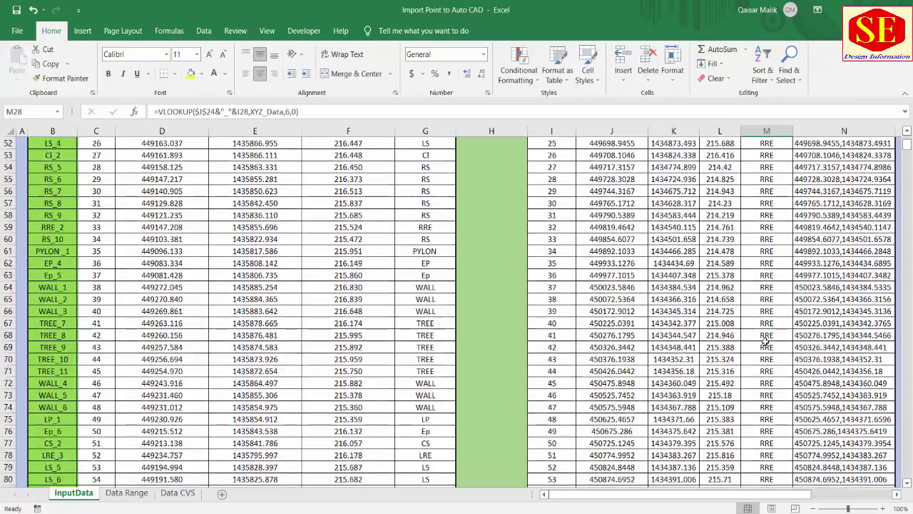
{"action": "scroll", "coordinate": [794, 323], "scroll_direction": "up", "scroll_amount": 7}
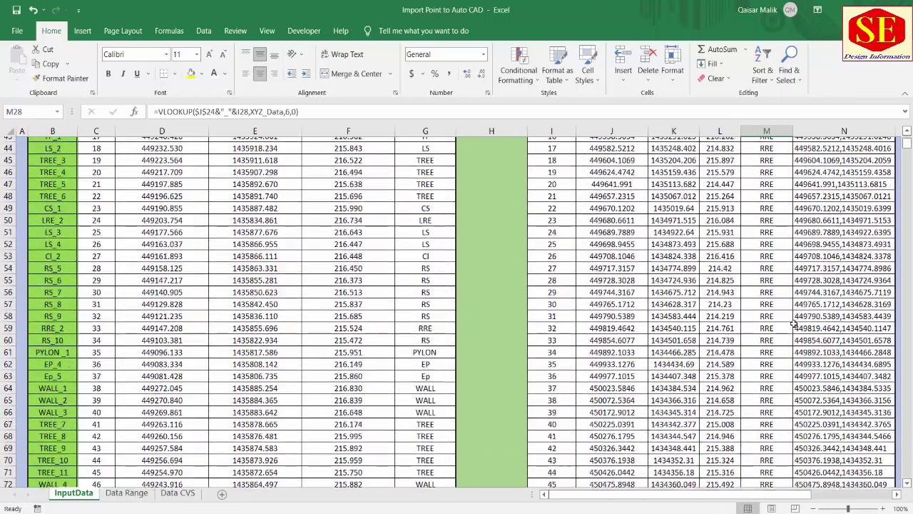
{"action": "scroll", "coordinate": [794, 323], "scroll_direction": "up", "scroll_amount": 7}
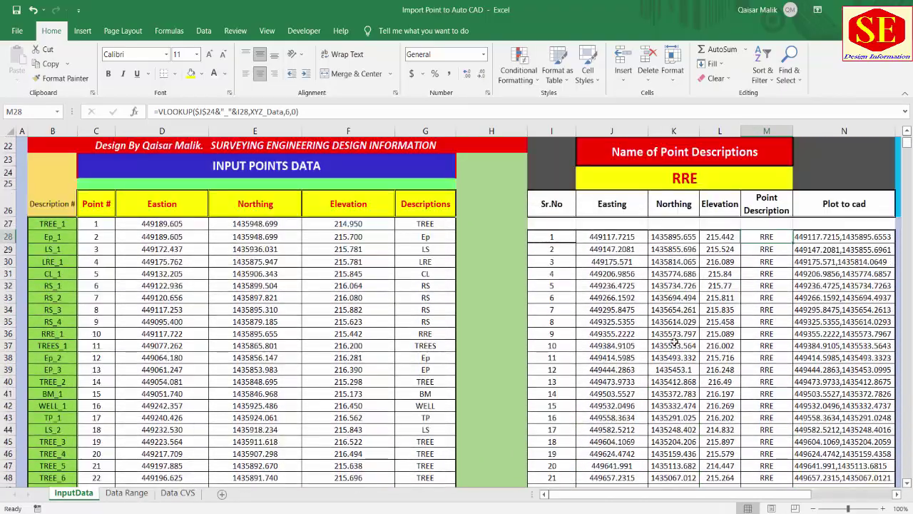
Step: Filter the topo data by the description BM in J24, taken from source cell G41, and review the extracted points through the last match
{"action": "left_click", "coordinate": [428, 333]}
{"action": "left_click", "coordinate": [427, 370]}
{"action": "left_click", "coordinate": [432, 393]}
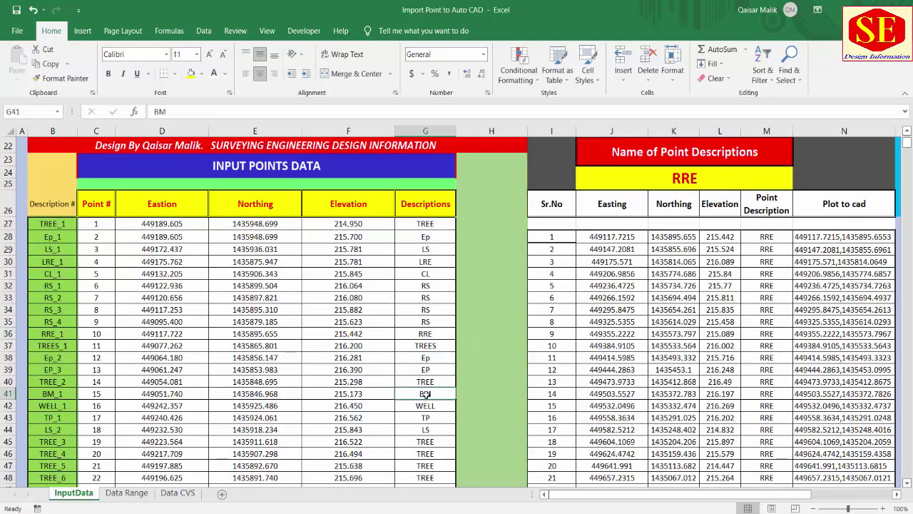
{"action": "left_click", "coordinate": [676, 180]}
{"action": "type", "text": "BM"}
{"action": "key", "text": "Return"}
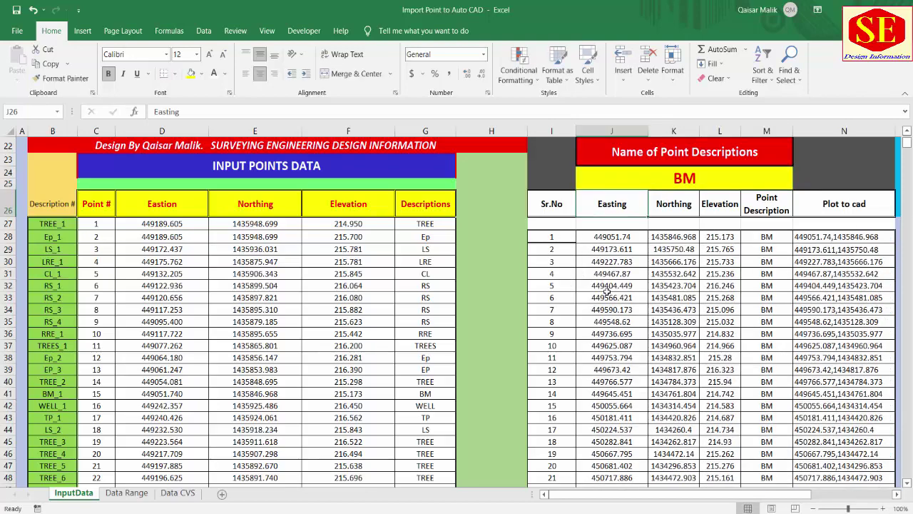
{"action": "scroll", "coordinate": [606, 289], "scroll_direction": "down", "scroll_amount": 3}
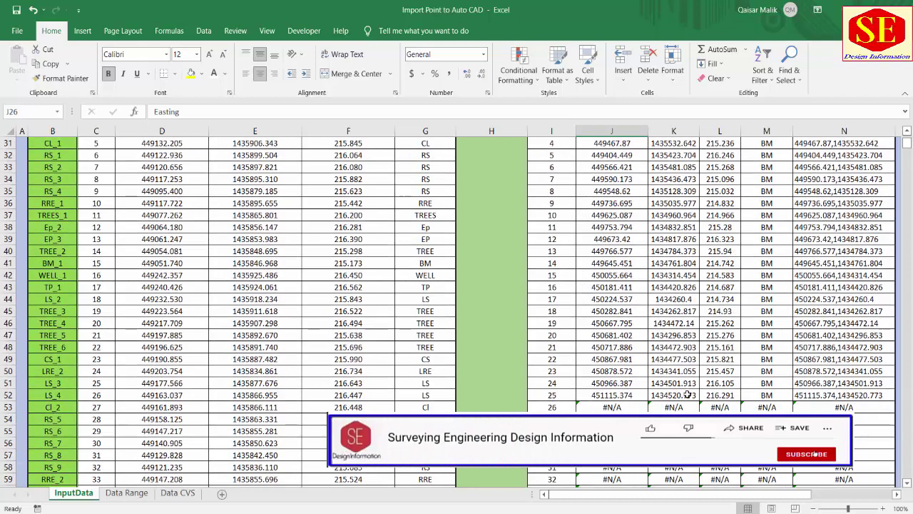
{"action": "scroll", "coordinate": [734, 366], "scroll_direction": "up", "scroll_amount": 4}
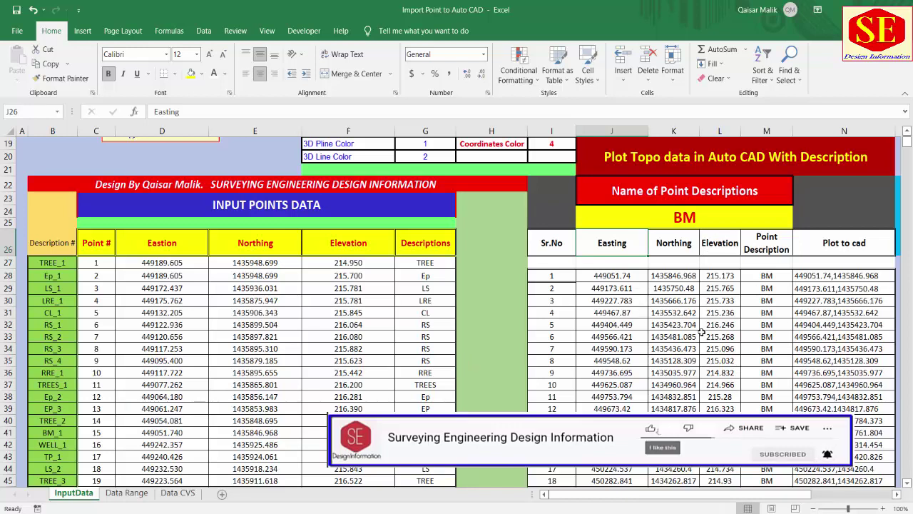
{"action": "scroll", "coordinate": [727, 342], "scroll_direction": "down", "scroll_amount": 4}
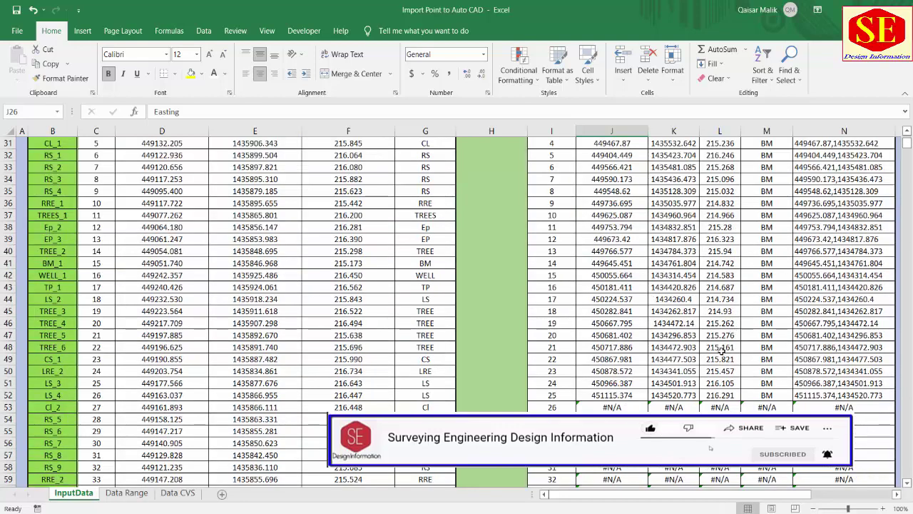
{"action": "left_click", "coordinate": [558, 395]}
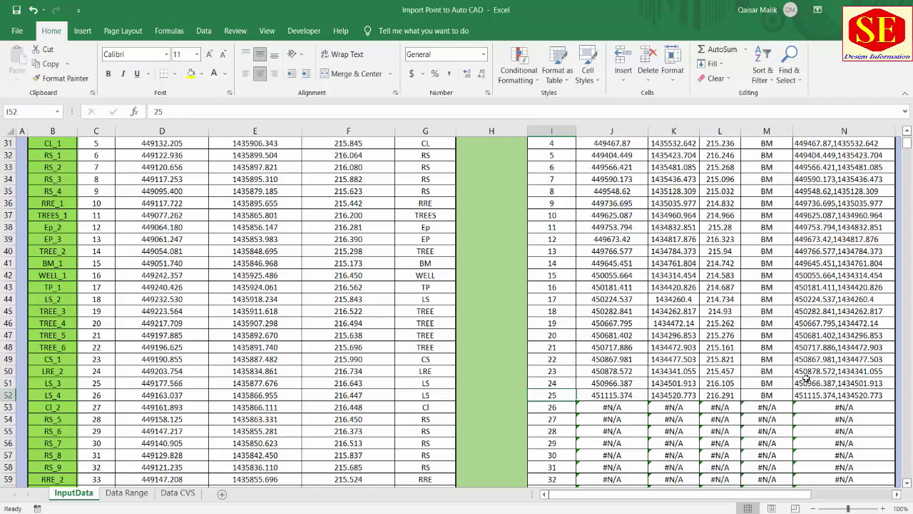
{"action": "scroll", "coordinate": [805, 378], "scroll_direction": "up", "scroll_amount": 3}
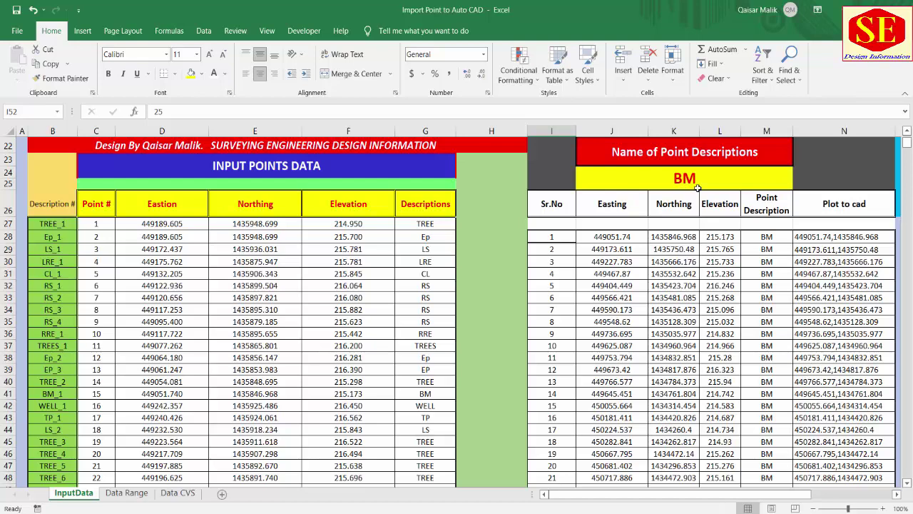
Step: Set the point description name in J24 to BL and review the extracted points past the last match
{"action": "left_click", "coordinate": [671, 175]}
{"action": "type", "text": "BL"}
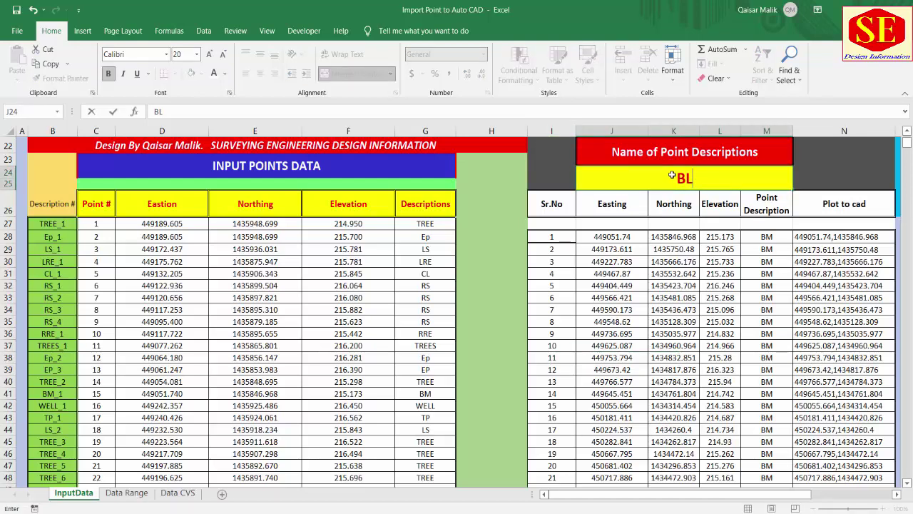
{"action": "key", "text": "Return"}
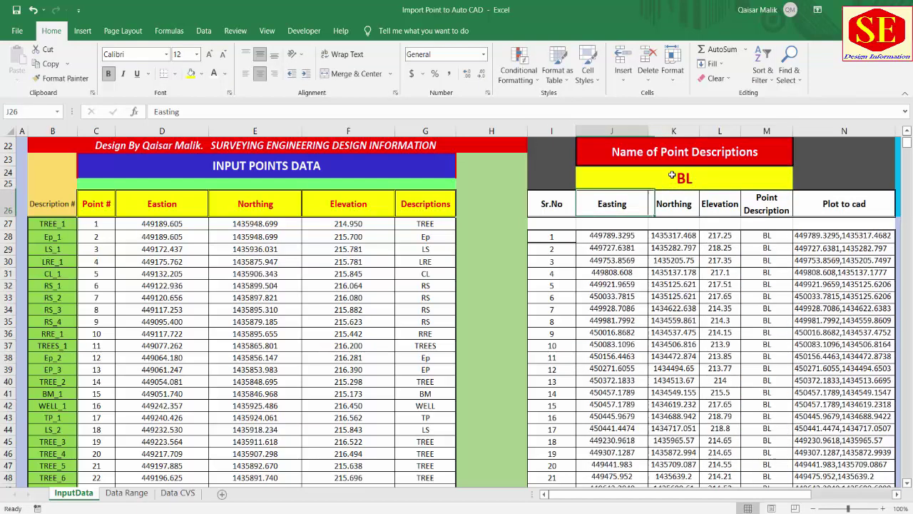
{"action": "scroll", "coordinate": [684, 274], "scroll_direction": "down", "scroll_amount": 16}
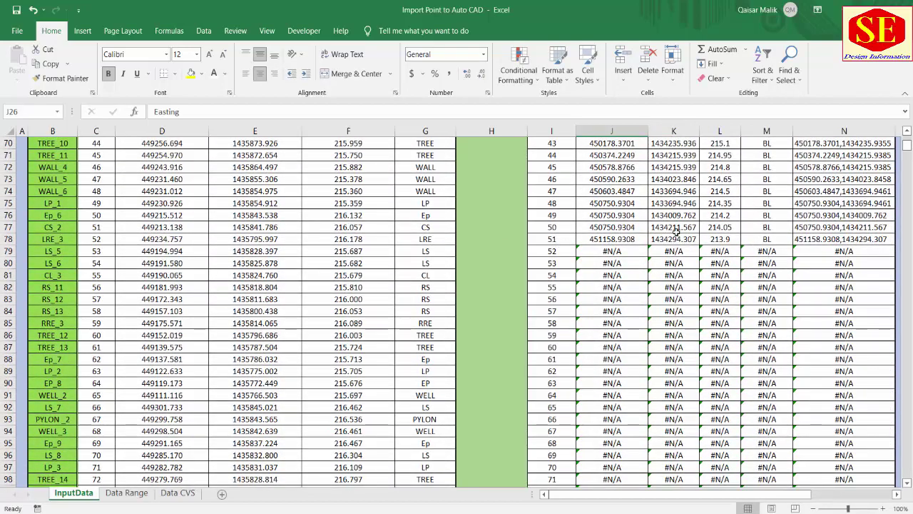
{"action": "scroll", "coordinate": [812, 266], "scroll_direction": "up", "scroll_amount": 6}
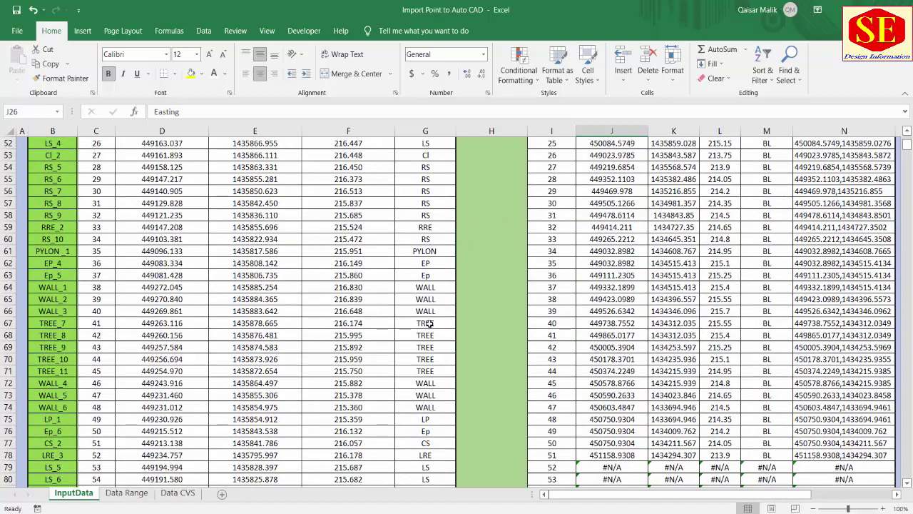
{"action": "scroll", "coordinate": [433, 291], "scroll_direction": "up", "scroll_amount": 14}
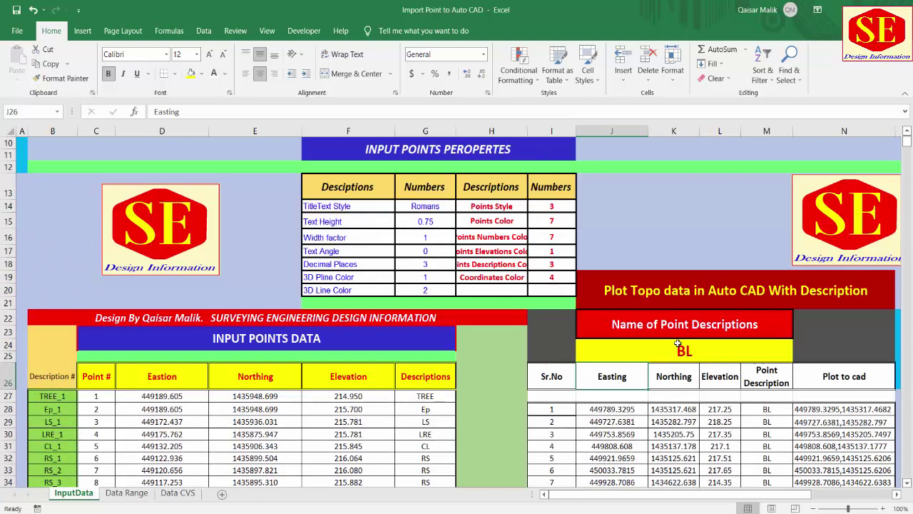
Step: Enter WALL as the point description name in J24 and check the extracted wall points
{"action": "left_click", "coordinate": [677, 344]}
{"action": "type", "text": "W"}
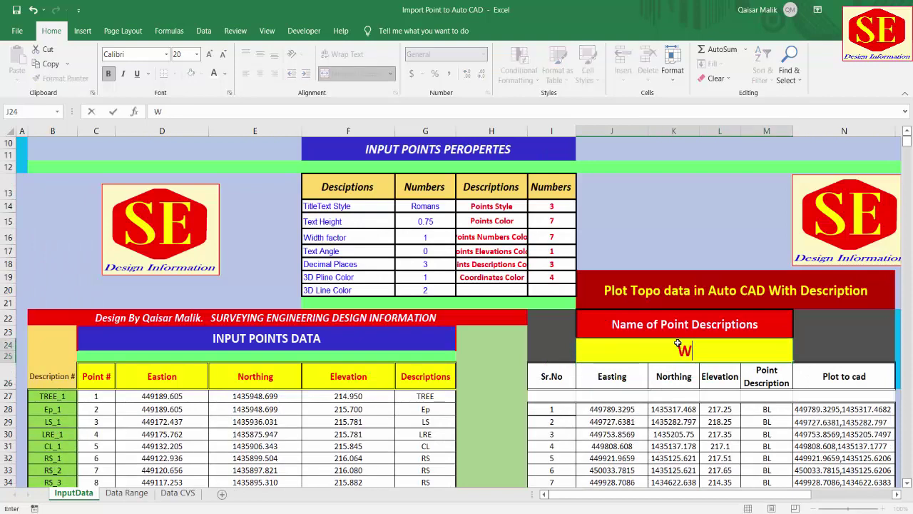
{"action": "type", "text": "ALL"}
{"action": "key", "text": "Return"}
{"action": "scroll", "coordinate": [685, 329], "scroll_direction": "down", "scroll_amount": 4}
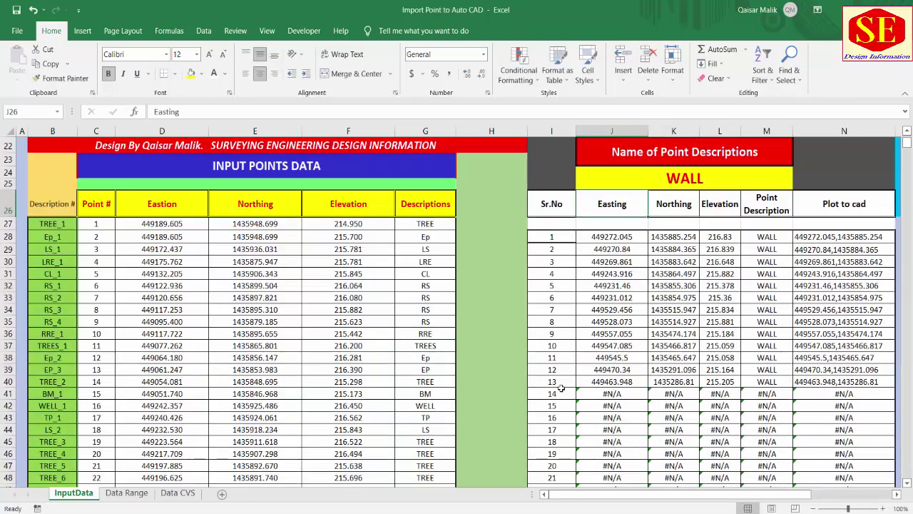
Step: Change the point description name in J24 to WELL to extract the well points
{"action": "scroll", "coordinate": [673, 362], "scroll_direction": "up", "scroll_amount": 1}
{"action": "left_click", "coordinate": [711, 225]}
{"action": "type", "text": "WE"}
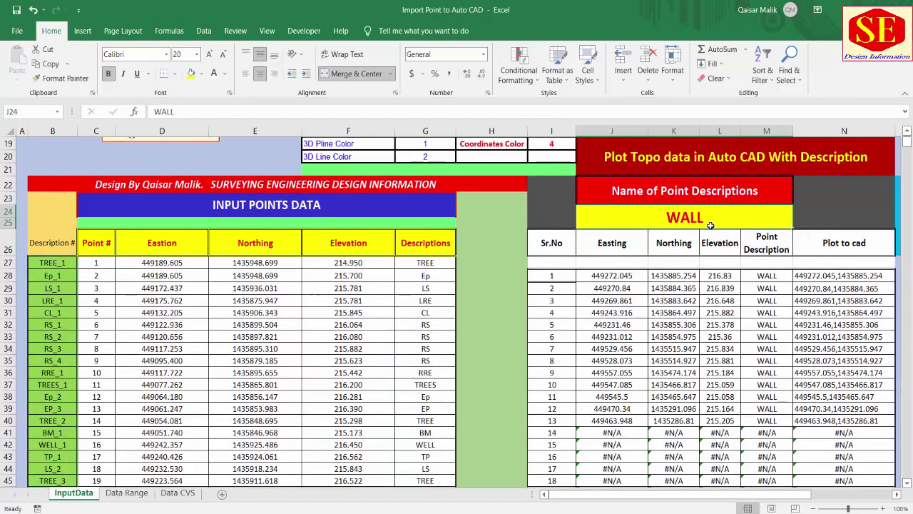
{"action": "type", "text": "LL"}
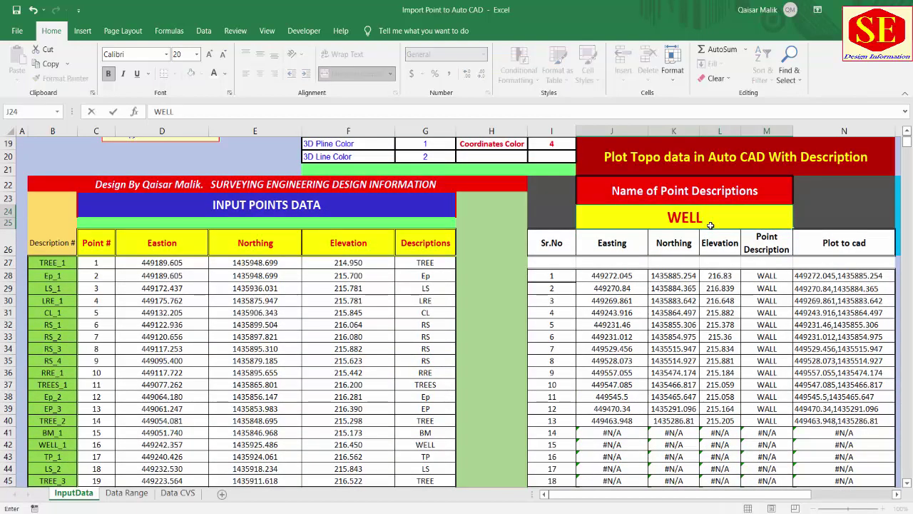
{"action": "key", "text": "Return"}
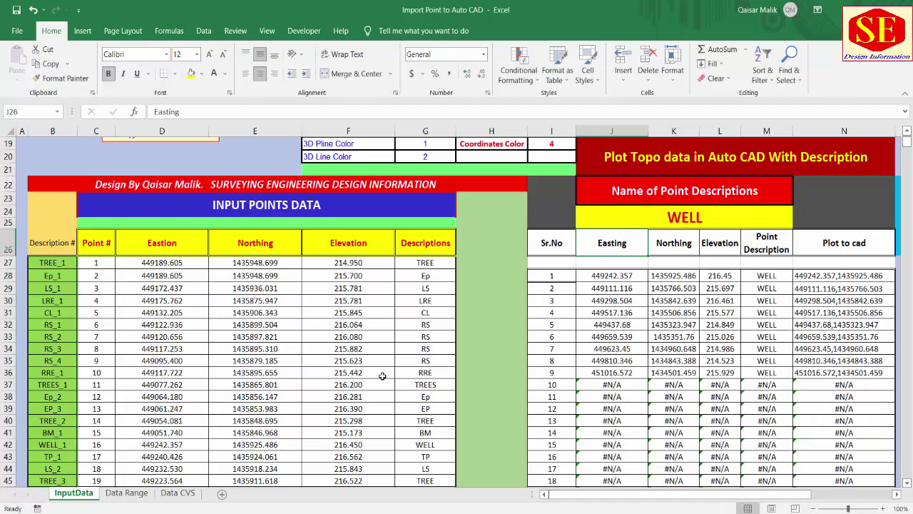
Step: Filter the topo data by the description GASLINE in J24, then check the Point Description formula in M28 and the extracted rows
{"action": "left_click", "coordinate": [682, 222]}
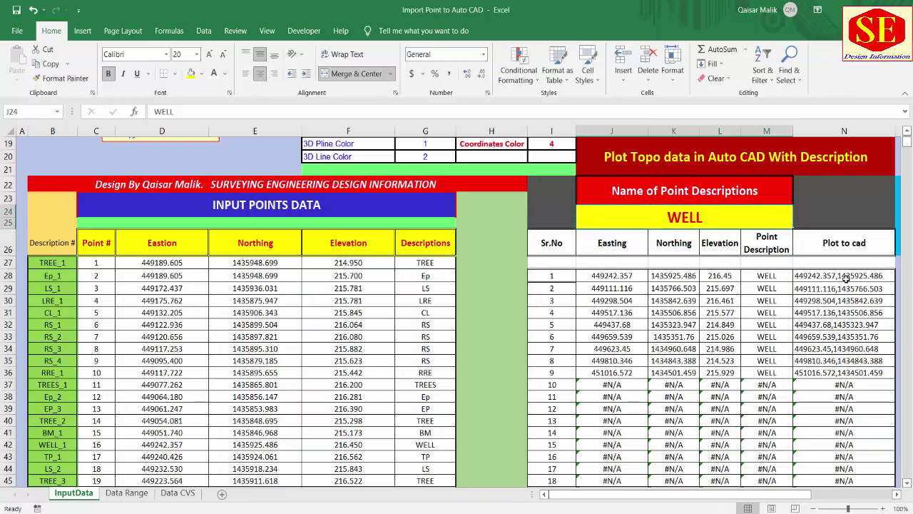
{"action": "type", "text": "GASLINE"}
{"action": "key", "text": "Return"}
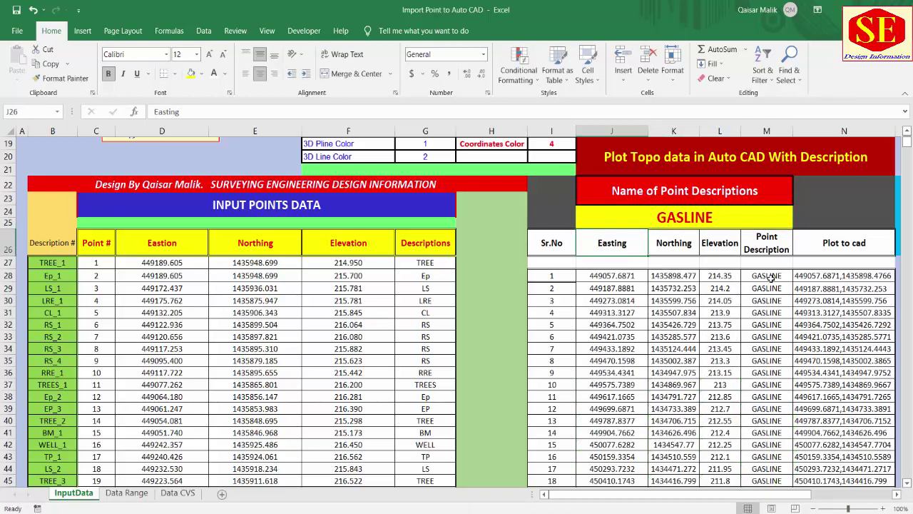
{"action": "left_click", "coordinate": [769, 277]}
{"action": "scroll", "coordinate": [714, 307], "scroll_direction": "down", "scroll_amount": 5}
{"action": "scroll", "coordinate": [651, 345], "scroll_direction": "down", "scroll_amount": 2}
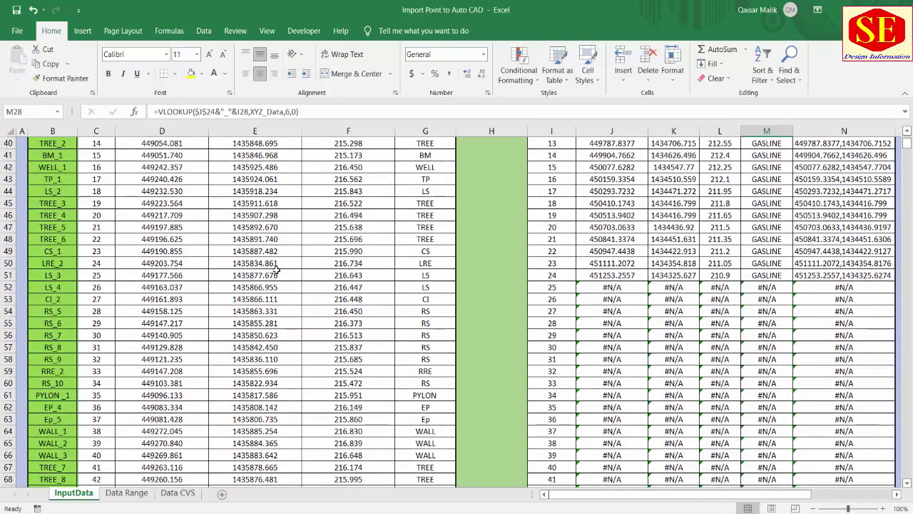
{"action": "scroll", "coordinate": [619, 268], "scroll_direction": "up", "scroll_amount": 6}
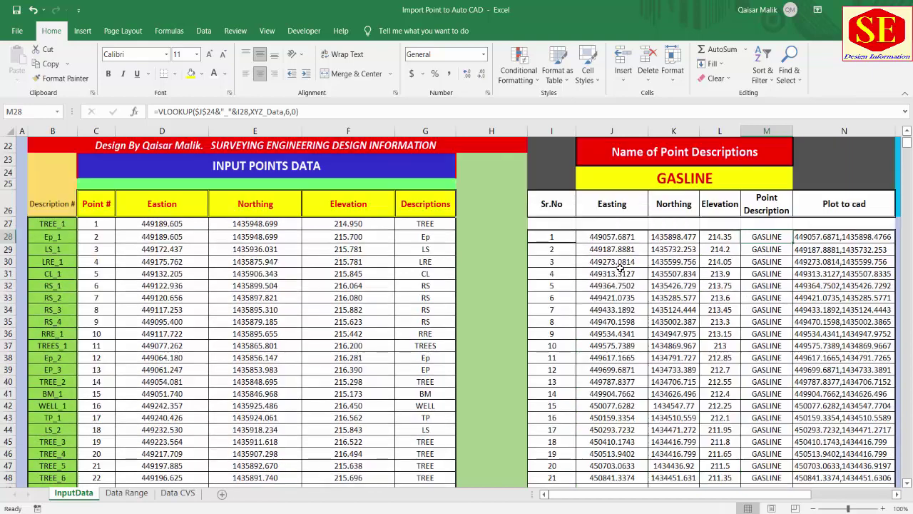
Step: Set the point description name in J24 to TP and look through the extracted points
{"action": "left_click", "coordinate": [650, 172]}
{"action": "type", "text": "TP"}
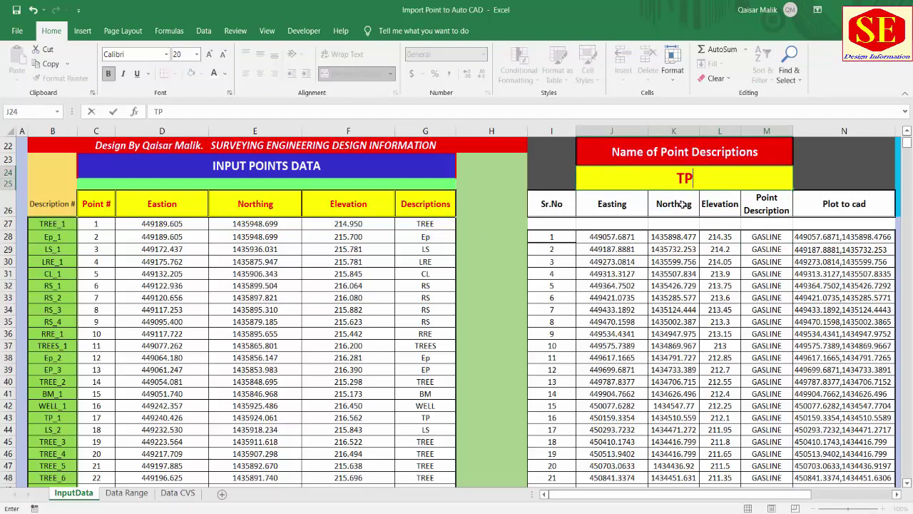
{"action": "key", "text": "Return"}
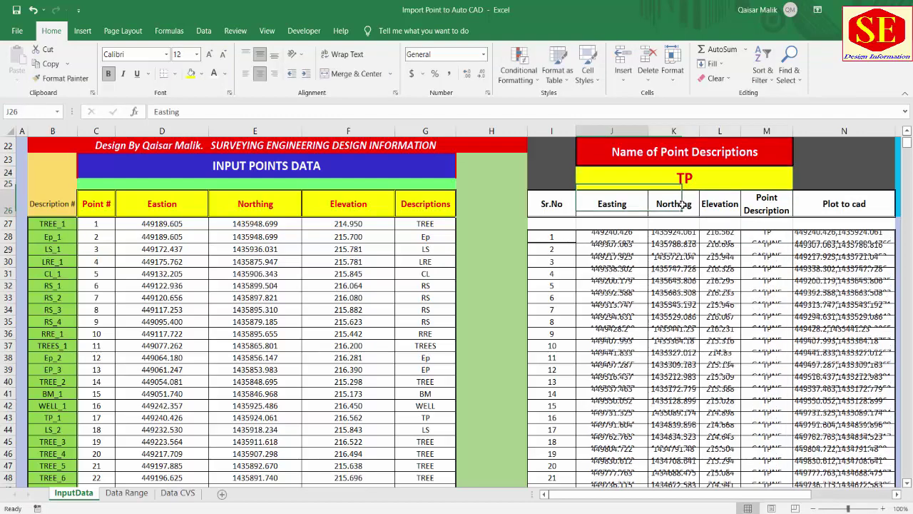
{"action": "scroll", "coordinate": [784, 339], "scroll_direction": "down", "scroll_amount": 4}
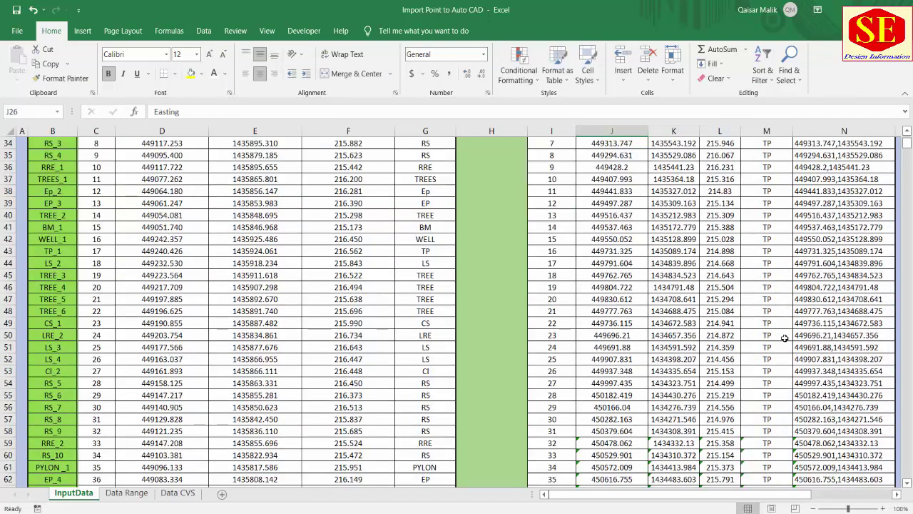
{"action": "scroll", "coordinate": [798, 396], "scroll_direction": "up", "scroll_amount": 7}
Step: Enter CULVERT as the point description name in J24, review the extracted points and inspect the Plot to cad formula in N28
{"action": "left_click", "coordinate": [698, 307]}
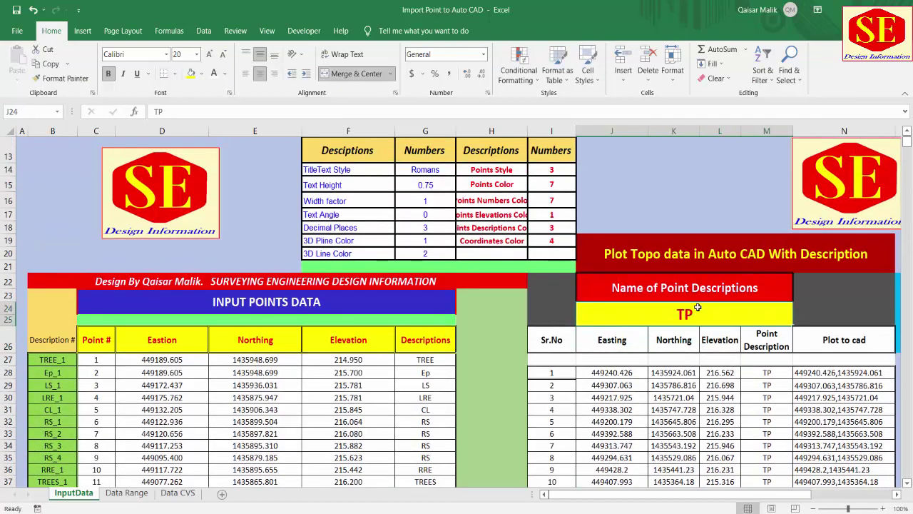
{"action": "type", "text": "CU"}
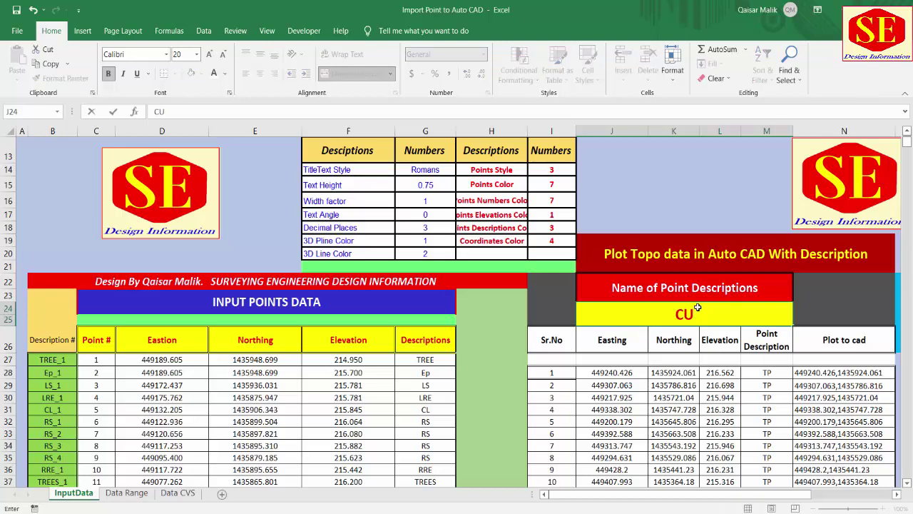
{"action": "type", "text": "LVER"}
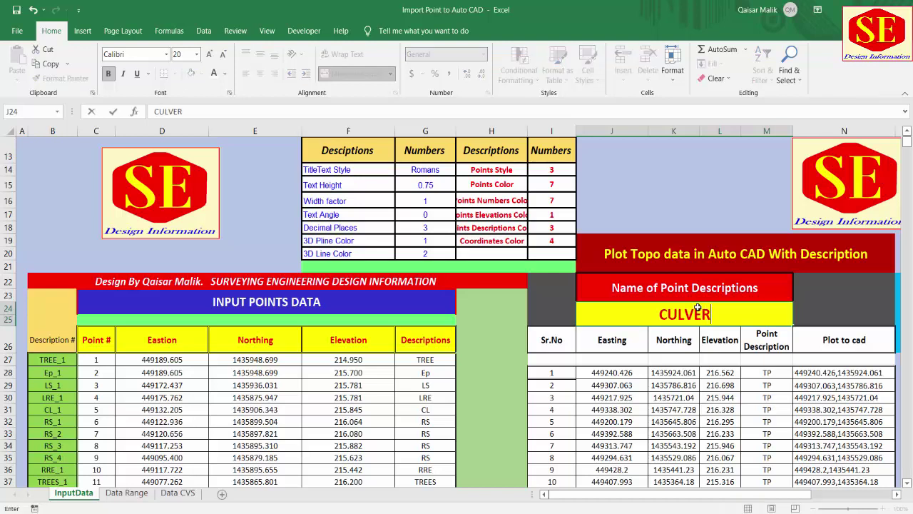
{"action": "key", "text": "BackSpace"}
{"action": "key", "text": "BackSpace"}
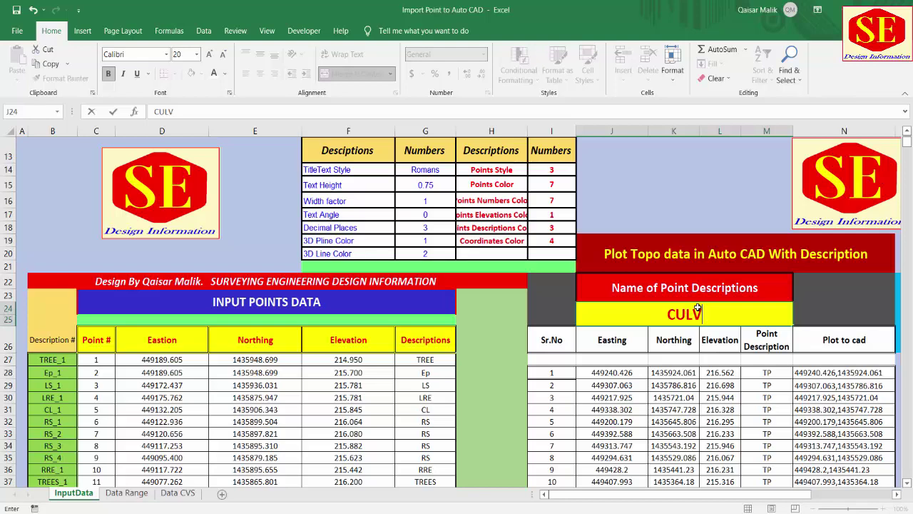
{"action": "type", "text": "ERT"}
{"action": "key", "text": "Return"}
{"action": "scroll", "coordinate": [770, 319], "scroll_direction": "down", "scroll_amount": 3}
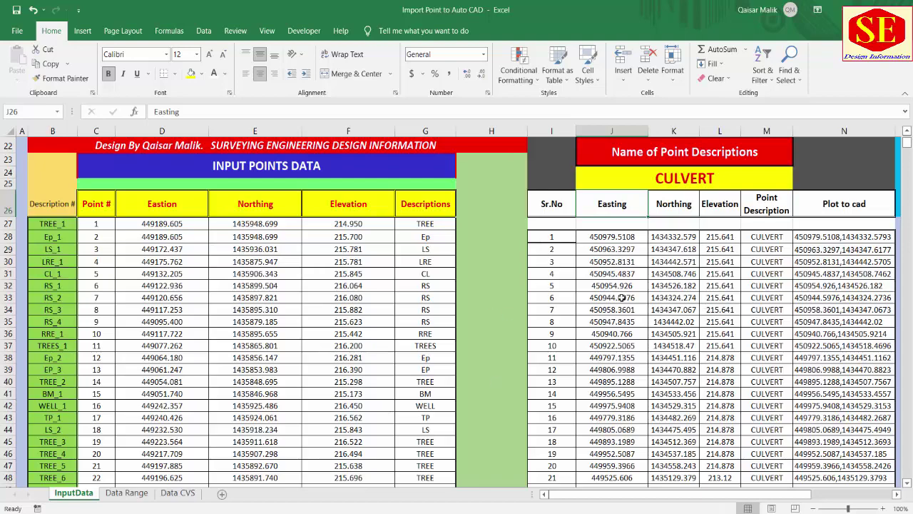
{"action": "scroll", "coordinate": [851, 237], "scroll_direction": "down", "scroll_amount": 2}
{"action": "scroll", "coordinate": [766, 313], "scroll_direction": "up", "scroll_amount": 3}
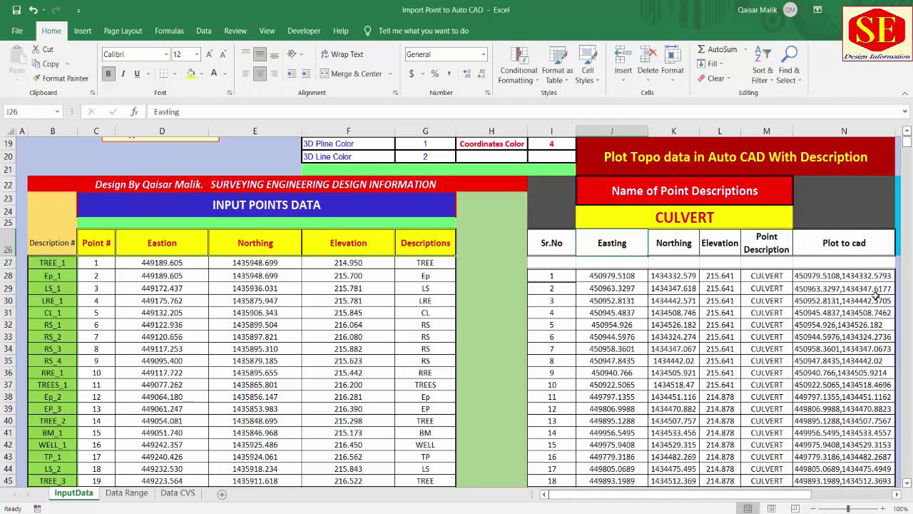
{"action": "left_click", "coordinate": [827, 276]}
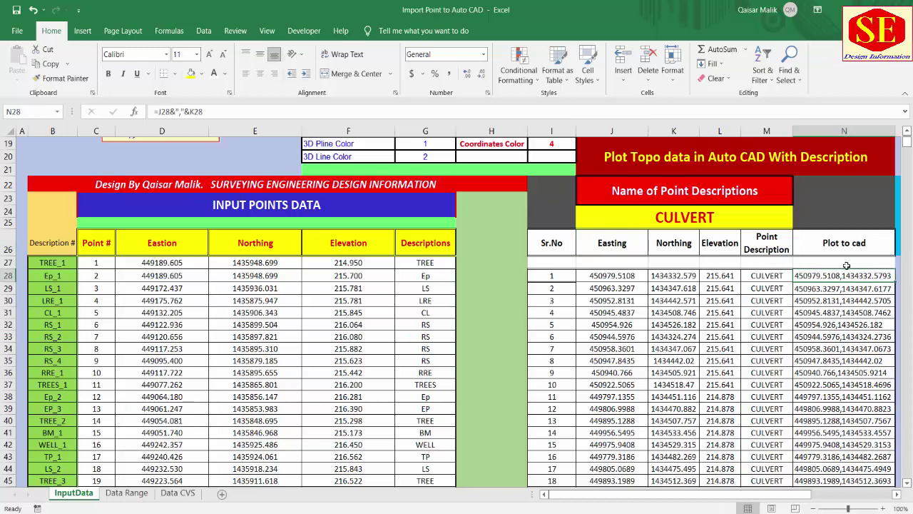
Step: Set the point description name in J24 to CL and compare the first extracted row with point CL_1 in the input data
{"action": "left_click", "coordinate": [711, 215]}
{"action": "type", "text": "CL"}
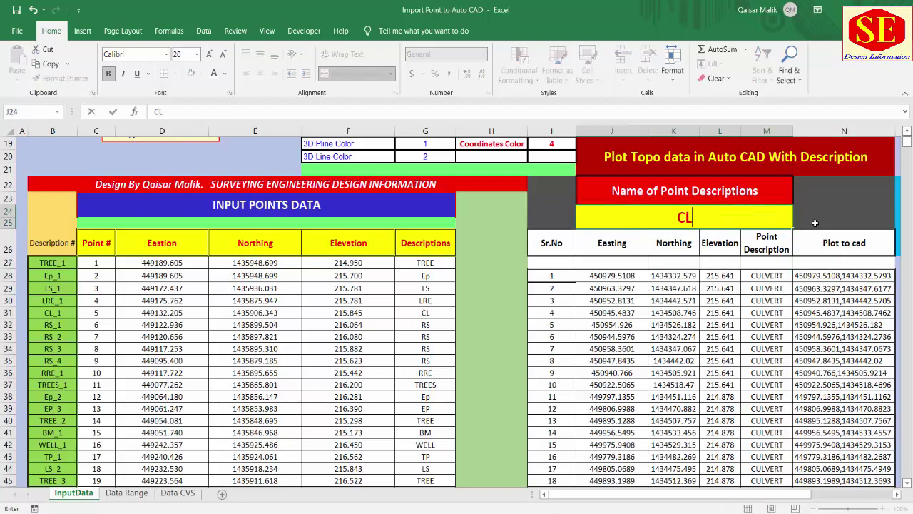
{"action": "key", "text": "Return"}
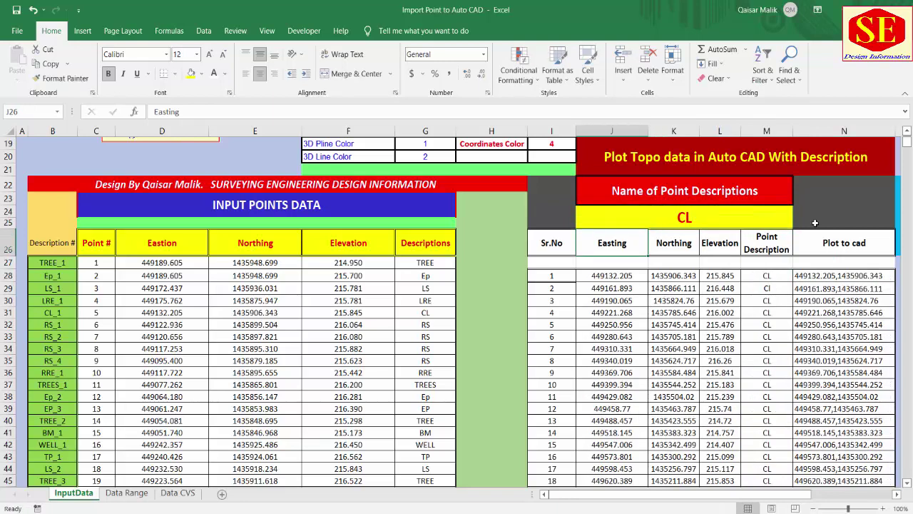
{"action": "left_click", "coordinate": [424, 316]}
{"action": "left_click", "coordinate": [59, 313]}
{"action": "left_click", "coordinate": [92, 314]}
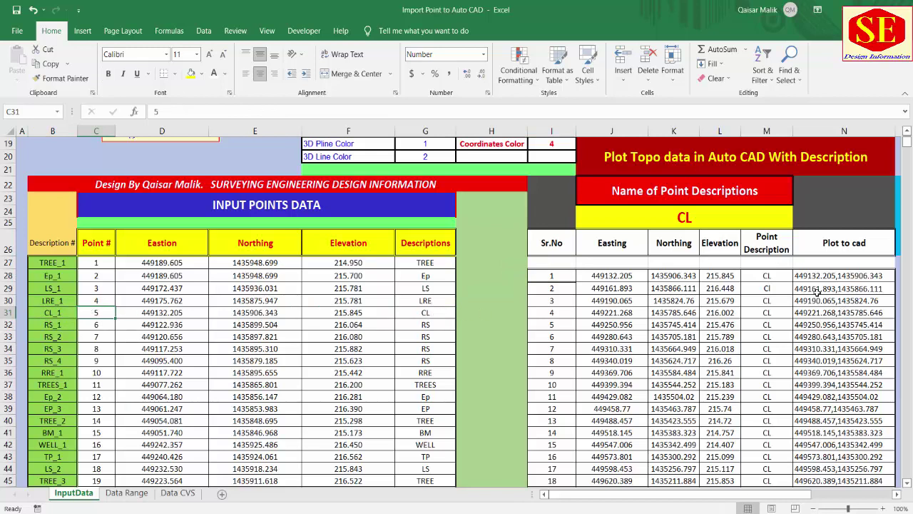
{"action": "left_click", "coordinate": [606, 278]}
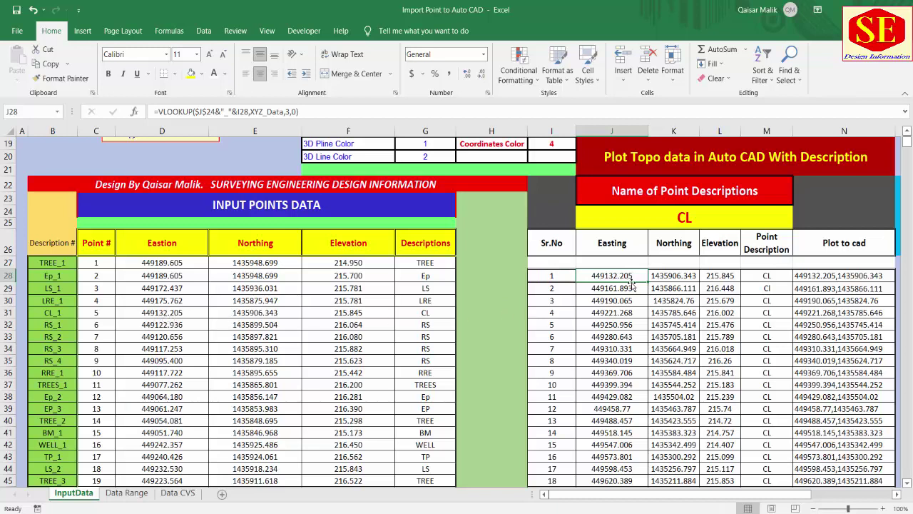
{"action": "left_click", "coordinate": [732, 278]}
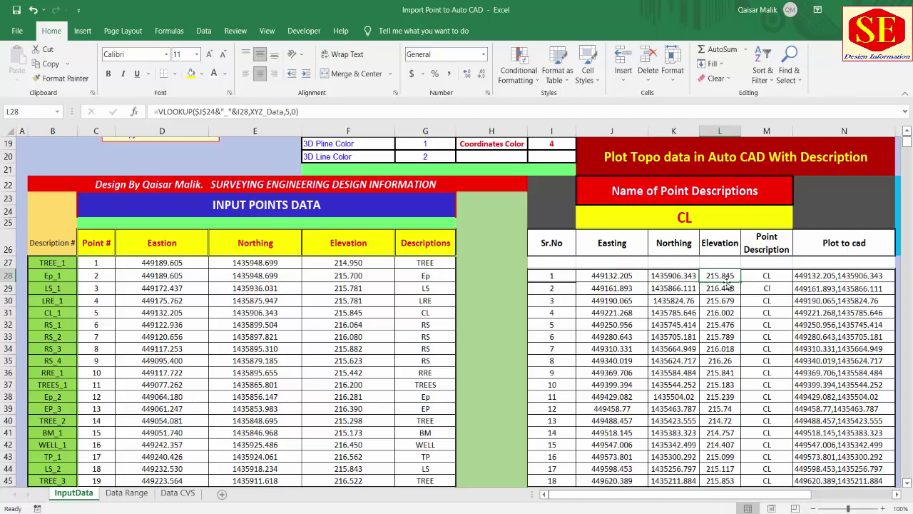
{"action": "left_click", "coordinate": [363, 314]}
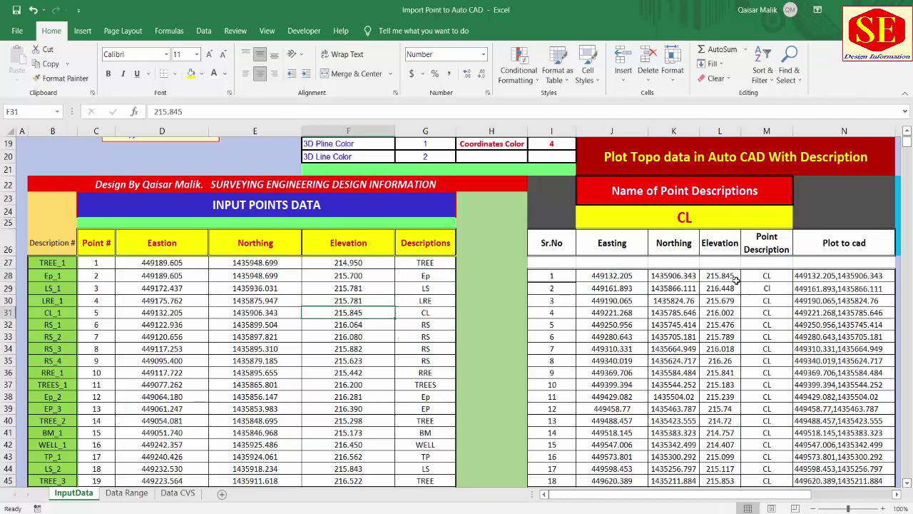
Step: Copy the CL coordinate pairs in the Plot to cad column from N28 down to N167
{"action": "left_click_drag", "start_coordinate": [836, 274], "coordinate": [816, 311]}
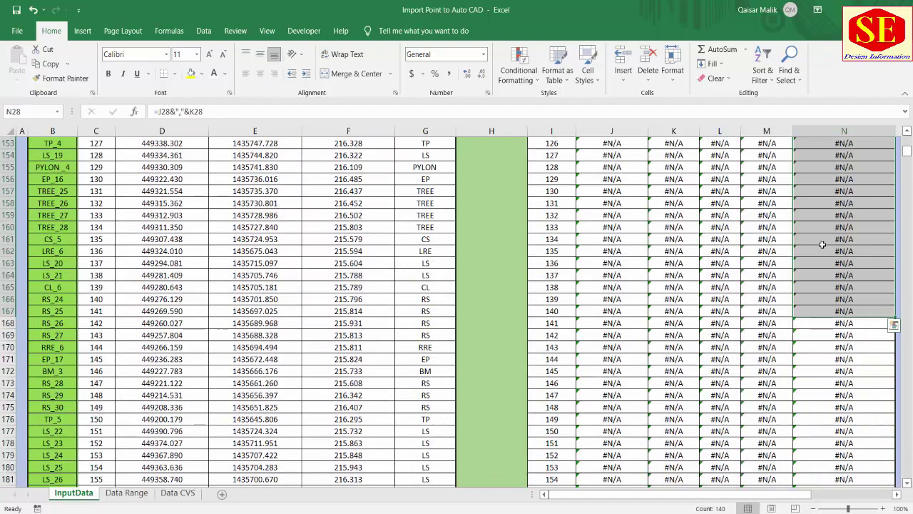
{"action": "right_click", "coordinate": [823, 244]}
{"action": "left_click", "coordinate": [804, 264]}
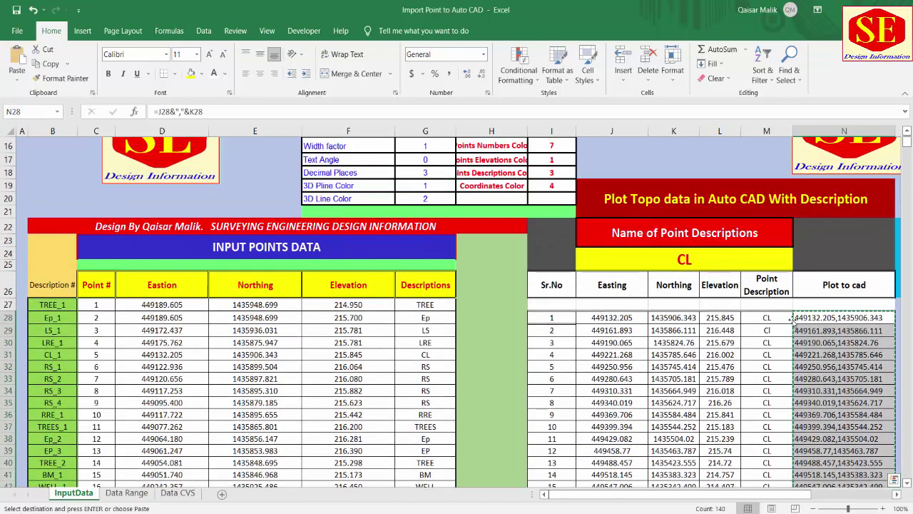
Step: Switch to AutoCAD, draw a polyline through the pasted CL coordinates and check its vertices
{"action": "key", "text": "alt+Tab"}
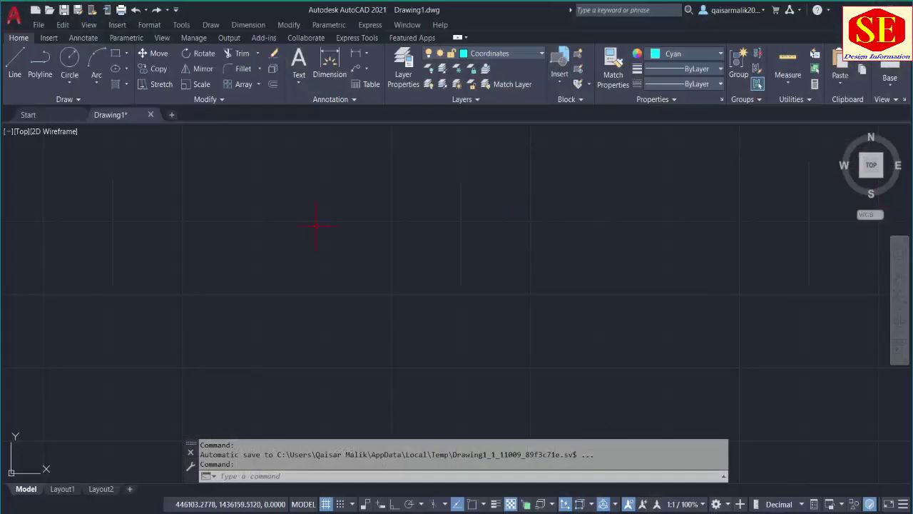
{"action": "left_click", "coordinate": [259, 476]}
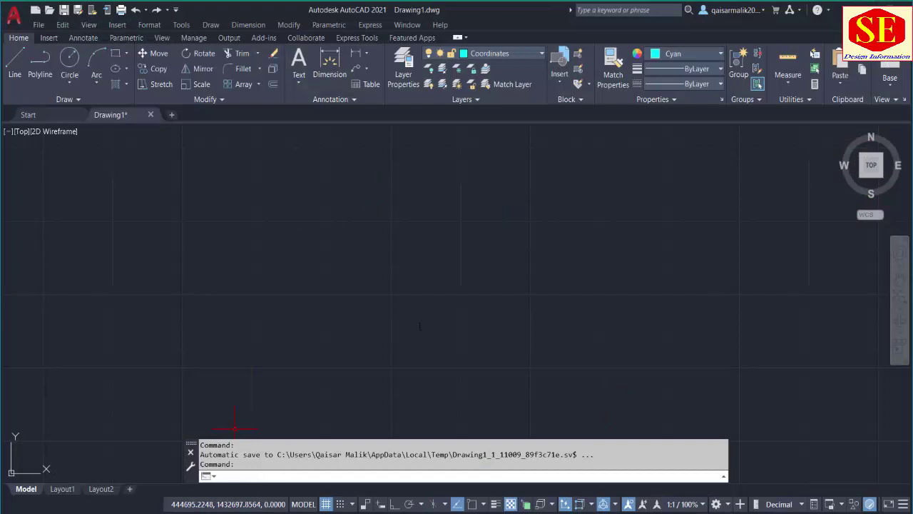
{"action": "type", "text": "pl"}
{"action": "key", "text": "Return"}
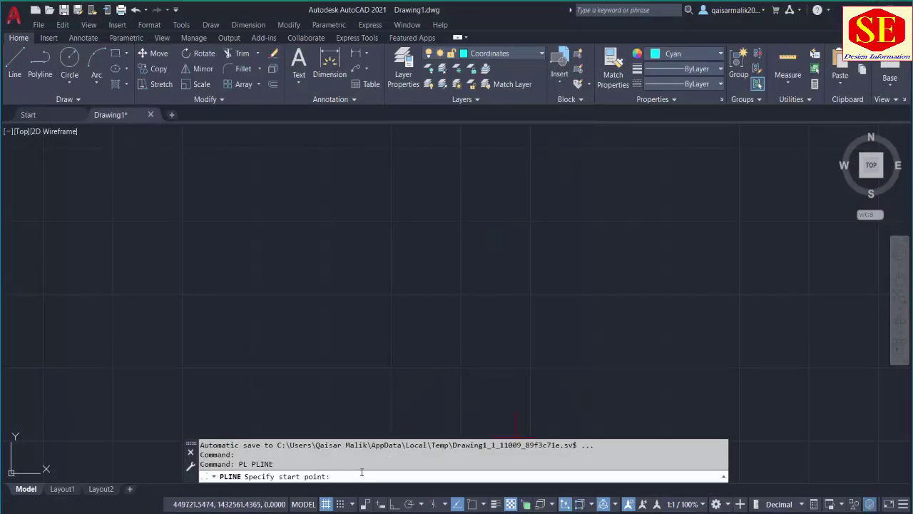
{"action": "right_click", "coordinate": [357, 475]}
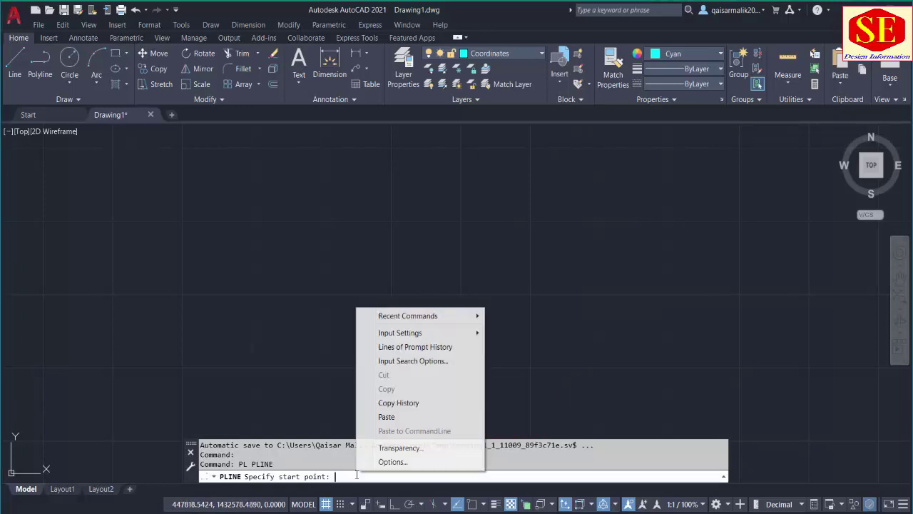
{"action": "left_click", "coordinate": [390, 419]}
{"action": "key", "text": "Escape"}
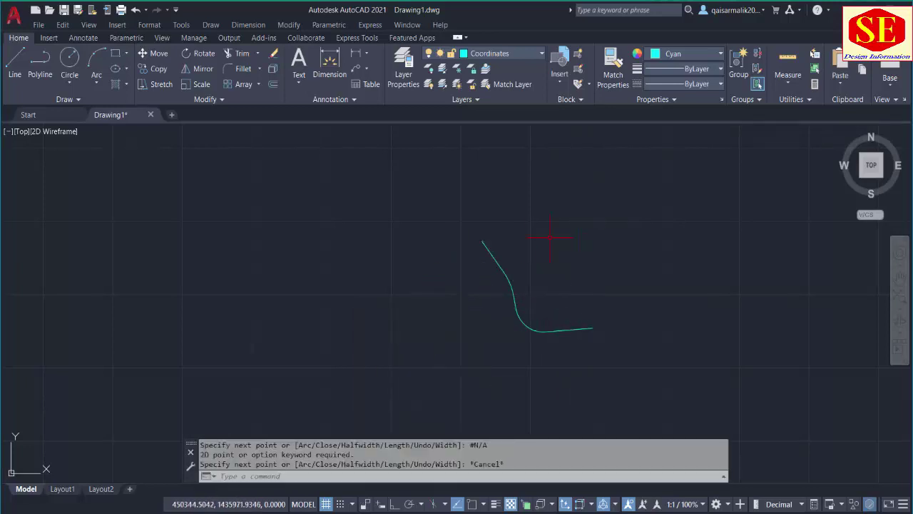
{"action": "left_click", "coordinate": [488, 249]}
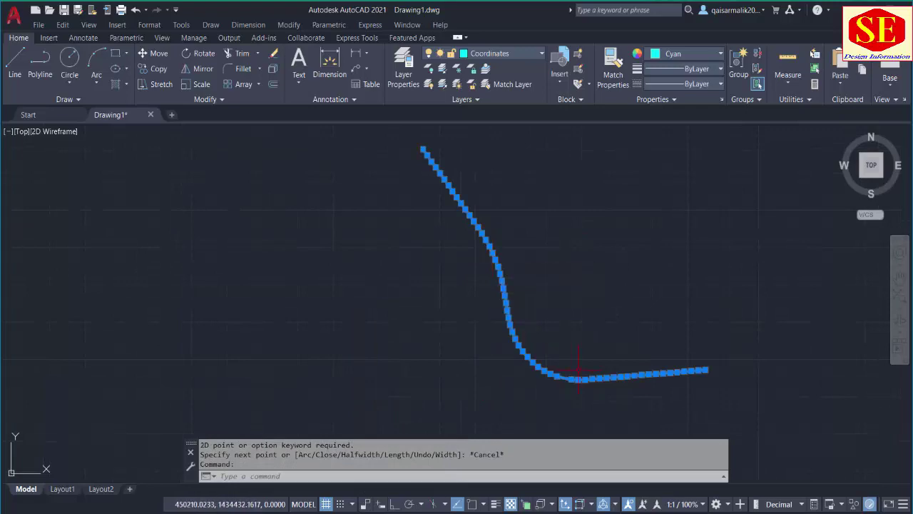
{"action": "key", "text": "Escape"}
Step: Switch back to the Excel workbook and change the point description name in J24 to LRE
{"action": "key", "text": "alt+Tab"}
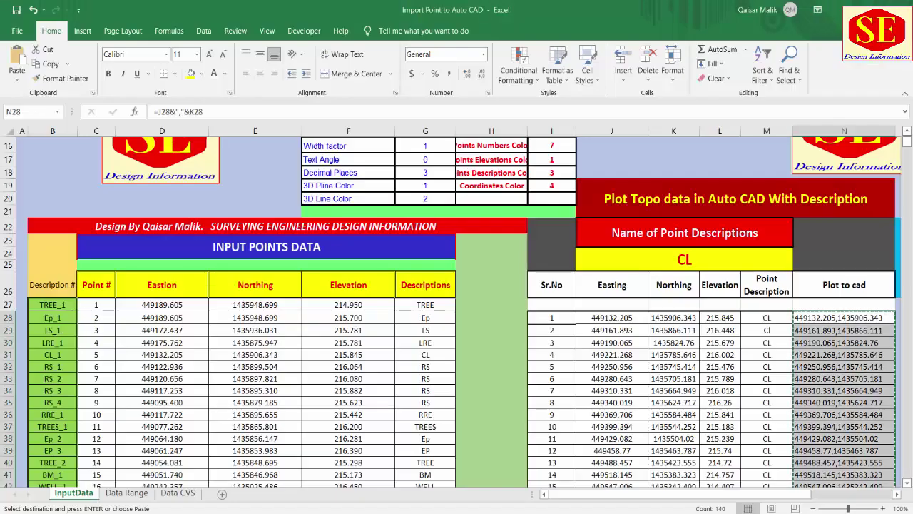
{"action": "left_click", "coordinate": [701, 265]}
{"action": "type", "text": "LRE"}
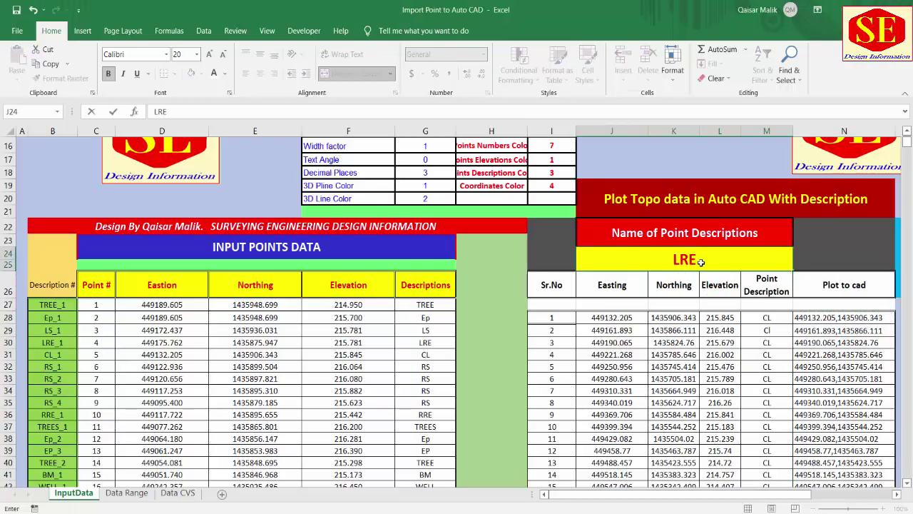
{"action": "key", "text": "Return"}
Step: Copy the LRE coordinate pairs in the Plot to cad column from N28 to N81
{"action": "scroll", "coordinate": [769, 262], "scroll_direction": "down", "scroll_amount": 2}
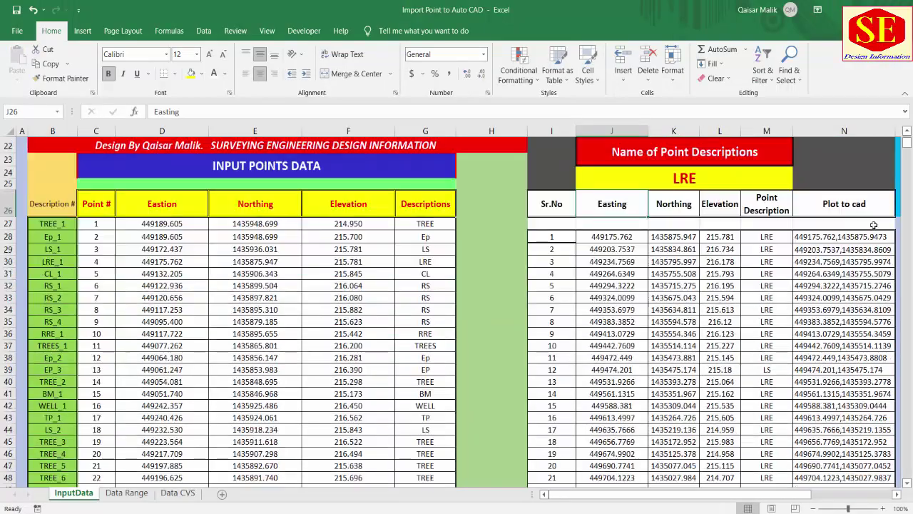
{"action": "left_click_drag", "start_coordinate": [853, 237], "coordinate": [836, 310]}
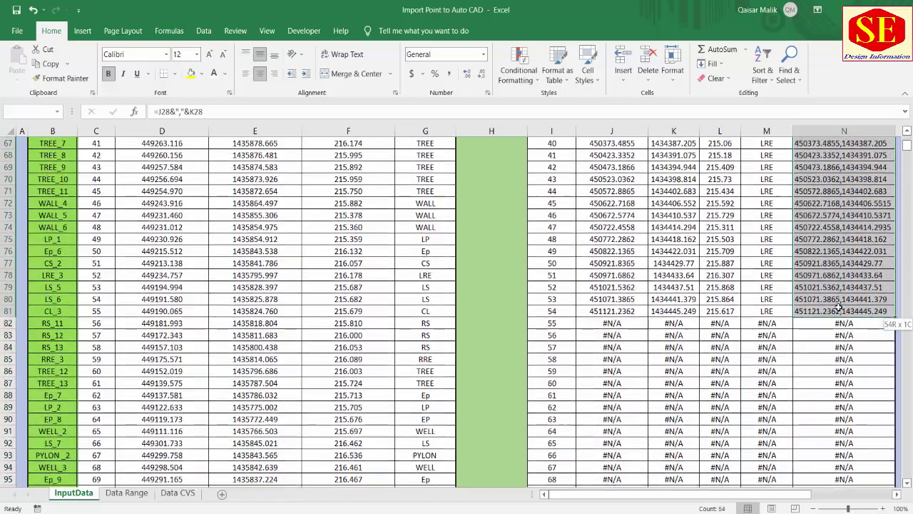
{"action": "right_click", "coordinate": [831, 279]}
{"action": "left_click", "coordinate": [755, 31]}
{"action": "scroll", "coordinate": [463, 314], "scroll_direction": "up", "scroll_amount": 15}
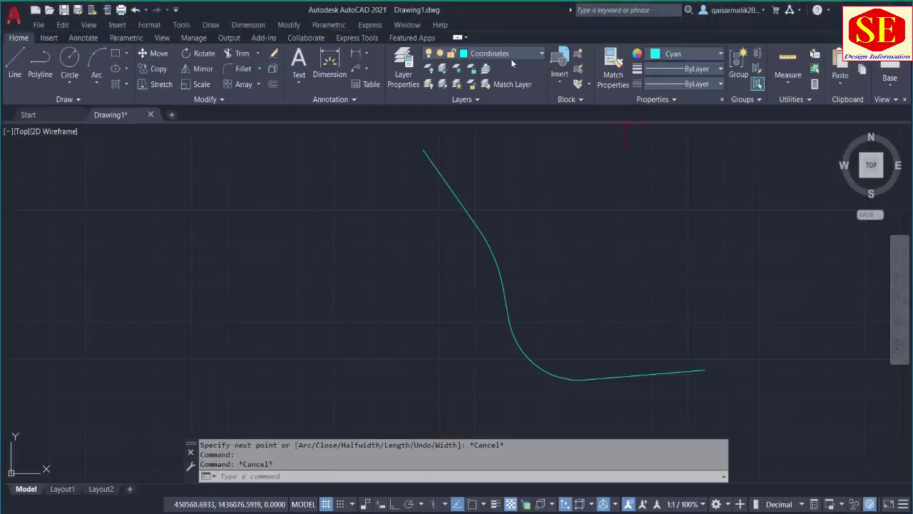
Step: In AutoCAD, draw a yellow polyline through the pasted LRE coordinates and inspect it beside the cyan centre line
{"action": "left_click", "coordinate": [675, 56]}
{"action": "left_click", "coordinate": [664, 180]}
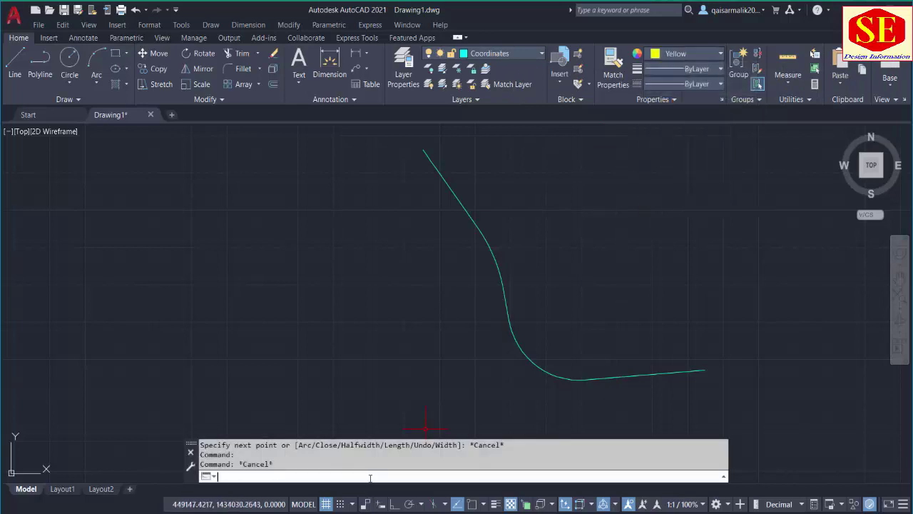
{"action": "type", "text": "pl"}
{"action": "key", "text": "Return"}
{"action": "right_click", "coordinate": [342, 476]}
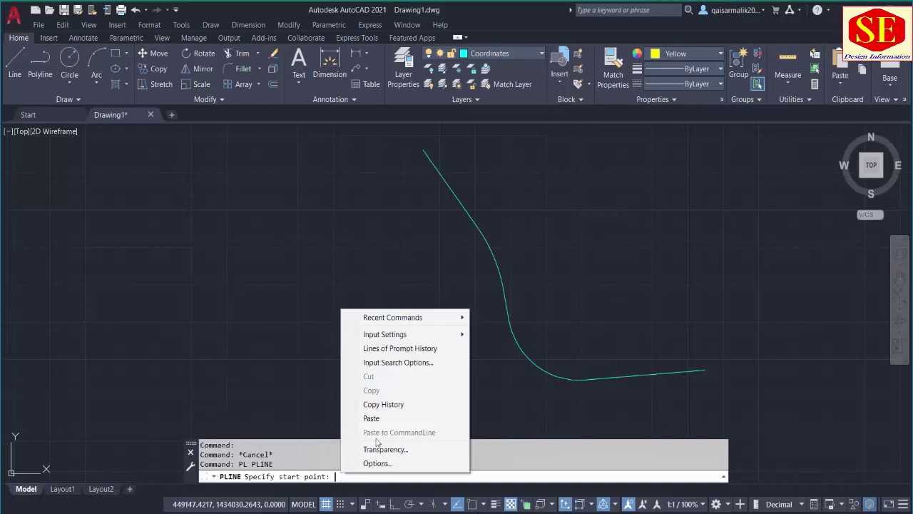
{"action": "left_click", "coordinate": [446, 418]}
{"action": "key", "text": "Escape"}
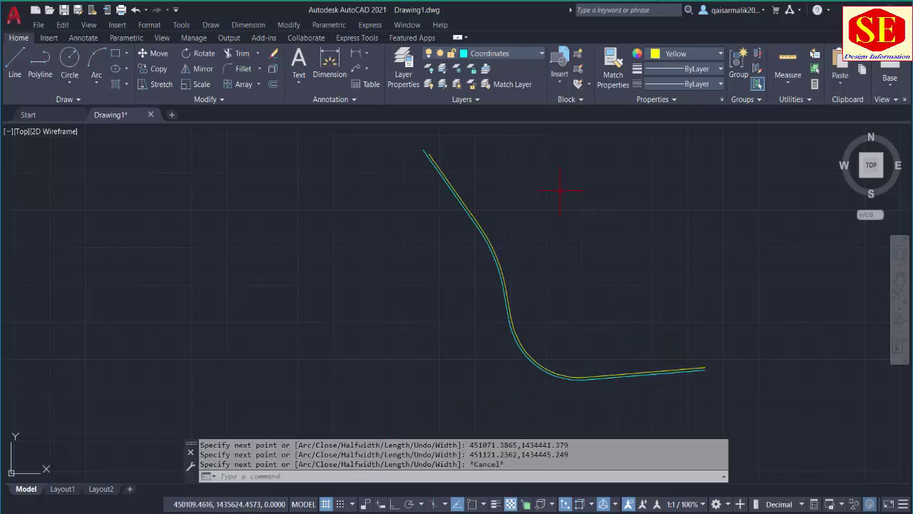
{"action": "scroll", "coordinate": [463, 160], "scroll_direction": "up", "scroll_amount": 2}
{"action": "scroll", "coordinate": [435, 183], "scroll_direction": "down", "scroll_amount": 2}
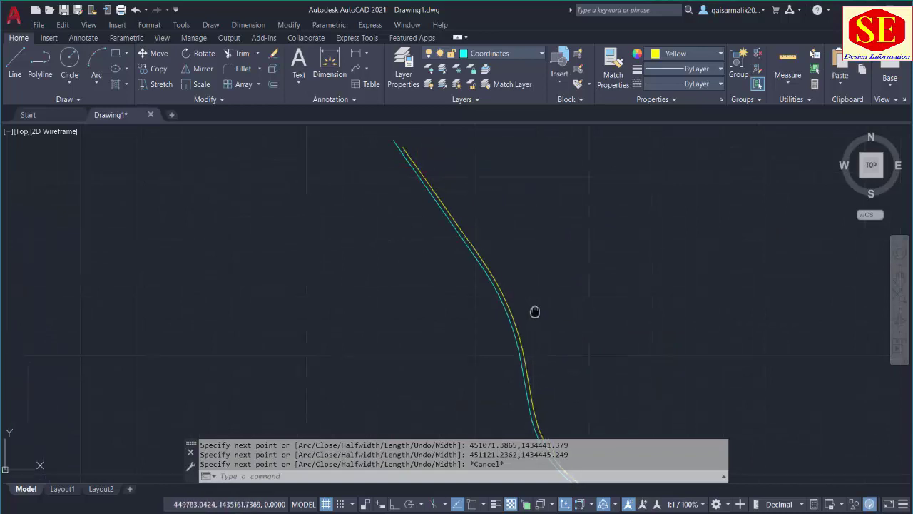
{"action": "scroll", "coordinate": [377, 264], "scroll_direction": "up", "scroll_amount": 1}
{"action": "left_click", "coordinate": [371, 289]}
{"action": "scroll", "coordinate": [431, 338], "scroll_direction": "down", "scroll_amount": 4}
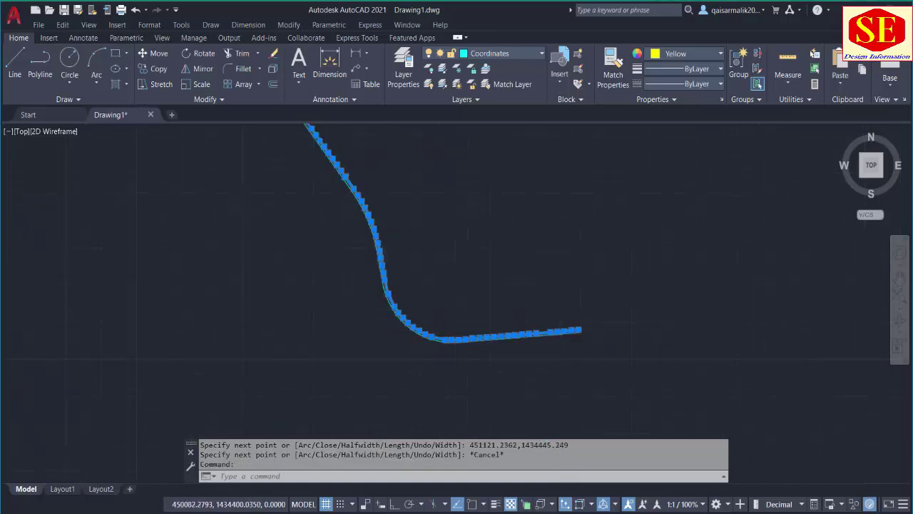
{"action": "key", "text": "Escape"}
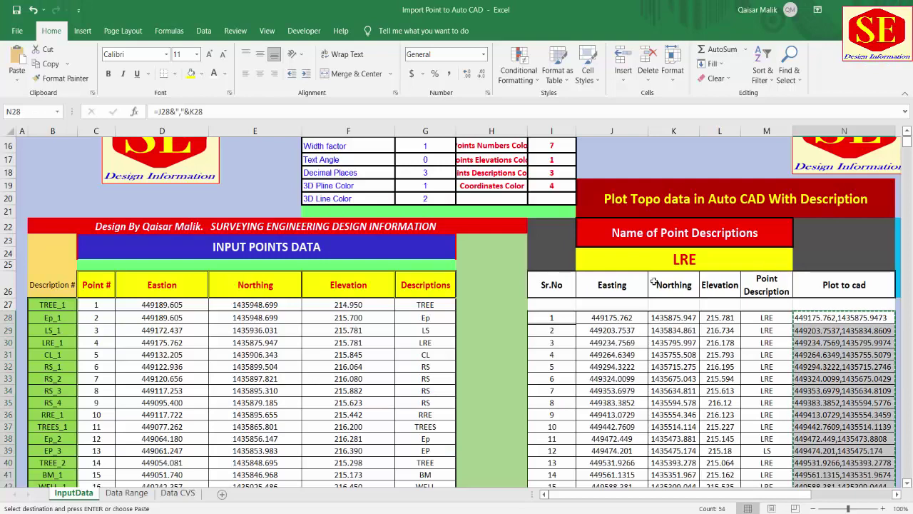
Step: Back in the Excel workbook, set the description name in J24 to RRE and copy the Plot to cad coordinates N28:N85
{"action": "type", "text": "RRE"}
{"action": "key", "text": "Return"}
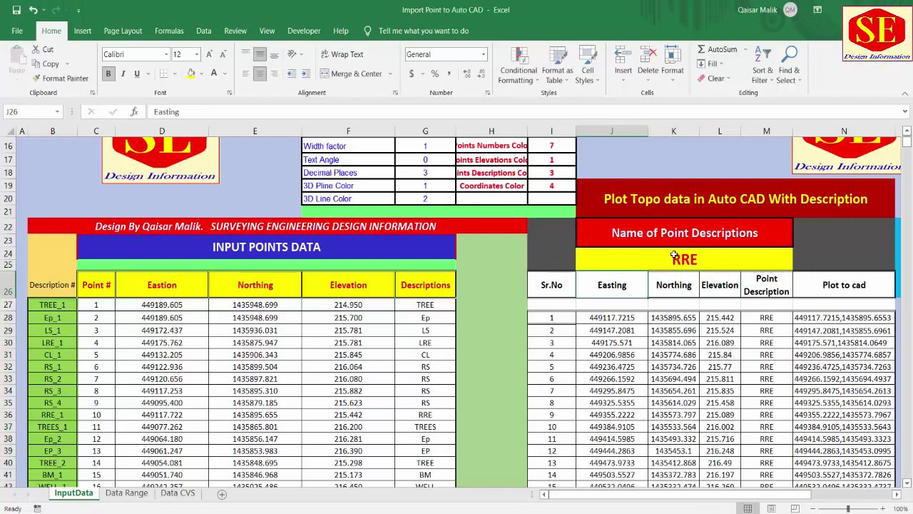
{"action": "left_click", "coordinate": [824, 319]}
{"action": "key", "text": "shift+Down"}
{"action": "key", "text": "shift+Down"}
{"action": "key", "text": "shift+Down"}
{"action": "key", "text": "shift+Down"}
{"action": "key", "text": "shift+Down"}
{"action": "key", "text": "shift+Down"}
{"action": "key", "text": "shift+Down"}
{"action": "key", "text": "shift+Down"}
{"action": "key", "text": "shift+Down"}
{"action": "key", "text": "shift+Down"}
{"action": "key", "text": "shift+Down"}
{"action": "key", "text": "shift+Down"}
{"action": "key", "text": "shift+Down"}
{"action": "key", "text": "shift+Down"}
{"action": "mouse_move", "coordinate": [824, 318]}
{"action": "left_mouse_down"}
{"action": "mouse_move", "coordinate": [844, 509]}
{"action": "mouse_move", "coordinate": [824, 325]}
{"action": "left_mouse_up"}
{"action": "right_click", "coordinate": [822, 314]}
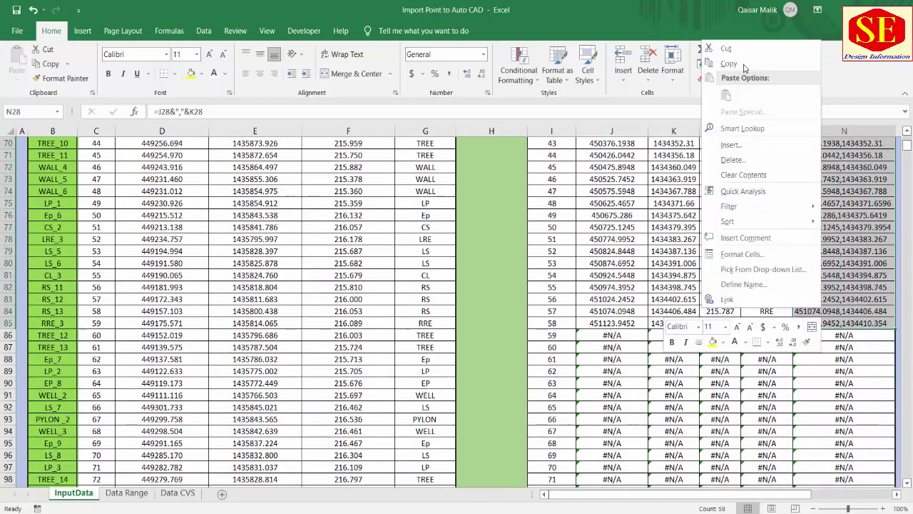
{"action": "left_click", "coordinate": [728, 63]}
{"action": "scroll", "coordinate": [457, 307], "scroll_direction": "up", "scroll_amount": 20}
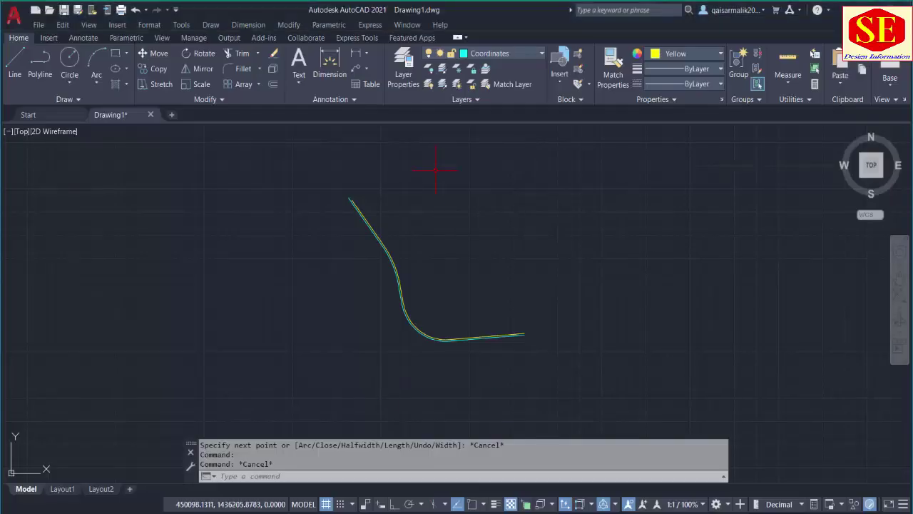
Step: In AutoCAD, draw another yellow polyline through the pasted RRE coordinates and inspect the road edges around the centre line
{"action": "left_click", "coordinate": [272, 477]}
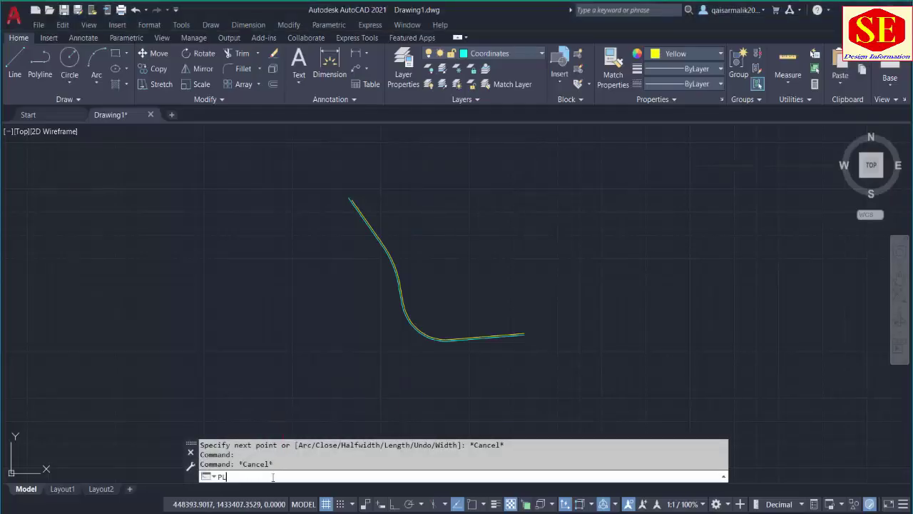
{"action": "key", "text": "Return"}
{"action": "right_click", "coordinate": [341, 478]}
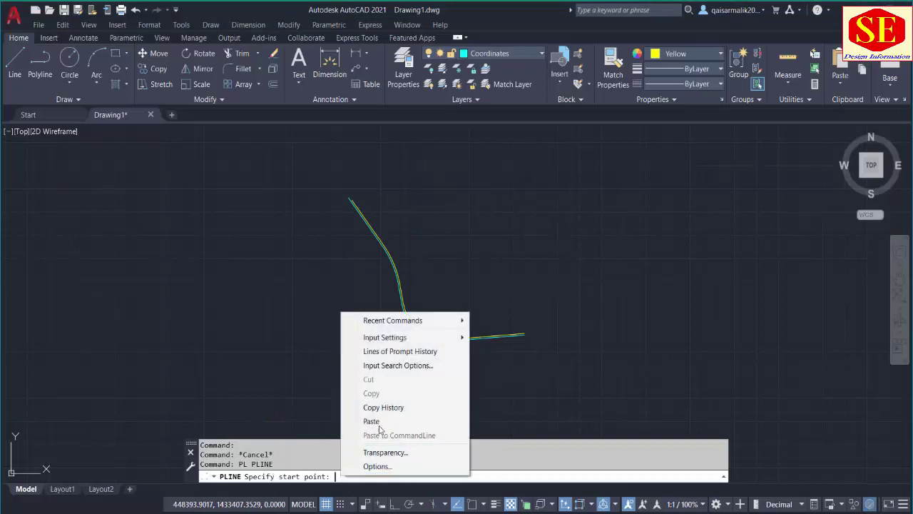
{"action": "left_click", "coordinate": [367, 418]}
{"action": "key", "text": "Escape"}
{"action": "scroll", "coordinate": [356, 211], "scroll_direction": "up", "scroll_amount": 5}
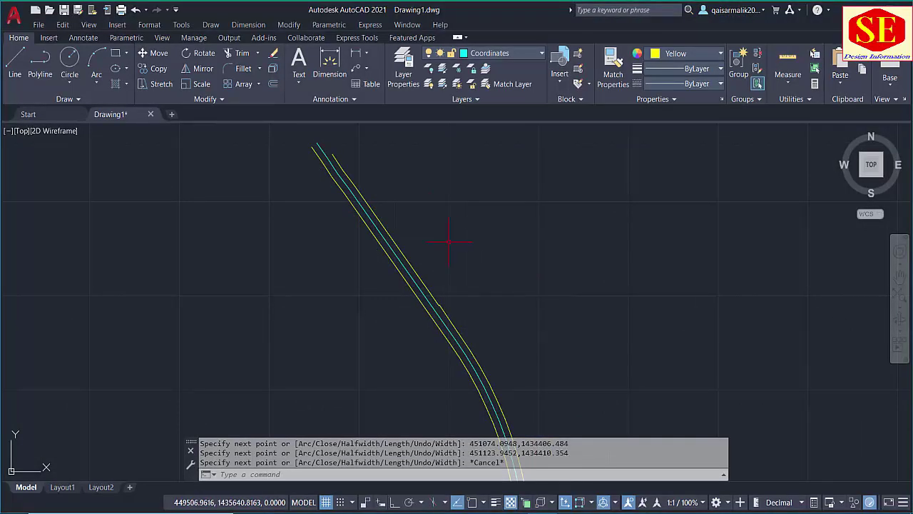
{"action": "scroll", "coordinate": [428, 285], "scroll_direction": "down", "scroll_amount": 2}
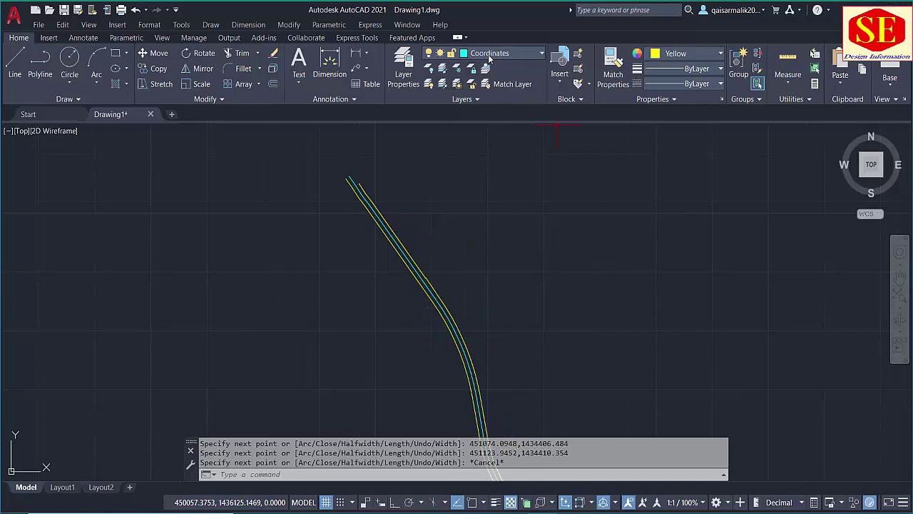
{"action": "left_click", "coordinate": [487, 55]}
Step: Return to the Excel workbook and enter TRACK as the point description name in J24
{"action": "key", "text": "alt+Tab"}
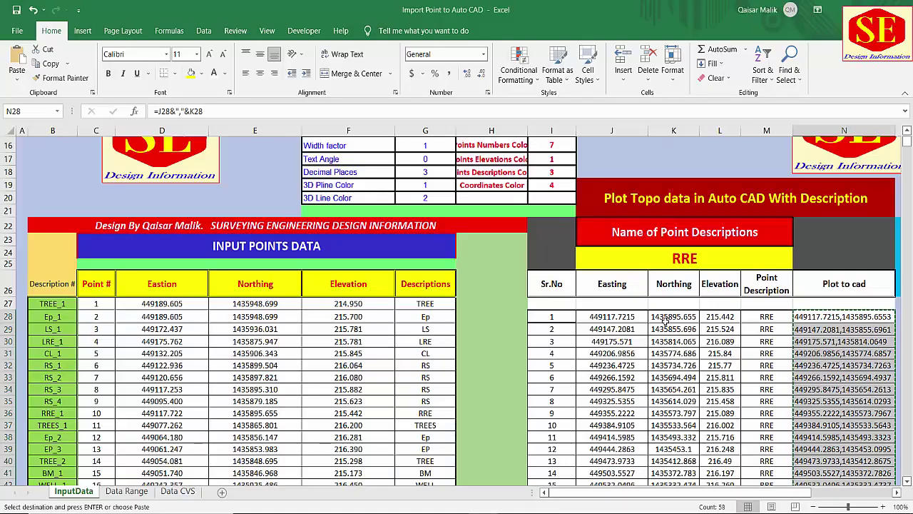
{"action": "key", "text": "Escape"}
{"action": "left_click", "coordinate": [706, 262]}
{"action": "type", "text": "TR"}
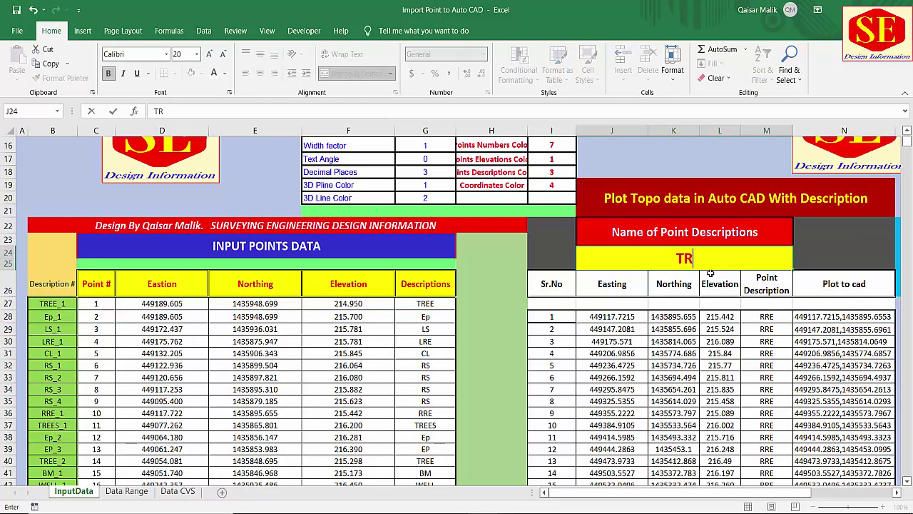
{"action": "type", "text": "ACK"}
{"action": "key", "text": "Return"}
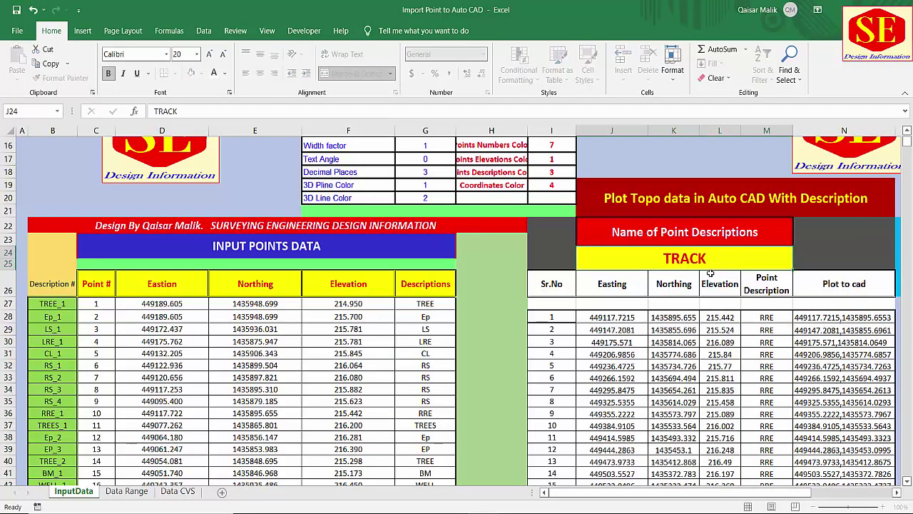
Step: Copy the Plot to cad coordinates N28:N50 listed for the TRACK points
{"action": "scroll", "coordinate": [799, 413], "scroll_direction": "down", "scroll_amount": 3}
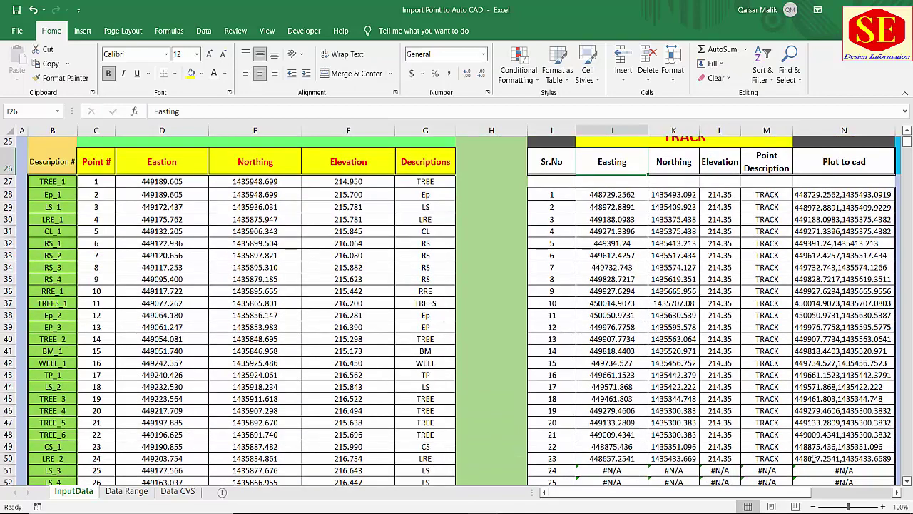
{"action": "left_click_drag", "start_coordinate": [822, 197], "coordinate": [840, 444]}
{"action": "right_click", "coordinate": [840, 444]}
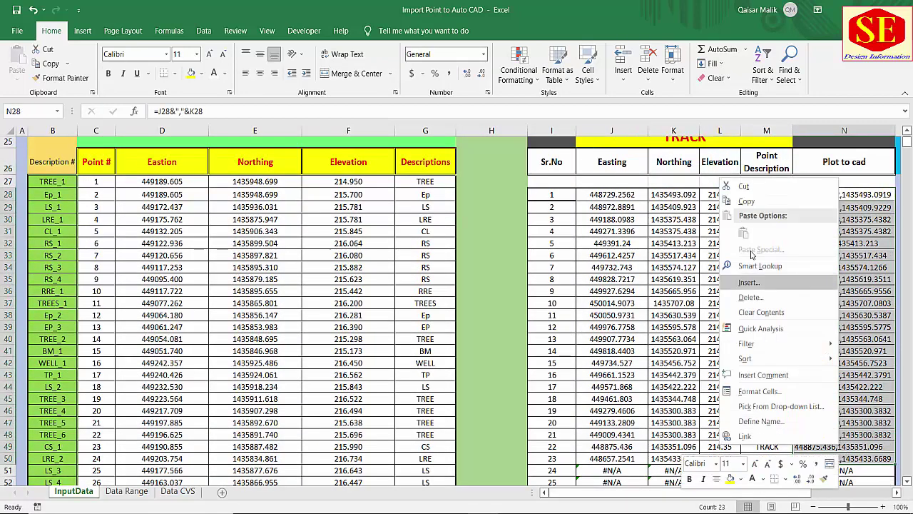
{"action": "left_click", "coordinate": [758, 206]}
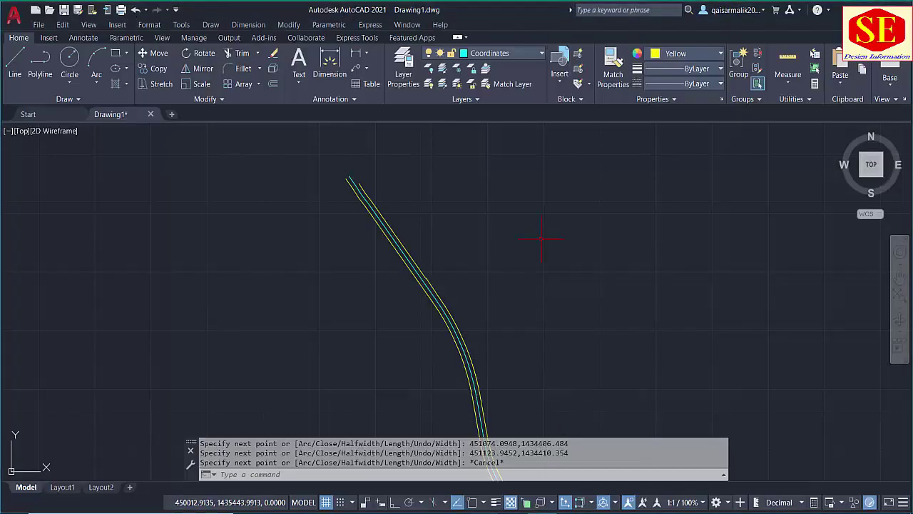
Step: In AutoCAD, set the object colour to Cyan and draw a polyline through the pasted TRACK coordinates
{"action": "left_click", "coordinate": [677, 56]}
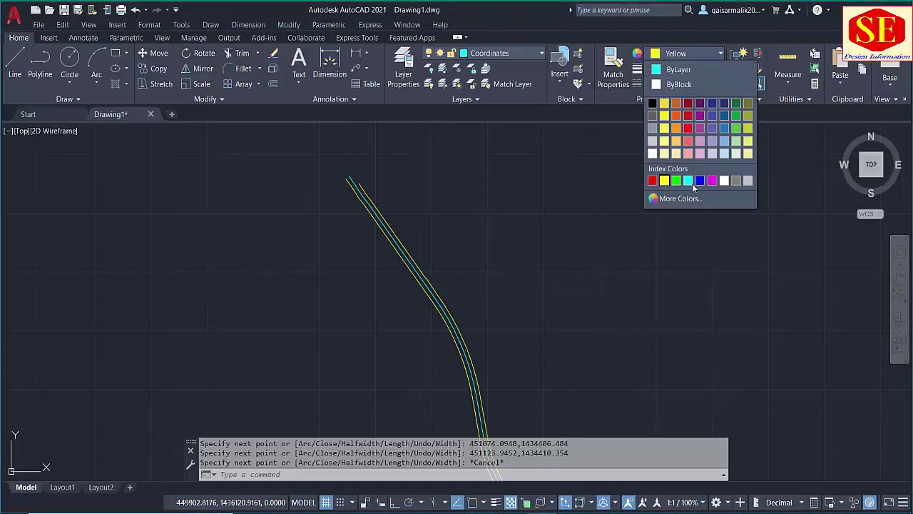
{"action": "left_click", "coordinate": [689, 181]}
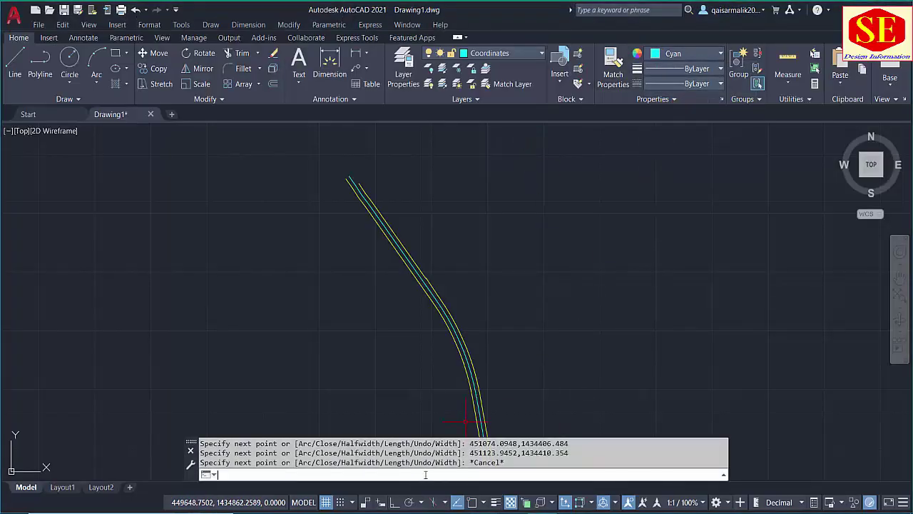
{"action": "left_click", "coordinate": [426, 474]}
{"action": "type", "text": "PL"}
{"action": "key", "text": "Return"}
{"action": "right_click", "coordinate": [343, 484]}
{"action": "left_click", "coordinate": [376, 423]}
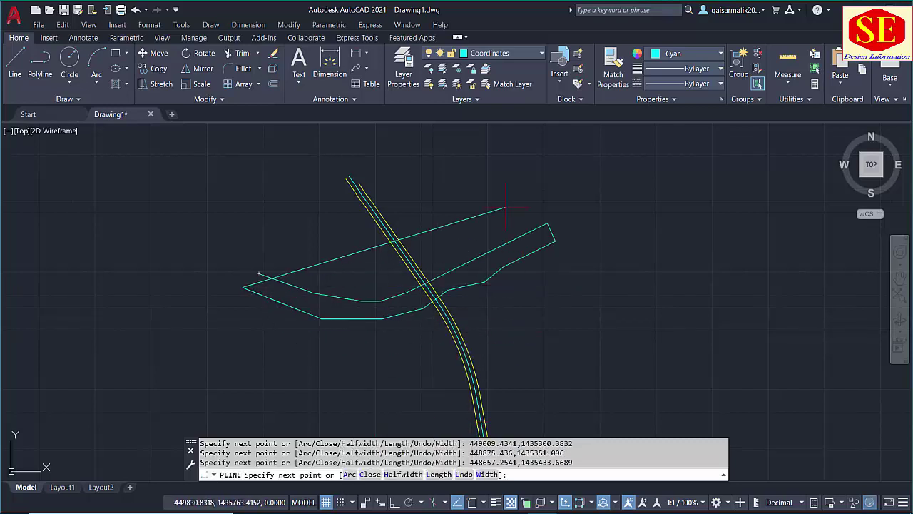
{"action": "key", "text": "Escape"}
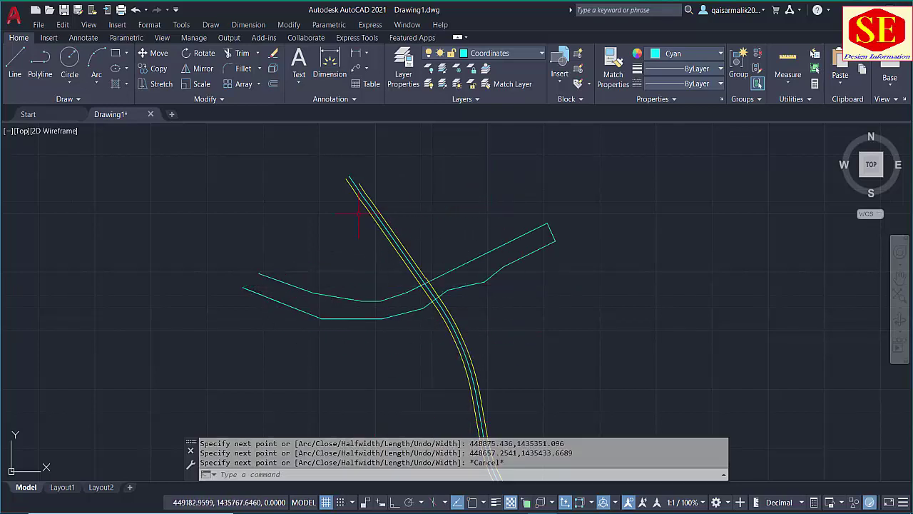
Step: Explode the cyan track polyline and erase the short segment joining its two edges at the east end
{"action": "left_click", "coordinate": [478, 251]}
{"action": "left_click", "coordinate": [475, 261]}
{"action": "type", "text": "X"}
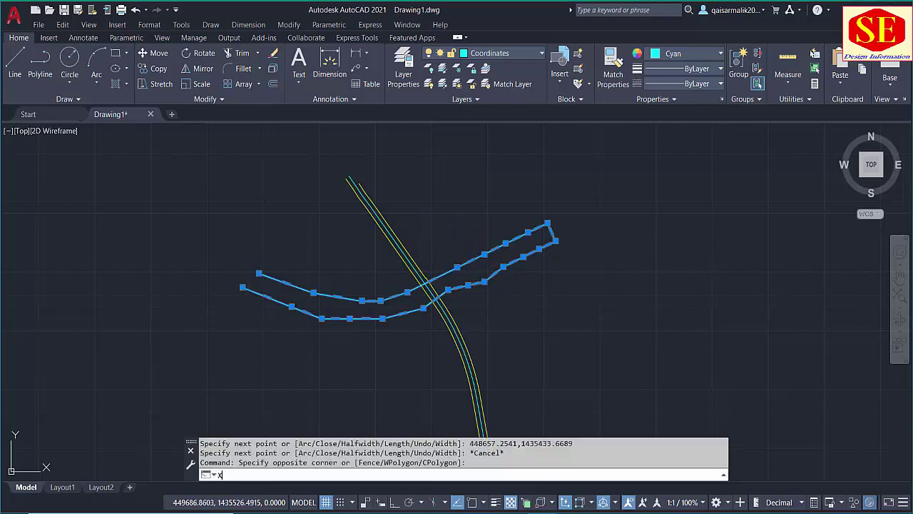
{"action": "key", "text": "Return"}
{"action": "left_click", "coordinate": [550, 232]}
{"action": "type", "text": "E"}
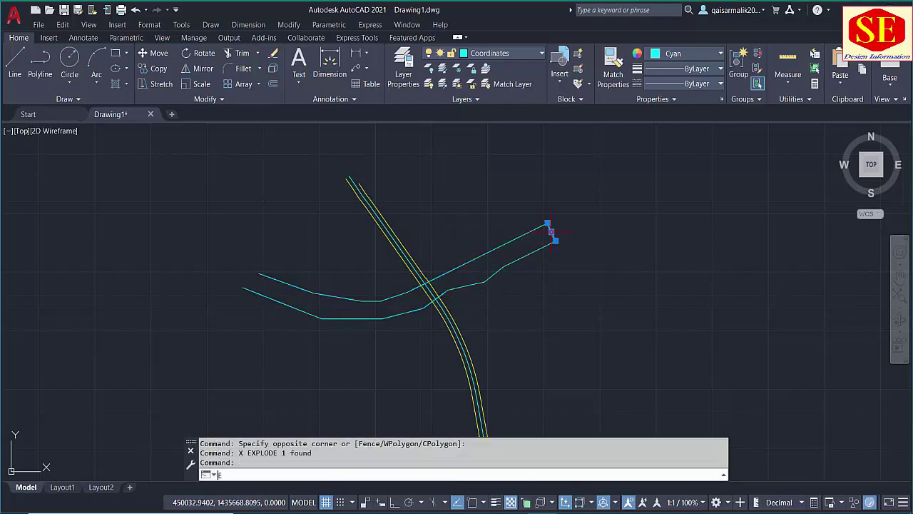
{"action": "key", "text": "Return"}
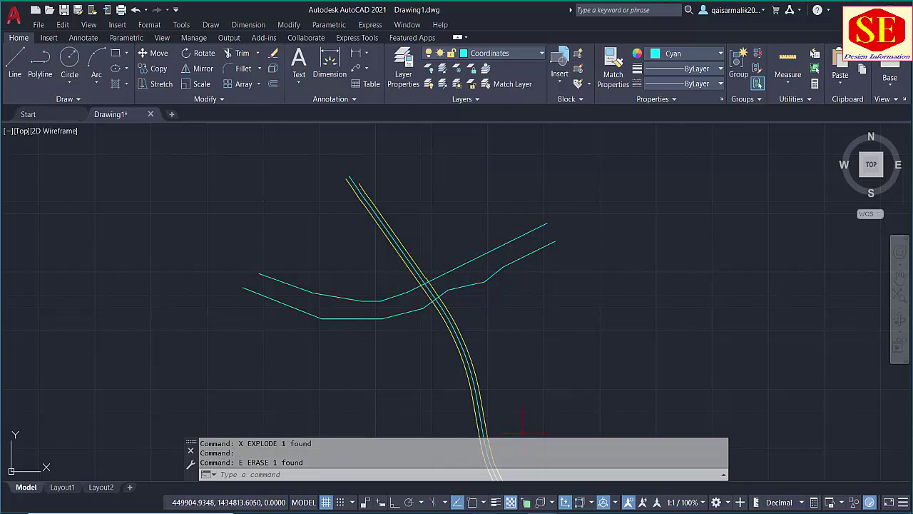
Step: Return to the Excel workbook and set the point description name in J24 to BL
{"action": "key", "text": "alt+Tab"}
{"action": "scroll", "coordinate": [653, 227], "scroll_direction": "up", "scroll_amount": 2}
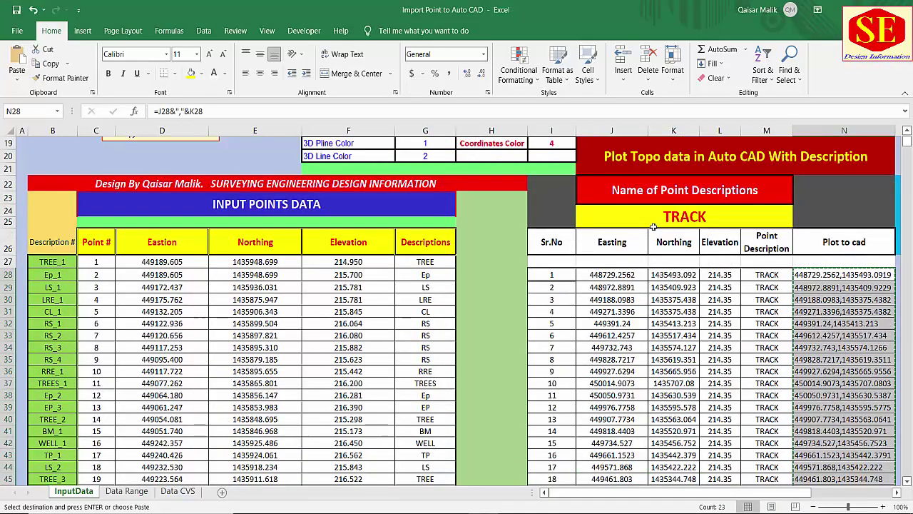
{"action": "key", "text": "Escape"}
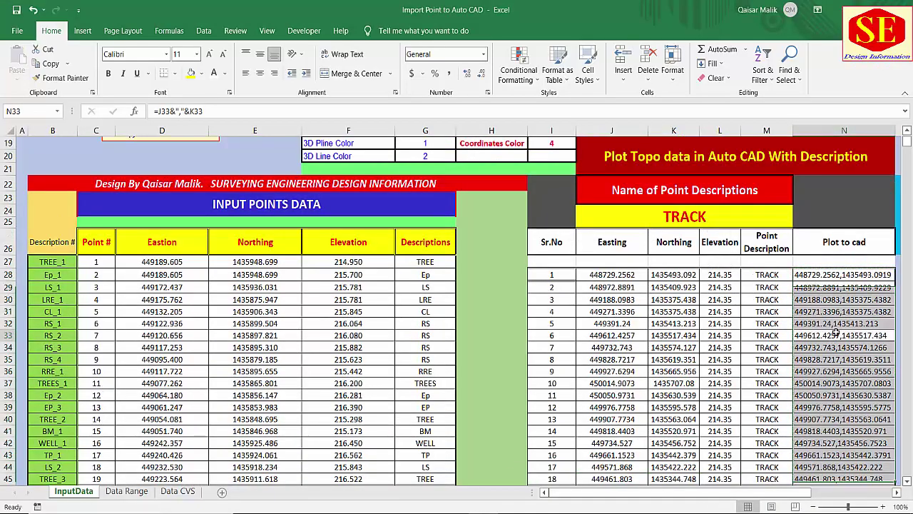
{"action": "left_click", "coordinate": [693, 216]}
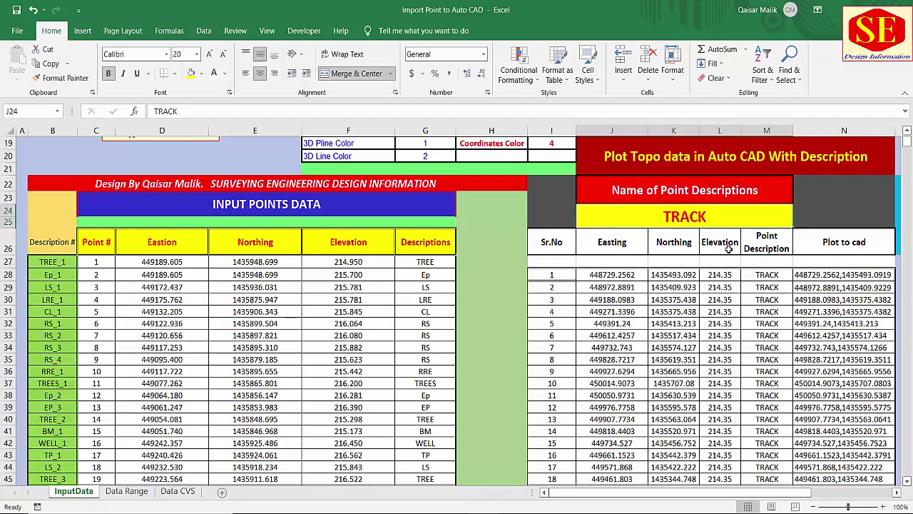
{"action": "type", "text": "B"}
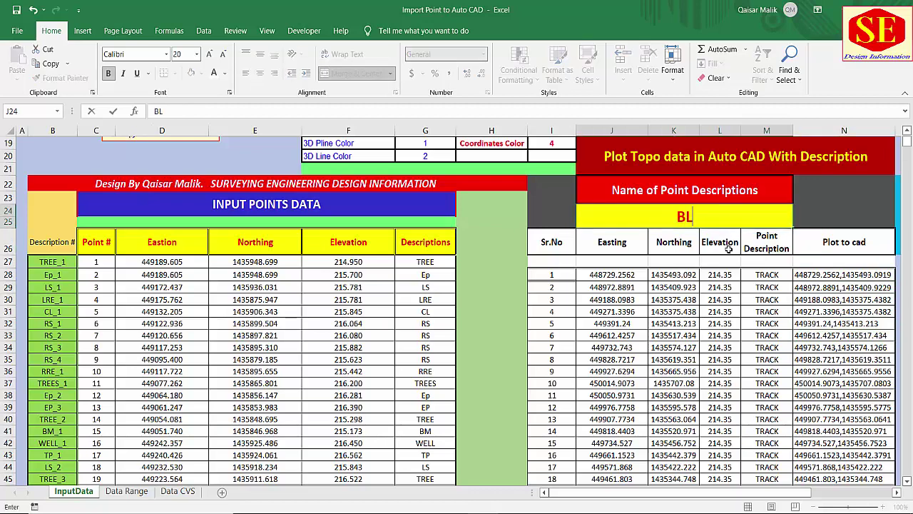
{"action": "type", "text": "L"}
{"action": "key", "text": "Return"}
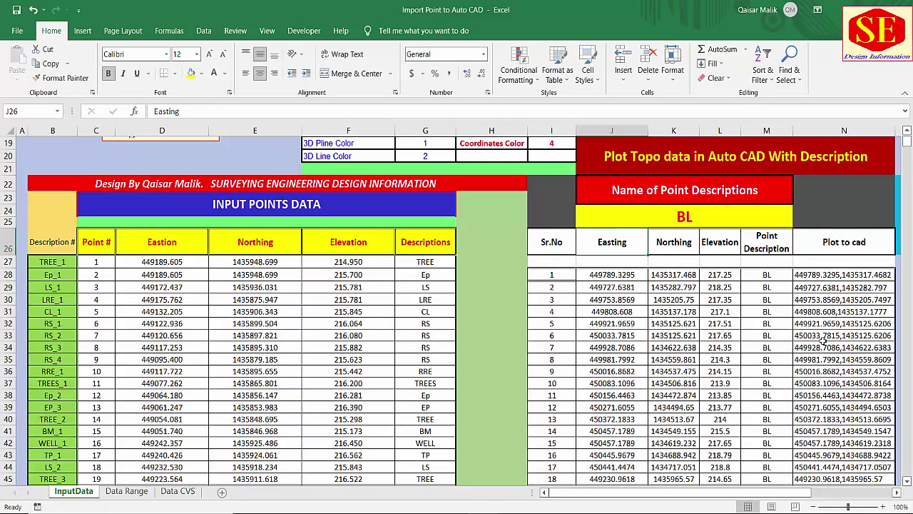
Step: Copy all Plot to cad coordinates listed for the BL points, starting at N28
{"action": "left_click_drag", "start_coordinate": [814, 275], "coordinate": [844, 372]}
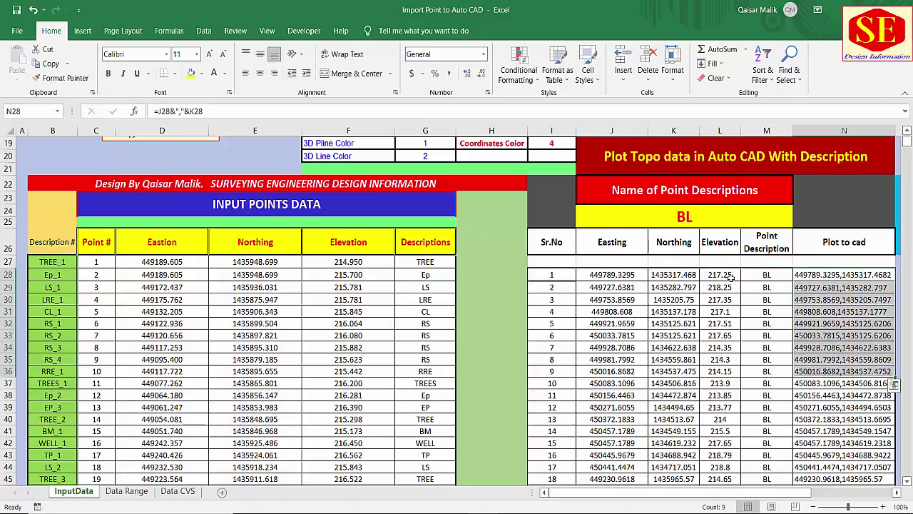
{"action": "left_click_drag", "start_coordinate": [842, 278], "coordinate": [824, 398]}
{"action": "right_click", "coordinate": [824, 397]}
{"action": "left_click", "coordinate": [742, 152]}
{"action": "scroll", "coordinate": [742, 286], "scroll_direction": "up", "scroll_amount": 18}
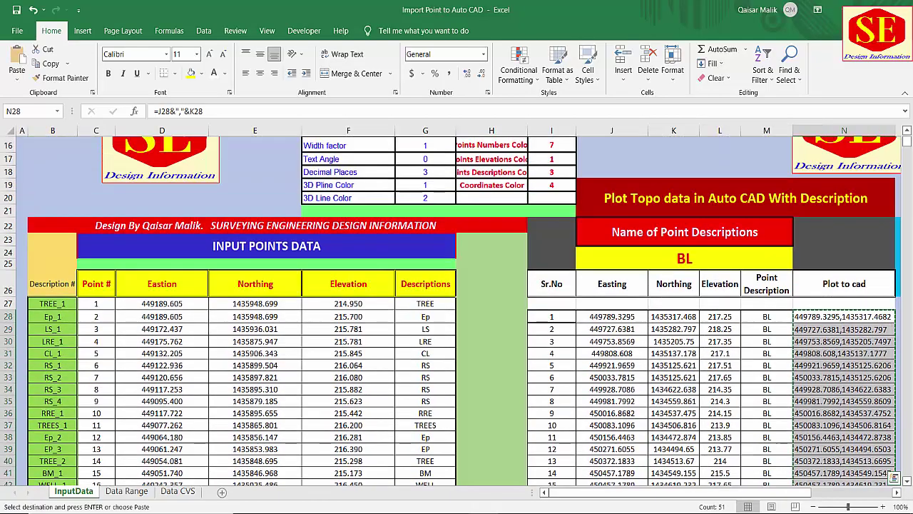
Step: In AutoCAD, set the object colour to Red and draw a polyline through the pasted BL coordinates
{"action": "key", "text": "alt+Tab"}
{"action": "left_click", "coordinate": [660, 56]}
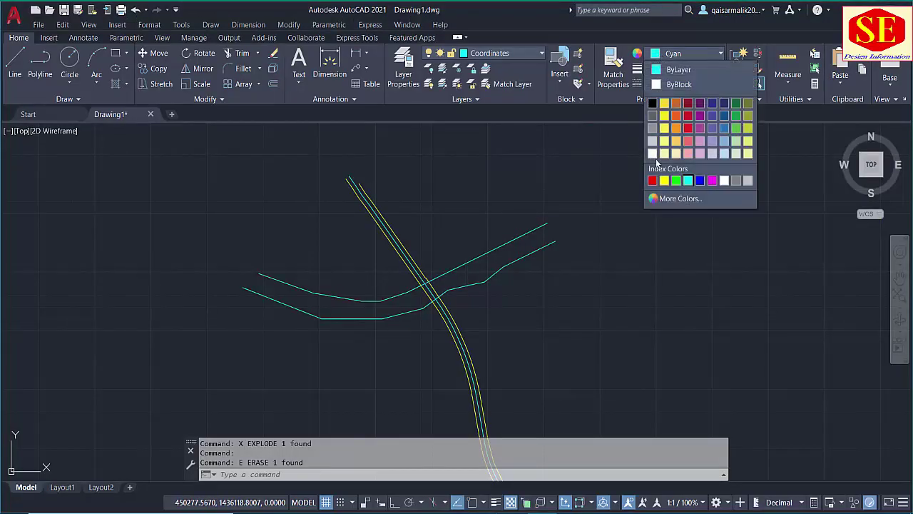
{"action": "left_click", "coordinate": [652, 180]}
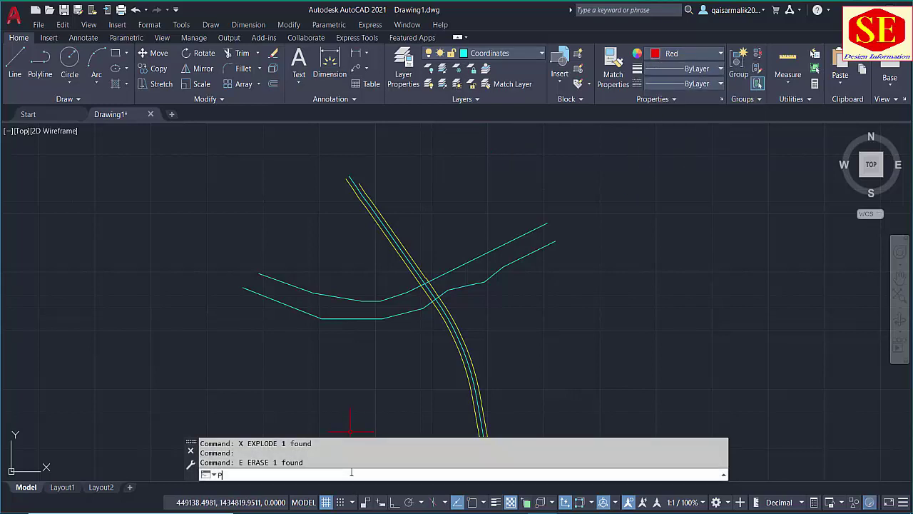
{"action": "key", "text": "Return"}
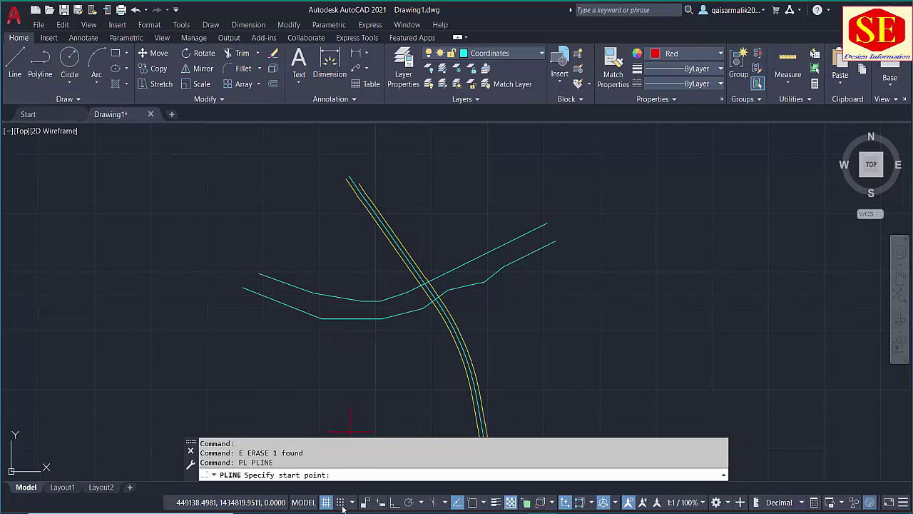
{"action": "right_click", "coordinate": [351, 475]}
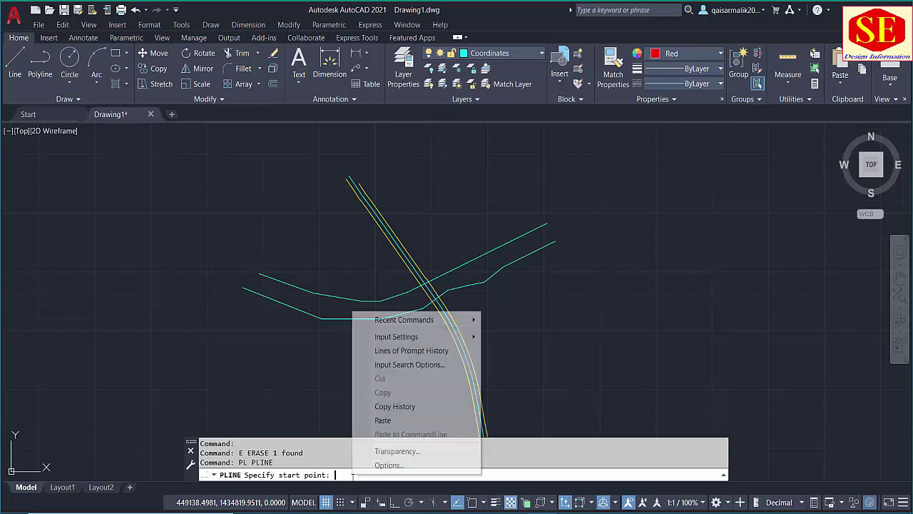
{"action": "left_click", "coordinate": [383, 420]}
{"action": "key", "text": "Escape"}
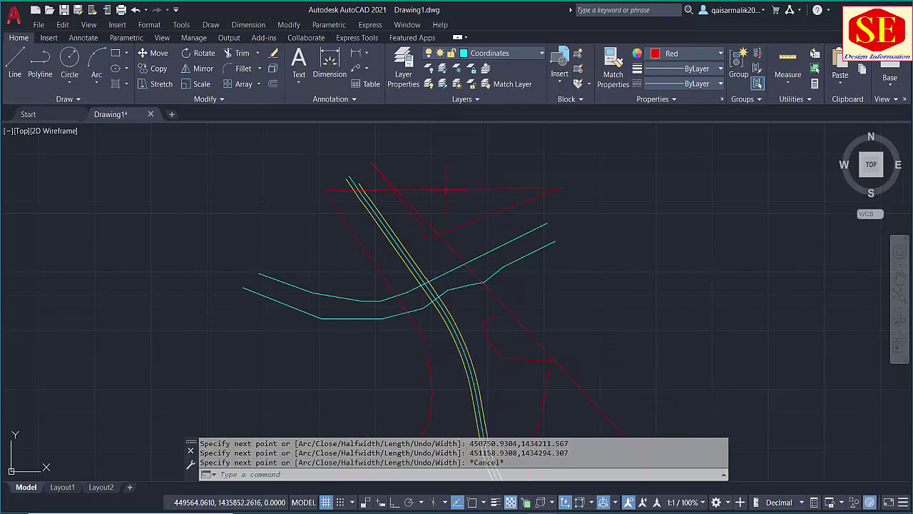
Step: Explode the red BL polyline and erase its long diagonal connecting segment east of the road
{"action": "scroll", "coordinate": [446, 181], "scroll_direction": "down", "scroll_amount": 3}
{"action": "scroll", "coordinate": [446, 207], "scroll_direction": "up", "scroll_amount": 3}
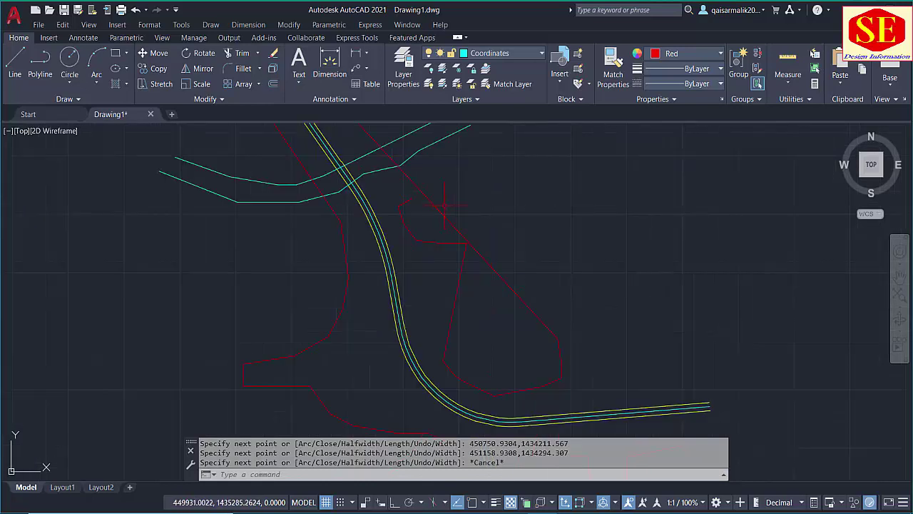
{"action": "left_click", "coordinate": [446, 207]}
{"action": "left_click_drag", "start_coordinate": [446, 207], "coordinate": [442, 334]}
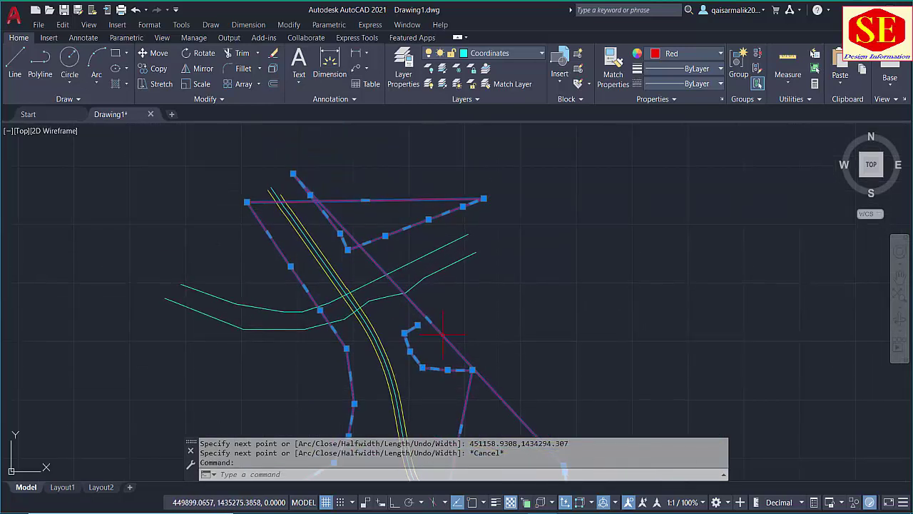
{"action": "type", "text": "x"}
{"action": "key", "text": "Return"}
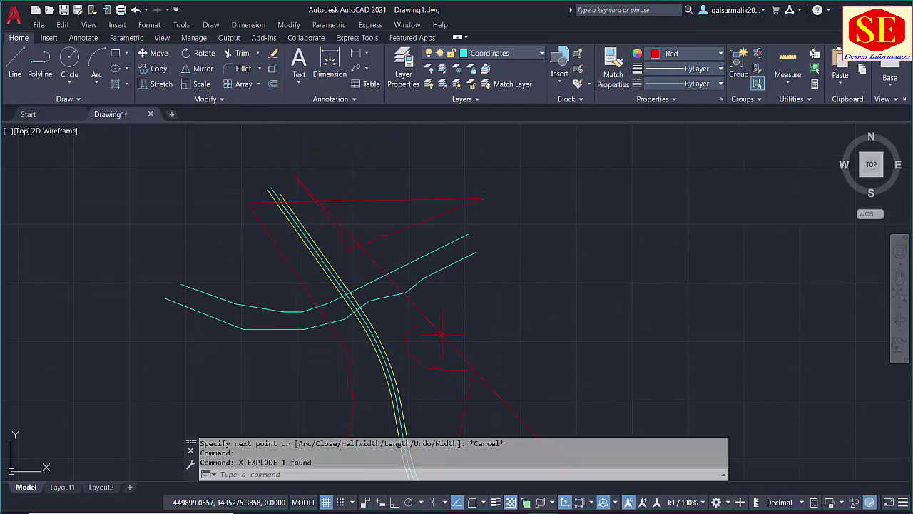
{"action": "left_click", "coordinate": [443, 334]}
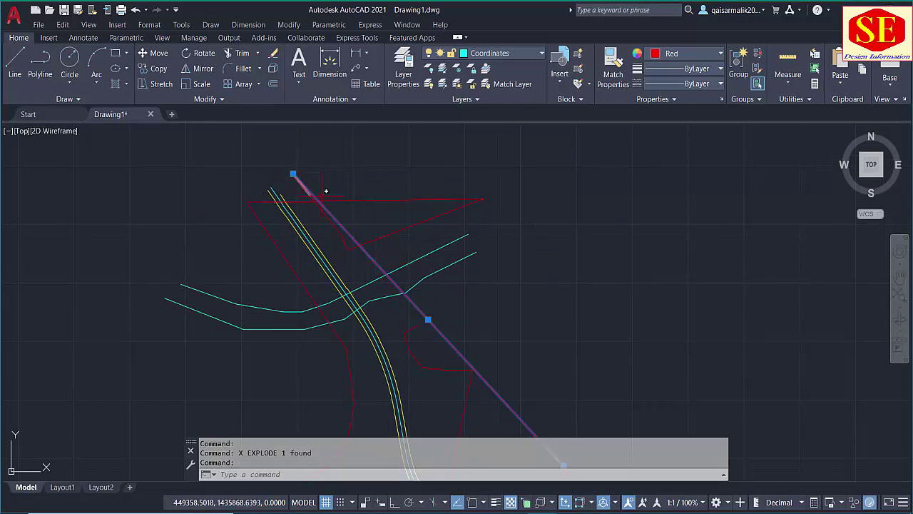
{"action": "scroll", "coordinate": [322, 194], "scroll_direction": "up", "scroll_amount": 3}
{"action": "type", "text": "e"}
{"action": "key", "text": "Return"}
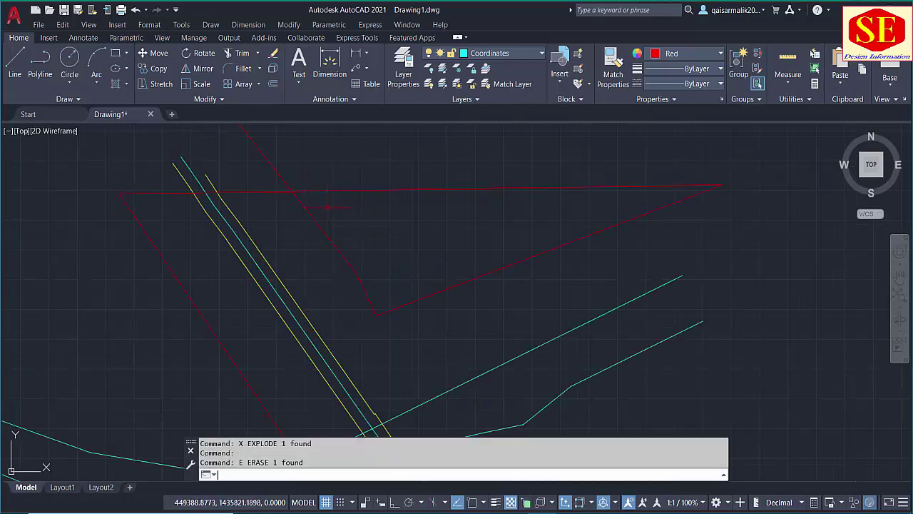
Step: Erase the near-horizontal red line crossing the road's north end and the steep connecting line between the two eastern boundary pieces
{"action": "left_click", "coordinate": [318, 216]}
{"action": "key", "text": "Escape"}
{"action": "scroll", "coordinate": [389, 229], "scroll_direction": "down", "scroll_amount": 2}
{"action": "left_click", "coordinate": [385, 220]}
{"action": "type", "text": "e"}
{"action": "key", "text": "Return"}
{"action": "scroll", "coordinate": [384, 217], "scroll_direction": "down", "scroll_amount": 3}
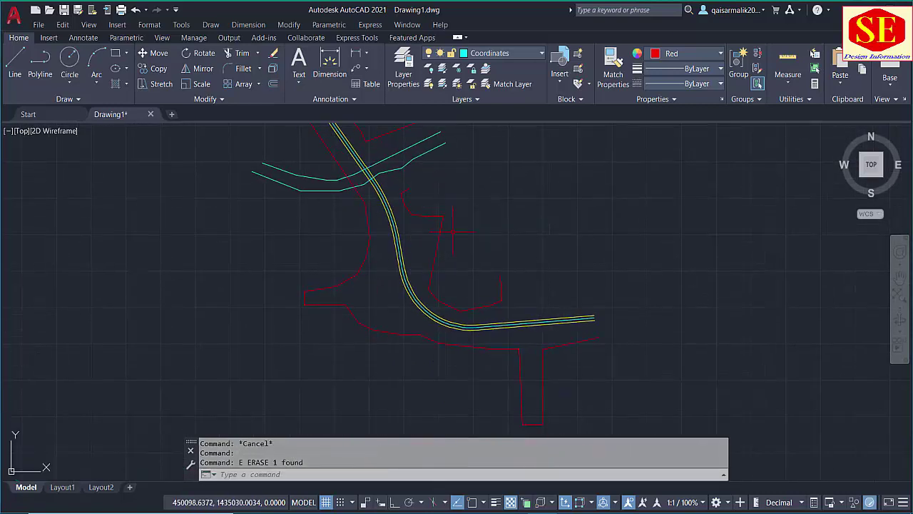
{"action": "scroll", "coordinate": [439, 193], "scroll_direction": "up", "scroll_amount": 2}
{"action": "left_click", "coordinate": [444, 259]}
{"action": "type", "text": "e"}
{"action": "key", "text": "Return"}
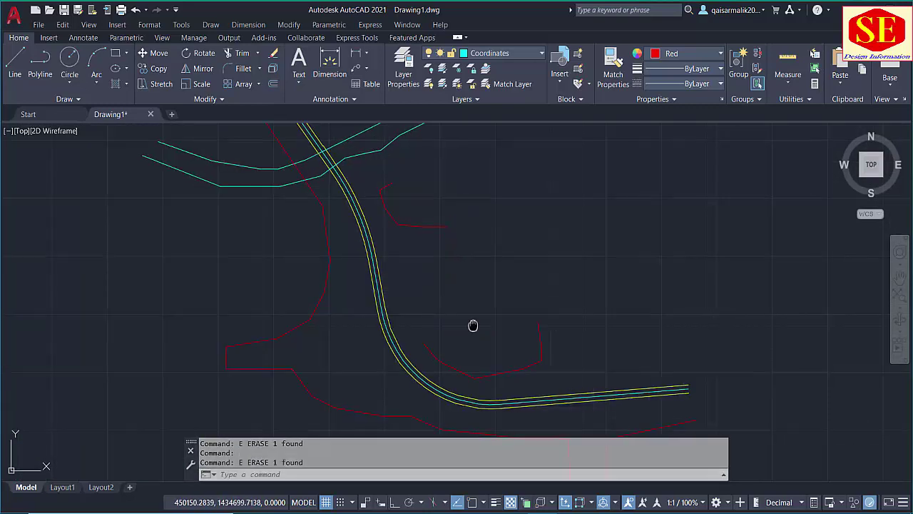
Step: Erase the short red segment closing the end of the side-road opening west of the road
{"action": "left_click_drag", "start_coordinate": [514, 364], "coordinate": [517, 292]}
{"action": "scroll", "coordinate": [437, 193], "scroll_direction": "down", "scroll_amount": 3}
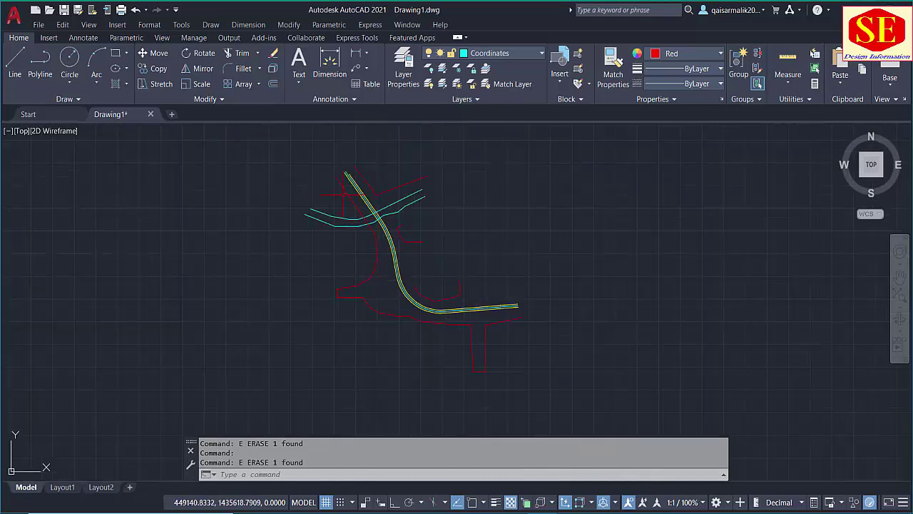
{"action": "scroll", "coordinate": [505, 353], "scroll_direction": "up", "scroll_amount": 2}
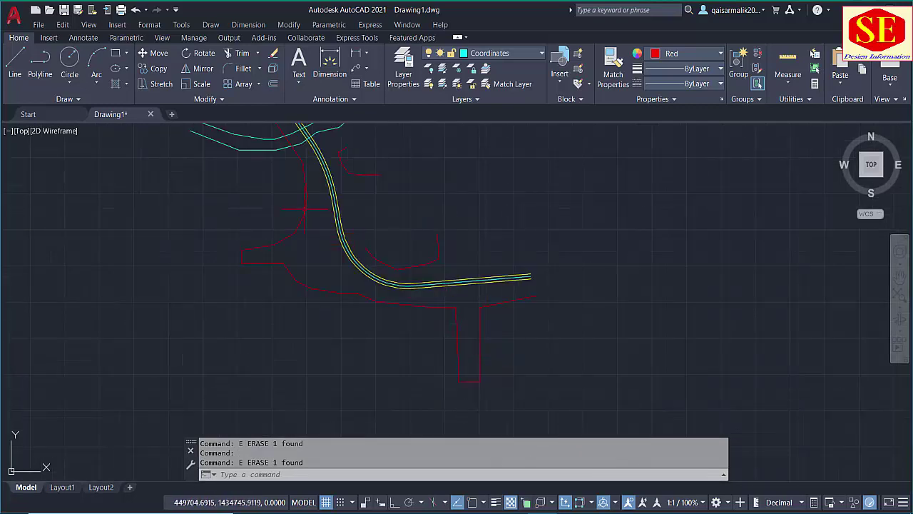
{"action": "scroll", "coordinate": [313, 216], "scroll_direction": "up", "scroll_amount": 4}
{"action": "left_click_drag", "start_coordinate": [185, 289], "coordinate": [168, 357]}
{"action": "type", "text": "e"}
{"action": "key", "text": "Return"}
Step: Erase the short red segment closing the end of the side-road opening south of the road
{"action": "scroll", "coordinate": [185, 299], "scroll_direction": "down", "scroll_amount": 5}
{"action": "scroll", "coordinate": [321, 349], "scroll_direction": "up", "scroll_amount": 4}
{"action": "left_click", "coordinate": [247, 293]}
{"action": "left_click", "coordinate": [194, 341]}
{"action": "type", "text": "e"}
{"action": "key", "text": "Return"}
{"action": "scroll", "coordinate": [216, 346], "scroll_direction": "down", "scroll_amount": 5}
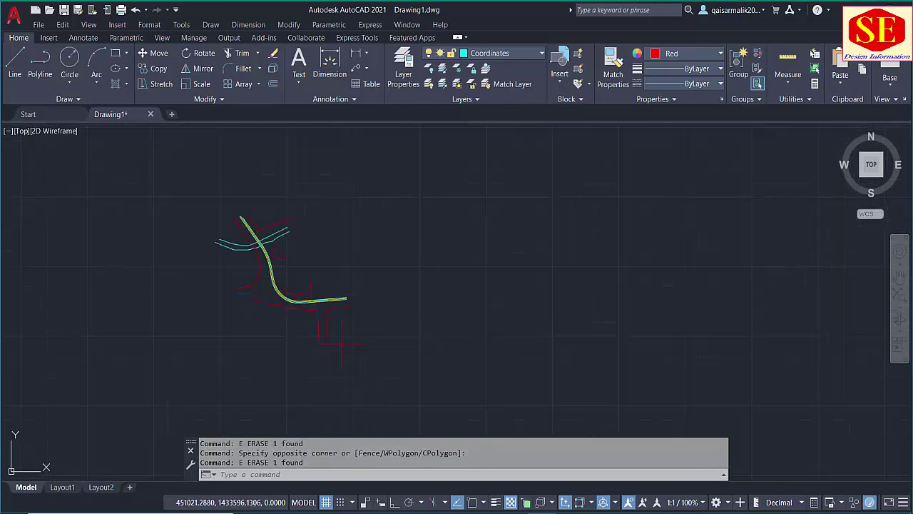
{"action": "scroll", "coordinate": [271, 218], "scroll_direction": "up", "scroll_amount": 4}
{"action": "left_click_drag", "start_coordinate": [204, 148], "coordinate": [252, 235]}
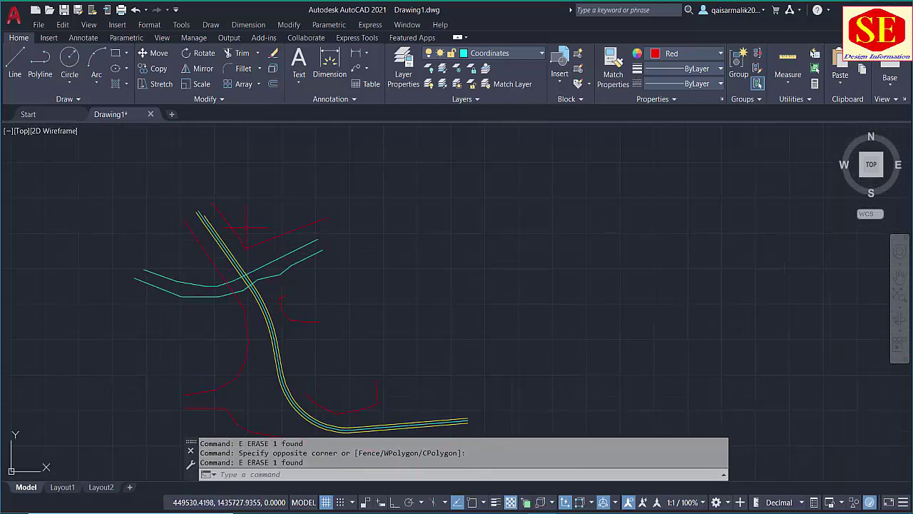
{"action": "left_click_drag", "start_coordinate": [254, 337], "coordinate": [251, 266]}
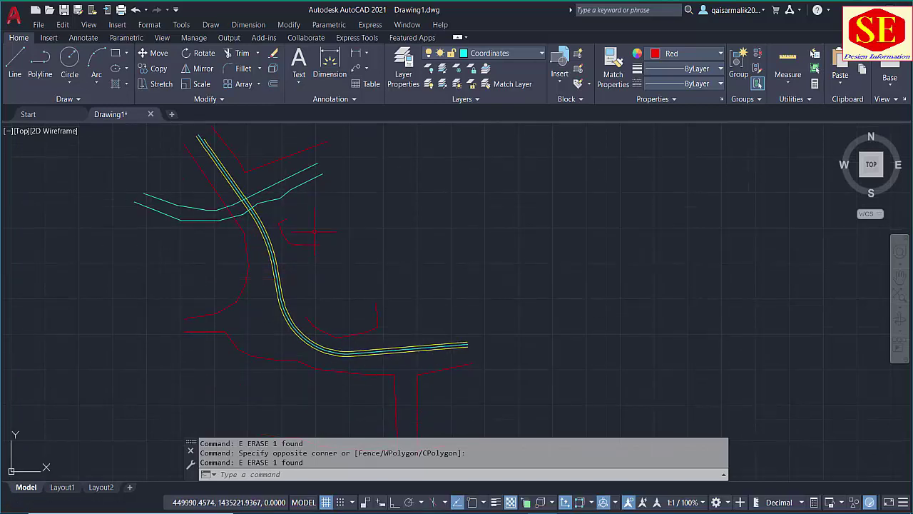
{"action": "left_click_drag", "start_coordinate": [314, 232], "coordinate": [361, 317]}
{"action": "scroll", "coordinate": [318, 250], "scroll_direction": "up", "scroll_amount": 4}
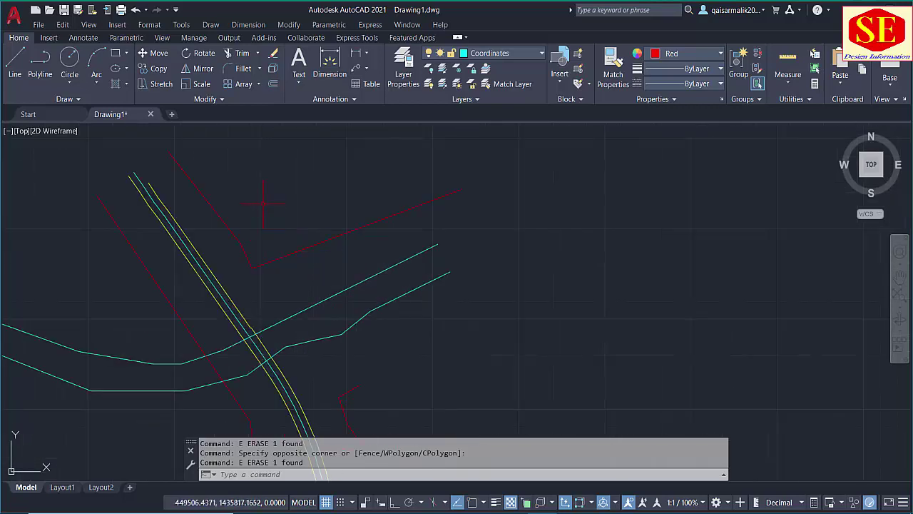
{"action": "key", "text": "alt+Tab"}
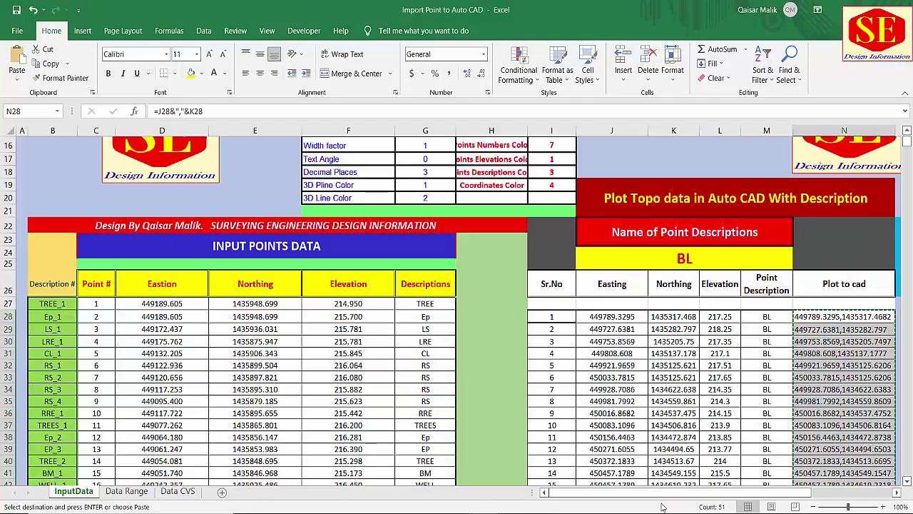
{"action": "left_click_drag", "start_coordinate": [647, 501], "coordinate": [710, 478]}
{"action": "left_click", "coordinate": [651, 401]}
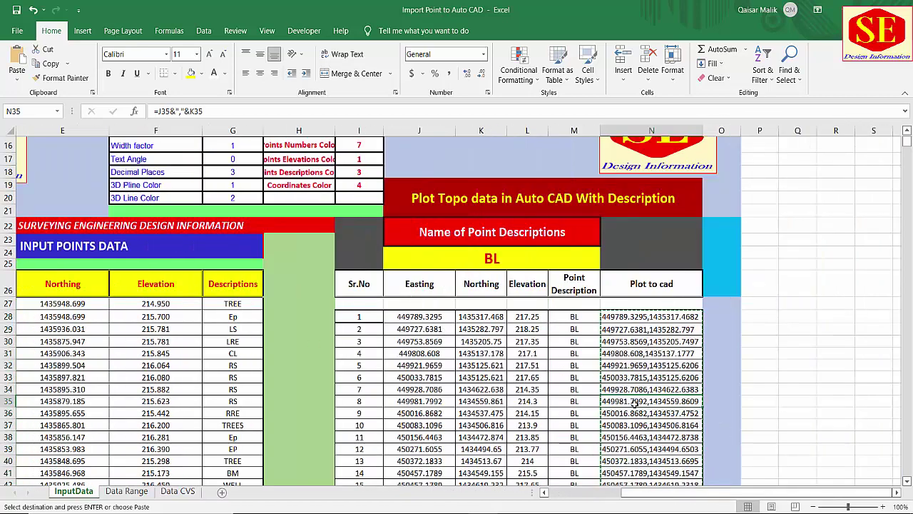
{"action": "key", "text": "alt+Tab"}
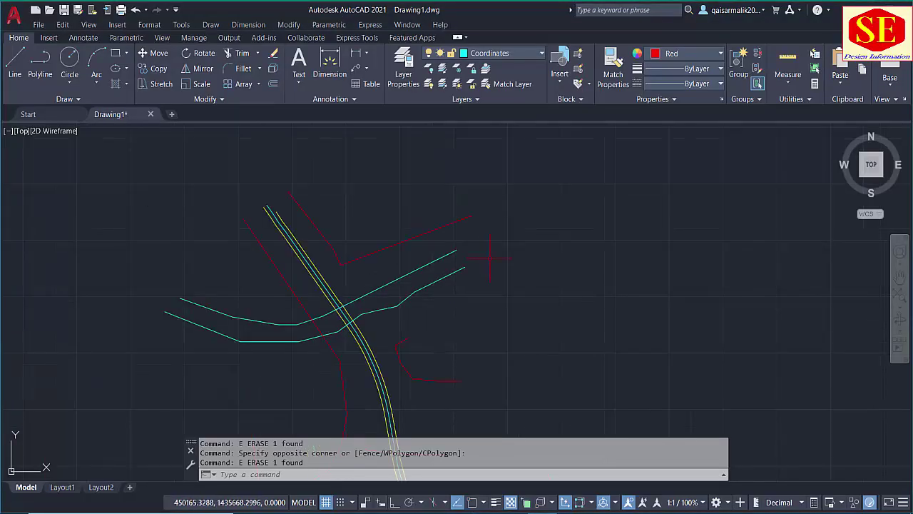
{"action": "left_click_drag", "start_coordinate": [493, 291], "coordinate": [493, 240]}
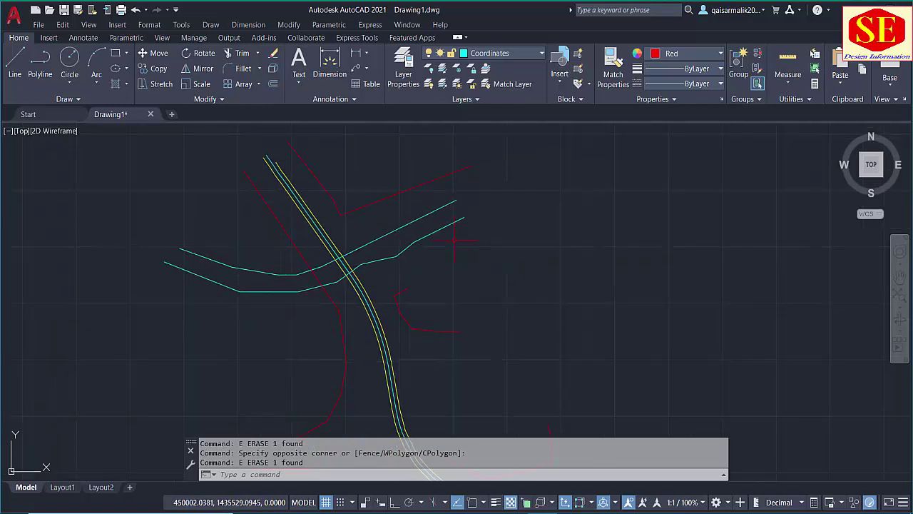
{"action": "scroll", "coordinate": [454, 241], "scroll_direction": "down", "scroll_amount": 2}
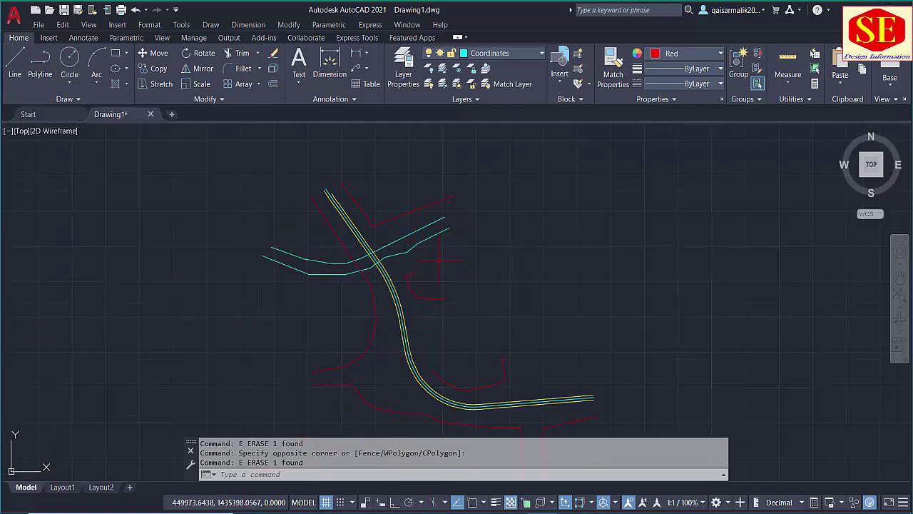
Step: Switch to the Import Point to Auto CAD workbook in Excel and set the point description filter to TREE
{"action": "key", "text": "alt+Tab"}
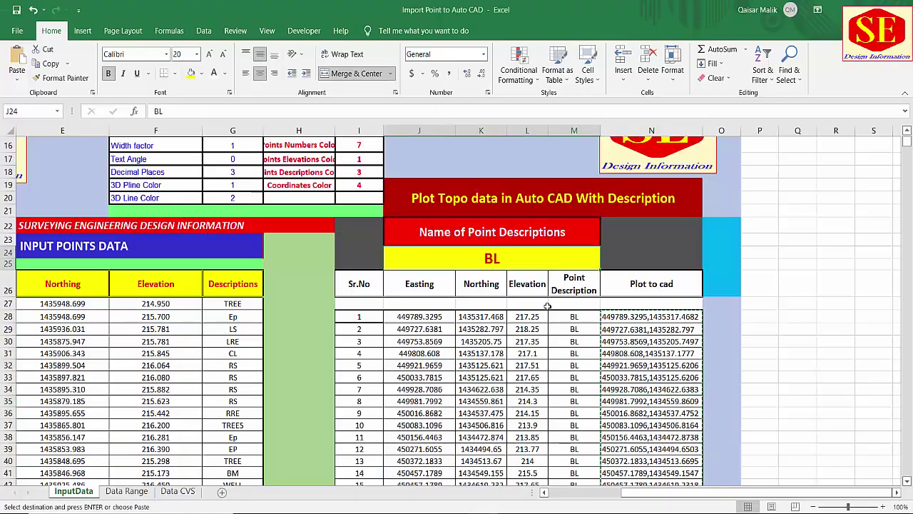
{"action": "type", "text": "TREE"}
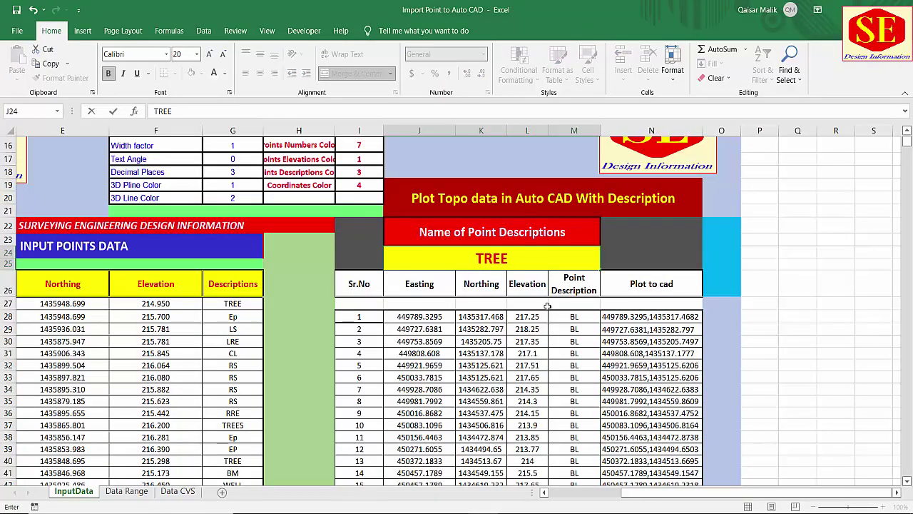
{"action": "key", "text": "Return"}
{"action": "scroll", "coordinate": [547, 307], "scroll_direction": "down", "scroll_amount": 8}
{"action": "scroll", "coordinate": [595, 332], "scroll_direction": "down", "scroll_amount": 20}
{"action": "scroll", "coordinate": [596, 333], "scroll_direction": "down", "scroll_amount": 20}
{"action": "scroll", "coordinate": [595, 333], "scroll_direction": "down", "scroll_amount": 10}
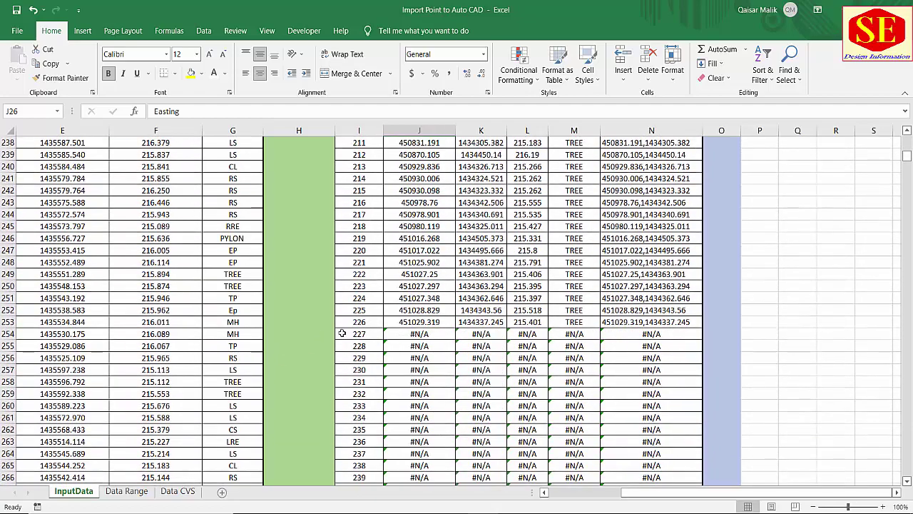
{"action": "left_click_drag", "start_coordinate": [904, 164], "coordinate": [900, 122]}
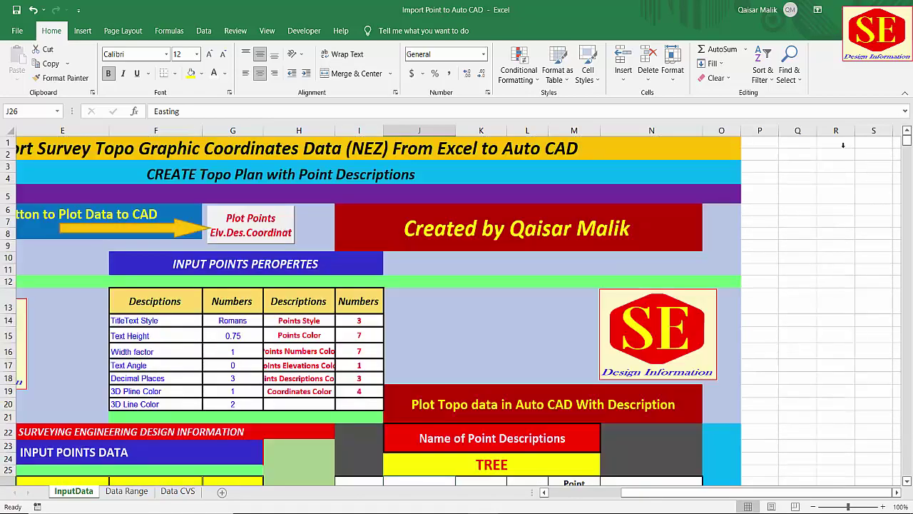
Step: Copy the TREE coordinates from the Plot to cad column, cells N28 to N253, leaving out the #N/A rows
{"action": "scroll", "coordinate": [661, 237], "scroll_direction": "down", "scroll_amount": 4}
{"action": "left_click_drag", "start_coordinate": [647, 370], "coordinate": [710, 161]}
{"action": "scroll", "coordinate": [709, 160], "scroll_direction": "down", "scroll_amount": 8}
{"action": "left_click_drag", "start_coordinate": [649, 85], "coordinate": [640, 178]}
{"action": "right_click", "coordinate": [640, 178]}
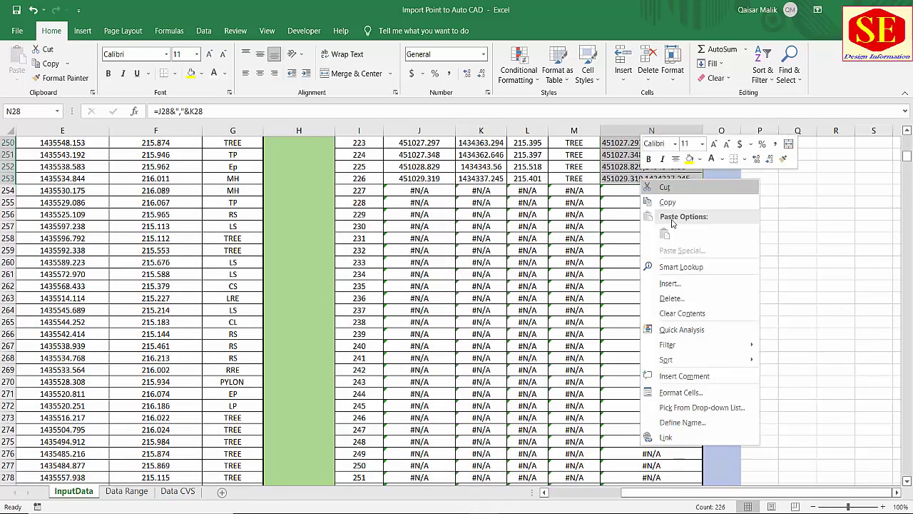
{"action": "left_click", "coordinate": [671, 145]}
{"action": "scroll", "coordinate": [585, 327], "scroll_direction": "up", "scroll_amount": 20}
{"action": "scroll", "coordinate": [584, 326], "scroll_direction": "up", "scroll_amount": 3}
Step: Switch to AutoCAD and set the point style to a circle with a vertical tick inside
{"action": "key", "text": "alt+Tab"}
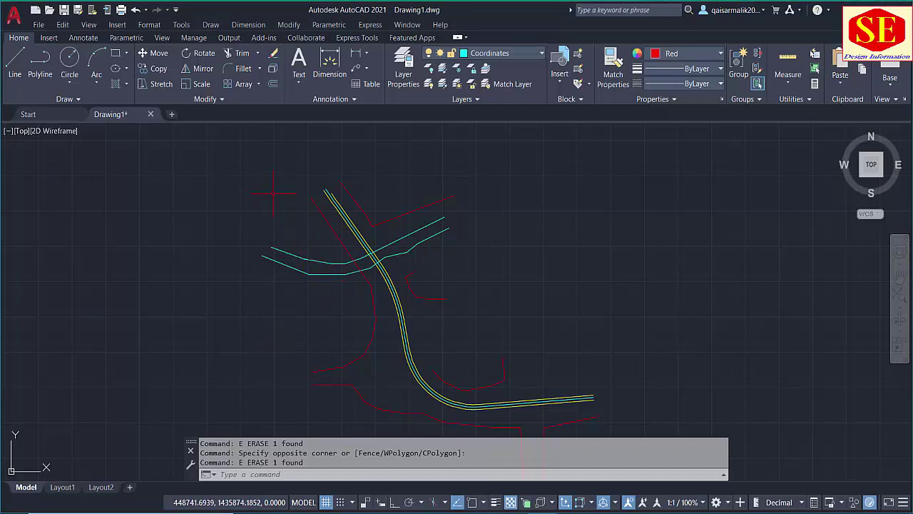
{"action": "left_click", "coordinate": [150, 24]}
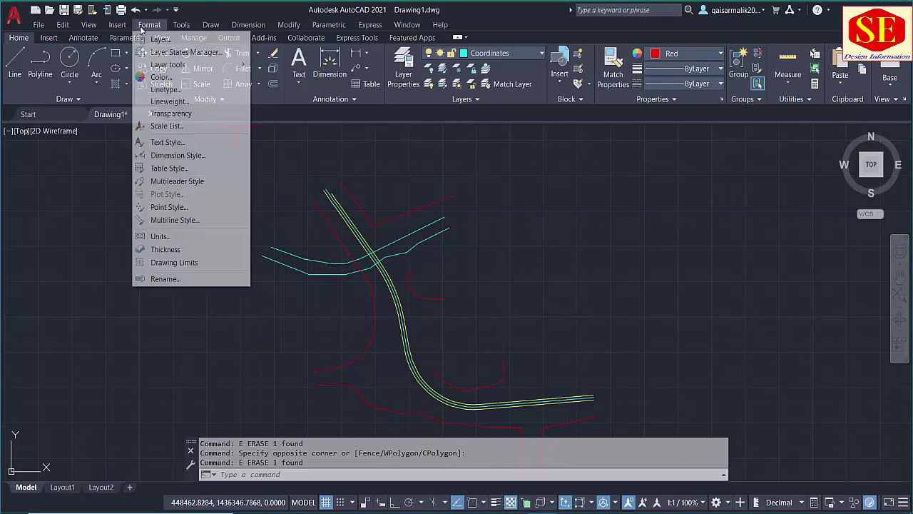
{"action": "left_click", "coordinate": [161, 207]}
{"action": "left_click", "coordinate": [455, 205]}
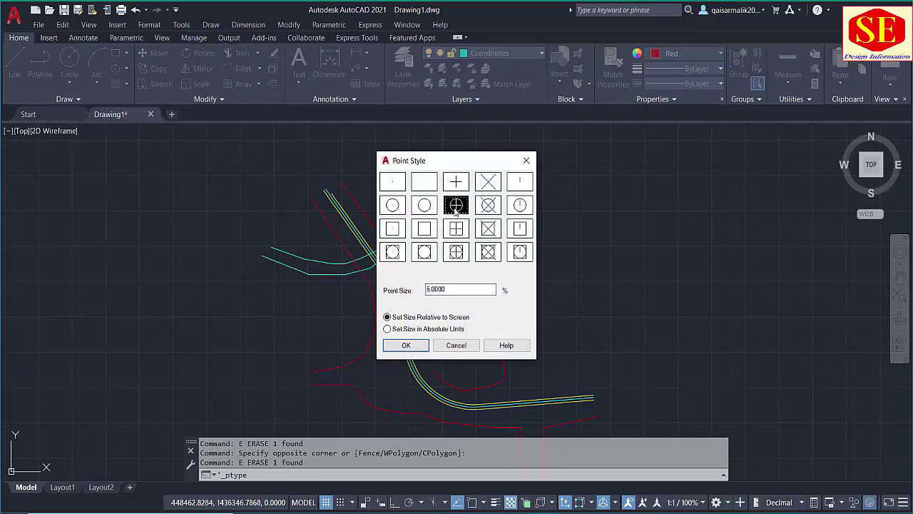
{"action": "left_click", "coordinate": [489, 207]}
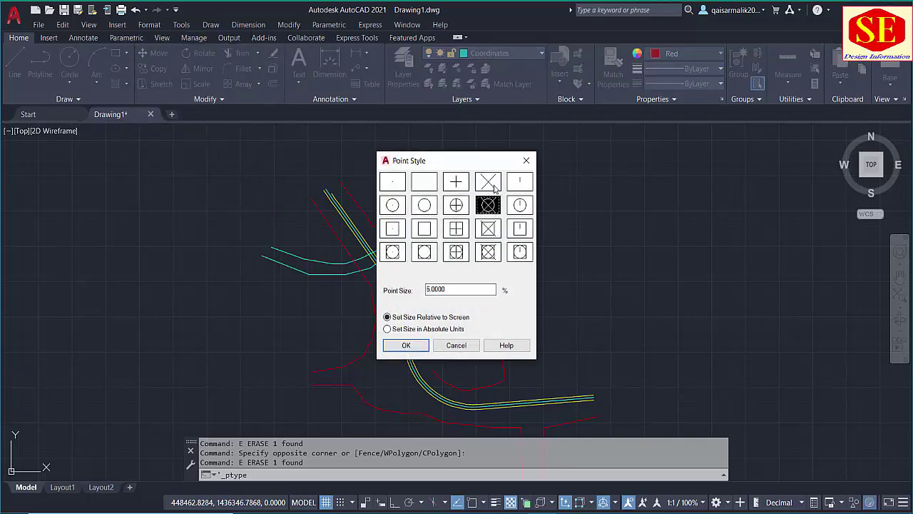
{"action": "left_click", "coordinate": [495, 187]}
{"action": "left_click", "coordinate": [522, 207]}
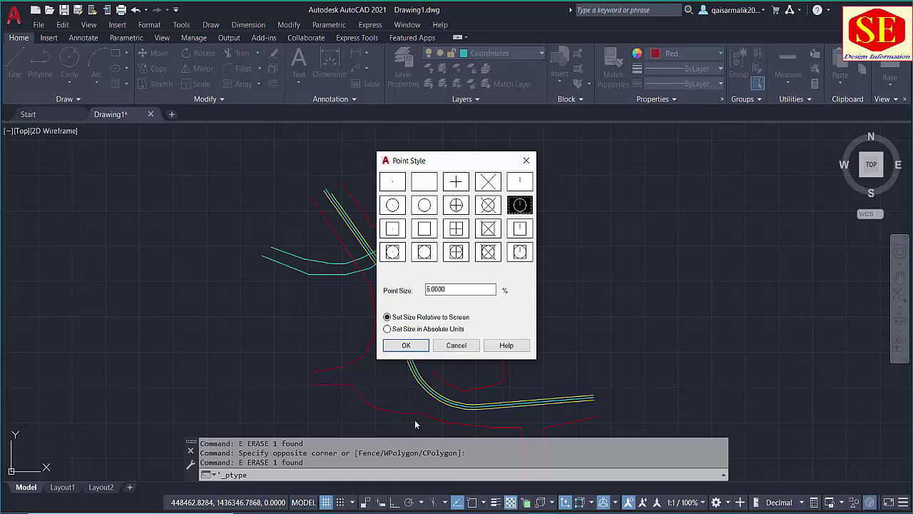
{"action": "left_click", "coordinate": [419, 346]}
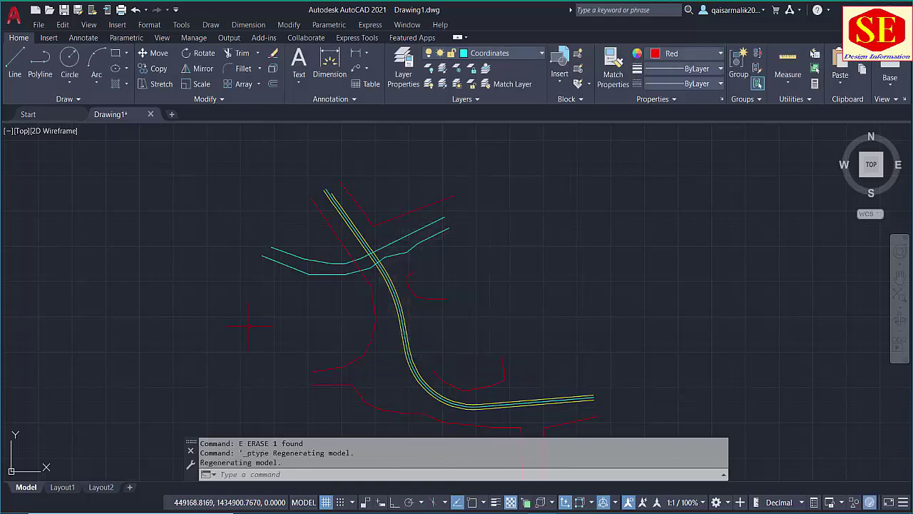
Step: Plot the copied TREE coordinates as points with the Multiple Point command, then end the command
{"action": "left_click", "coordinate": [211, 25]}
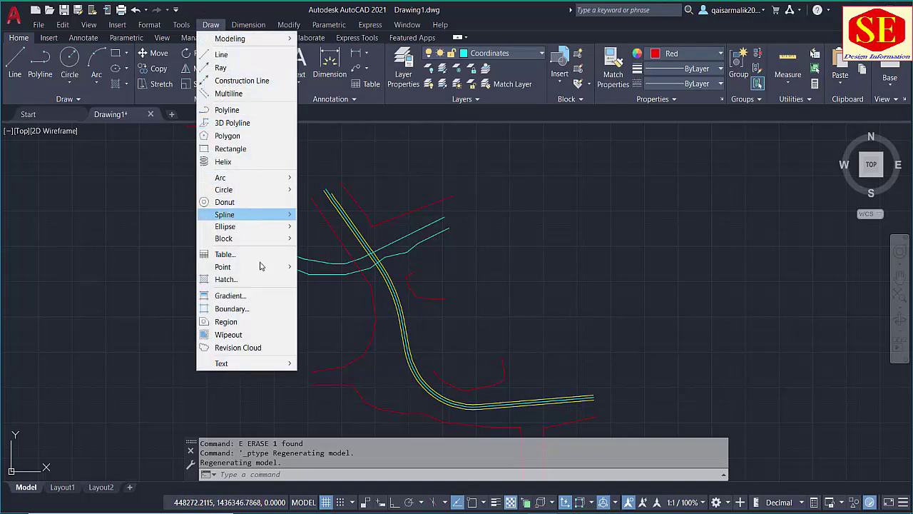
{"action": "mouse_move", "coordinate": [261, 269]}
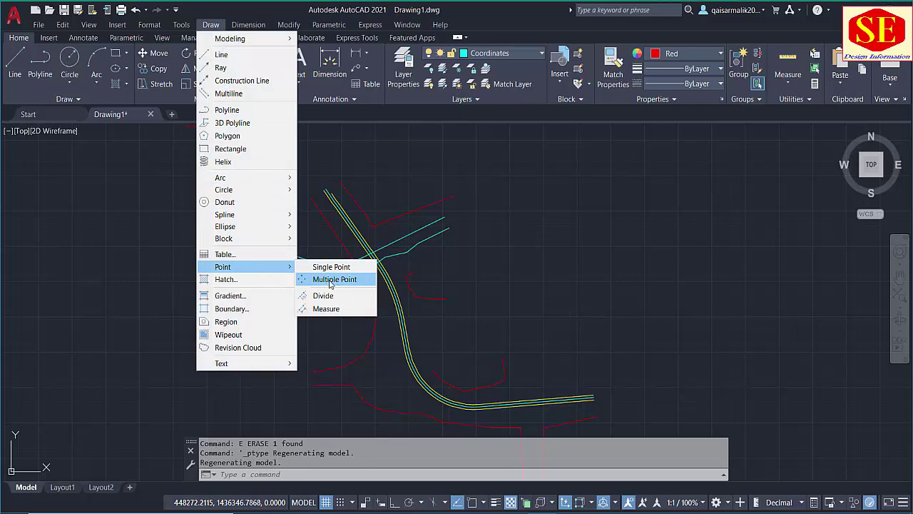
{"action": "left_click", "coordinate": [317, 280]}
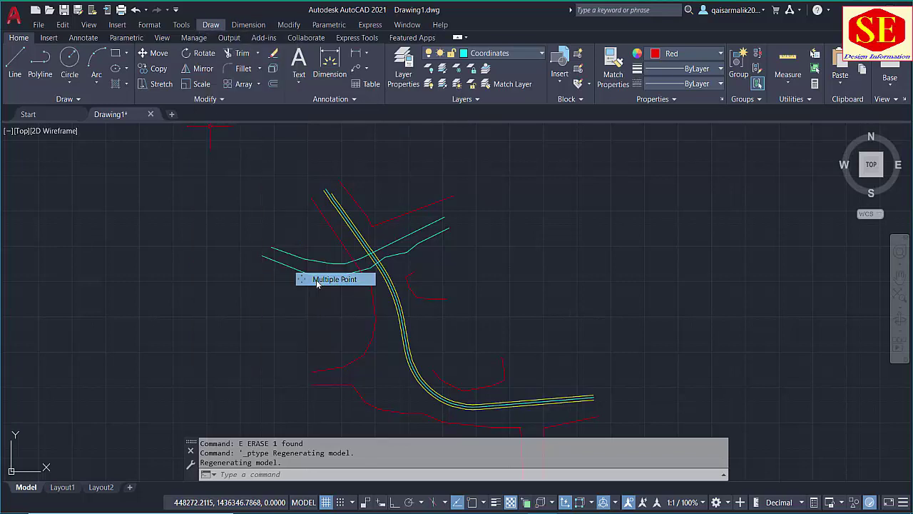
{"action": "right_click", "coordinate": [330, 473]}
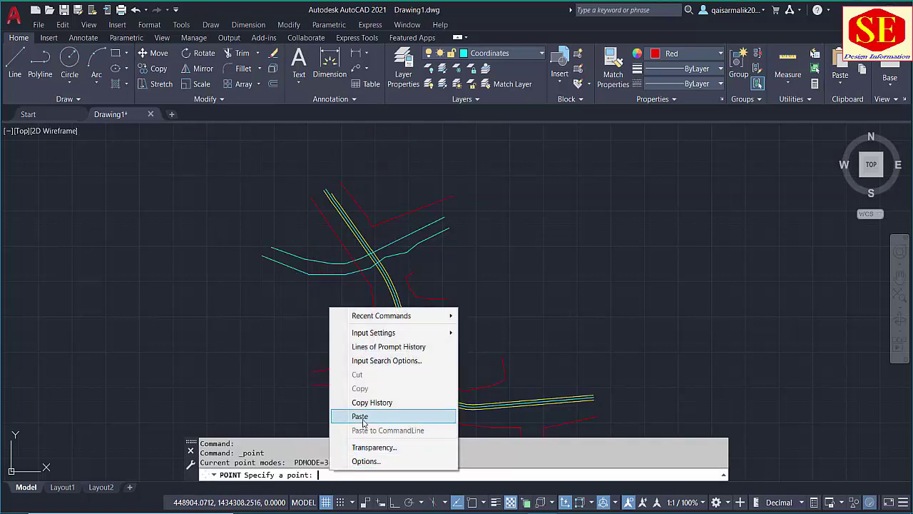
{"action": "left_click", "coordinate": [360, 416]}
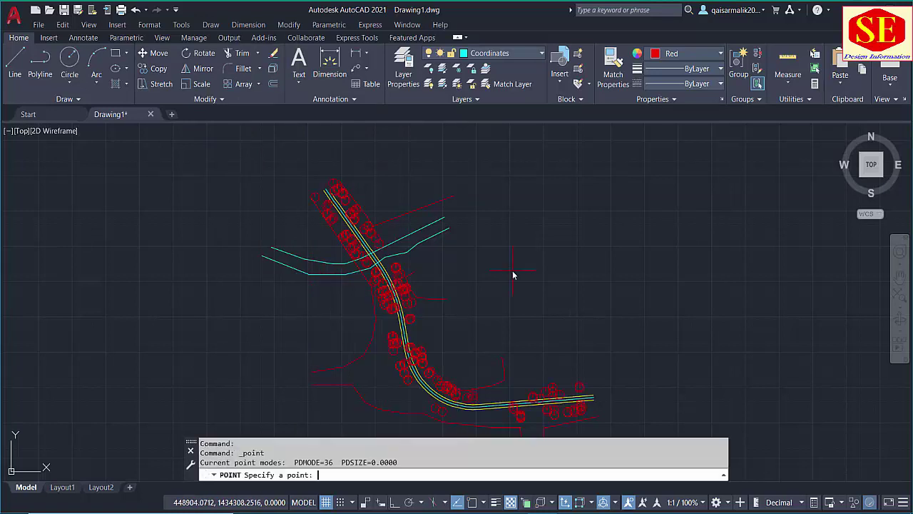
{"action": "key", "text": "Escape"}
Step: Regenerate the drawing at a close-up view to resize the tree point symbols along the road
{"action": "scroll", "coordinate": [341, 192], "scroll_direction": "up", "scroll_amount": 5}
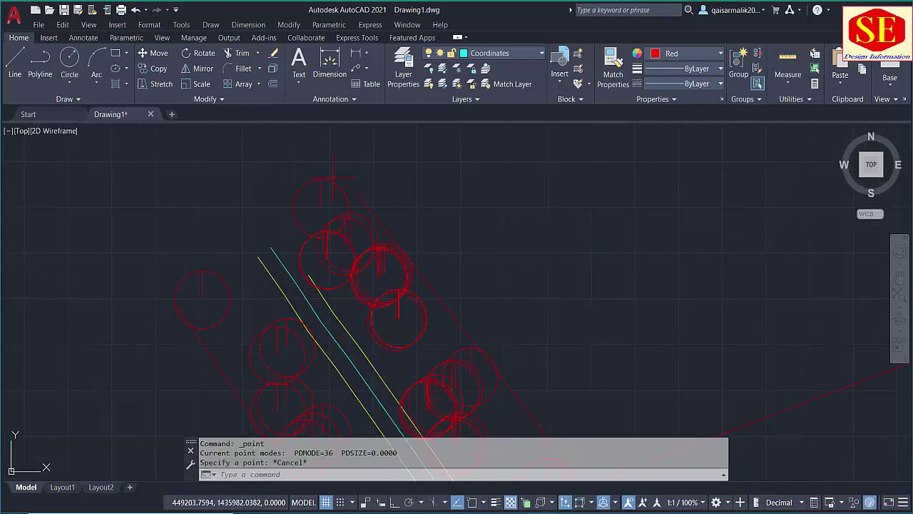
{"action": "left_click_drag", "start_coordinate": [403, 298], "coordinate": [332, 206]}
{"action": "scroll", "coordinate": [352, 226], "scroll_direction": "up", "scroll_amount": 2}
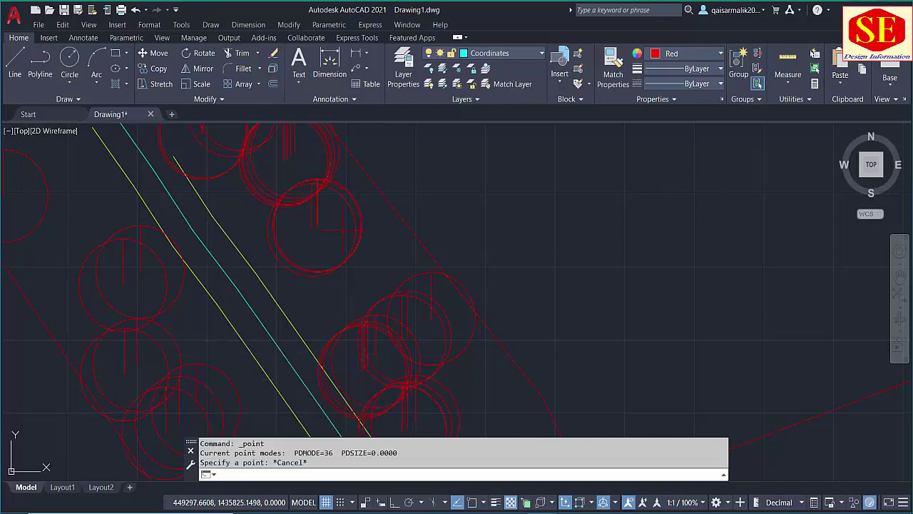
{"action": "type", "text": "RE"}
{"action": "key", "text": "Return"}
{"action": "type", "text": "RE"}
{"action": "key", "text": "Return"}
{"action": "scroll", "coordinate": [330, 230], "scroll_direction": "down", "scroll_amount": 4}
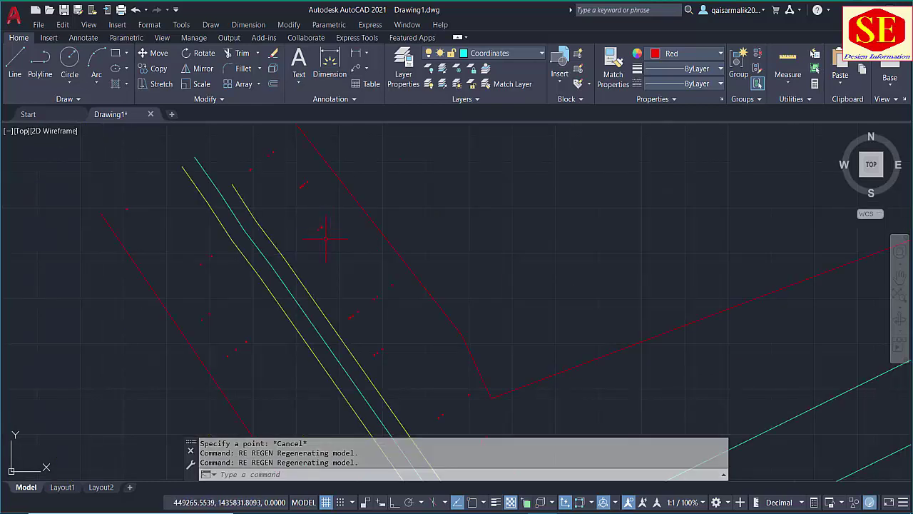
{"action": "left_click_drag", "start_coordinate": [586, 269], "coordinate": [529, 141]}
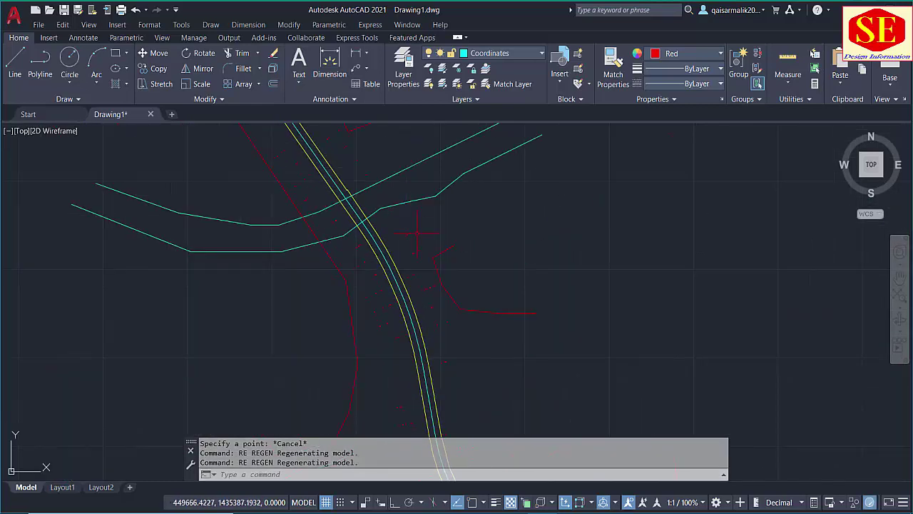
{"action": "scroll", "coordinate": [377, 230], "scroll_direction": "up", "scroll_amount": 3}
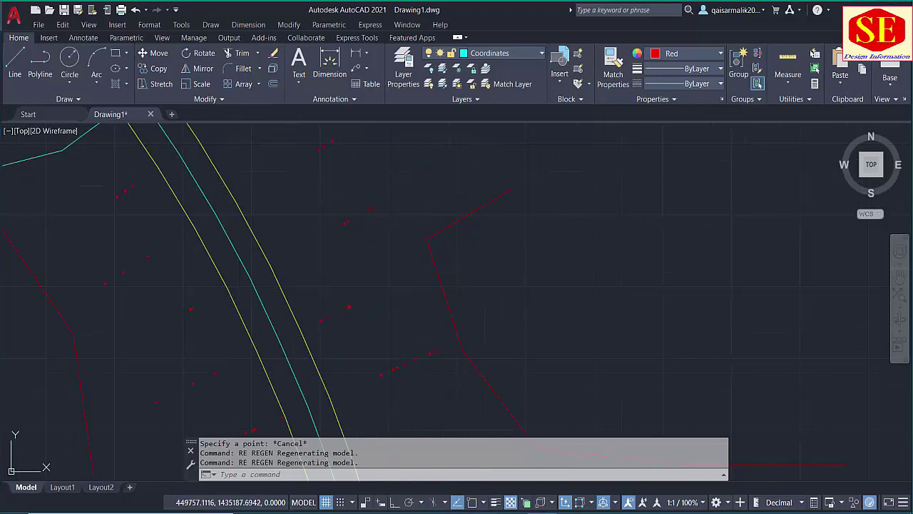
Step: Switch to the Excel workbook and set the point description filter to EP
{"action": "key", "text": "alt+Tab"}
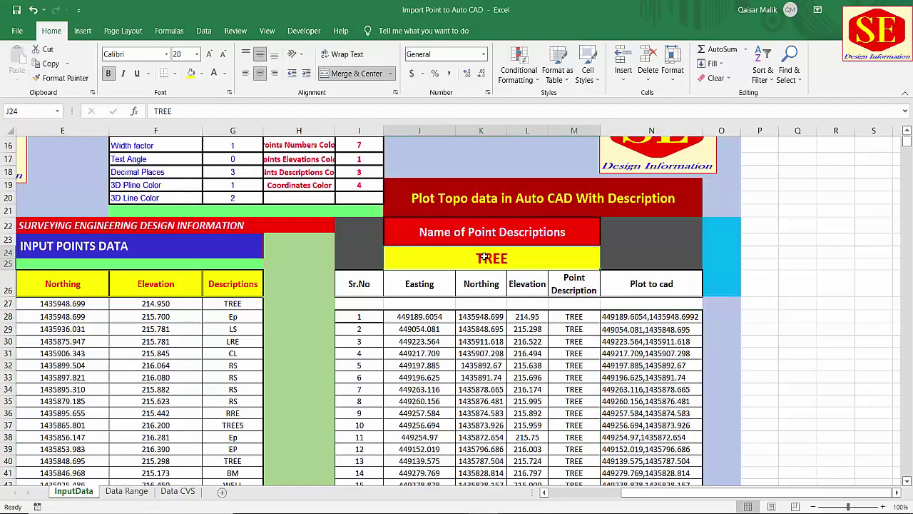
{"action": "type", "text": "EP"}
{"action": "key", "text": "Return"}
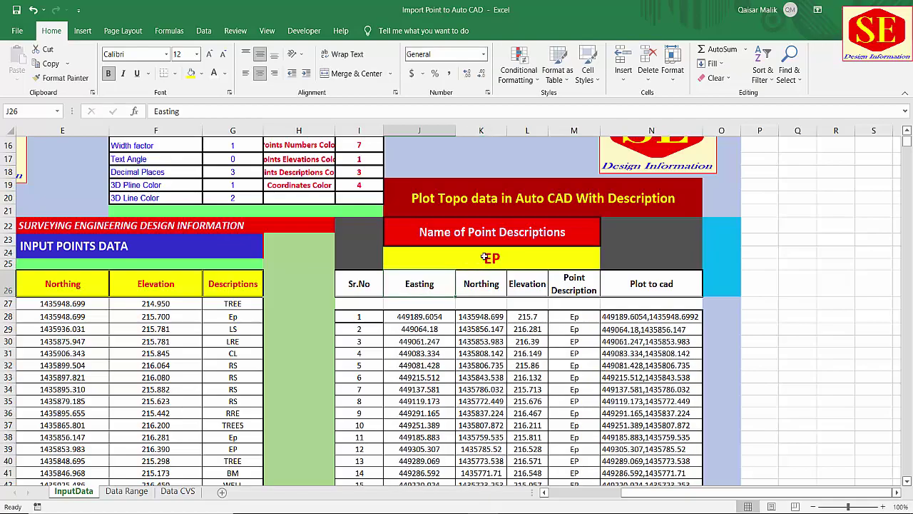
Step: Copy all valid EP coordinates from the Plot to cad column, starting at cell N28
{"action": "scroll", "coordinate": [594, 308], "scroll_direction": "down", "scroll_amount": 2}
{"action": "left_click_drag", "start_coordinate": [632, 239], "coordinate": [646, 405]}
{"action": "right_click", "coordinate": [646, 335]}
{"action": "left_click", "coordinate": [676, 93]}
{"action": "scroll", "coordinate": [456, 307], "scroll_direction": "up", "scroll_amount": 20}
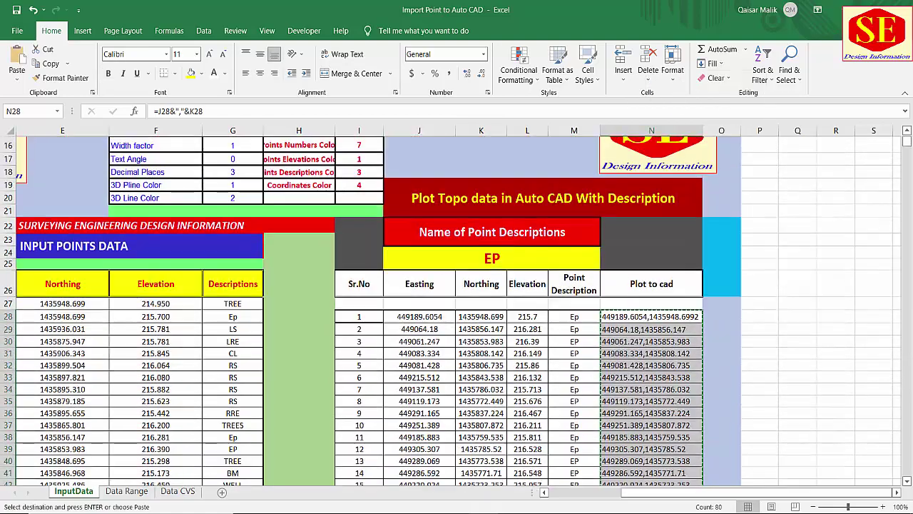
Step: Switch to AutoCAD and set the current object color to Green
{"action": "key", "text": "alt+Tab"}
{"action": "left_click", "coordinate": [659, 56]}
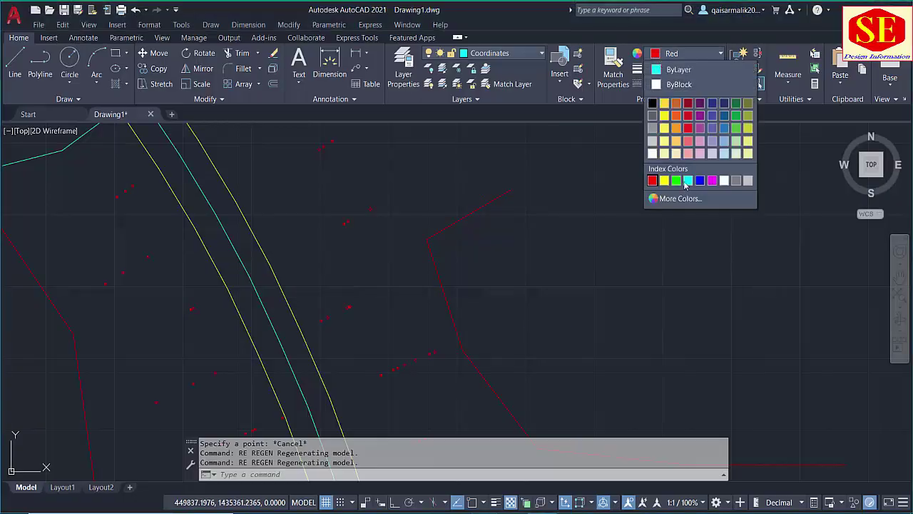
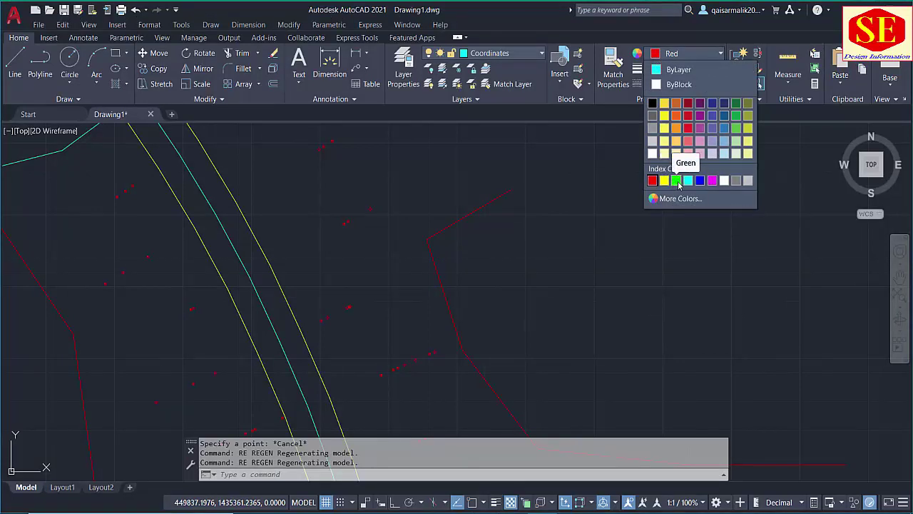
{"action": "left_click", "coordinate": [676, 181]}
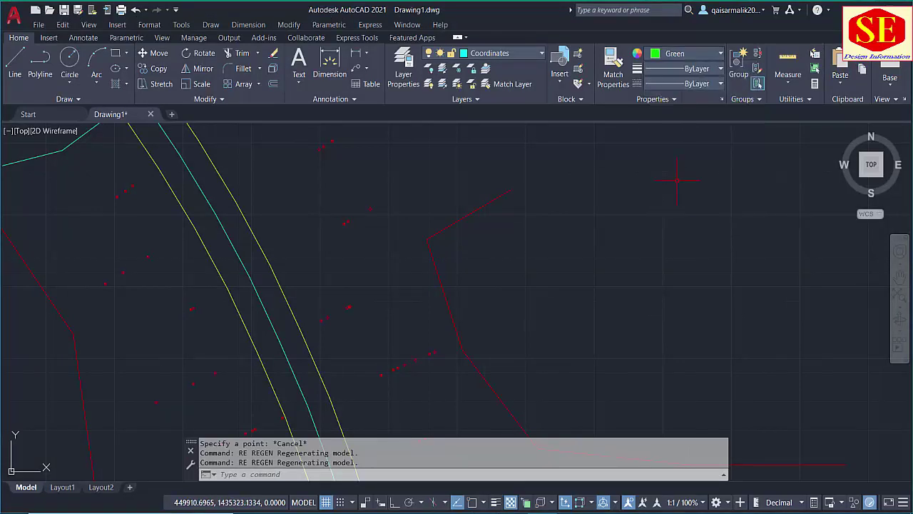
Step: Set the point style to a cross inside a circle and square, keeping its size relative to the screen
{"action": "left_click", "coordinate": [150, 27]}
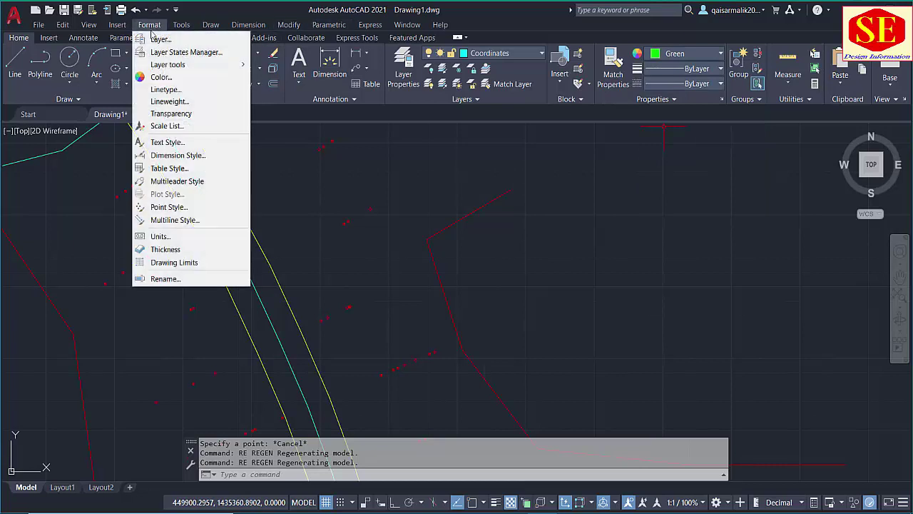
{"action": "left_click", "coordinate": [191, 209]}
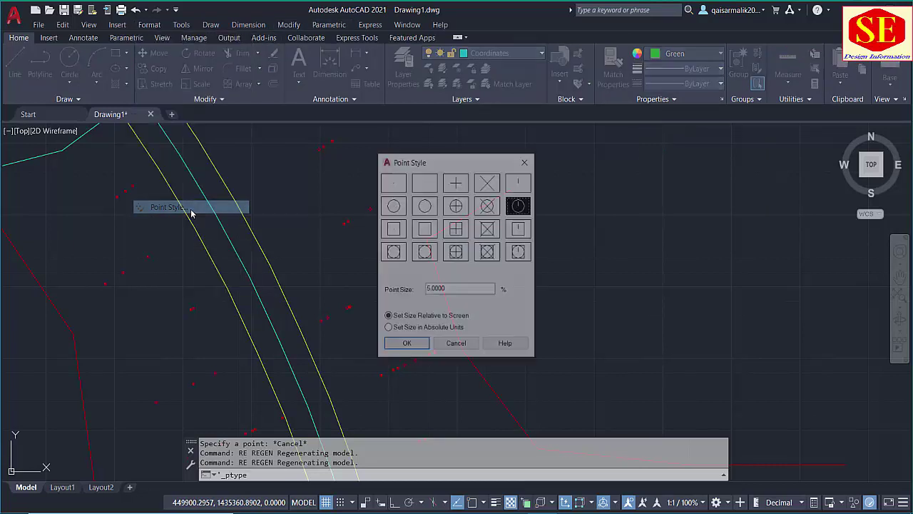
{"action": "left_click", "coordinate": [457, 252]}
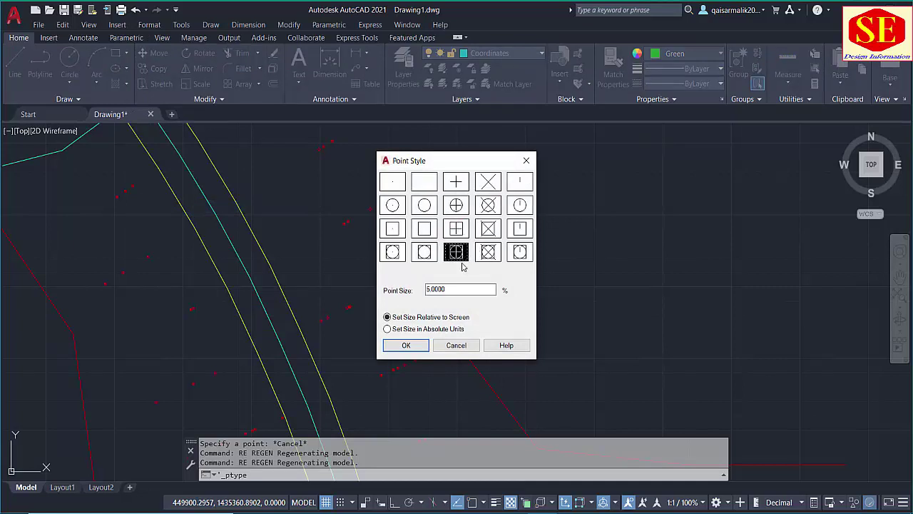
{"action": "left_click", "coordinate": [405, 344]}
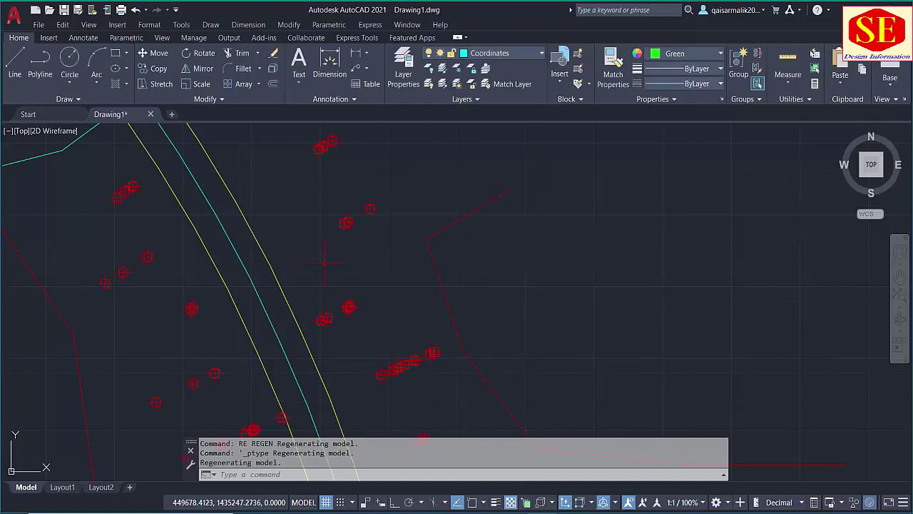
Step: Plot the copied EP coordinates as green points using the Multiple Point command, and end the command
{"action": "left_click", "coordinate": [210, 27]}
{"action": "mouse_move", "coordinate": [243, 193]}
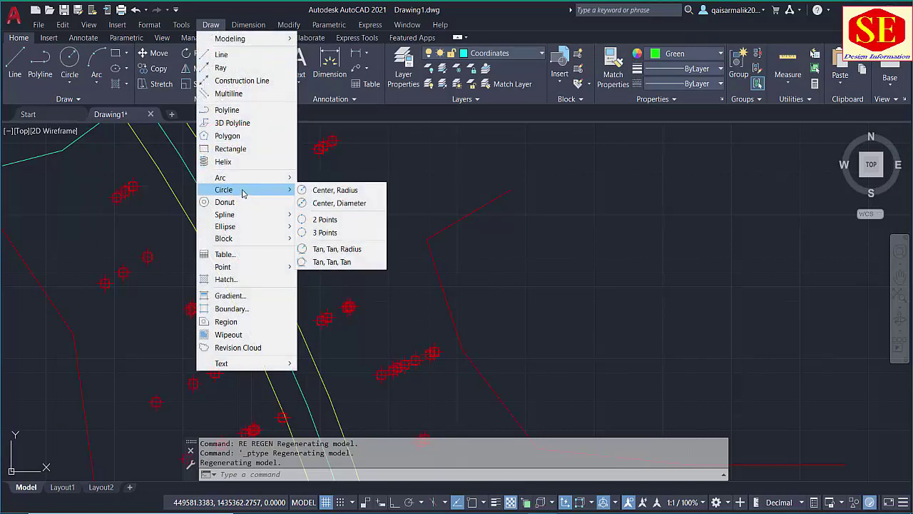
{"action": "mouse_move", "coordinate": [251, 268]}
{"action": "left_click", "coordinate": [346, 279]}
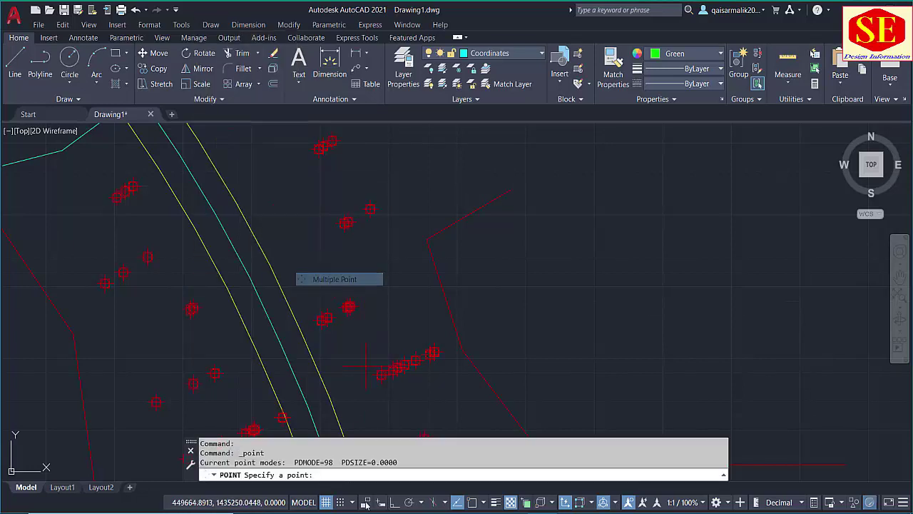
{"action": "right_click", "coordinate": [355, 475]}
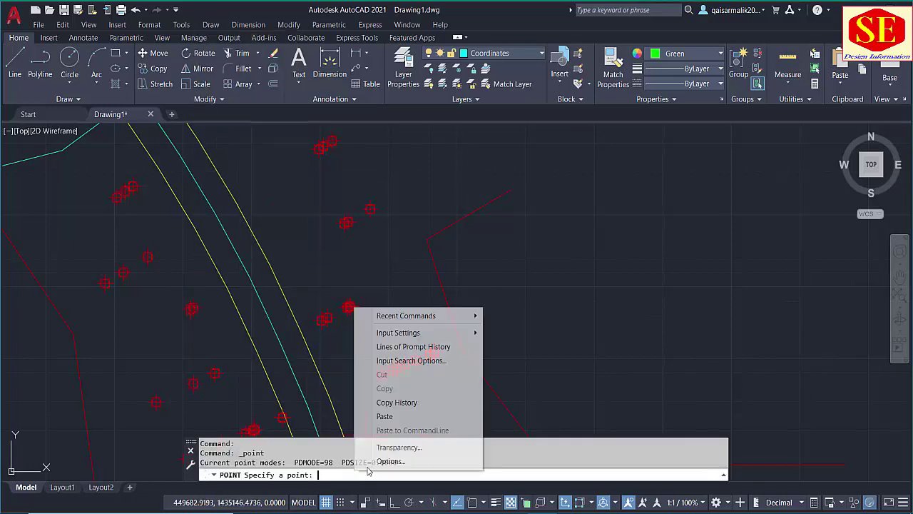
{"action": "left_click", "coordinate": [408, 414]}
{"action": "scroll", "coordinate": [421, 224], "scroll_direction": "down", "scroll_amount": 3}
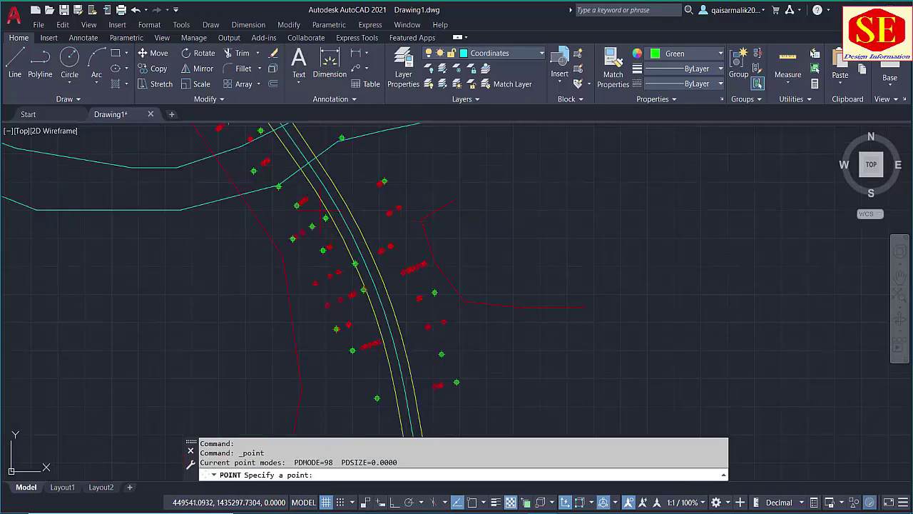
{"action": "key", "text": "Escape"}
Step: Examine the plotted green EP points along the road, both close up and across the wider alignment
{"action": "scroll", "coordinate": [253, 172], "scroll_direction": "up", "scroll_amount": 4}
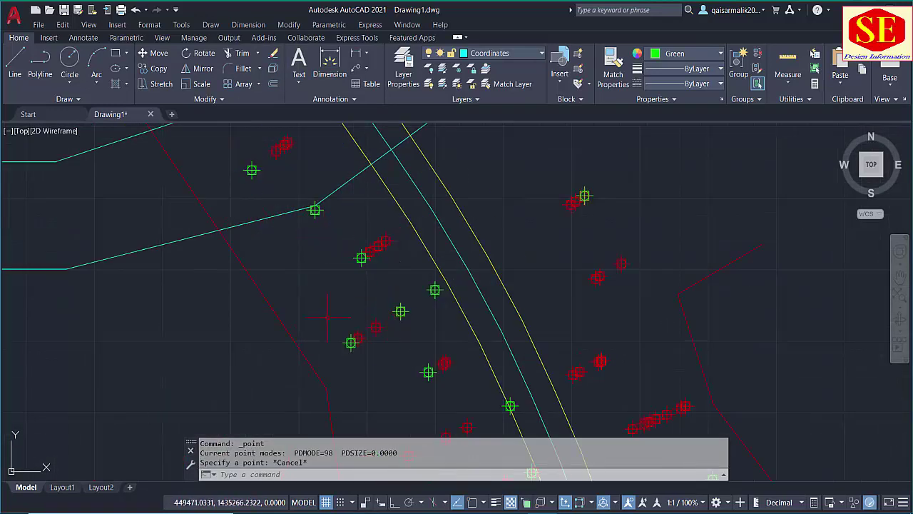
{"action": "scroll", "coordinate": [312, 295], "scroll_direction": "down", "scroll_amount": 2}
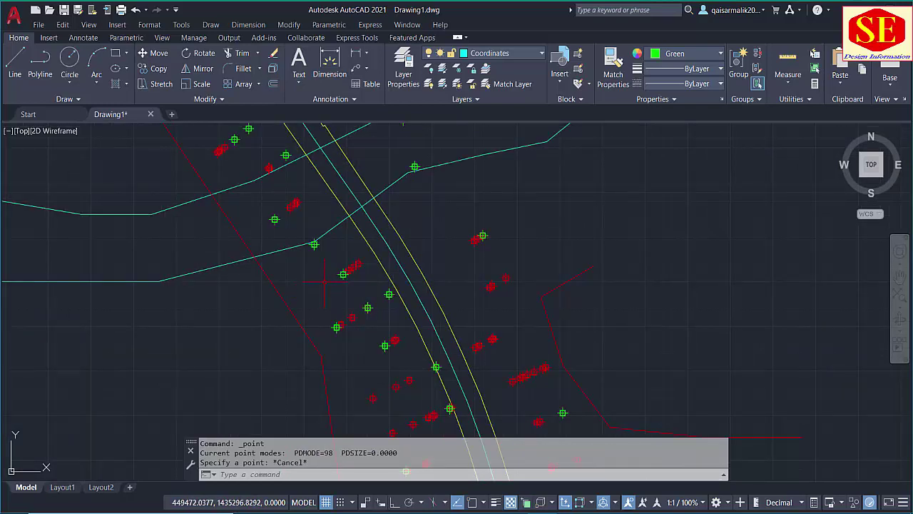
{"action": "scroll", "coordinate": [325, 283], "scroll_direction": "down", "scroll_amount": 2}
{"action": "scroll", "coordinate": [357, 210], "scroll_direction": "down", "scroll_amount": 1}
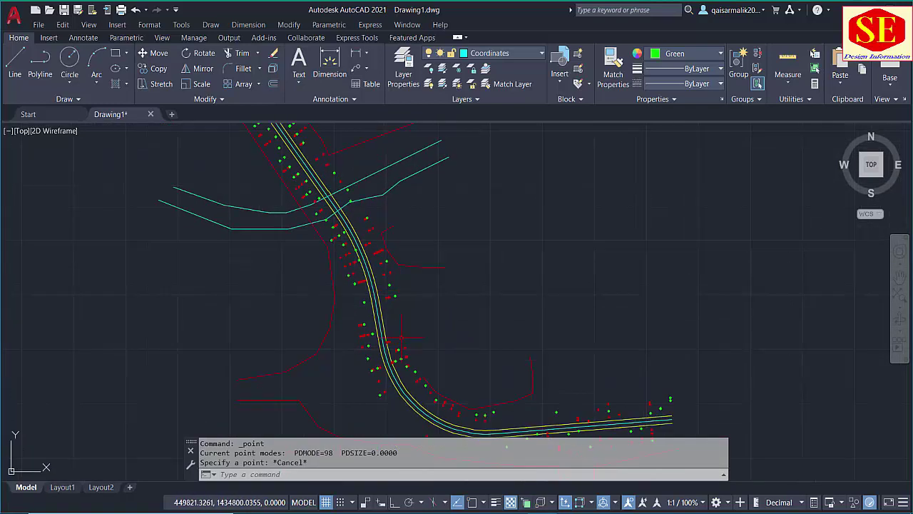
{"action": "scroll", "coordinate": [426, 307], "scroll_direction": "up", "scroll_amount": 1}
{"action": "mouse_move", "coordinate": [379, 215]}
{"action": "left_mouse_down"}
{"action": "mouse_move", "coordinate": [448, 372]}
{"action": "mouse_move", "coordinate": [453, 263]}
{"action": "mouse_move", "coordinate": [416, 244]}
{"action": "left_mouse_up"}
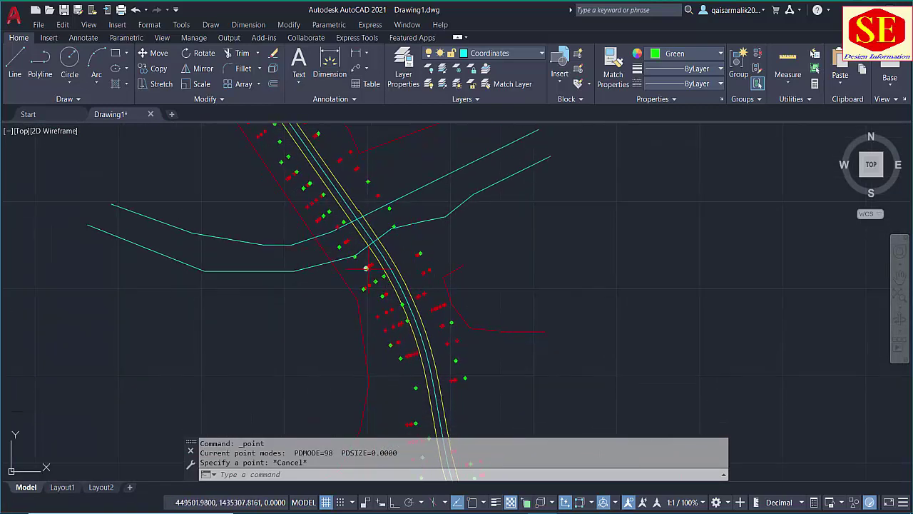
Step: Switch to the Excel workbook and set the point description filter to TP
{"action": "key", "text": "alt+Tab"}
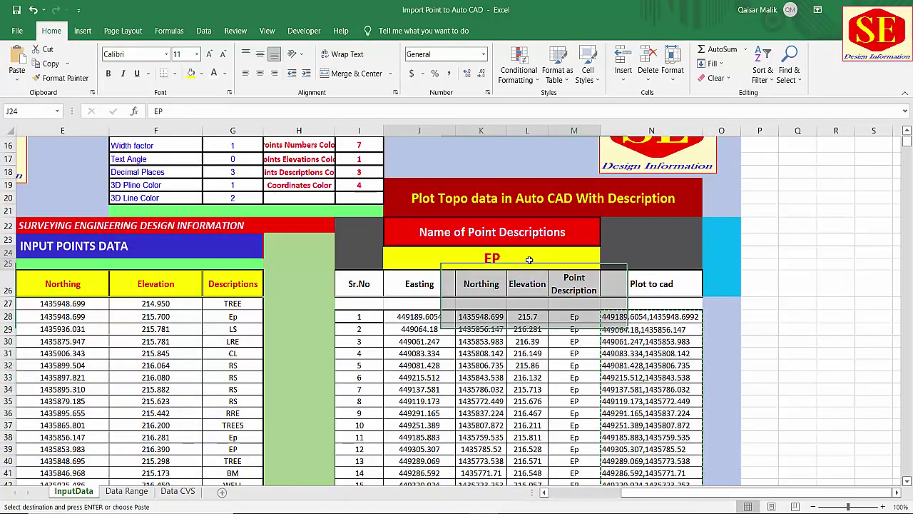
{"action": "type", "text": "T"}
{"action": "key", "text": "Return"}
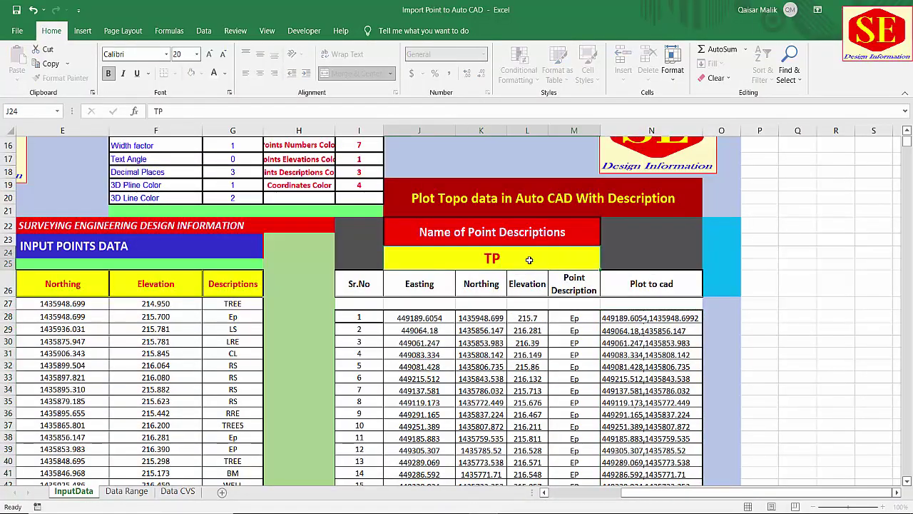
Step: Copy the TP coordinates from the Plot to cad column, starting at cell N28
{"action": "scroll", "coordinate": [678, 302], "scroll_direction": "down", "scroll_amount": 1}
{"action": "left_click_drag", "start_coordinate": [674, 275], "coordinate": [648, 205]}
{"action": "scroll", "coordinate": [648, 207], "scroll_direction": "up", "scroll_amount": 6}
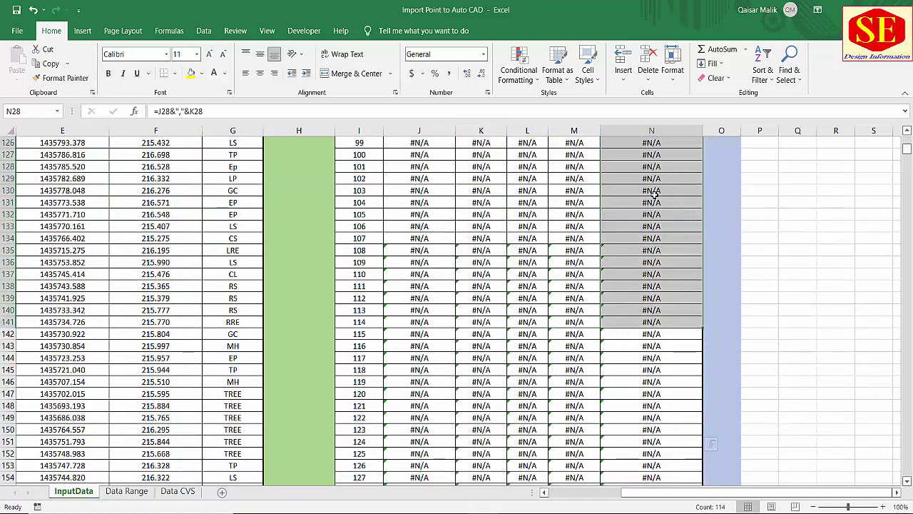
{"action": "right_click", "coordinate": [652, 190]}
{"action": "left_click", "coordinate": [674, 217]}
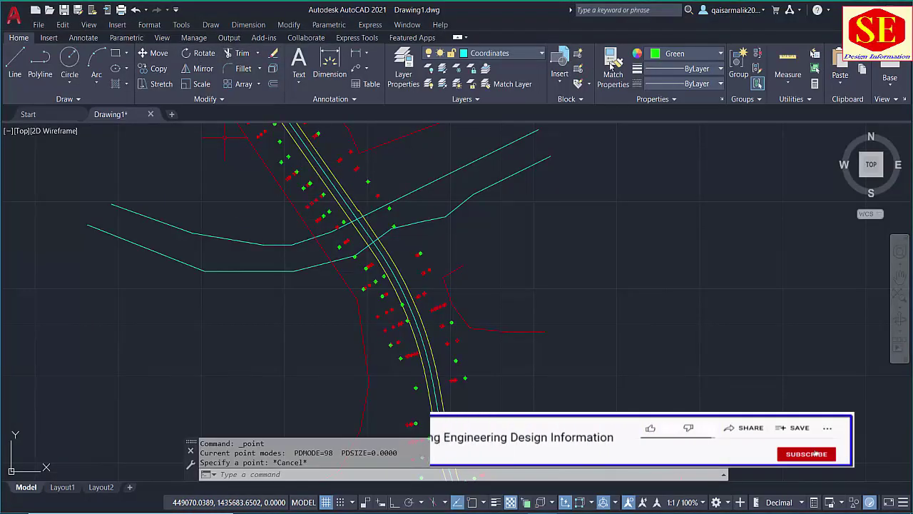
Step: Switch to AutoCAD, set the current object color to Magenta and start the Multiple Point command for the TP coordinates
{"action": "left_click", "coordinate": [720, 53]}
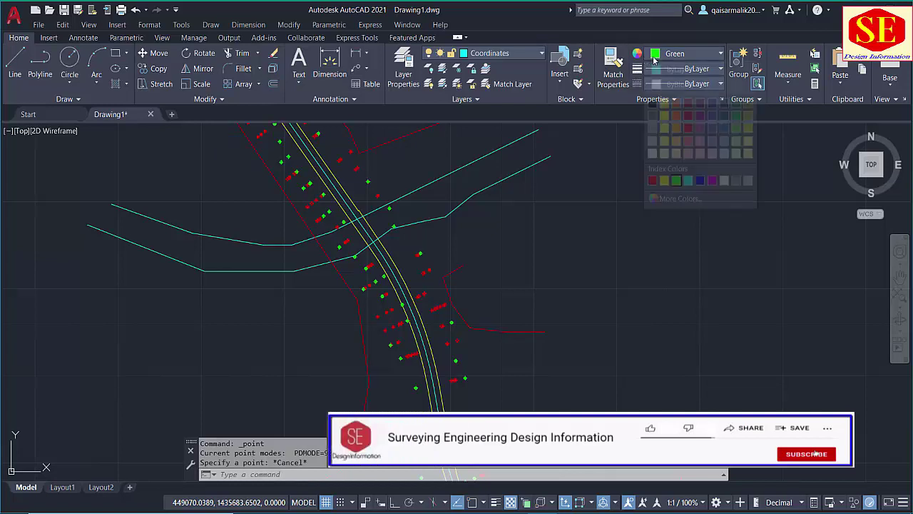
{"action": "left_click", "coordinate": [712, 180]}
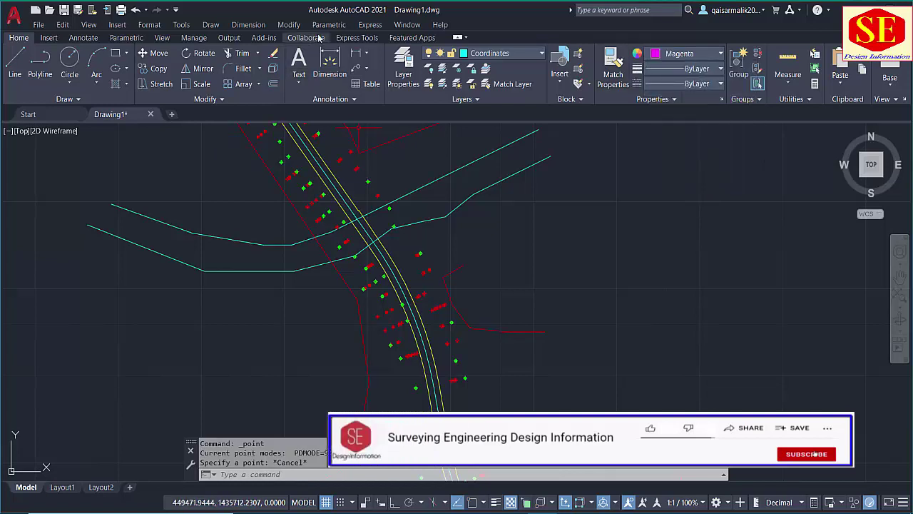
{"action": "left_click", "coordinate": [208, 26]}
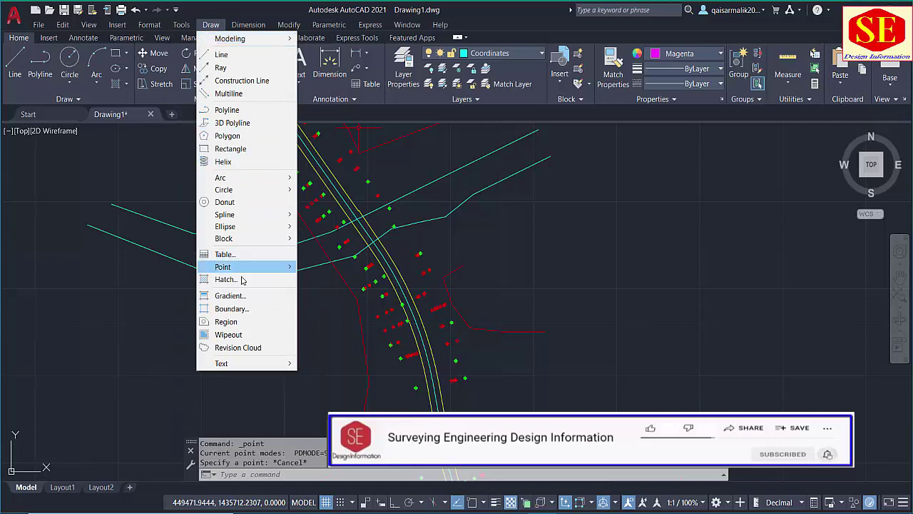
{"action": "mouse_move", "coordinate": [292, 271]}
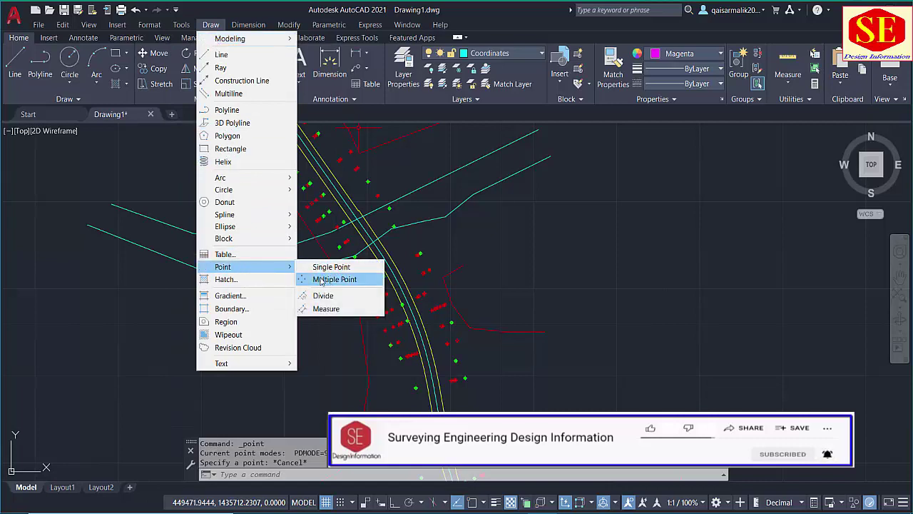
{"action": "left_click", "coordinate": [316, 282]}
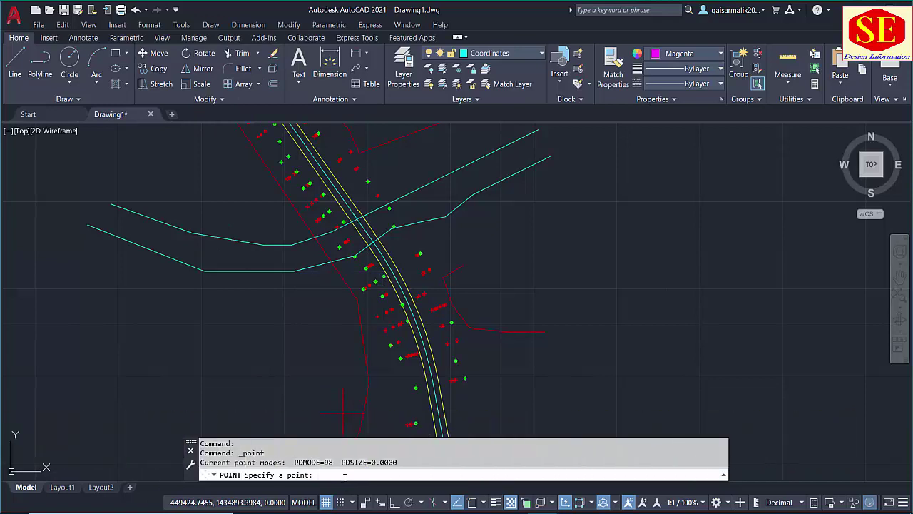
Step: Plot the copied TP coordinates as magenta points by pasting them into the Point command, and end the command
{"action": "right_click", "coordinate": [342, 476]}
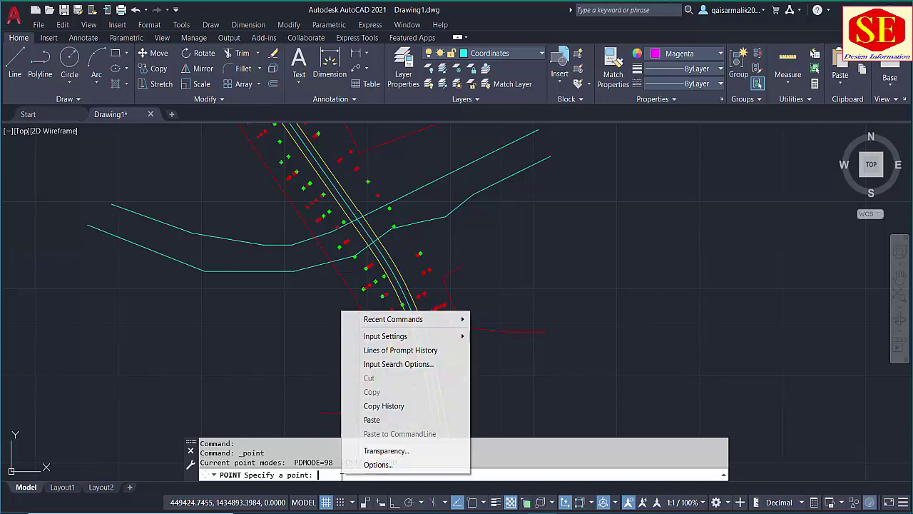
{"action": "left_click", "coordinate": [371, 420]}
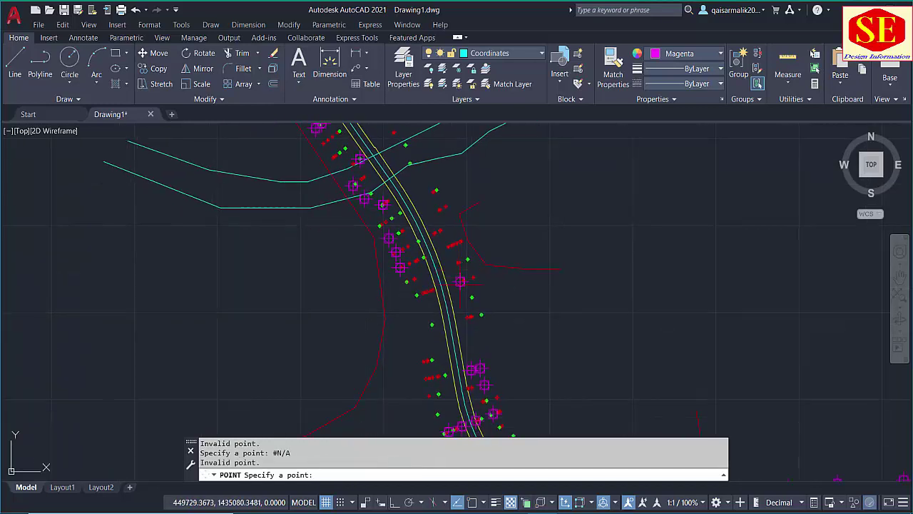
{"action": "scroll", "coordinate": [460, 280], "scroll_direction": "up", "scroll_amount": 3}
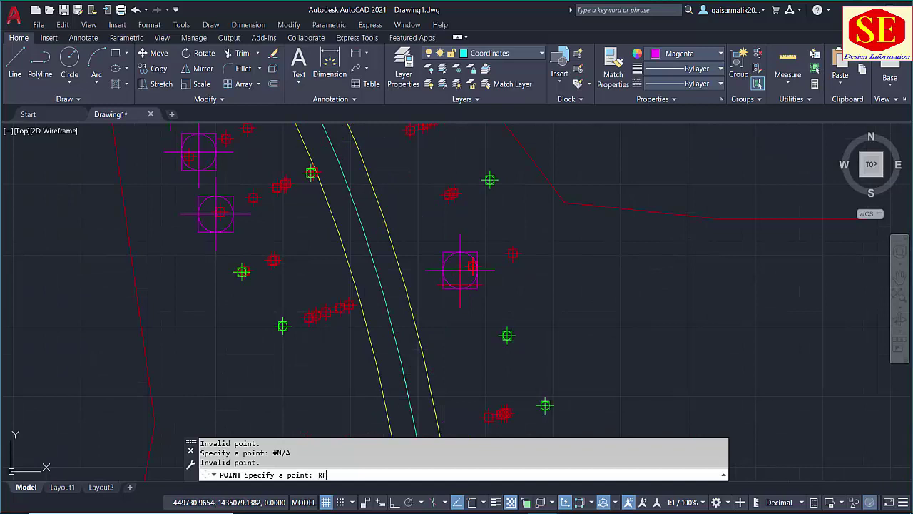
{"action": "key", "text": "Escape"}
Step: Regenerate the drawing to refresh the size of the point symbols along the road
{"action": "type", "text": "re"}
{"action": "key", "text": "Return"}
{"action": "scroll", "coordinate": [463, 271], "scroll_direction": "up", "scroll_amount": 5}
{"action": "type", "text": "re"}
{"action": "key", "text": "Return"}
{"action": "scroll", "coordinate": [456, 259], "scroll_direction": "down", "scroll_amount": 5}
{"action": "left_click_drag", "start_coordinate": [448, 199], "coordinate": [513, 320]}
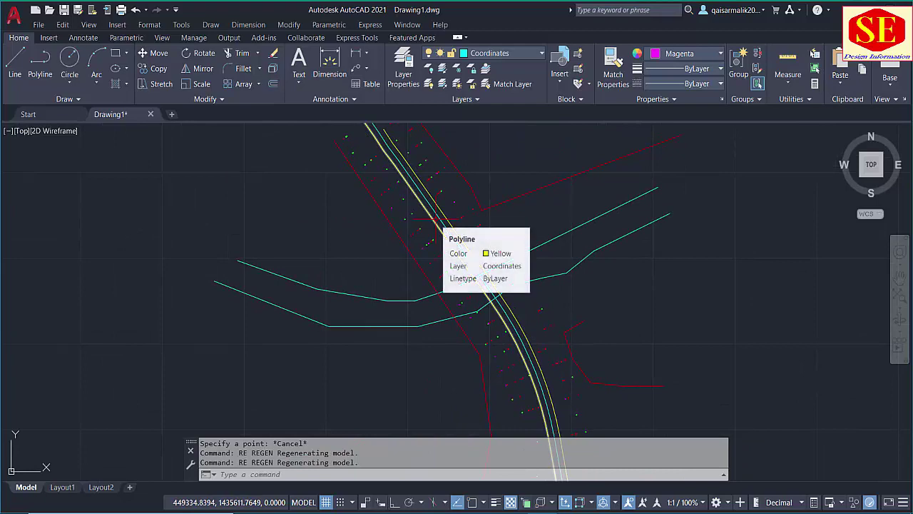
Step: Switch to the Excel point workbook and change the point description name to LP
{"action": "key", "text": "alt+Tab"}
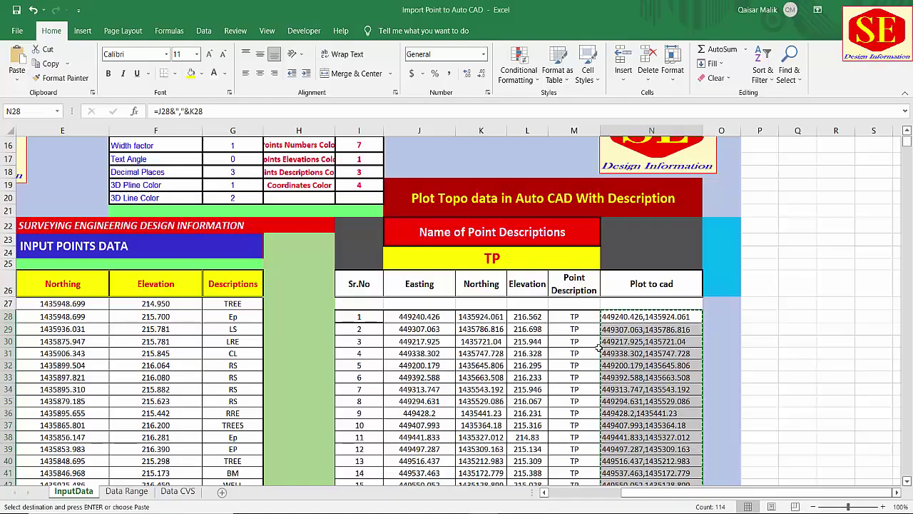
{"action": "double_click", "coordinate": [513, 259]}
{"action": "key", "text": "BackSpace"}
{"action": "key", "text": "BackSpace"}
{"action": "type", "text": "LP"}
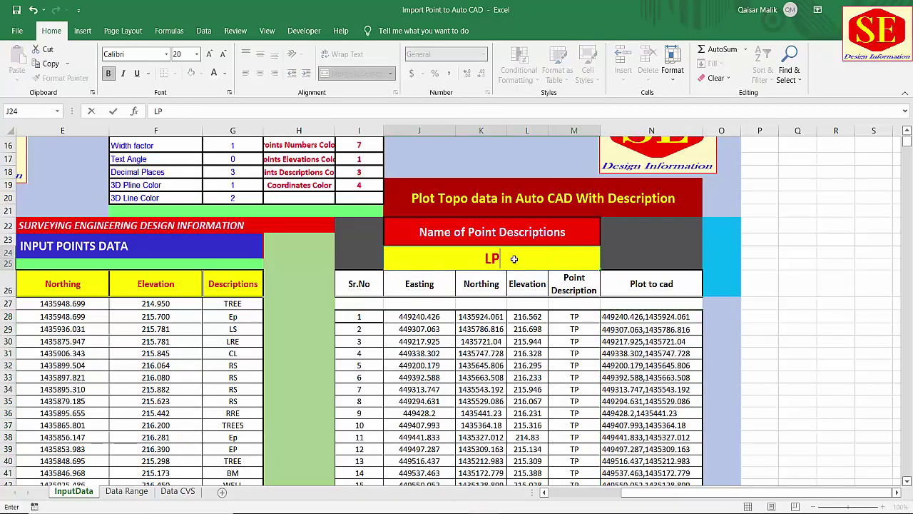
{"action": "key", "text": "Return"}
Step: Copy the 14 valid LP coordinate pairs in the Plot to cad column, cells N28 to N41
{"action": "scroll", "coordinate": [619, 284], "scroll_direction": "down", "scroll_amount": 3}
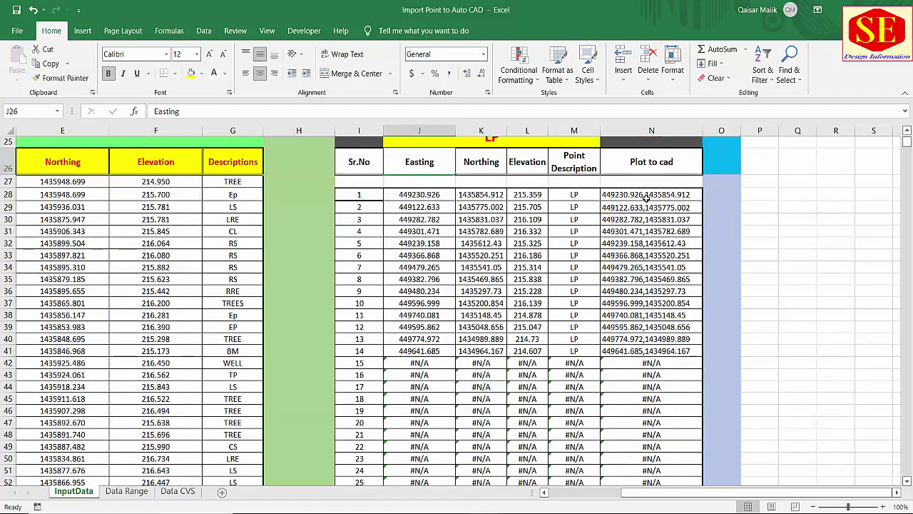
{"action": "left_click_drag", "start_coordinate": [645, 191], "coordinate": [650, 351]}
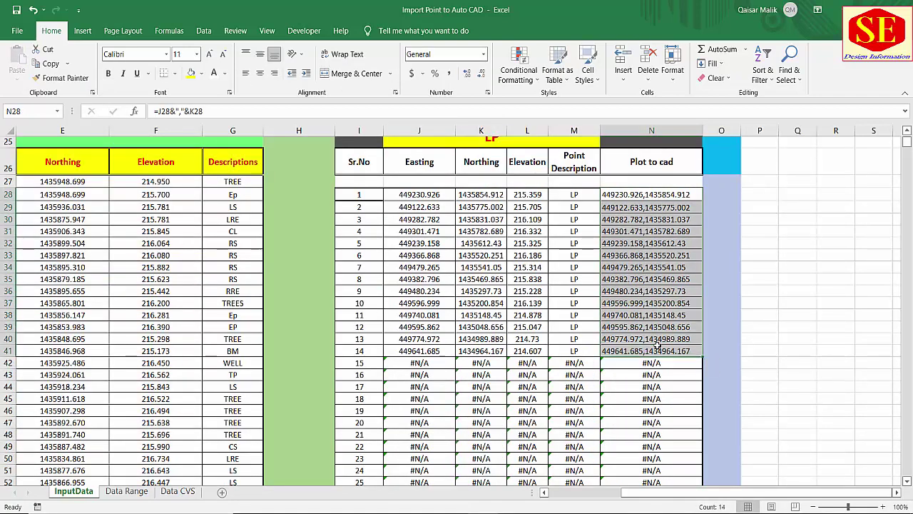
{"action": "right_click", "coordinate": [652, 351]}
{"action": "left_click", "coordinate": [683, 102]}
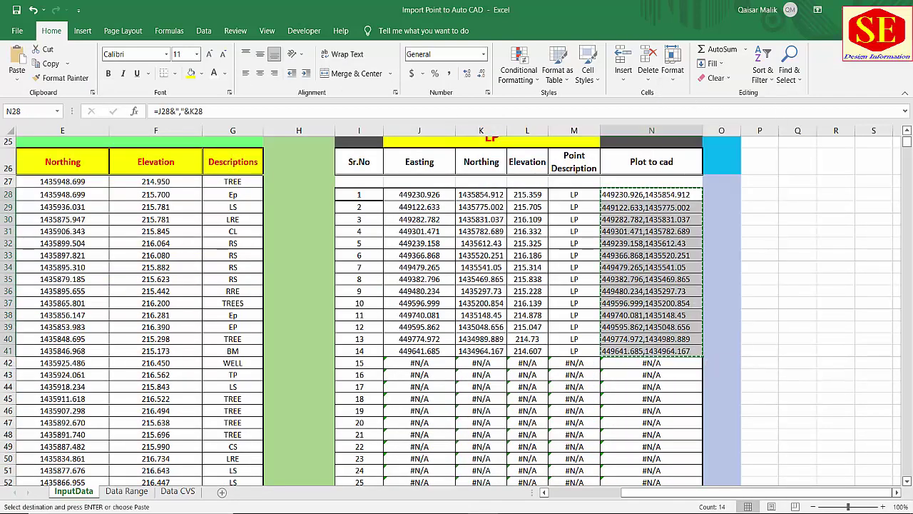
Step: Switch to AutoCAD and set the current object colour to Blue
{"action": "key", "text": "alt+Tab"}
{"action": "left_click", "coordinate": [668, 53]}
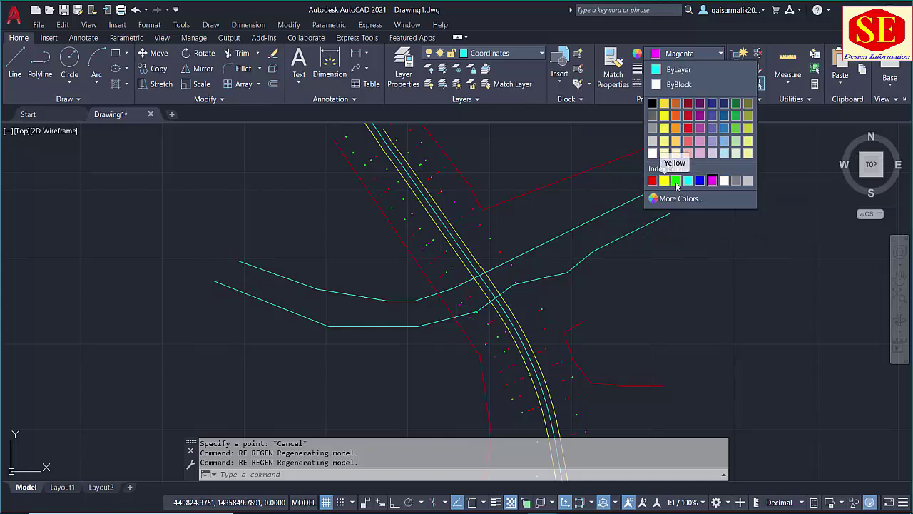
{"action": "left_click", "coordinate": [699, 181]}
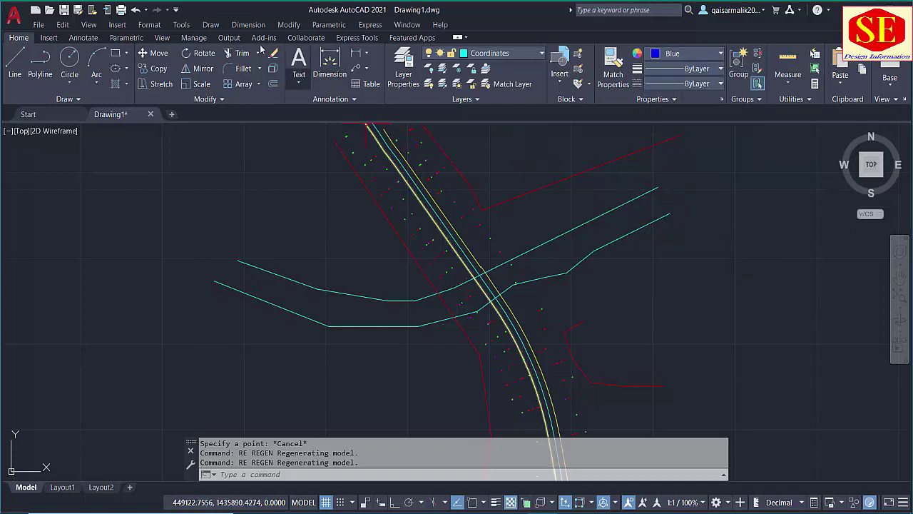
Step: Plot the copied LP coordinates as multiple points by pasting them at the point prompt, and end the command
{"action": "left_click", "coordinate": [182, 25]}
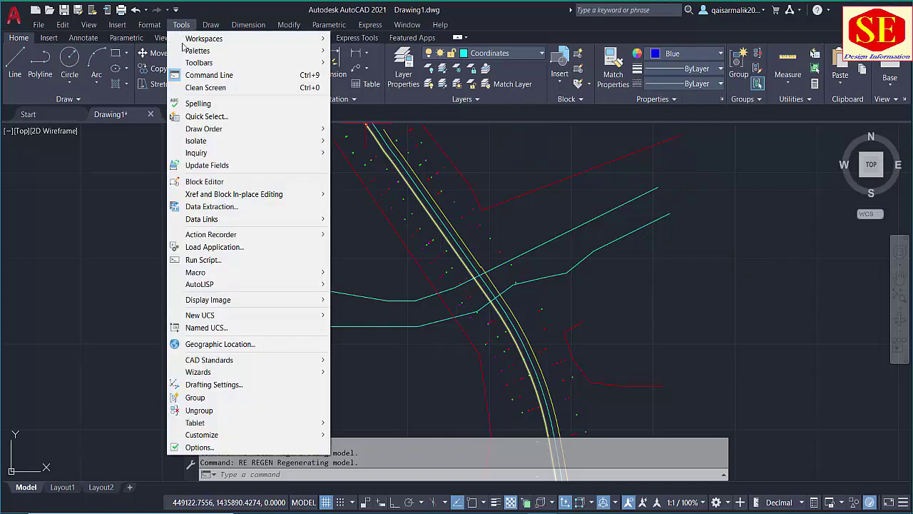
{"action": "mouse_move", "coordinate": [211, 25]}
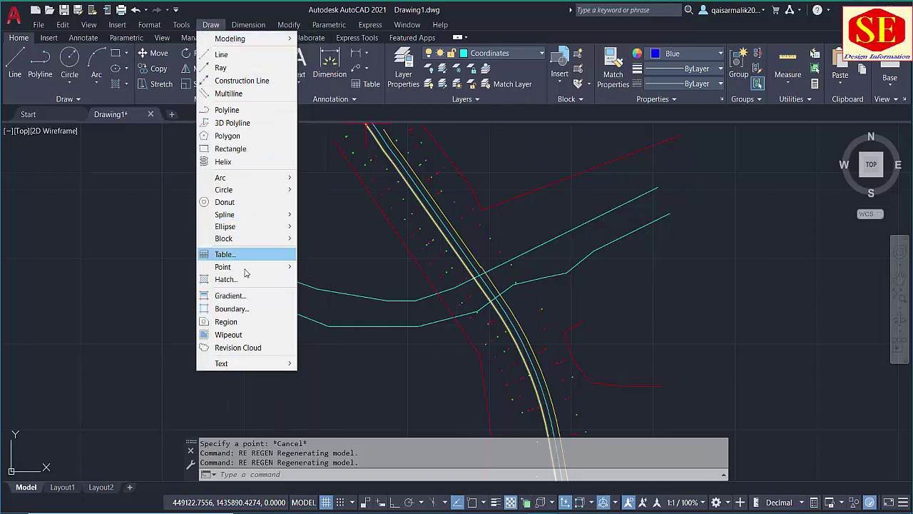
{"action": "mouse_move", "coordinate": [247, 273]}
{"action": "left_click", "coordinate": [336, 279]}
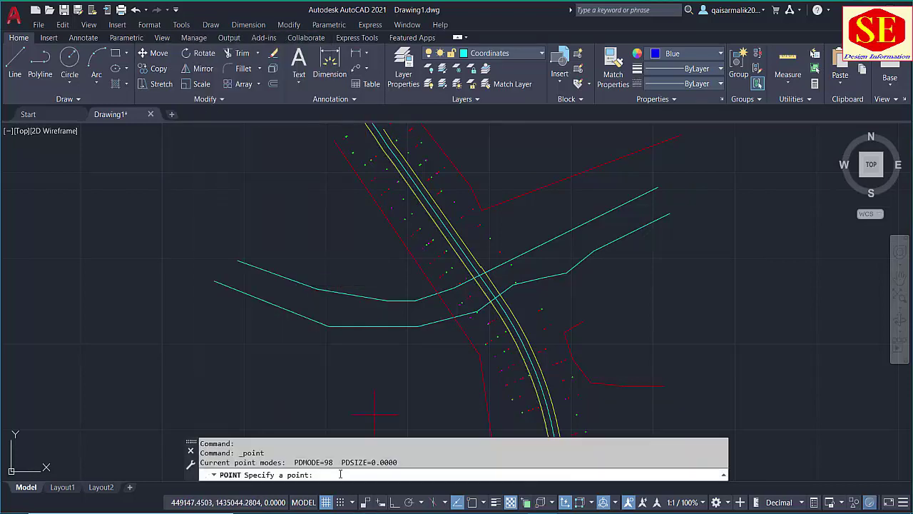
{"action": "right_click", "coordinate": [342, 474]}
{"action": "left_click", "coordinate": [379, 415]}
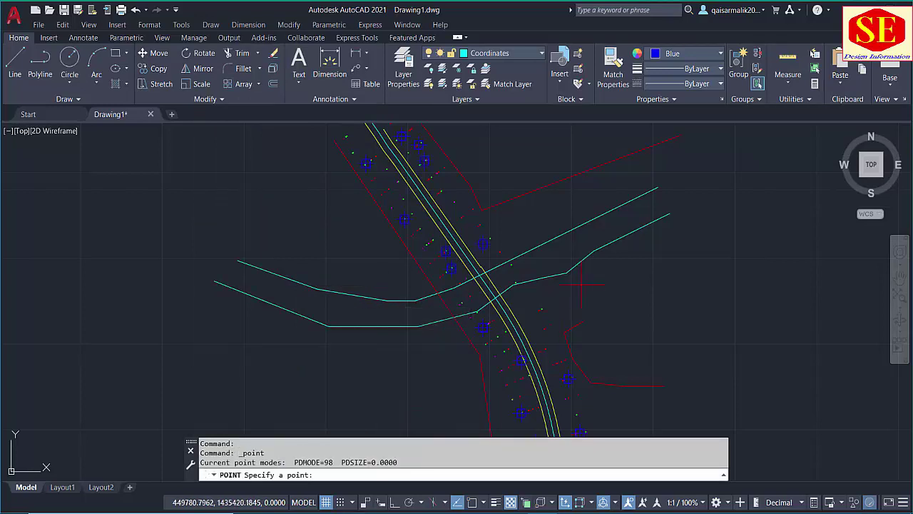
{"action": "key", "text": "Escape"}
Step: Regenerate the drawing to refresh the newly plotted blue LP point symbols
{"action": "scroll", "coordinate": [404, 153], "scroll_direction": "up", "scroll_amount": 5}
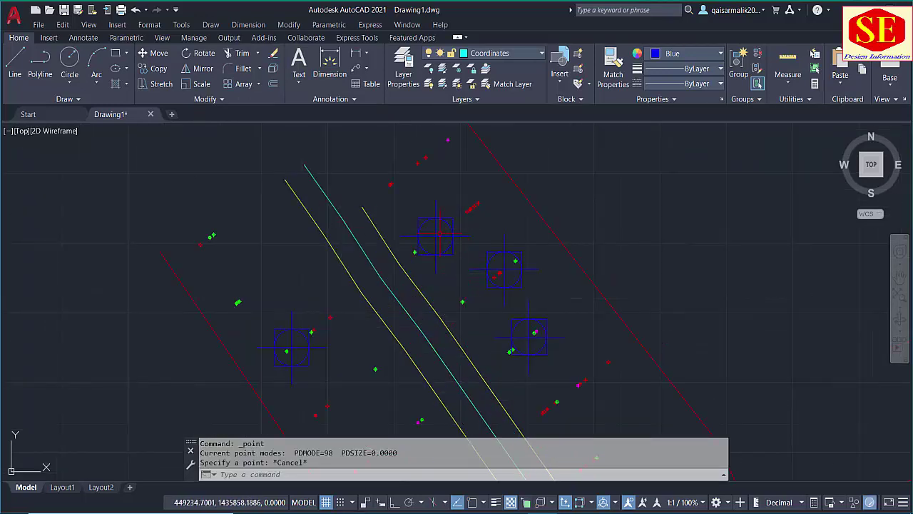
{"action": "type", "text": "re"}
{"action": "key", "text": "Return"}
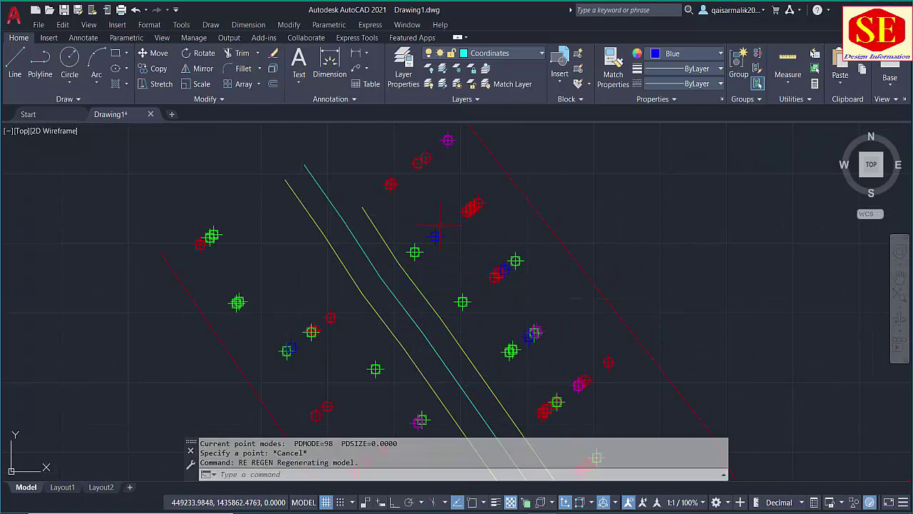
{"action": "scroll", "coordinate": [390, 210], "scroll_direction": "down", "scroll_amount": 5}
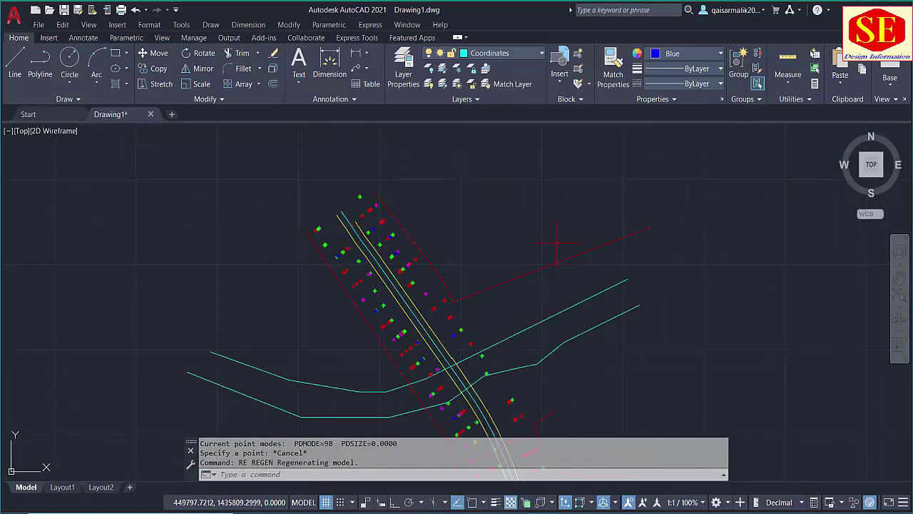
{"action": "left_click_drag", "start_coordinate": [549, 350], "coordinate": [549, 257]}
{"action": "mouse_move", "coordinate": [550, 366]}
{"action": "left_mouse_down"}
{"action": "mouse_move", "coordinate": [556, 321]}
{"action": "mouse_move", "coordinate": [542, 293]}
{"action": "left_mouse_up"}
Step: Switch to the Excel point workbook and change the point description name to CULVERT
{"action": "key", "text": "alt+Tab"}
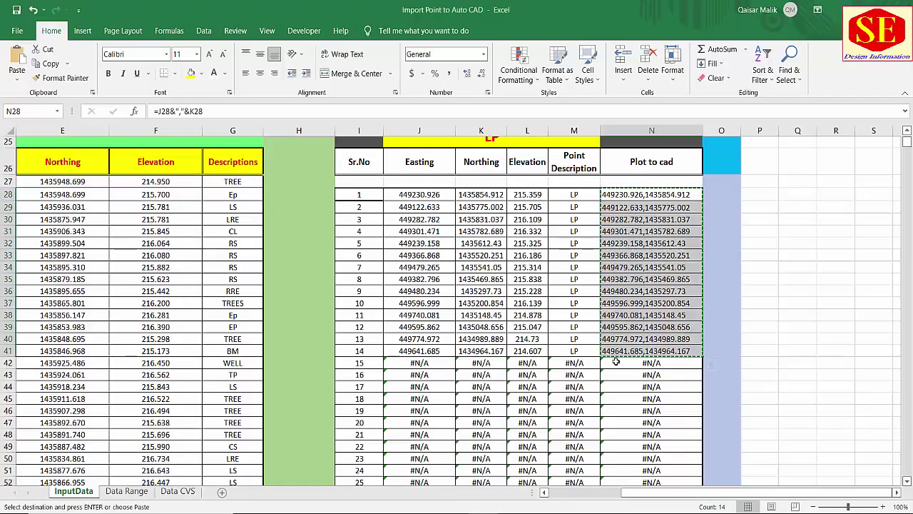
{"action": "scroll", "coordinate": [601, 223], "scroll_direction": "up", "scroll_amount": 2}
{"action": "left_click", "coordinate": [504, 215]}
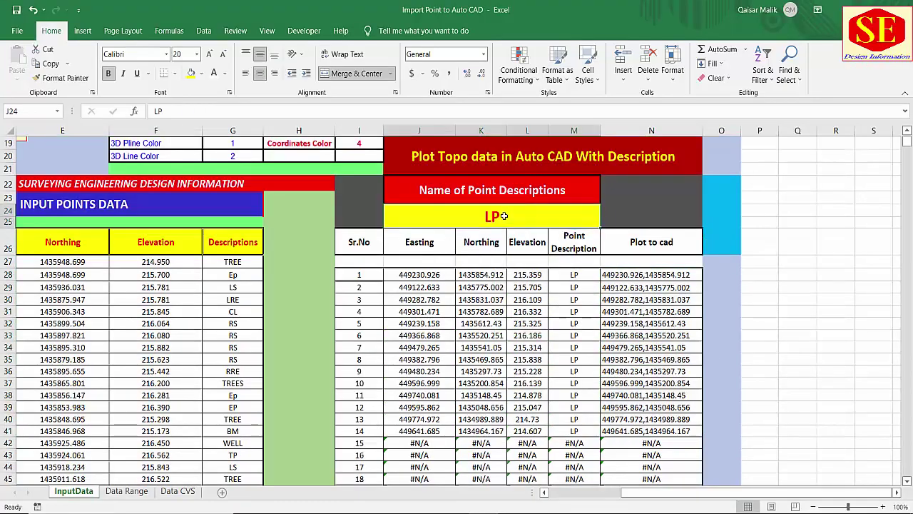
{"action": "type", "text": "CULVER"}
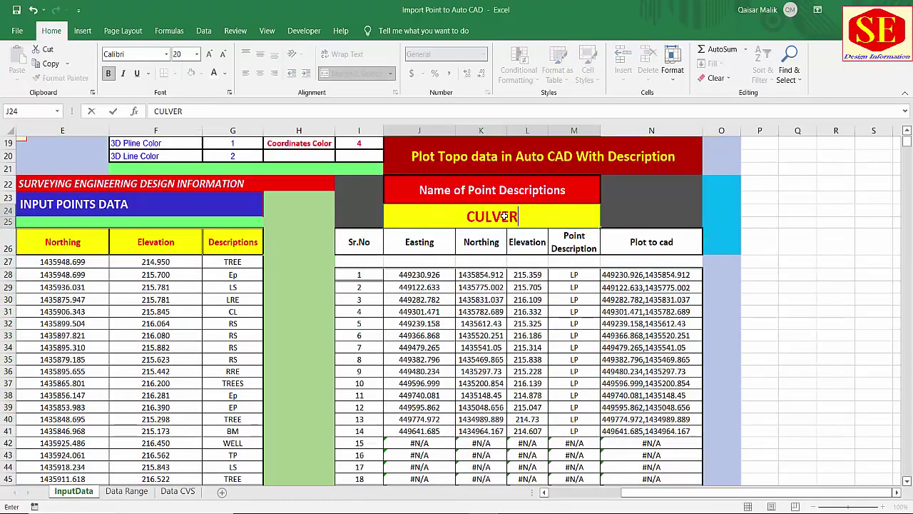
{"action": "key", "text": "BackSpace"}
{"action": "type", "text": "RT"}
{"action": "key", "text": "Return"}
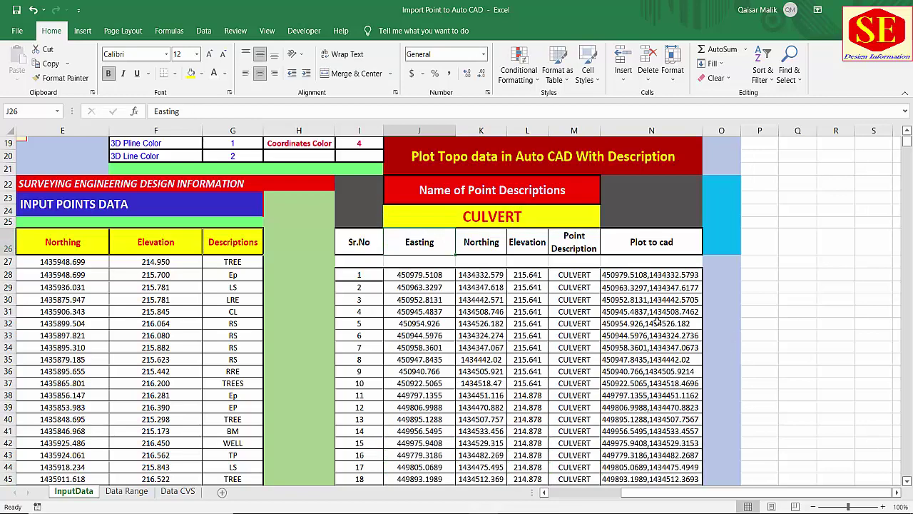
Step: Copy the 30 valid CULVERT coordinate pairs in the Plot to cad column, cells N28 to N57
{"action": "scroll", "coordinate": [305, 314], "scroll_direction": "down", "scroll_amount": 2}
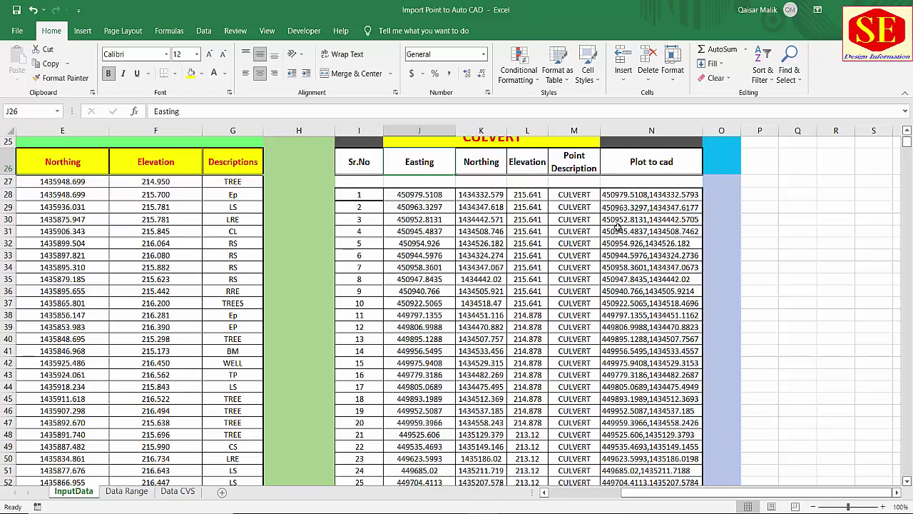
{"action": "scroll", "coordinate": [511, 189], "scroll_direction": "up", "scroll_amount": 2}
{"action": "left_click_drag", "start_coordinate": [651, 275], "coordinate": [646, 405]}
{"action": "right_click", "coordinate": [662, 188]}
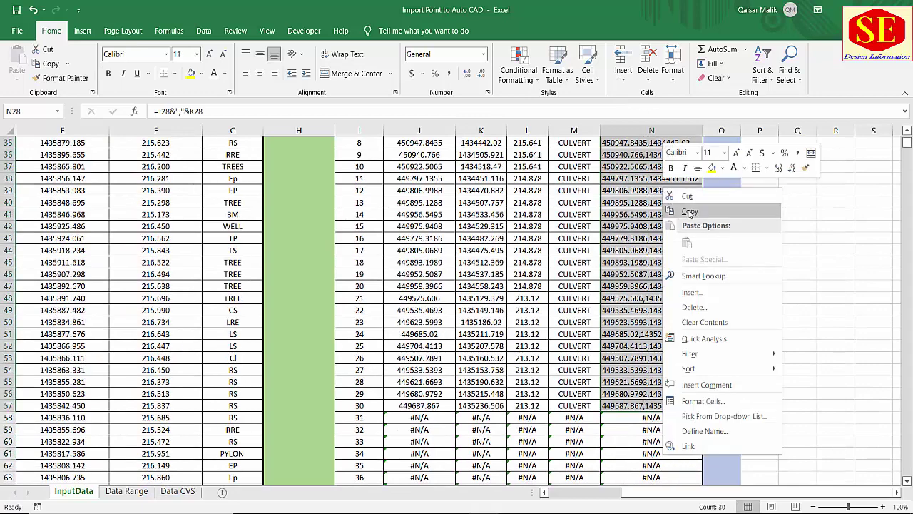
{"action": "left_click", "coordinate": [689, 213]}
Step: Switch to AutoCAD and set the current object colour to White
{"action": "scroll", "coordinate": [499, 307], "scroll_direction": "up", "scroll_amount": 6}
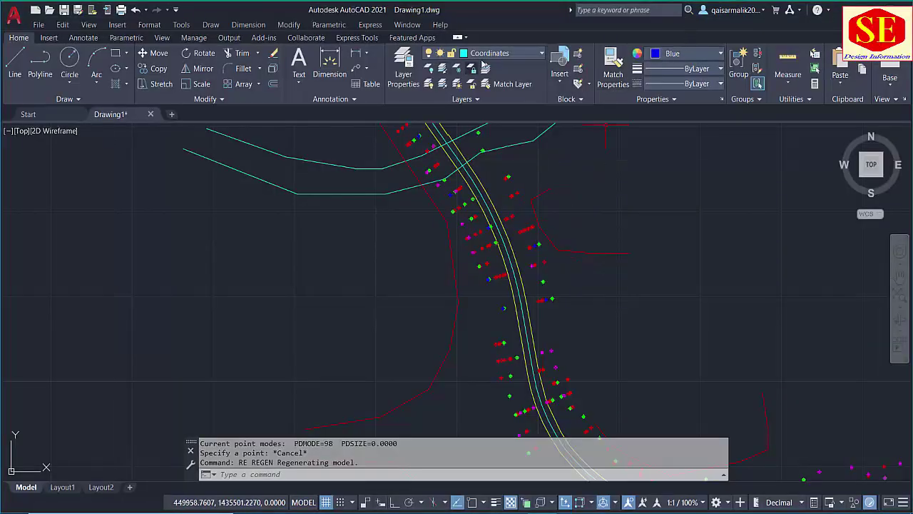
{"action": "left_click", "coordinate": [685, 53]}
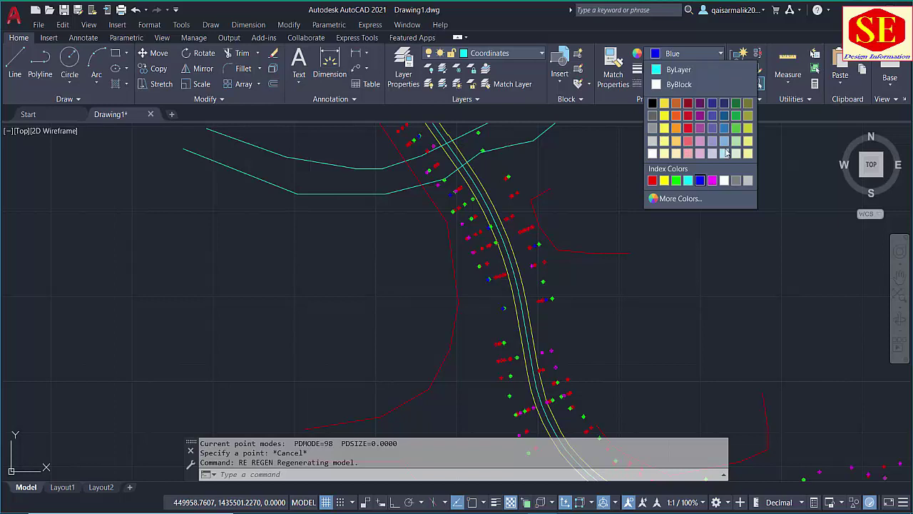
{"action": "left_click", "coordinate": [724, 183]}
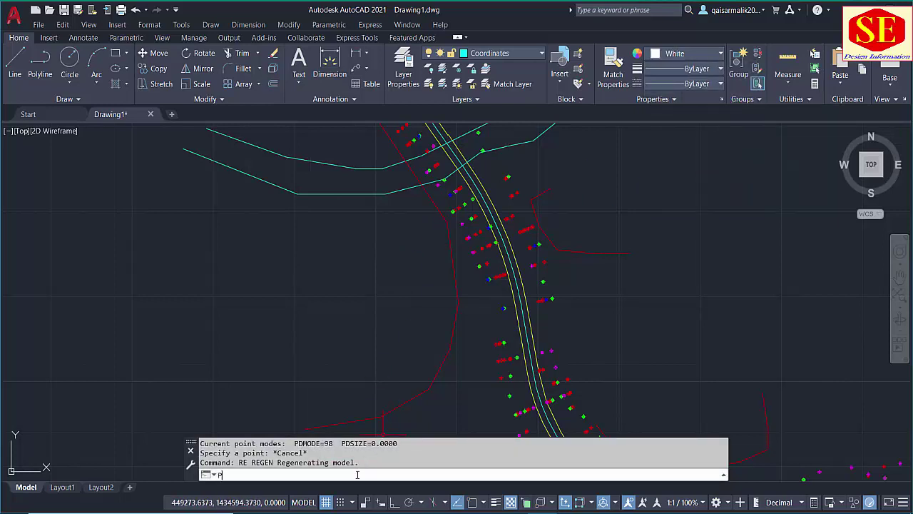
Step: Draw a polyline through the culvert points by pasting the copied coordinates into the Polyline command, and end the command
{"action": "key", "text": "Return"}
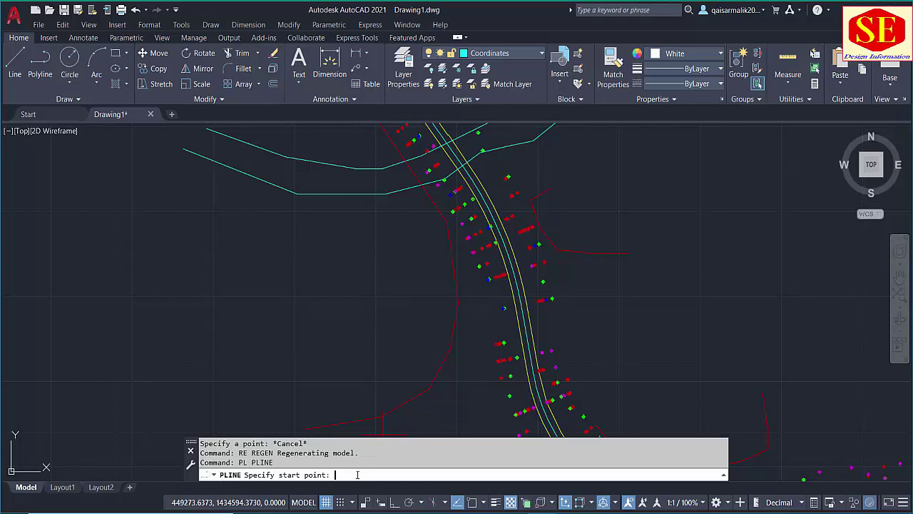
{"action": "right_click", "coordinate": [358, 475]}
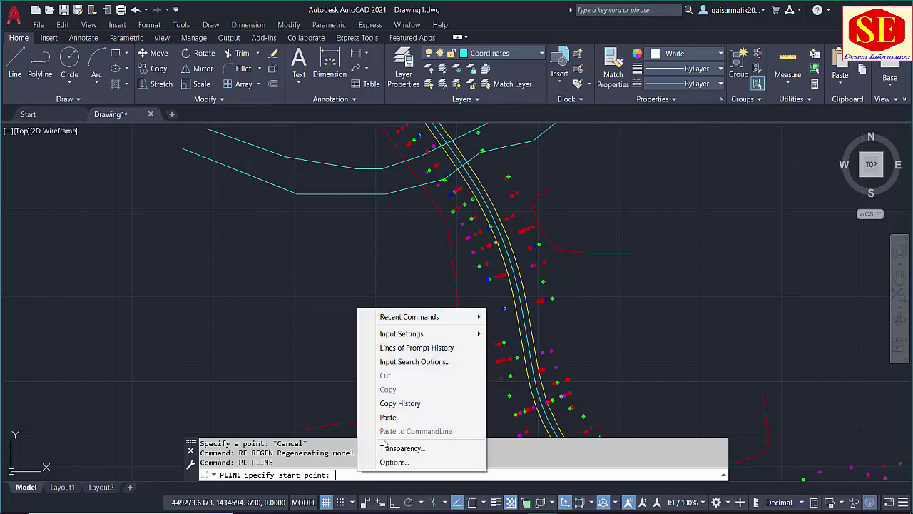
{"action": "left_click", "coordinate": [387, 414]}
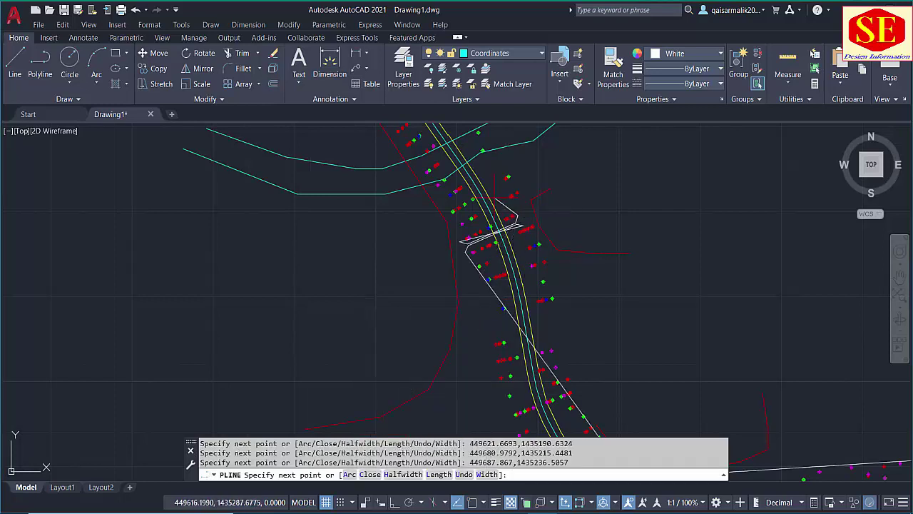
{"action": "key", "text": "Escape"}
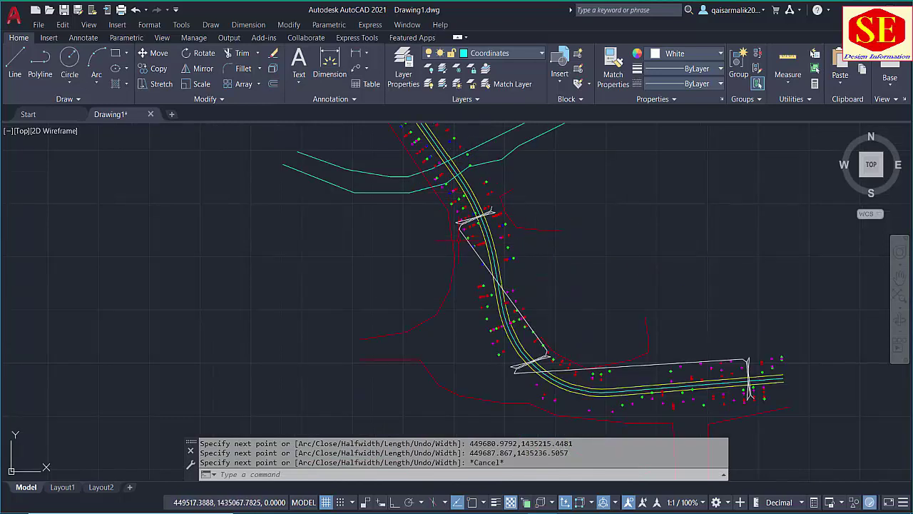
Step: Explode the white culvert polyline into separate line segments
{"action": "scroll", "coordinate": [470, 225], "scroll_direction": "up", "scroll_amount": 8}
{"action": "left_click", "coordinate": [410, 253]}
{"action": "type", "text": "x"}
{"action": "key", "text": "Return"}
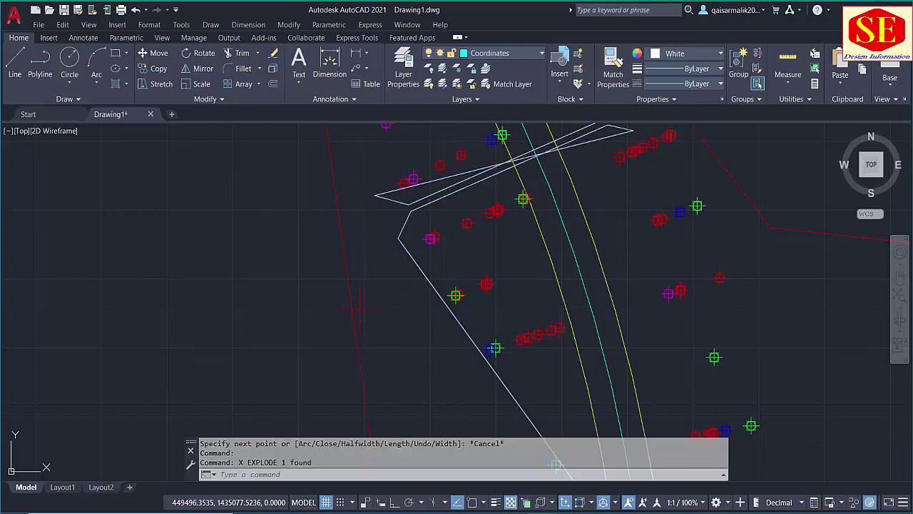
Step: Erase the long connecting line and the diagonal crossing line at the northern culvert
{"action": "type", "text": "e"}
{"action": "key", "text": "Return"}
{"action": "left_click", "coordinate": [389, 191]}
{"action": "type", "text": "e"}
{"action": "key", "text": "Return"}
{"action": "scroll", "coordinate": [514, 461], "scroll_direction": "down", "scroll_amount": 2}
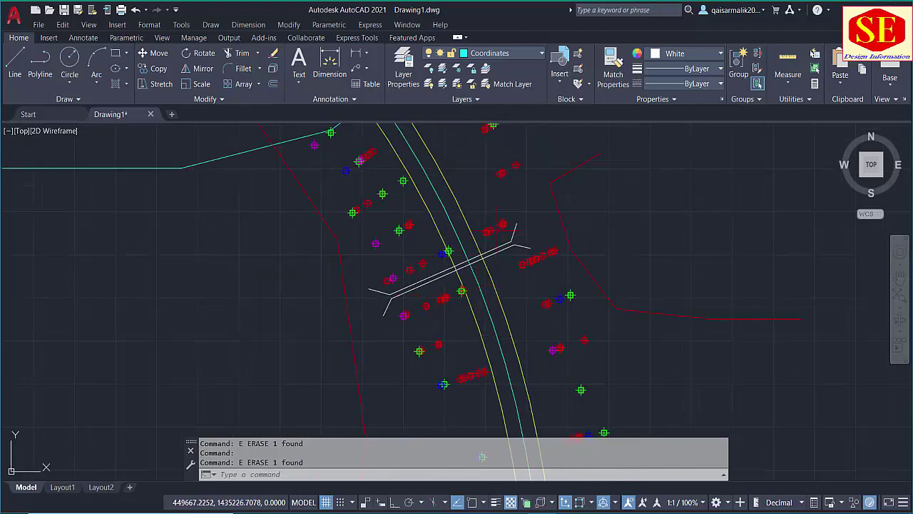
Step: Erase the long line connecting the culvert on the road's lower bend to the easternmost culvert
{"action": "scroll", "coordinate": [510, 232], "scroll_direction": "down", "scroll_amount": 2}
{"action": "scroll", "coordinate": [451, 230], "scroll_direction": "up", "scroll_amount": 3}
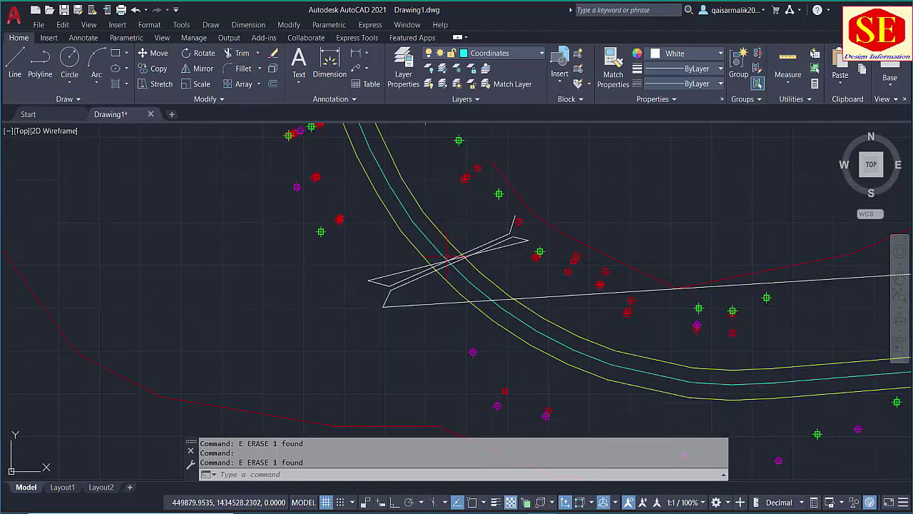
{"action": "left_click", "coordinate": [412, 300]}
{"action": "type", "text": "e"}
{"action": "key", "text": "Return"}
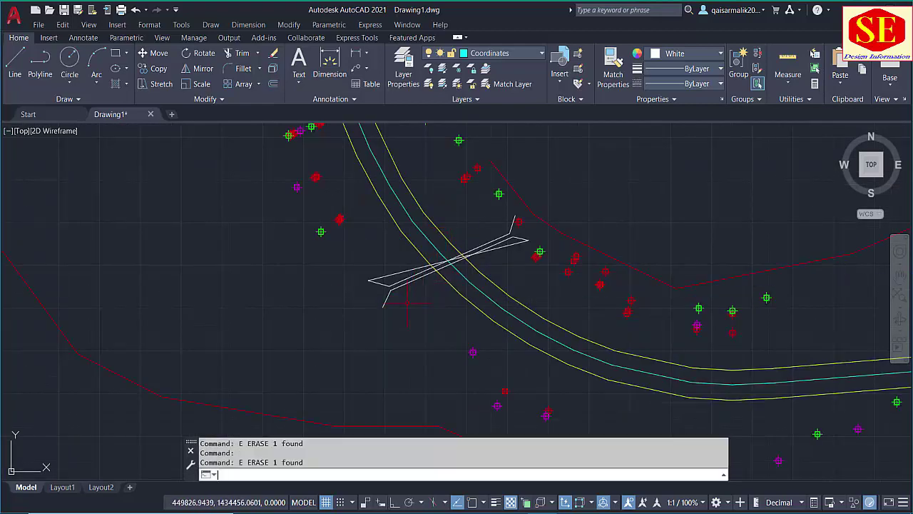
Step: Erase the diagonal line crossing between the wing ends of the culvert on the road's lower bend
{"action": "scroll", "coordinate": [498, 221], "scroll_direction": "up", "scroll_amount": 2}
{"action": "left_click", "coordinate": [343, 320]}
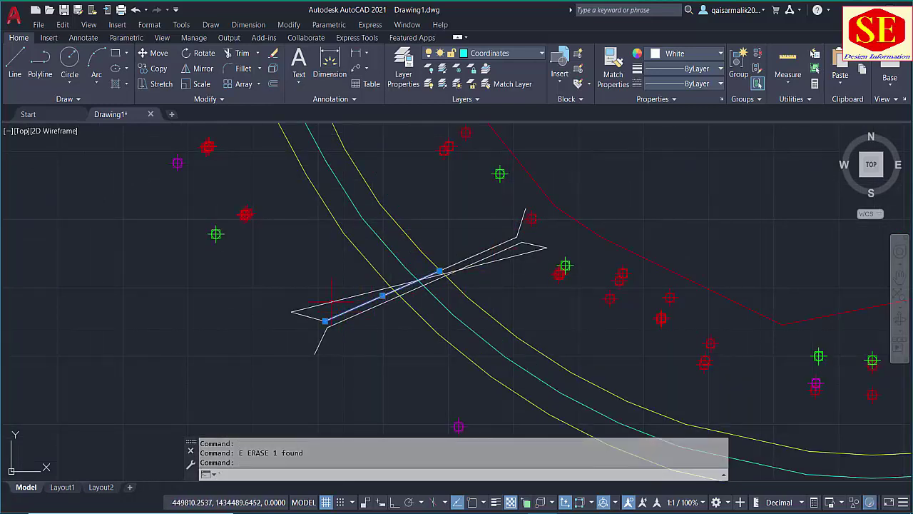
{"action": "key", "text": "Escape"}
{"action": "left_click", "coordinate": [314, 306]}
{"action": "type", "text": "e"}
{"action": "key", "text": "Return"}
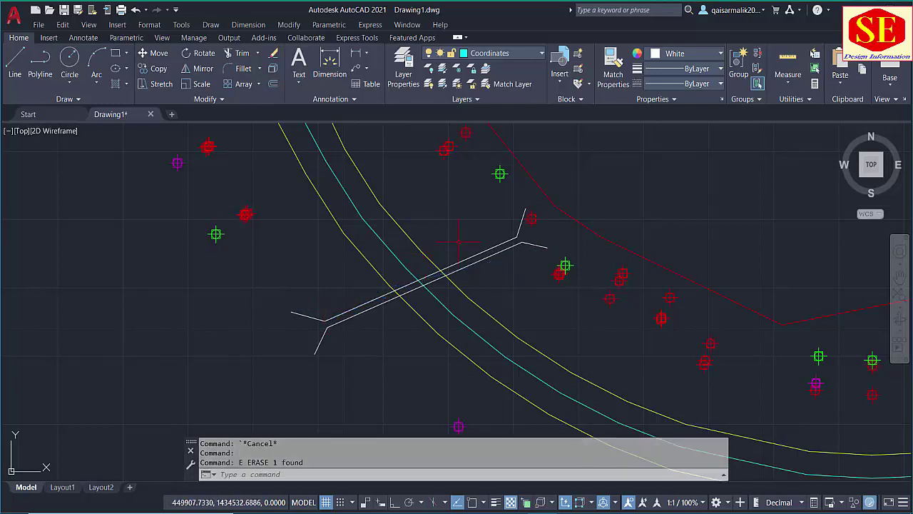
Step: Erase the diagonal line crossing between the wing ends of the easternmost culvert
{"action": "scroll", "coordinate": [284, 277], "scroll_direction": "down", "scroll_amount": 5}
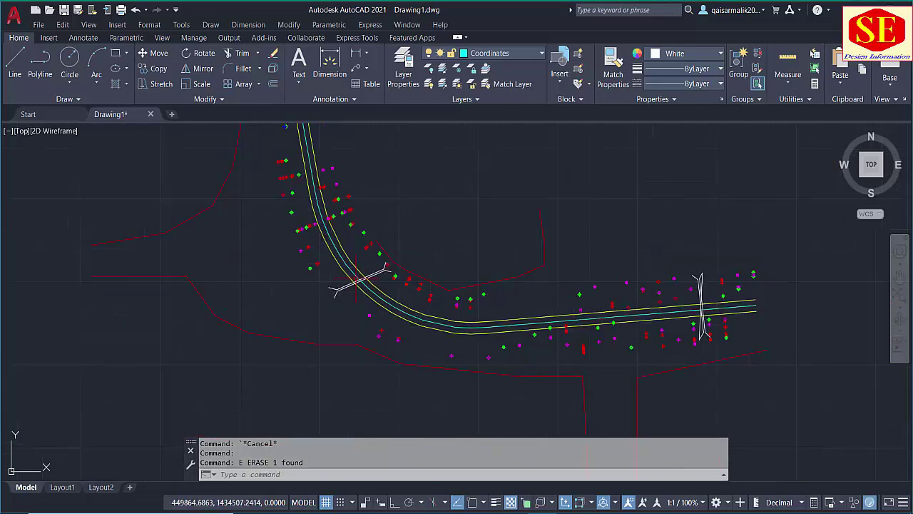
{"action": "scroll", "coordinate": [769, 325], "scroll_direction": "up", "scroll_amount": 5}
{"action": "left_click", "coordinate": [531, 343]}
{"action": "left_click", "coordinate": [536, 332]}
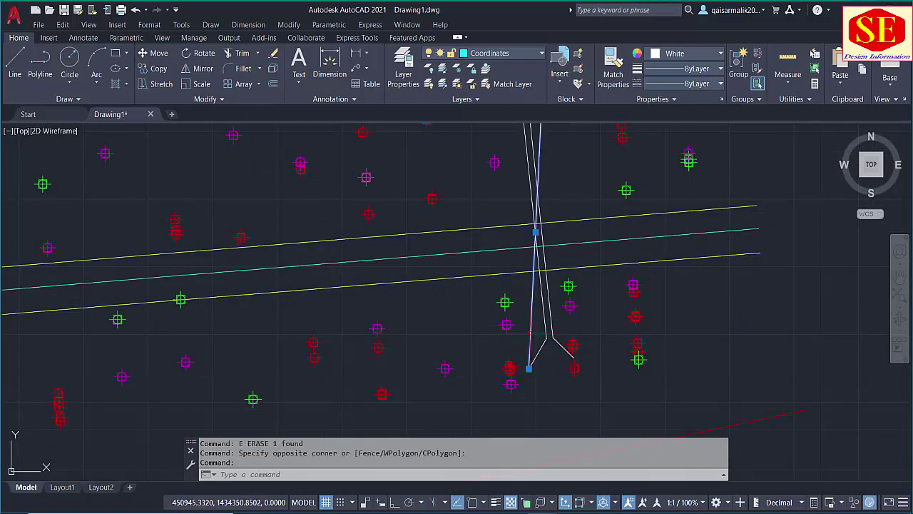
{"action": "type", "text": "e"}
{"action": "key", "text": "Return"}
{"action": "scroll", "coordinate": [443, 359], "scroll_direction": "down", "scroll_amount": 6}
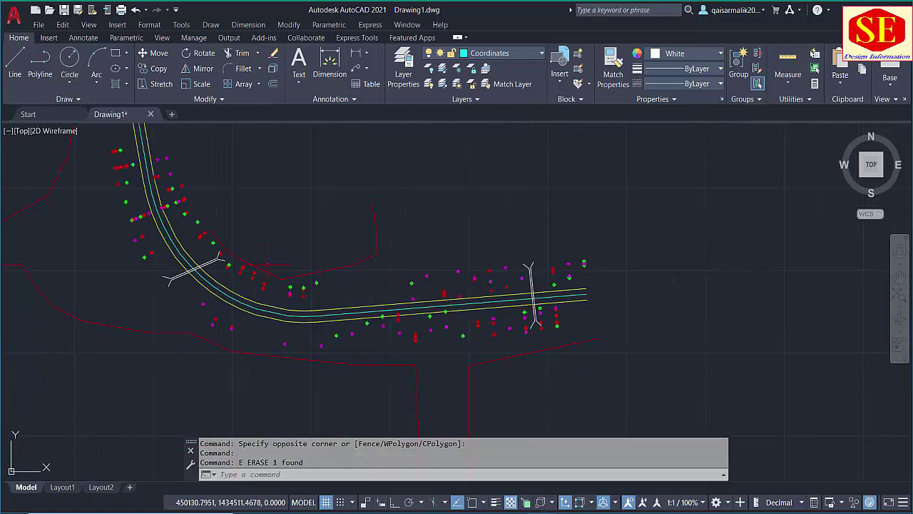
Step: Inspect the cleaned-up culvert outlines and the plotted survey points along the whole road alignment
{"action": "scroll", "coordinate": [345, 269], "scroll_direction": "down", "scroll_amount": 2}
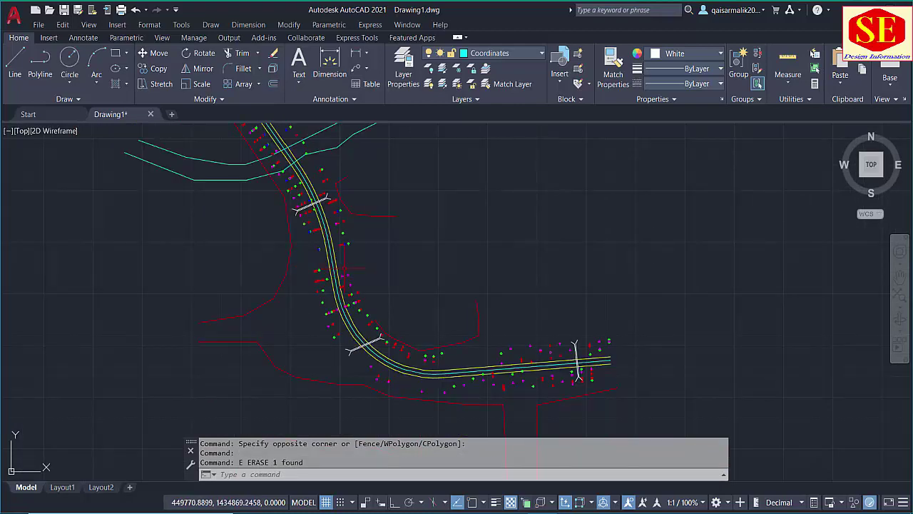
{"action": "left_click_drag", "start_coordinate": [326, 205], "coordinate": [341, 247]}
{"action": "scroll", "coordinate": [341, 248], "scroll_direction": "up", "scroll_amount": 2}
{"action": "key", "text": "Escape"}
{"action": "scroll", "coordinate": [332, 229], "scroll_direction": "up", "scroll_amount": 3}
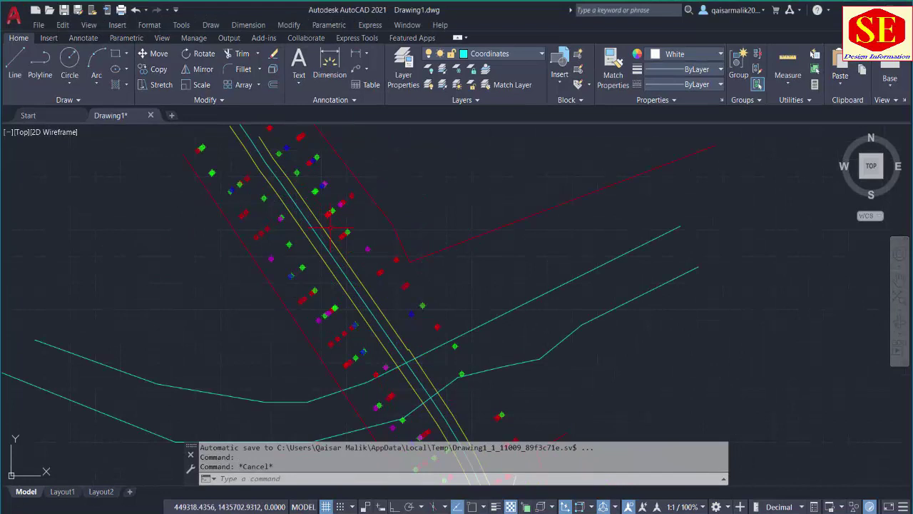
{"action": "scroll", "coordinate": [355, 325], "scroll_direction": "down", "scroll_amount": 4}
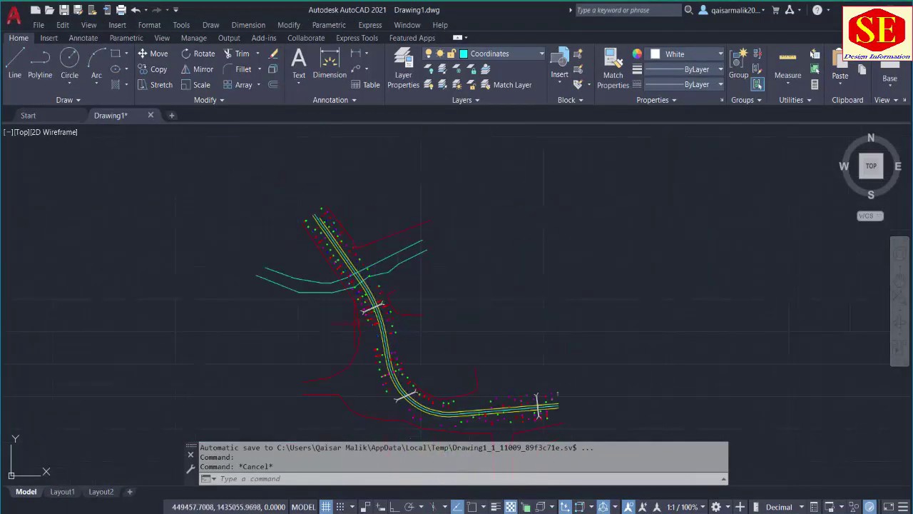
{"action": "scroll", "coordinate": [355, 322], "scroll_direction": "up", "scroll_amount": 4}
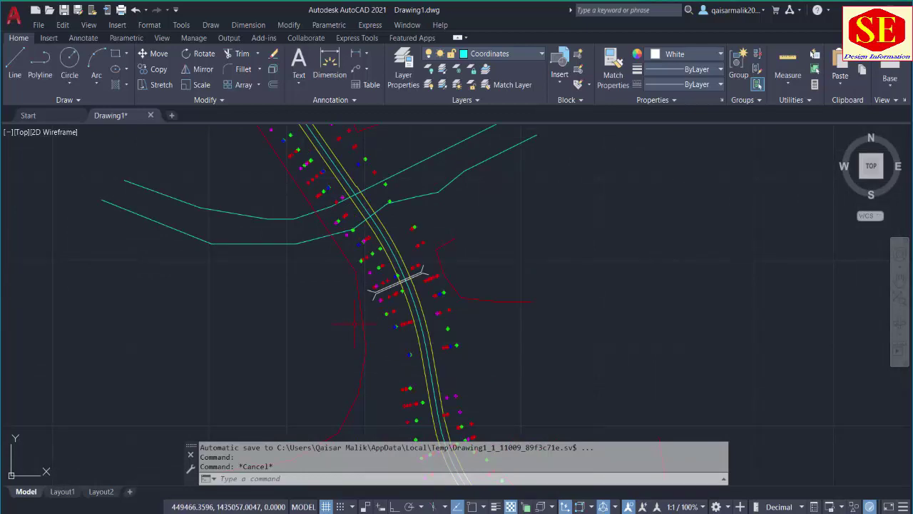
{"action": "scroll", "coordinate": [385, 227], "scroll_direction": "up", "scroll_amount": 4}
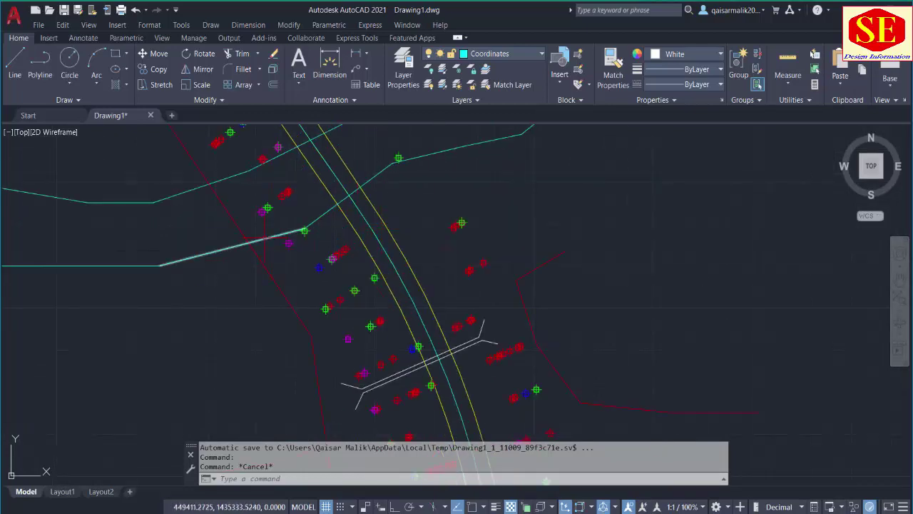
{"action": "scroll", "coordinate": [273, 238], "scroll_direction": "down", "scroll_amount": 2}
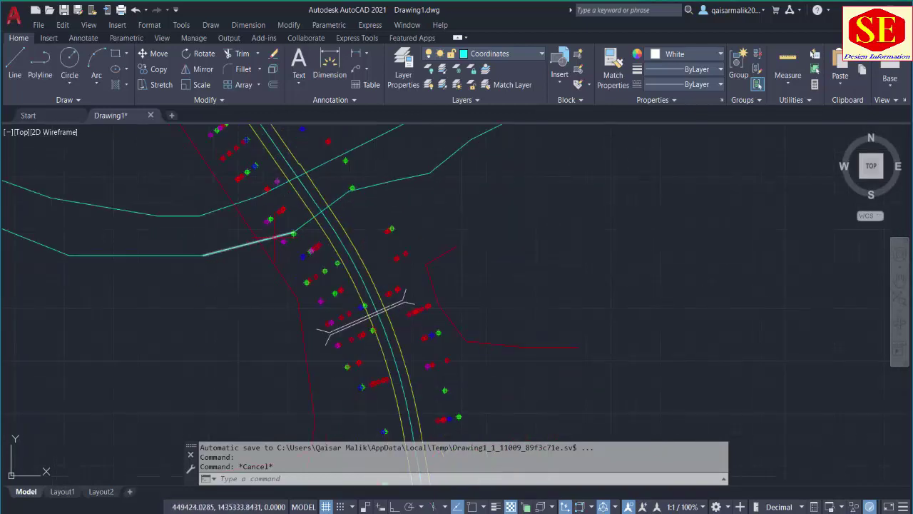
{"action": "scroll", "coordinate": [280, 239], "scroll_direction": "down", "scroll_amount": 3}
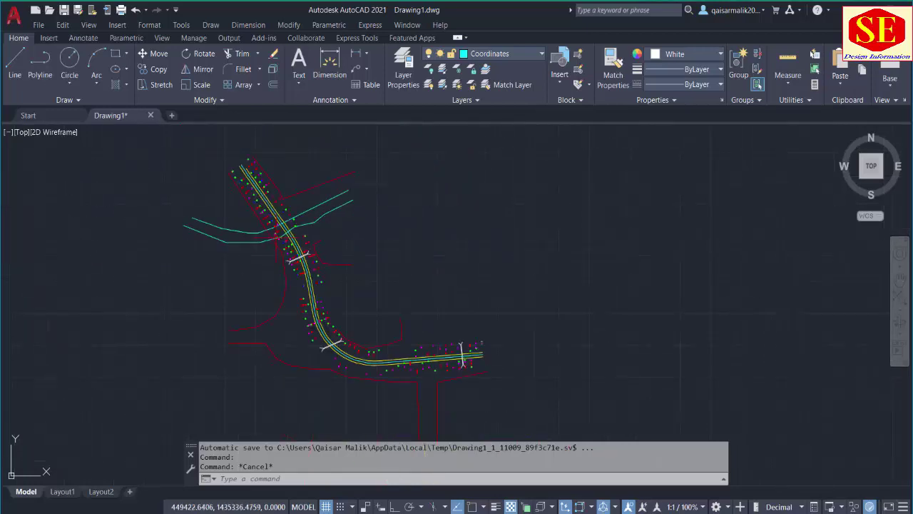
{"action": "scroll", "coordinate": [313, 230], "scroll_direction": "up", "scroll_amount": 4}
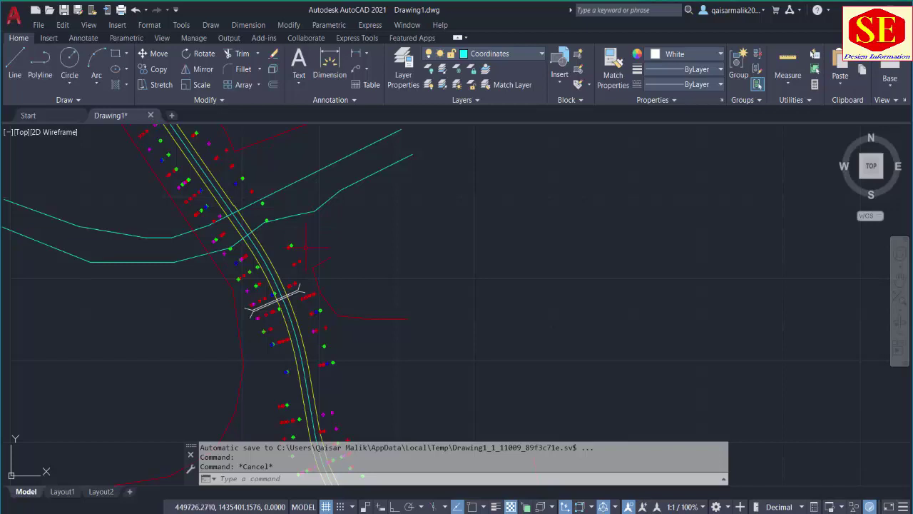
Step: Switch to the Excel workbook and set the name of point descriptions to BM
{"action": "key", "text": "alt+Tab"}
{"action": "key", "text": "ctrl+c"}
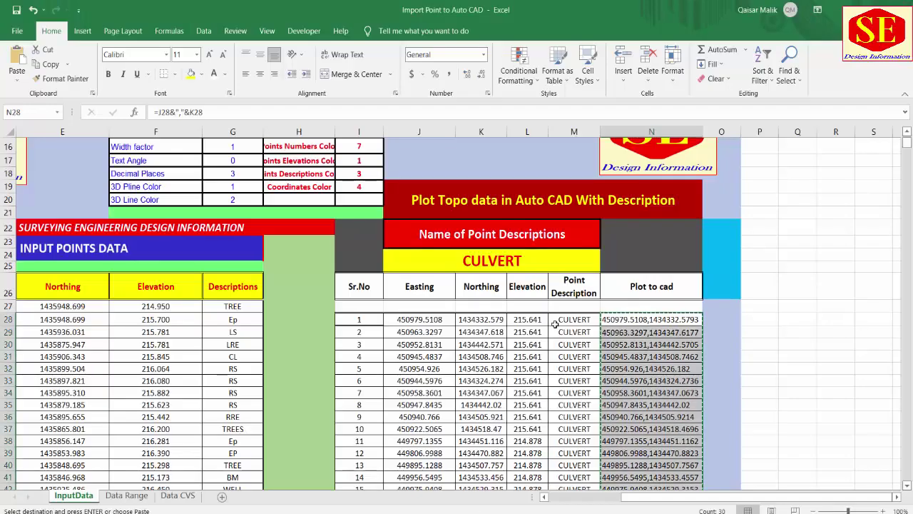
{"action": "left_click", "coordinate": [253, 432]}
{"action": "scroll", "coordinate": [302, 378], "scroll_direction": "down", "scroll_amount": 2}
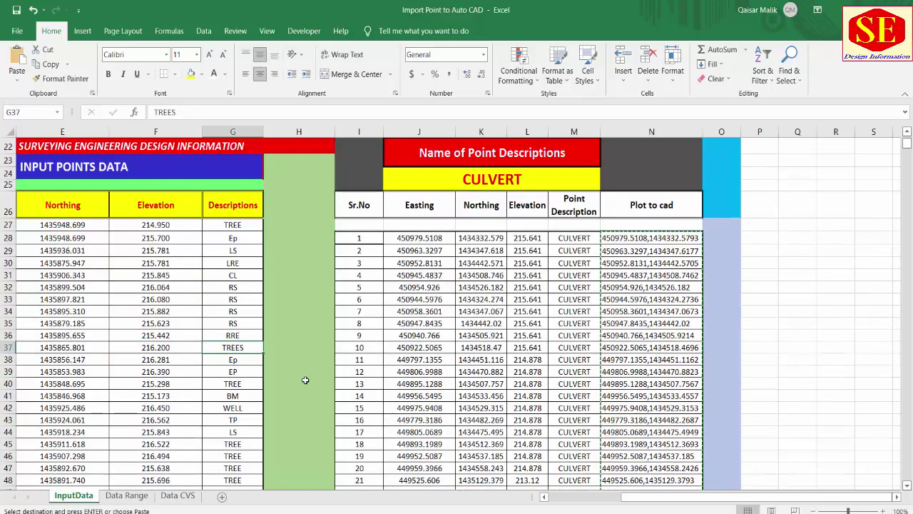
{"action": "left_click", "coordinate": [233, 396]}
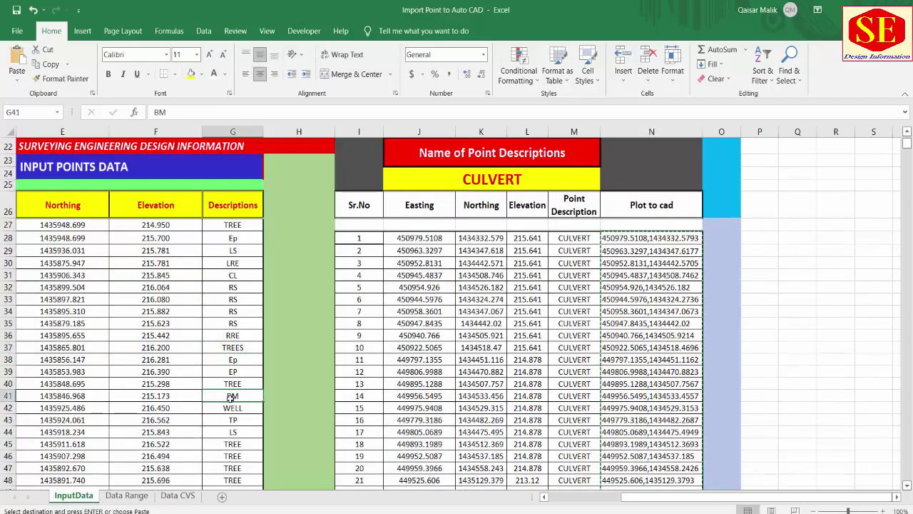
{"action": "scroll", "coordinate": [418, 356], "scroll_direction": "up", "scroll_amount": 2}
{"action": "left_click", "coordinate": [499, 261]}
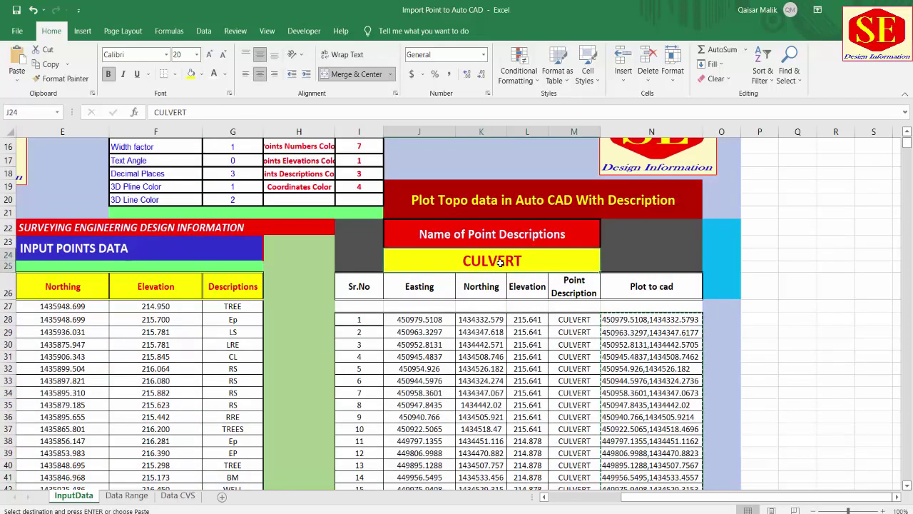
{"action": "type", "text": "BM"}
{"action": "key", "text": "Return"}
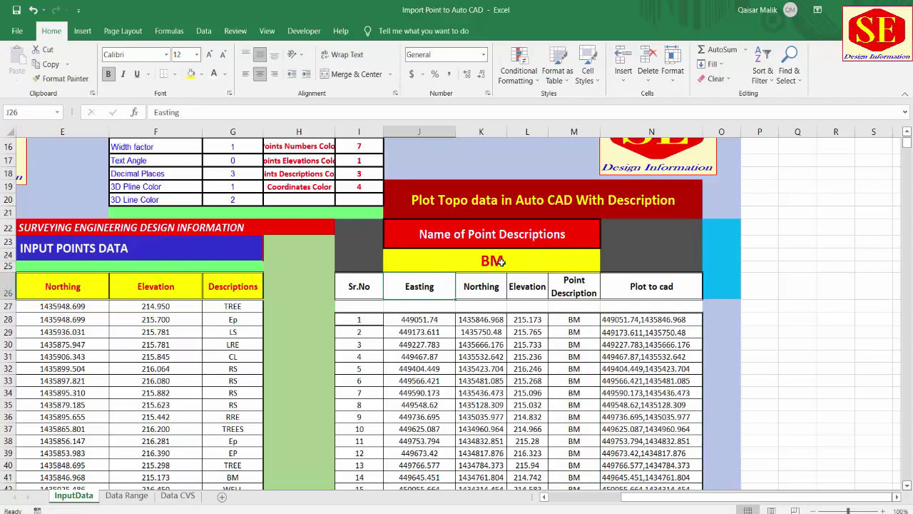
Step: Copy the BM coordinates in N28:N52 of the Plot to cad column
{"action": "scroll", "coordinate": [589, 258], "scroll_direction": "down", "scroll_amount": 2}
{"action": "left_click_drag", "start_coordinate": [634, 239], "coordinate": [660, 447]}
{"action": "right_click", "coordinate": [665, 428]}
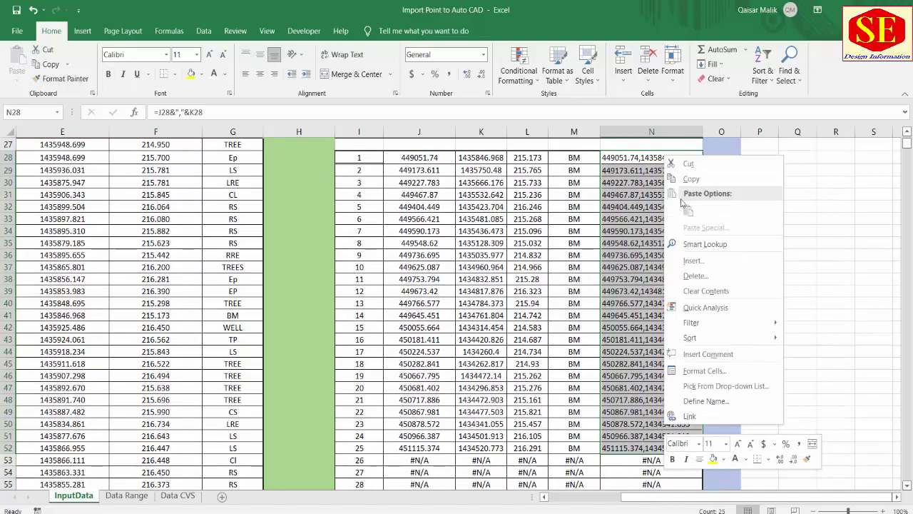
{"action": "left_click", "coordinate": [692, 179]}
Step: Switch to AutoCAD, plot the BM points by pasting the copied coordinates into the Multiple Point command, and end the command
{"action": "key", "text": "alt+Tab"}
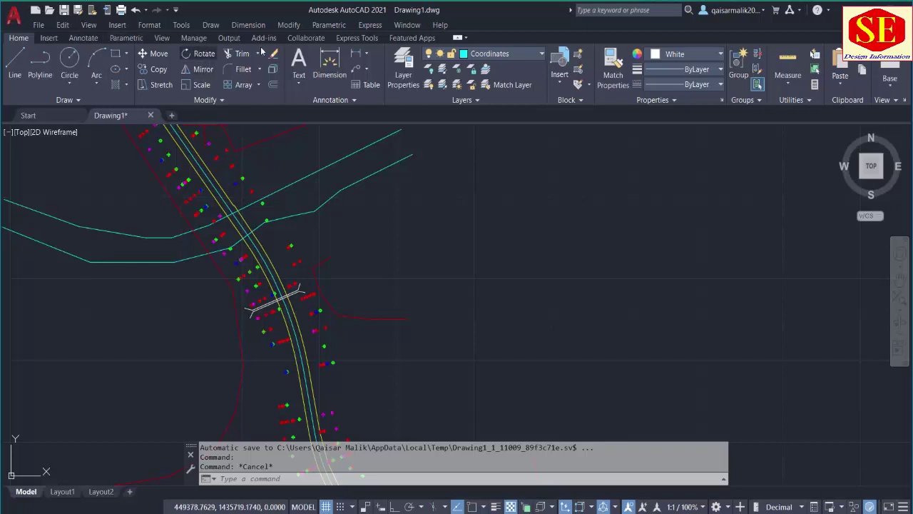
{"action": "left_click", "coordinate": [192, 29]}
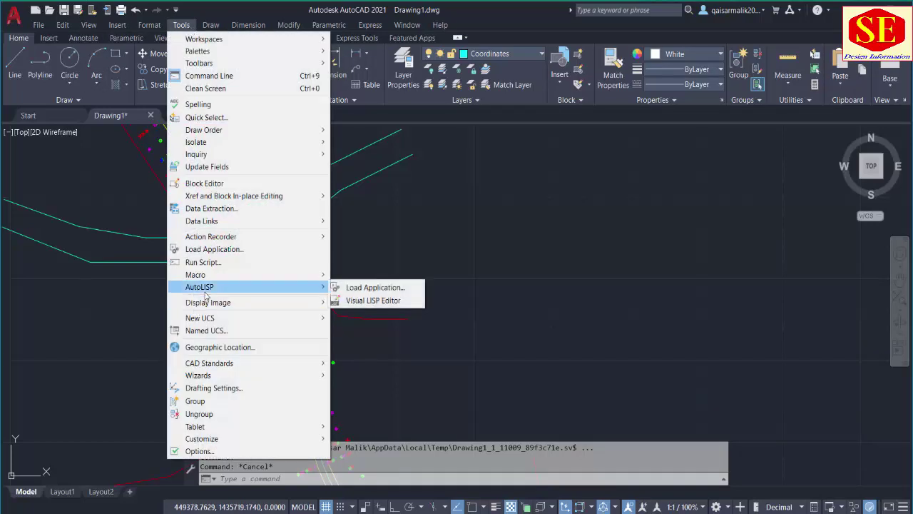
{"action": "mouse_move", "coordinate": [210, 25]}
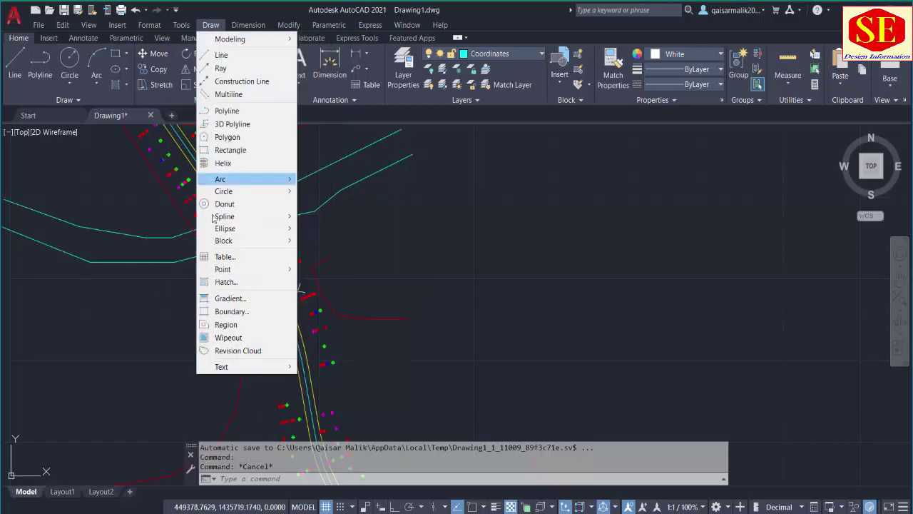
{"action": "mouse_move", "coordinate": [293, 269]}
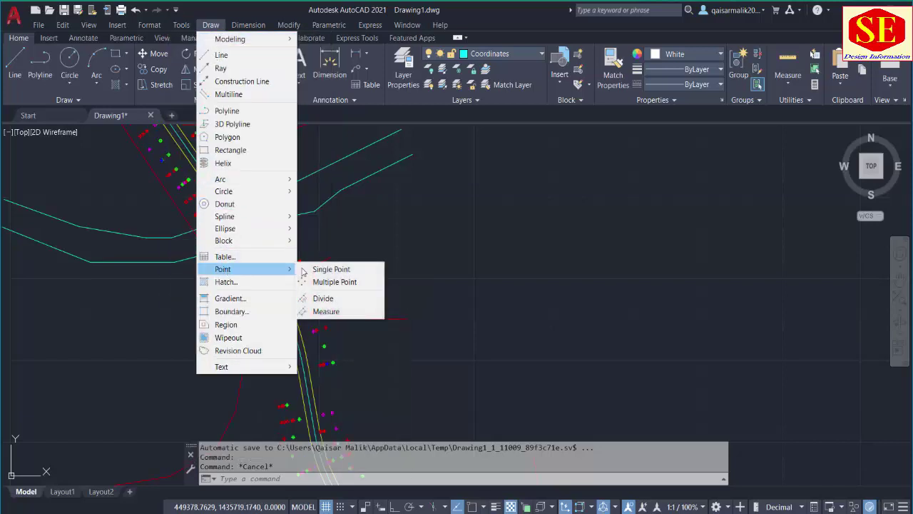
{"action": "left_click", "coordinate": [348, 286]}
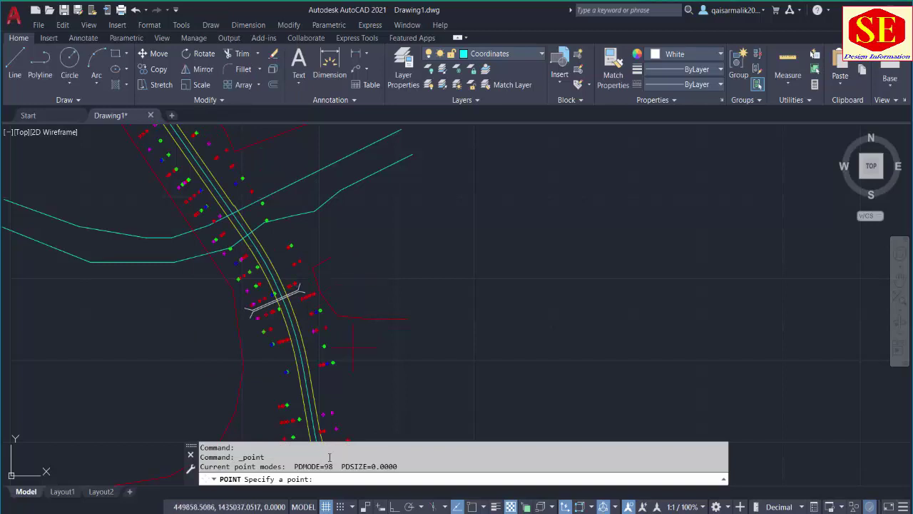
{"action": "right_click", "coordinate": [359, 478]}
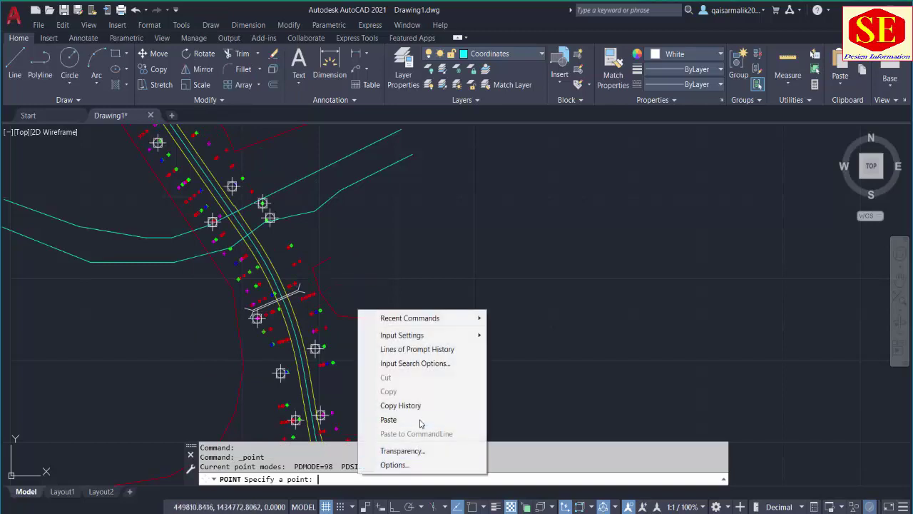
{"action": "left_click", "coordinate": [420, 422]}
{"action": "left_click_drag", "start_coordinate": [423, 311], "coordinate": [563, 335]}
{"action": "scroll", "coordinate": [406, 235], "scroll_direction": "up", "scroll_amount": 10}
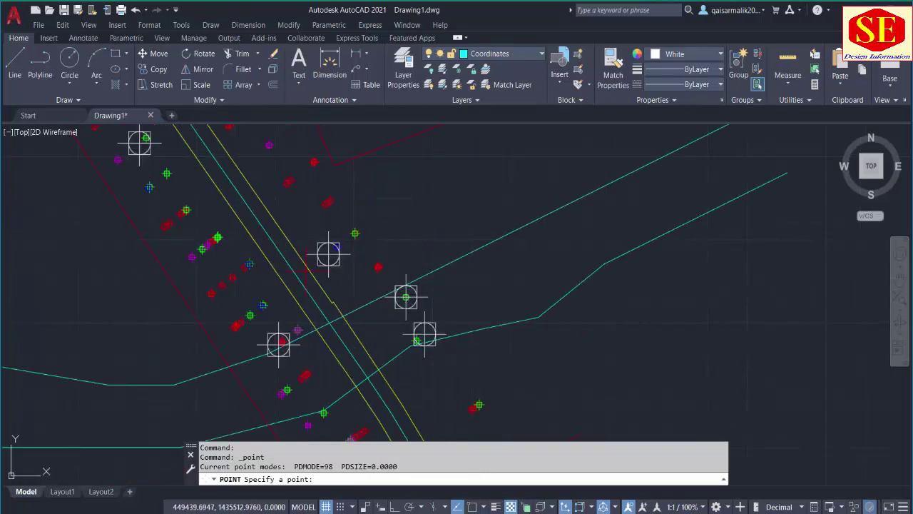
{"action": "key", "text": "Escape"}
Step: Regenerate the drawing to refresh the point symbols and check the BM points beside the road
{"action": "type", "text": "RE"}
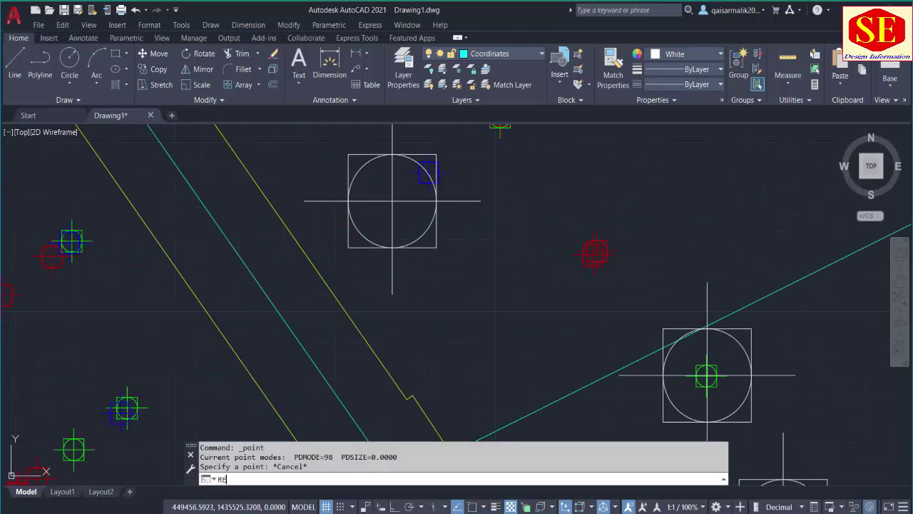
{"action": "key", "text": "Return"}
{"action": "scroll", "coordinate": [389, 212], "scroll_direction": "down", "scroll_amount": 4}
{"action": "scroll", "coordinate": [385, 182], "scroll_direction": "up", "scroll_amount": 5}
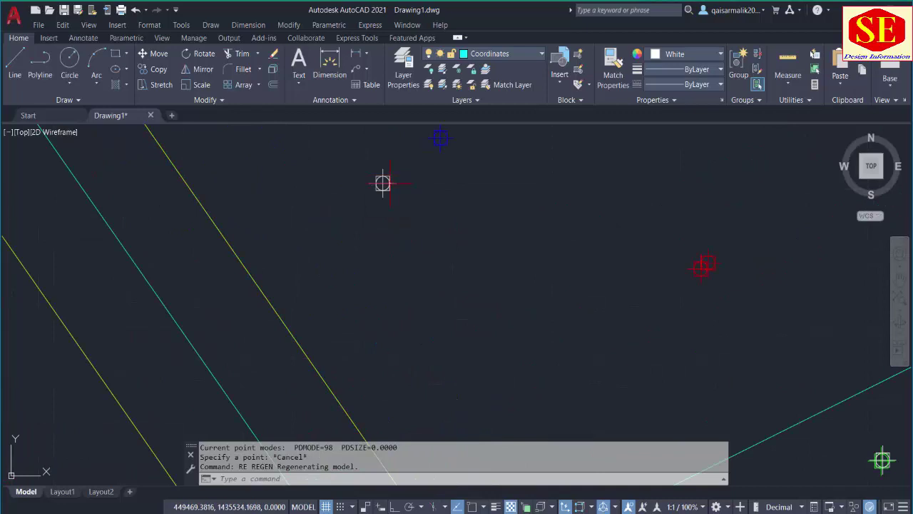
{"action": "scroll", "coordinate": [383, 183], "scroll_direction": "down", "scroll_amount": 3}
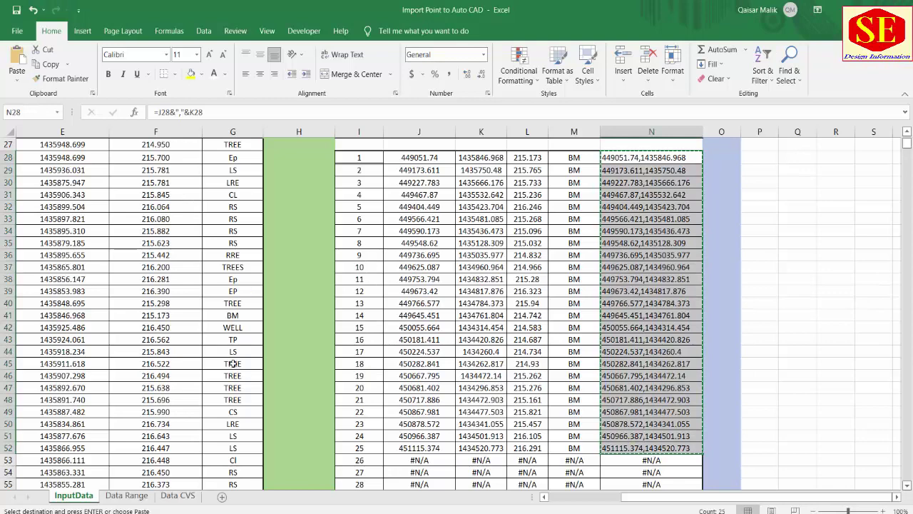
Step: In the Excel workbook, copy the PYLON description from cell G61 and paste it as the name of point descriptions
{"action": "scroll", "coordinate": [234, 371], "scroll_direction": "down", "scroll_amount": 3}
{"action": "left_click", "coordinate": [233, 361]}
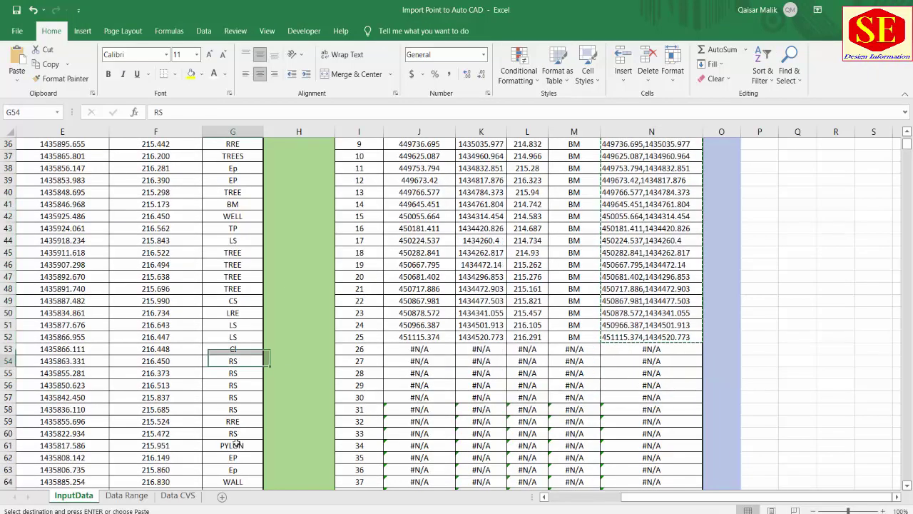
{"action": "scroll", "coordinate": [234, 428], "scroll_direction": "down", "scroll_amount": 2}
{"action": "left_click", "coordinate": [238, 373]}
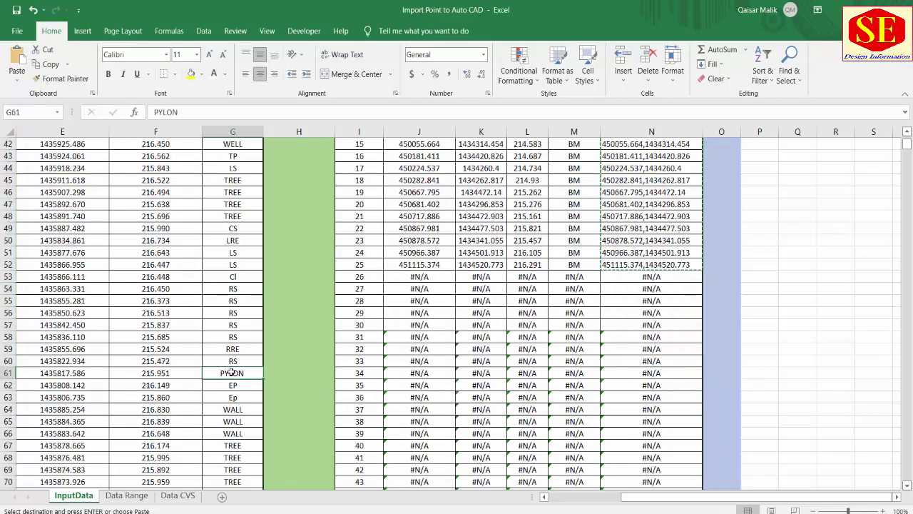
{"action": "right_click", "coordinate": [236, 373]}
{"action": "left_click", "coordinate": [269, 113]}
{"action": "scroll", "coordinate": [750, 330], "scroll_direction": "up", "scroll_amount": 11}
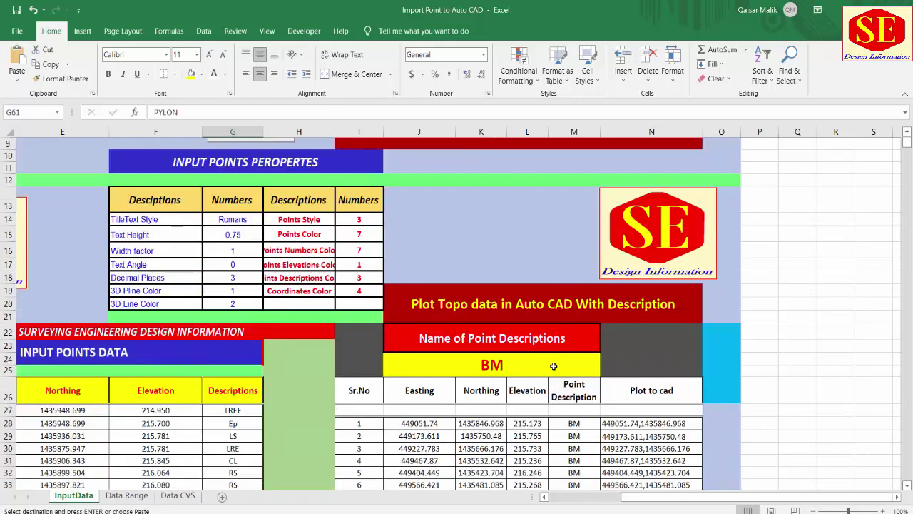
{"action": "left_click", "coordinate": [496, 363]}
{"action": "right_click", "coordinate": [496, 364]}
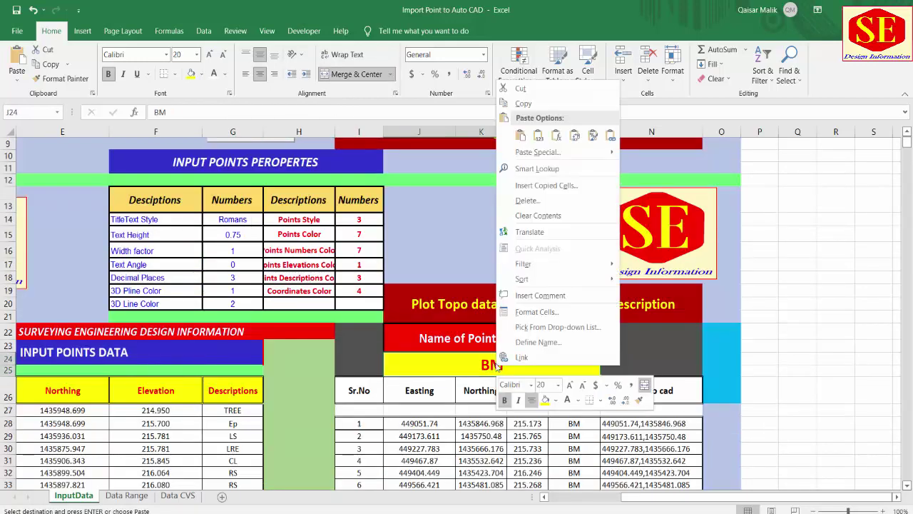
{"action": "left_click", "coordinate": [520, 137]}
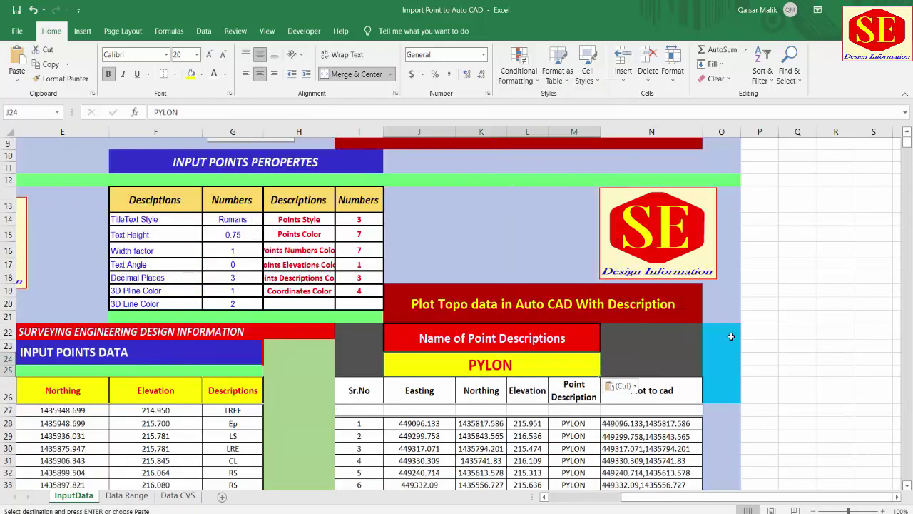
Step: Copy the PYLON coordinates in N28:N90 of the Plot to cad column
{"action": "scroll", "coordinate": [608, 381], "scroll_direction": "down", "scroll_amount": 6}
{"action": "scroll", "coordinate": [608, 381], "scroll_direction": "down", "scroll_amount": 9}
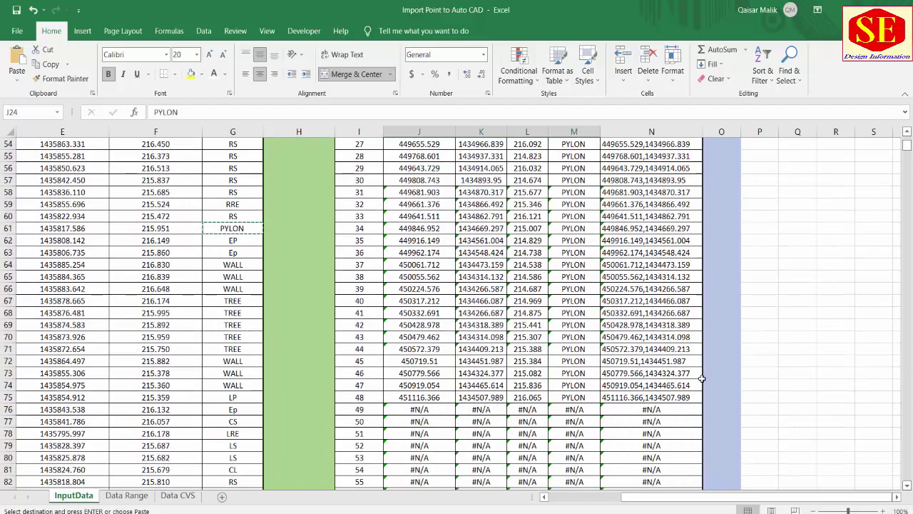
{"action": "scroll", "coordinate": [692, 378], "scroll_direction": "up", "scroll_amount": 11}
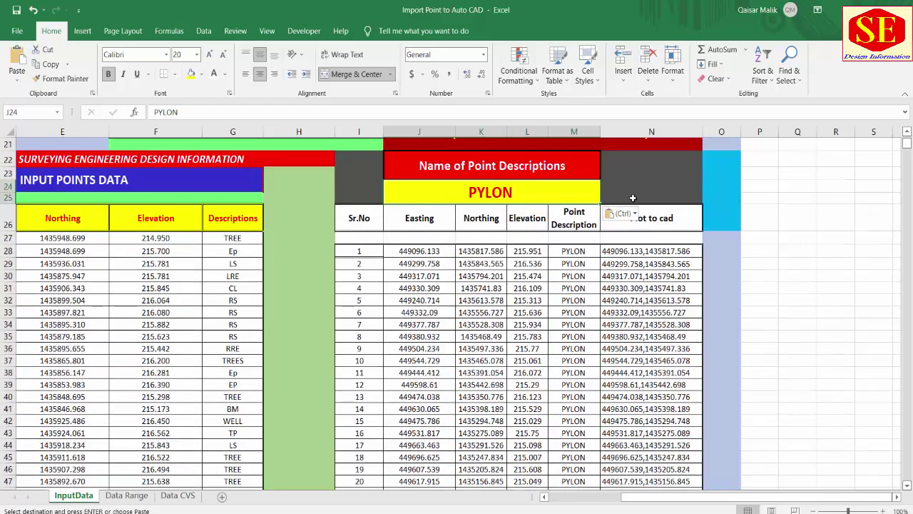
{"action": "left_click_drag", "start_coordinate": [639, 251], "coordinate": [706, 162]}
{"action": "left_click_drag", "start_coordinate": [651, 57], "coordinate": [653, 171]}
{"action": "right_click", "coordinate": [653, 172]}
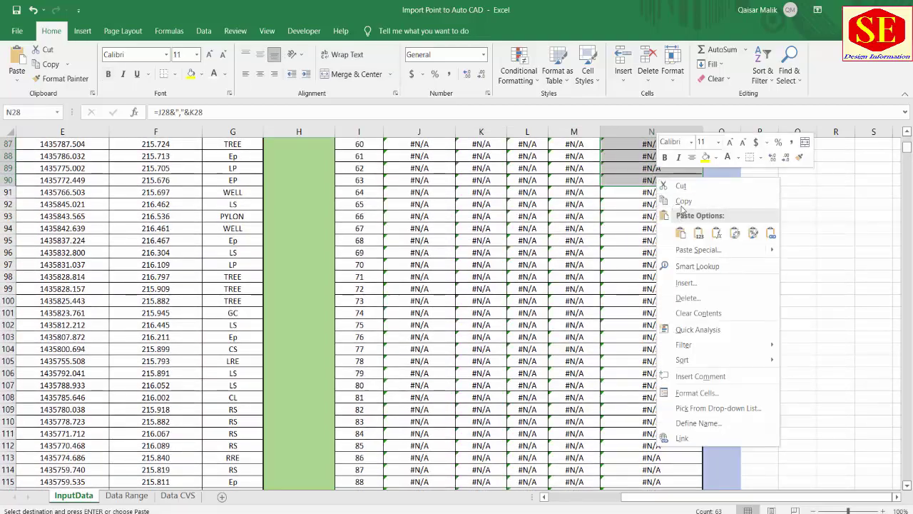
{"action": "left_click", "coordinate": [678, 204]}
{"action": "scroll", "coordinate": [457, 307], "scroll_direction": "up", "scroll_amount": 15}
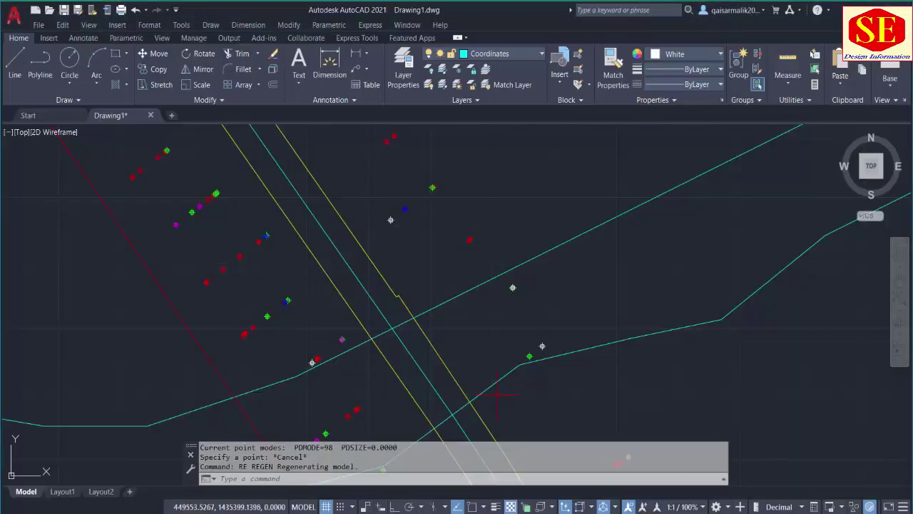
Step: Switch to AutoCAD, set the object colour to 254,234,185, and plot the PYLON points by pasting the copied coordinates into the Multiple Point command
{"action": "left_click", "coordinate": [683, 54]}
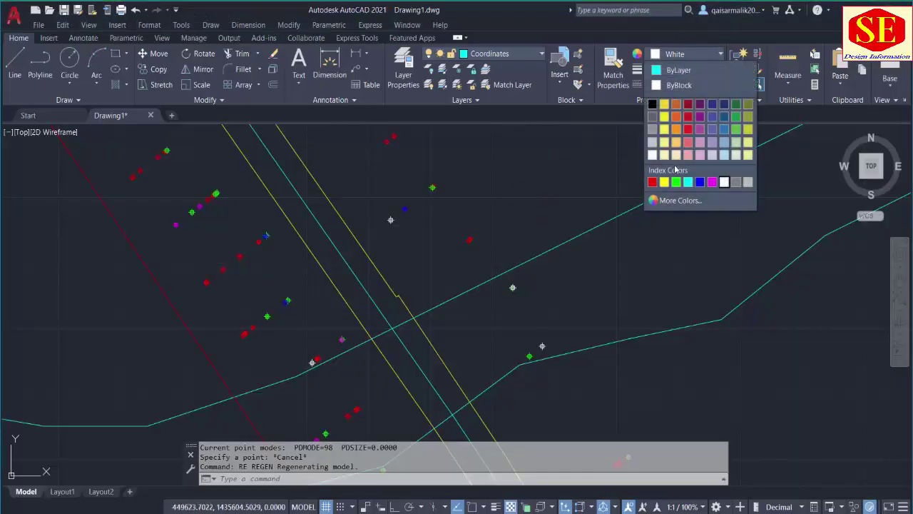
{"action": "left_click", "coordinate": [677, 156]}
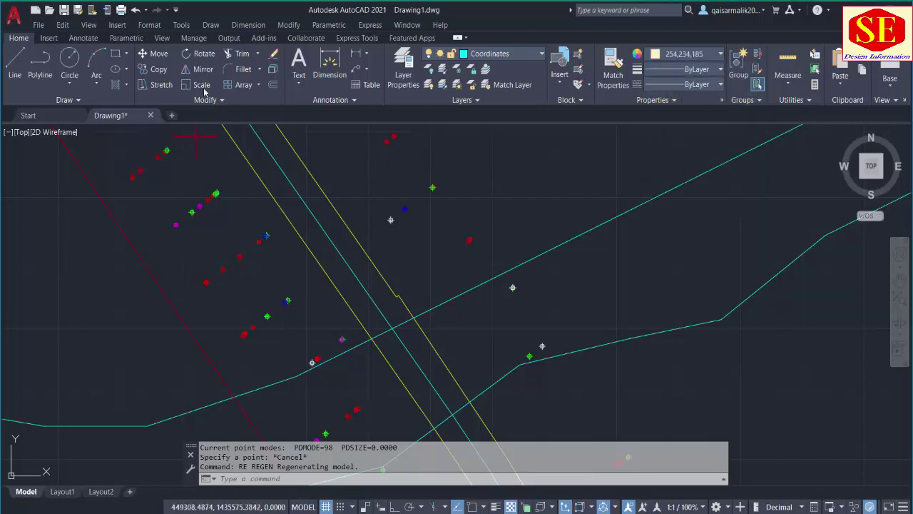
{"action": "left_click", "coordinate": [182, 25]}
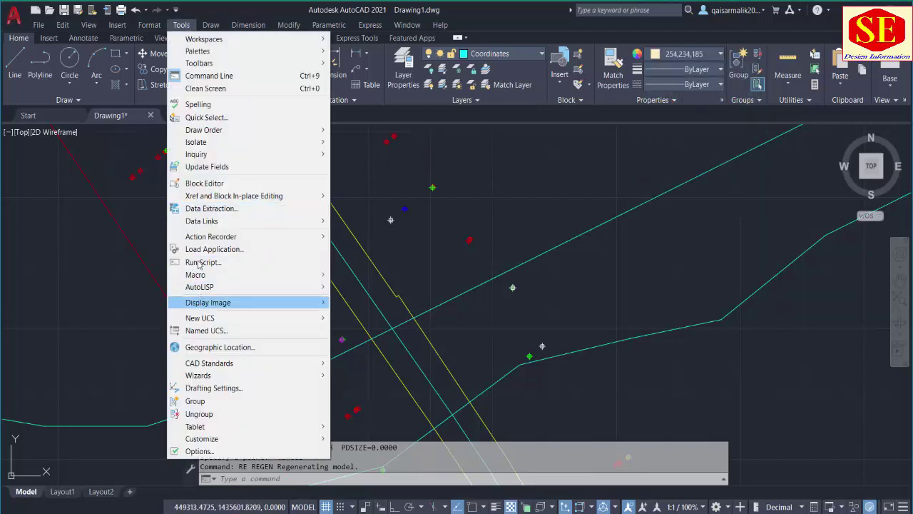
{"action": "mouse_move", "coordinate": [211, 25]}
{"action": "mouse_move", "coordinate": [243, 269]}
{"action": "left_click", "coordinate": [328, 283]}
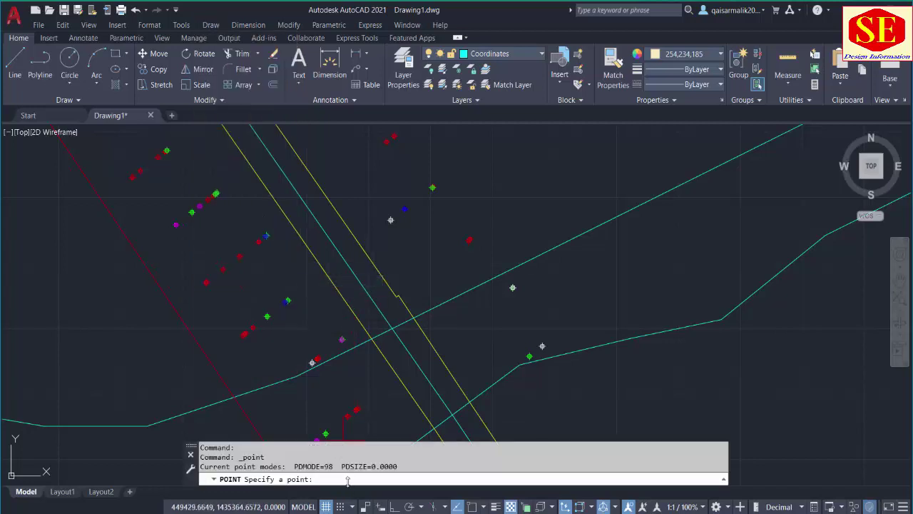
{"action": "right_click", "coordinate": [348, 480]}
{"action": "left_click", "coordinate": [402, 433]}
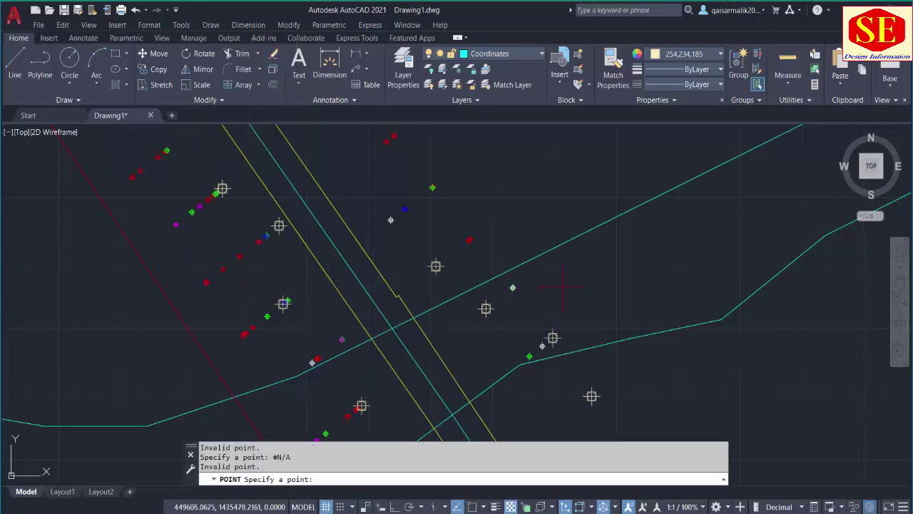
{"action": "key", "text": "Escape"}
{"action": "scroll", "coordinate": [429, 272], "scroll_direction": "up", "scroll_amount": 4}
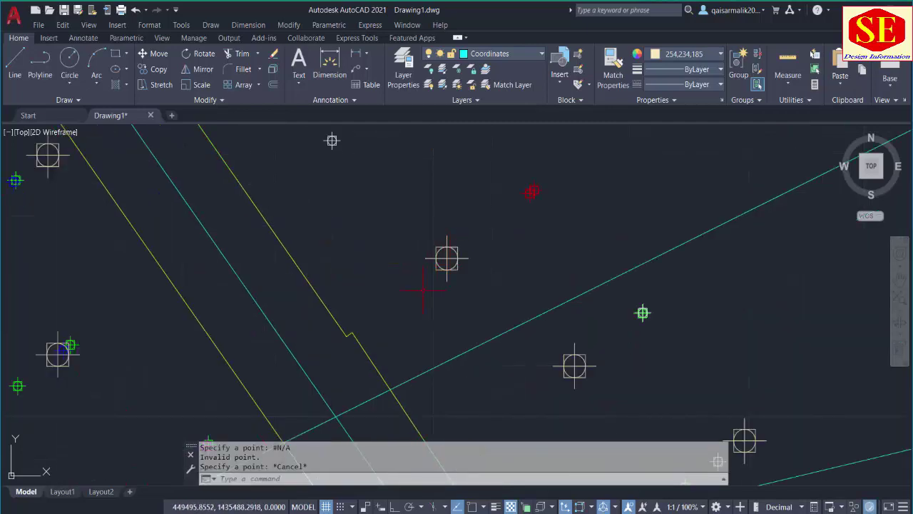
{"action": "scroll", "coordinate": [462, 289], "scroll_direction": "down", "scroll_amount": 4}
{"action": "scroll", "coordinate": [364, 262], "scroll_direction": "up", "scroll_amount": 2}
{"action": "scroll", "coordinate": [364, 262], "scroll_direction": "down", "scroll_amount": 3}
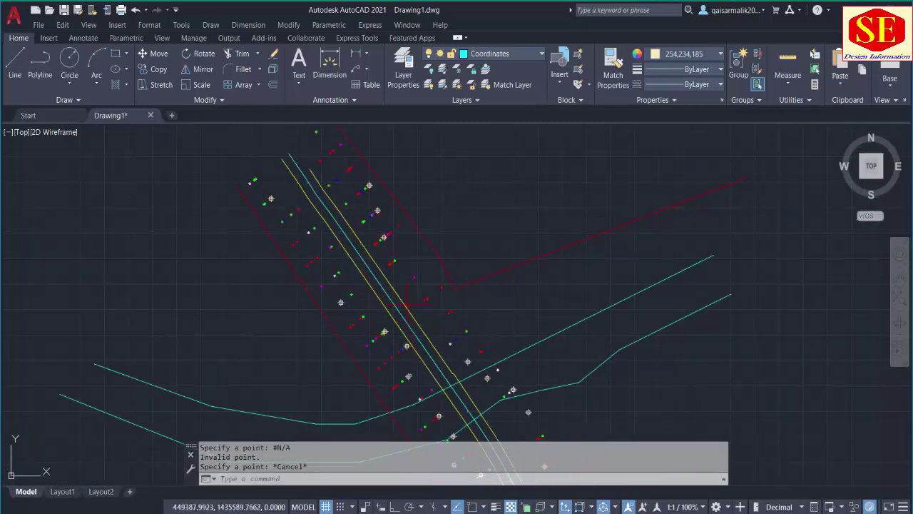
{"action": "scroll", "coordinate": [435, 273], "scroll_direction": "up", "scroll_amount": 2}
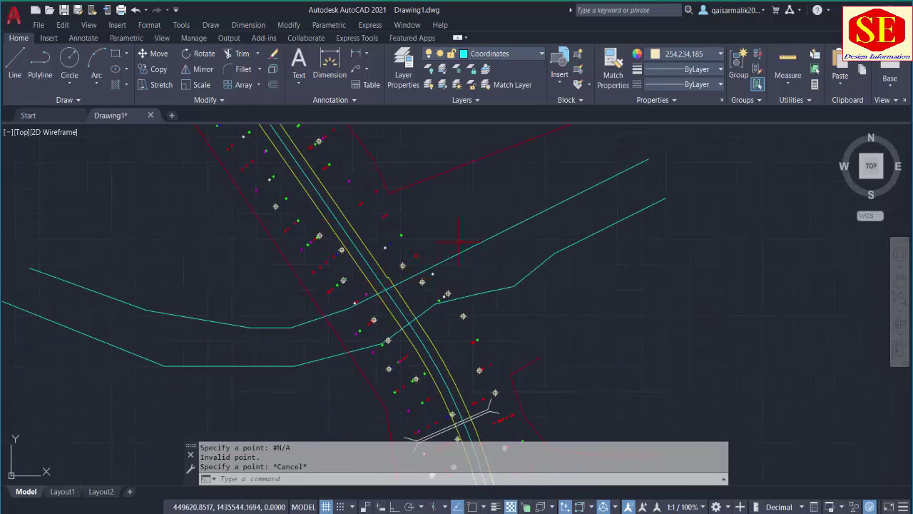
Step: Return to the Excel workbook, release the copied range, and set the name of point descriptions to CS
{"action": "key", "text": "alt+Tab"}
{"action": "scroll", "coordinate": [243, 324], "scroll_direction": "down", "scroll_amount": 3}
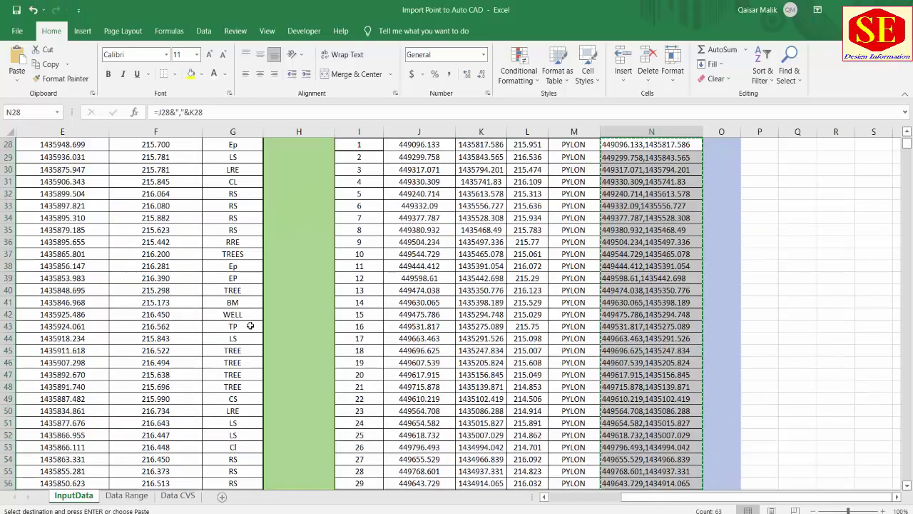
{"action": "left_click", "coordinate": [243, 325]}
{"action": "key", "text": "Escape"}
{"action": "scroll", "coordinate": [230, 375], "scroll_direction": "down", "scroll_amount": 1}
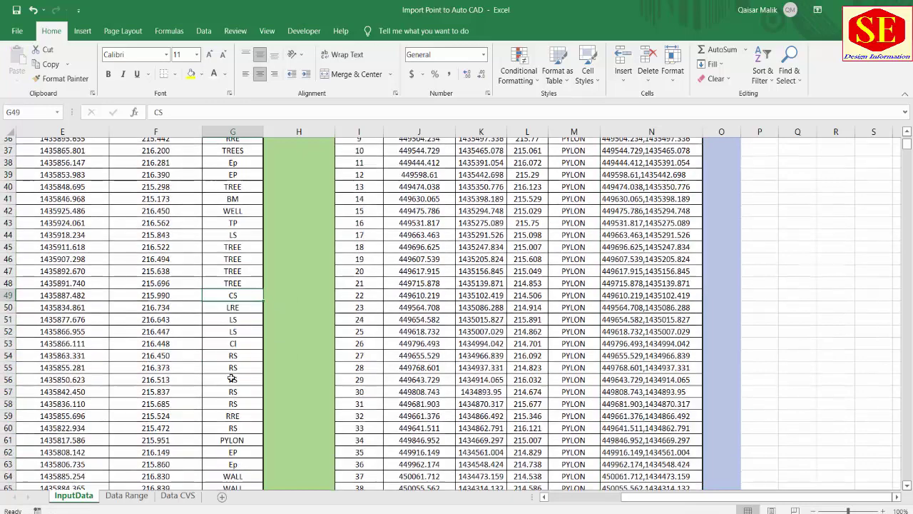
{"action": "scroll", "coordinate": [216, 304], "scroll_direction": "down", "scroll_amount": 2}
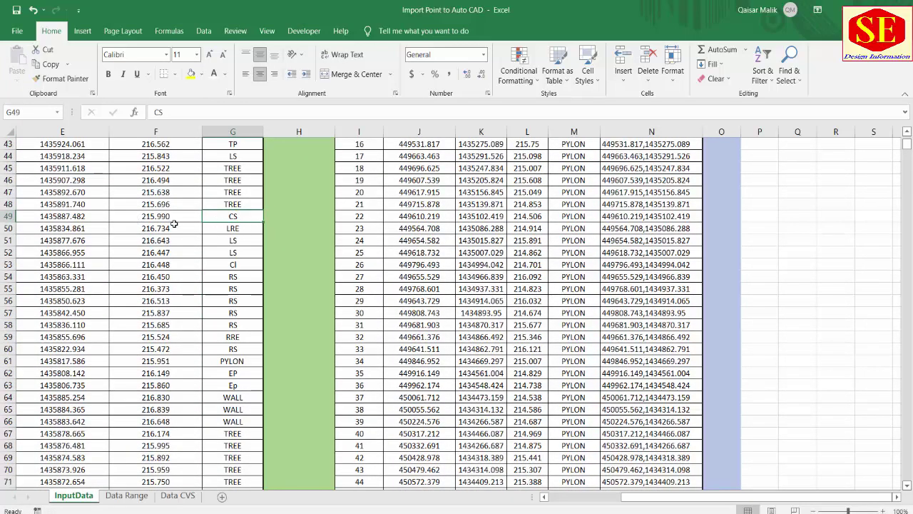
{"action": "scroll", "coordinate": [559, 264], "scroll_direction": "up", "scroll_amount": 7}
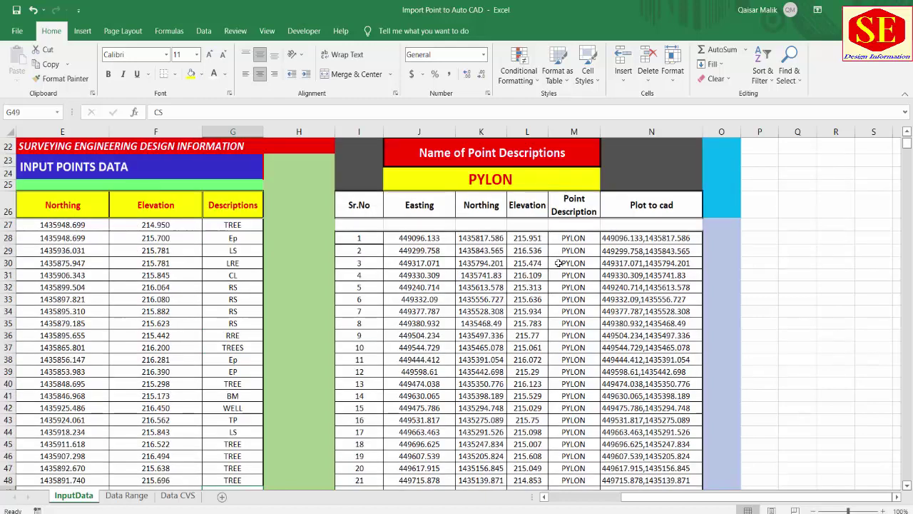
{"action": "left_click", "coordinate": [511, 183]}
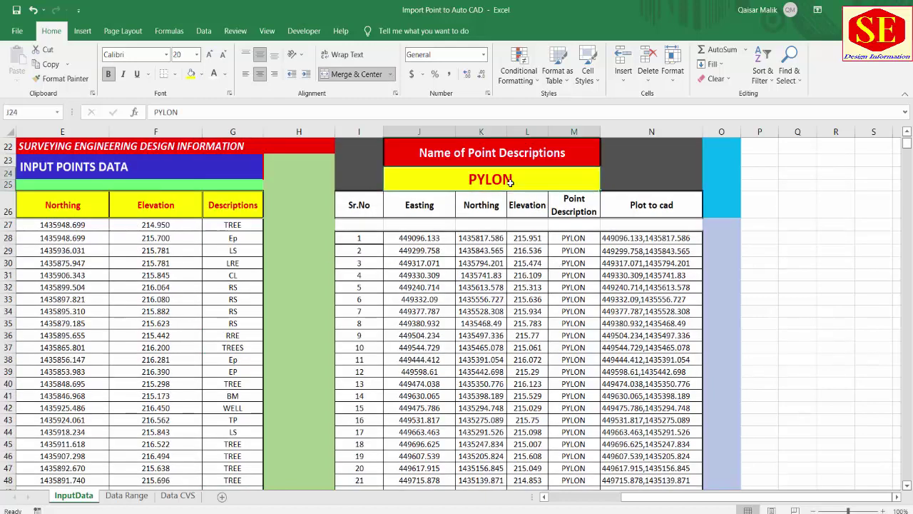
{"action": "type", "text": "CS"}
{"action": "key", "text": "Return"}
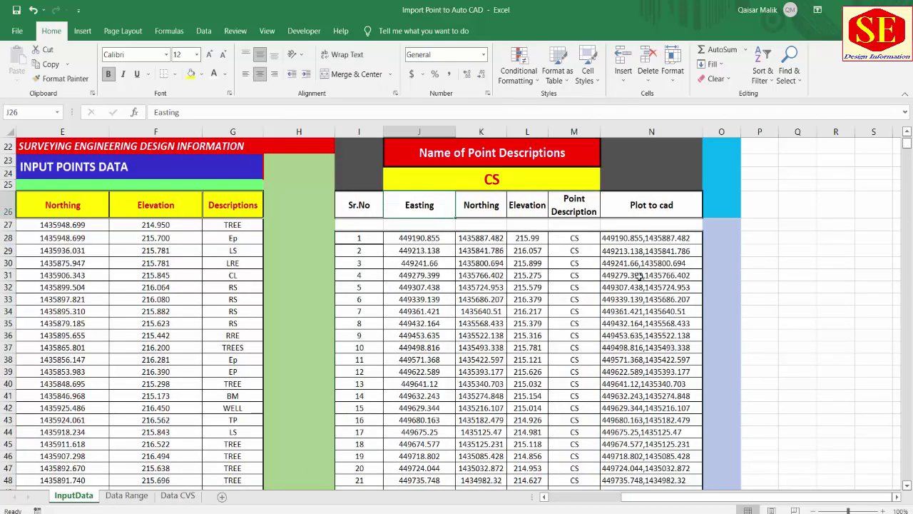
Step: Copy the CS coordinates in the Plot to cad column, from N28 down past the last CS row
{"action": "left_click_drag", "start_coordinate": [650, 238], "coordinate": [650, 313]}
{"action": "scroll", "coordinate": [651, 253], "scroll_direction": "up", "scroll_amount": 10}
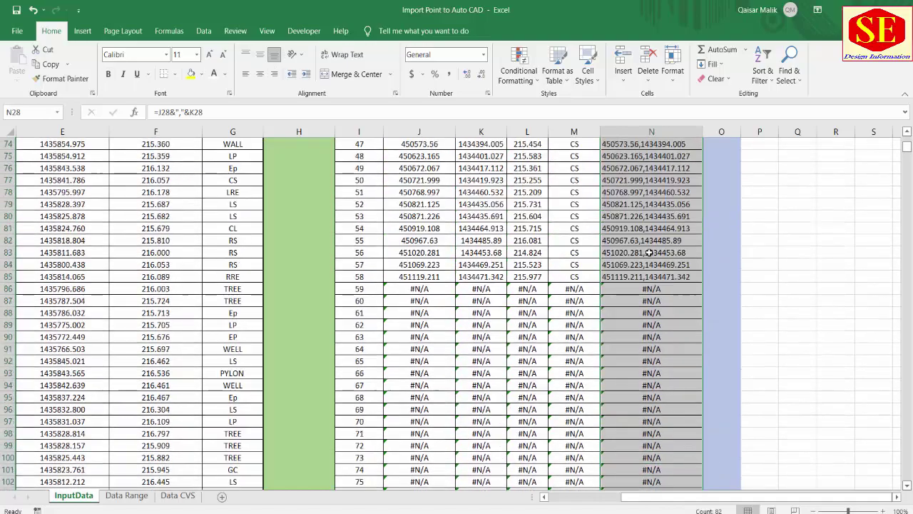
{"action": "right_click", "coordinate": [652, 214]}
{"action": "left_click", "coordinate": [683, 246]}
{"action": "scroll", "coordinate": [681, 245], "scroll_direction": "up", "scroll_amount": 20}
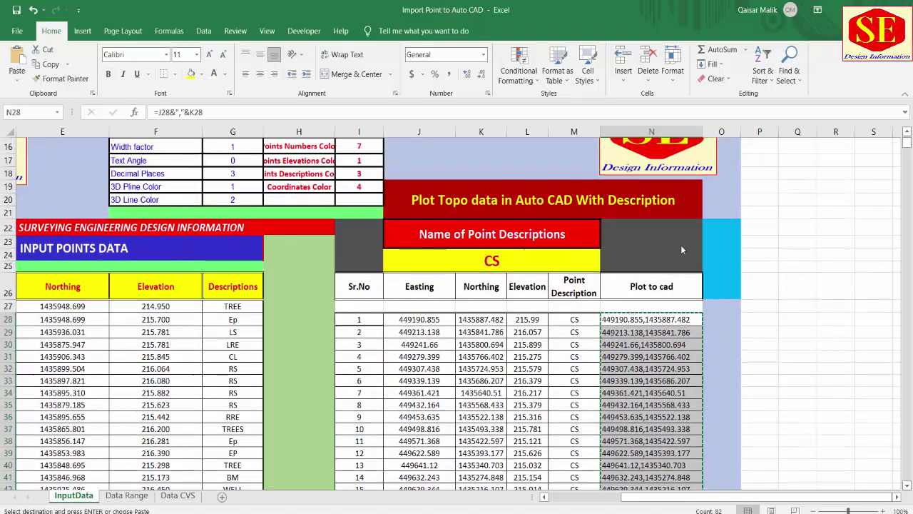
Step: Switch to AutoCAD and set the current object colour to Magenta
{"action": "key", "text": "alt+Tab"}
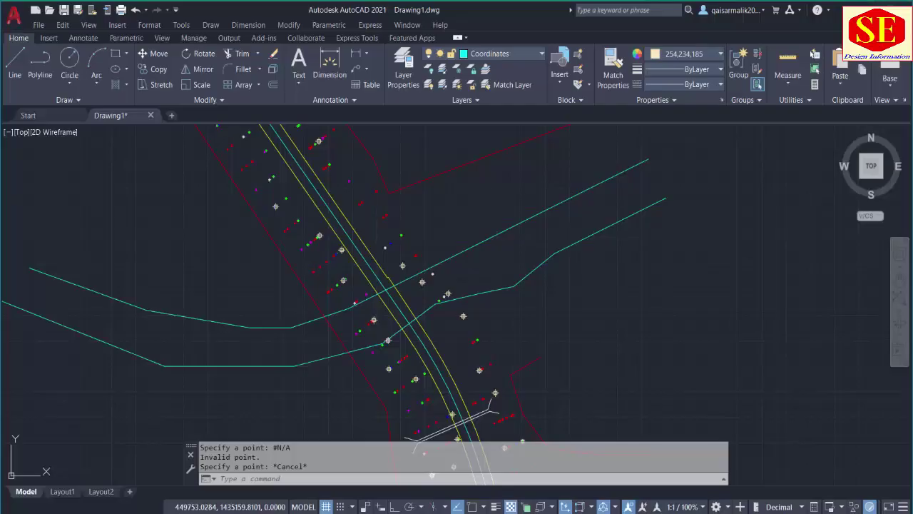
{"action": "left_click", "coordinate": [380, 480]}
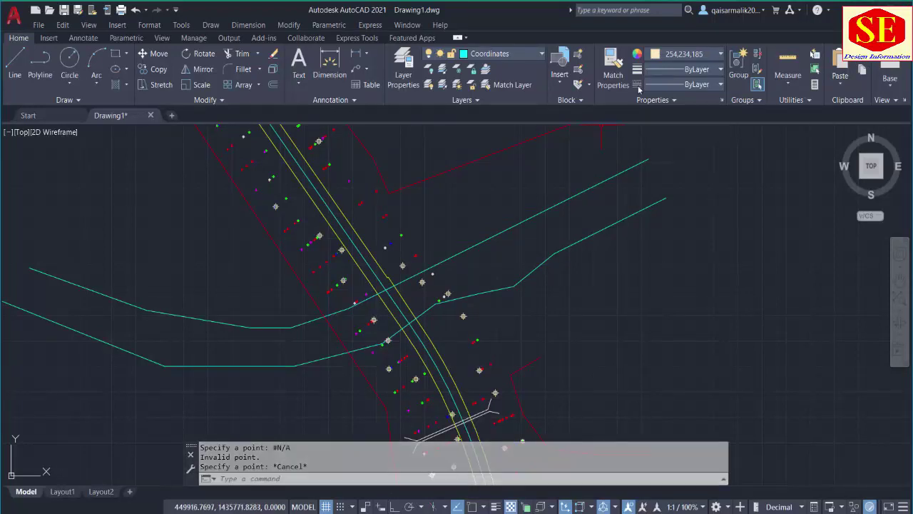
{"action": "left_click", "coordinate": [689, 55]}
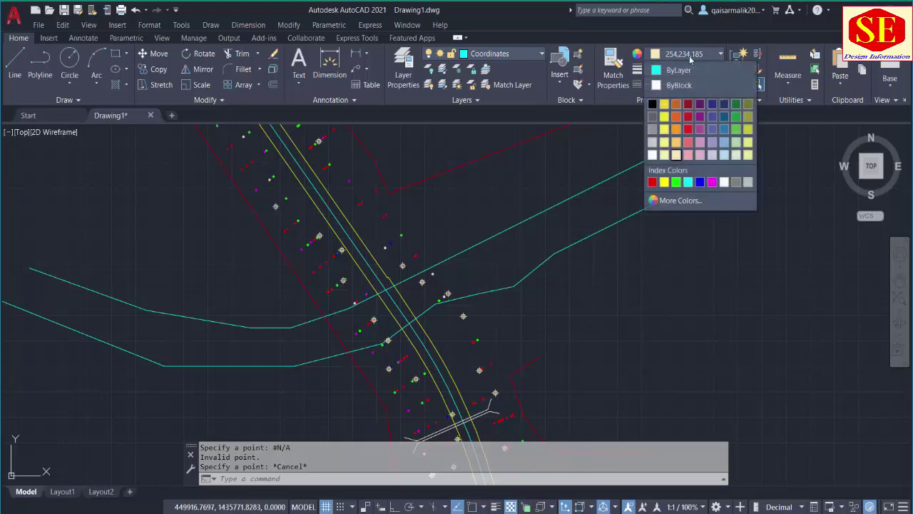
{"action": "left_click", "coordinate": [712, 182]}
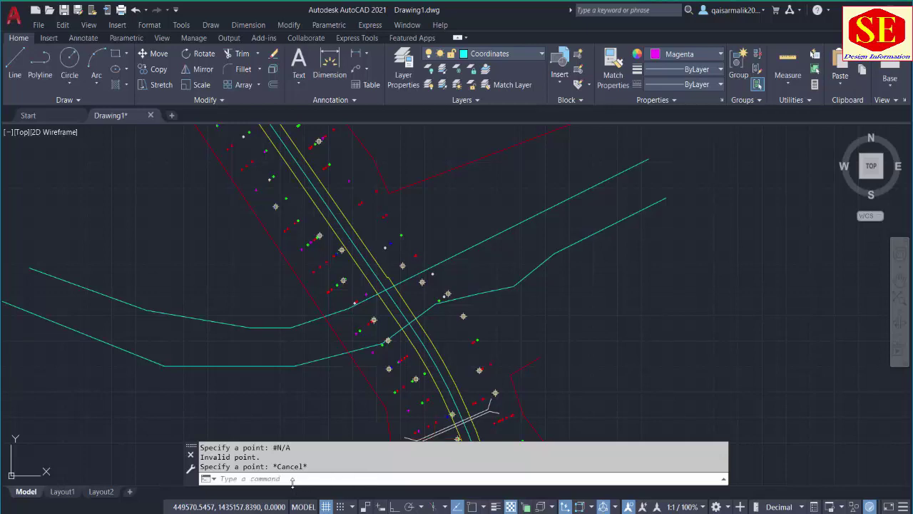
Step: Draw a polyline through the CS points by pasting the copied coordinates, end the command, and check the line beside the road
{"action": "key", "text": "Return"}
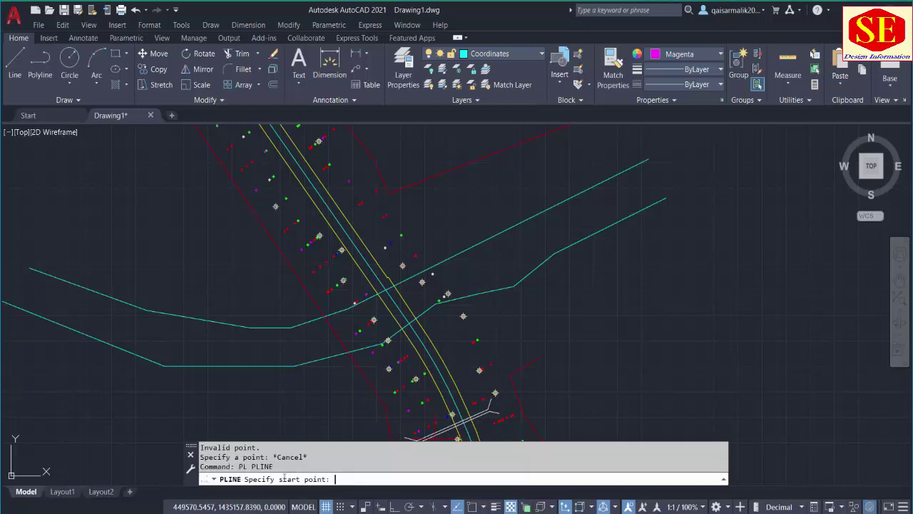
{"action": "right_click", "coordinate": [348, 478]}
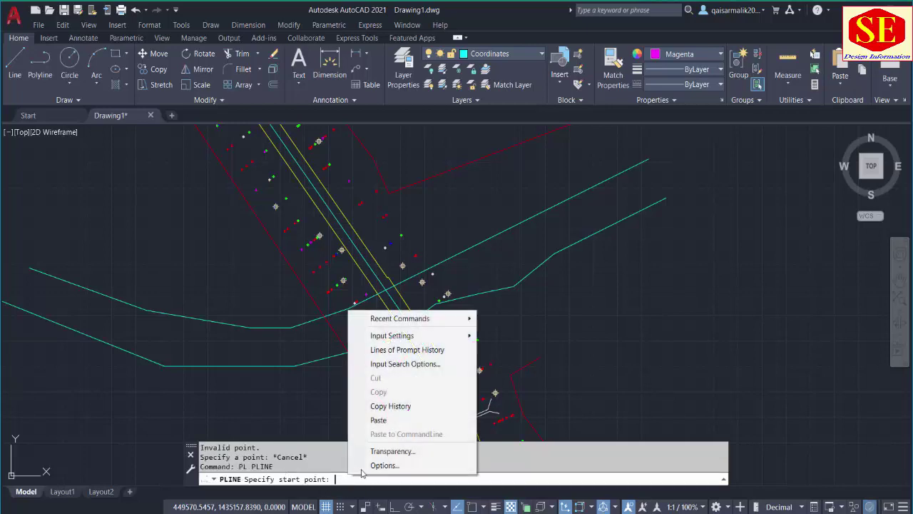
{"action": "left_click", "coordinate": [378, 418]}
{"action": "key", "text": "Escape"}
{"action": "scroll", "coordinate": [378, 191], "scroll_direction": "down", "scroll_amount": 3}
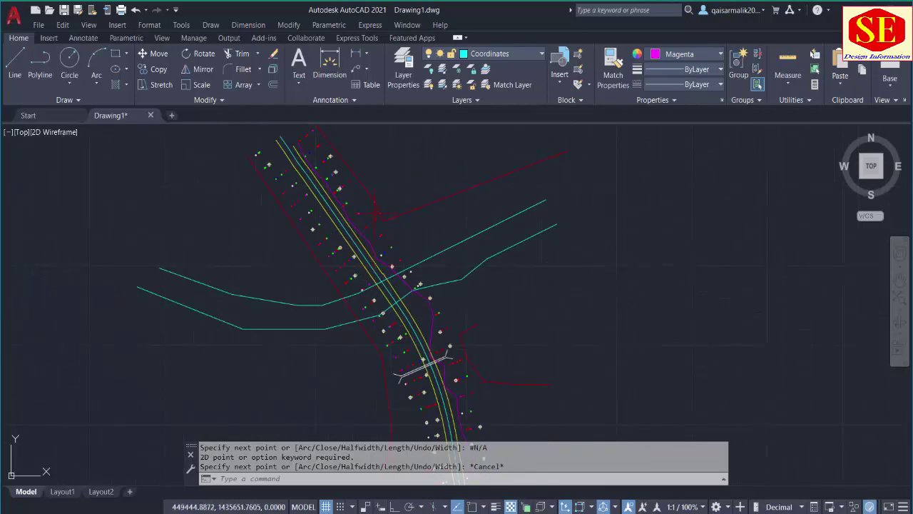
{"action": "scroll", "coordinate": [378, 191], "scroll_direction": "up", "scroll_amount": 3}
{"action": "left_click", "coordinate": [332, 246]}
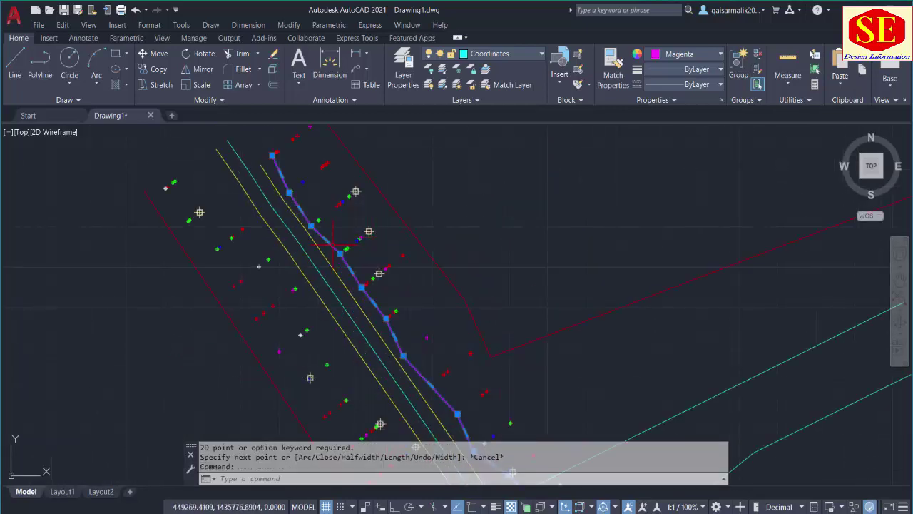
{"action": "key", "text": "Escape"}
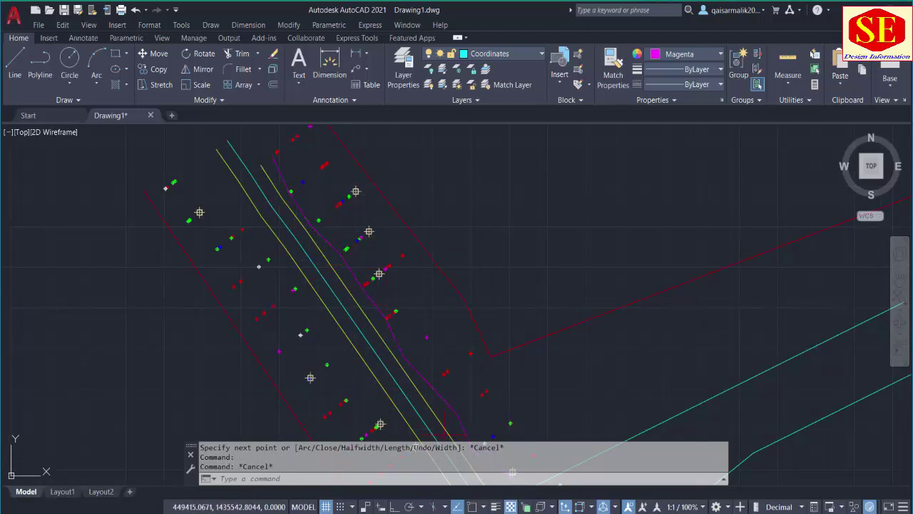
Step: Switch to the Excel workbook and set the name of point descriptions to GASLINE
{"action": "key", "text": "alt+Tab"}
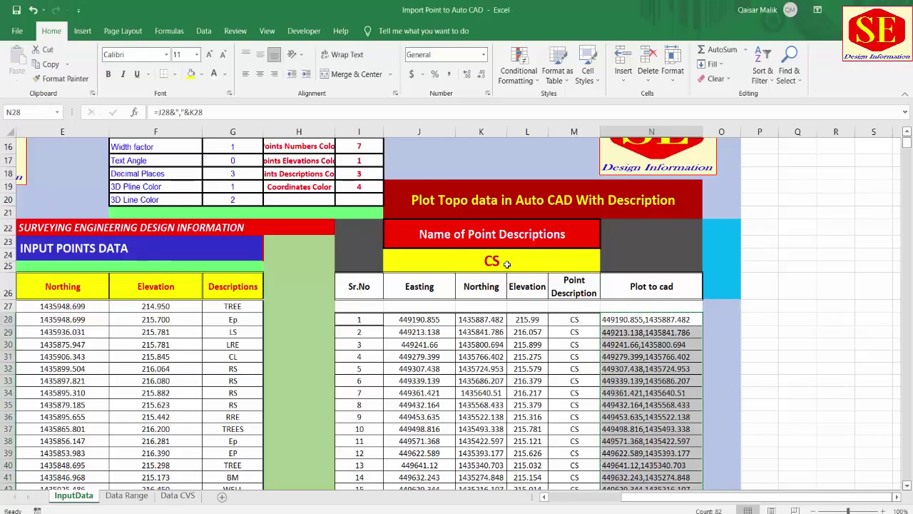
{"action": "left_click", "coordinate": [506, 264]}
{"action": "type", "text": "GA"}
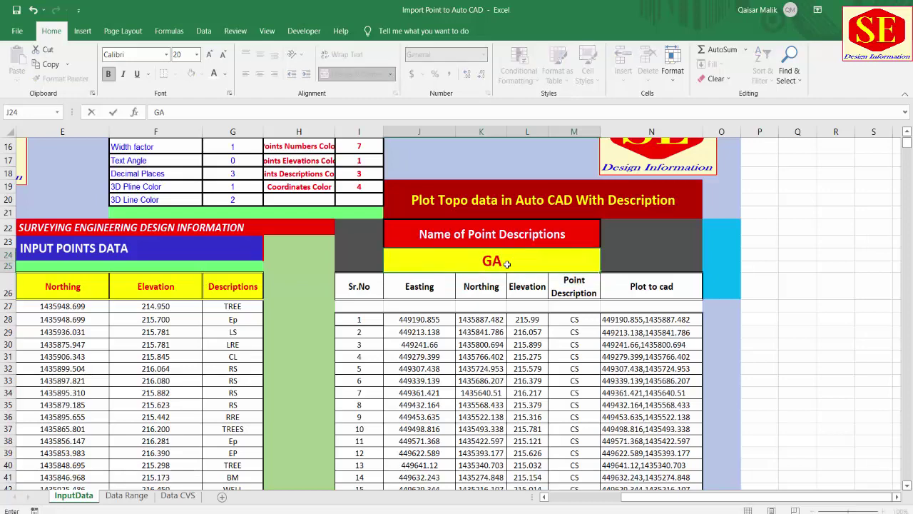
{"action": "type", "text": "SLINE"}
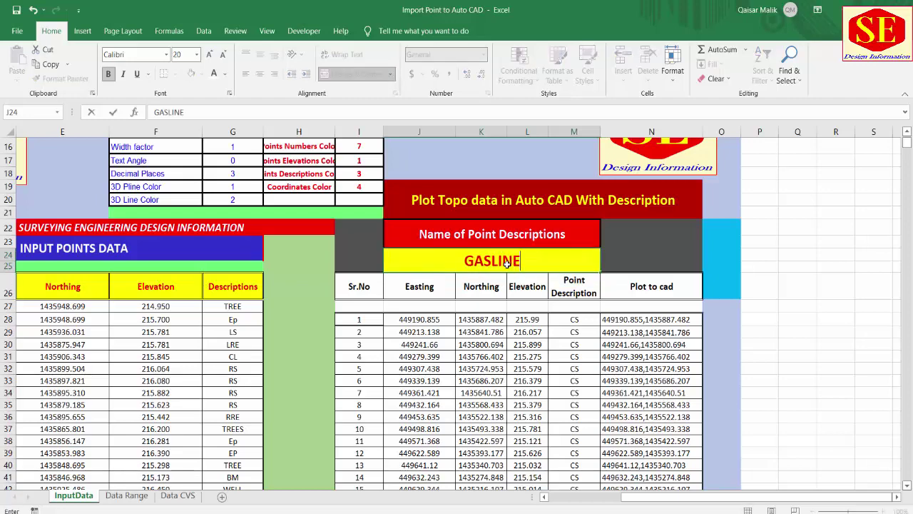
{"action": "key", "text": "Return"}
{"action": "scroll", "coordinate": [717, 237], "scroll_direction": "down", "scroll_amount": 4}
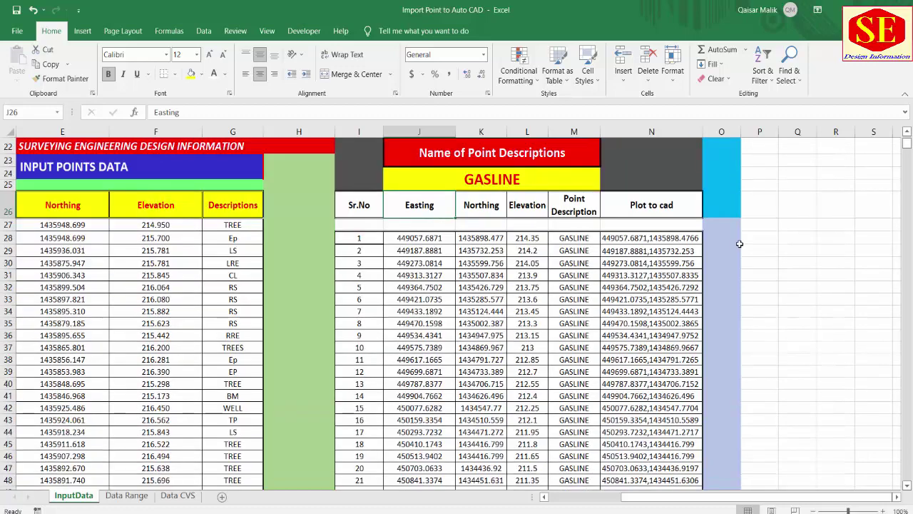
Step: Copy the GASLINE coordinates in the Plot to cad column from N28 downward and switch back to AutoCAD
{"action": "scroll", "coordinate": [723, 328], "scroll_direction": "up", "scroll_amount": 2}
{"action": "left_click_drag", "start_coordinate": [653, 238], "coordinate": [645, 356]}
{"action": "right_click", "coordinate": [645, 356]}
{"action": "left_click", "coordinate": [685, 107]}
{"action": "scroll", "coordinate": [652, 314], "scroll_direction": "up", "scroll_amount": 6}
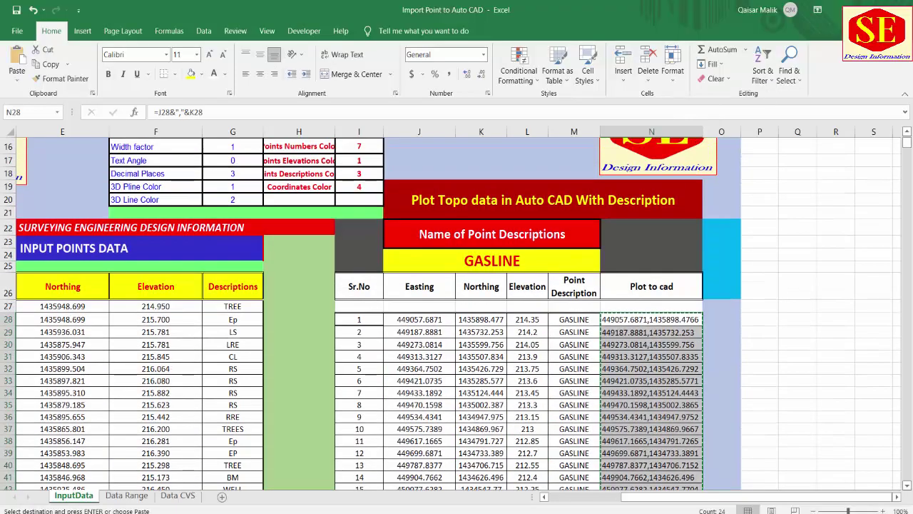
{"action": "key", "text": "alt+Tab"}
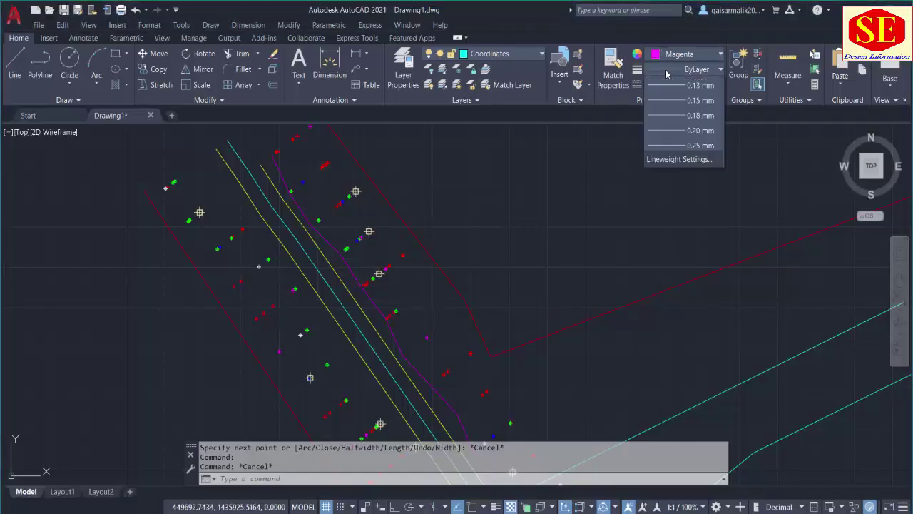
Step: Load the GAS_LINE linetype from acadiso.lin into the drawing
{"action": "left_click", "coordinate": [669, 84]}
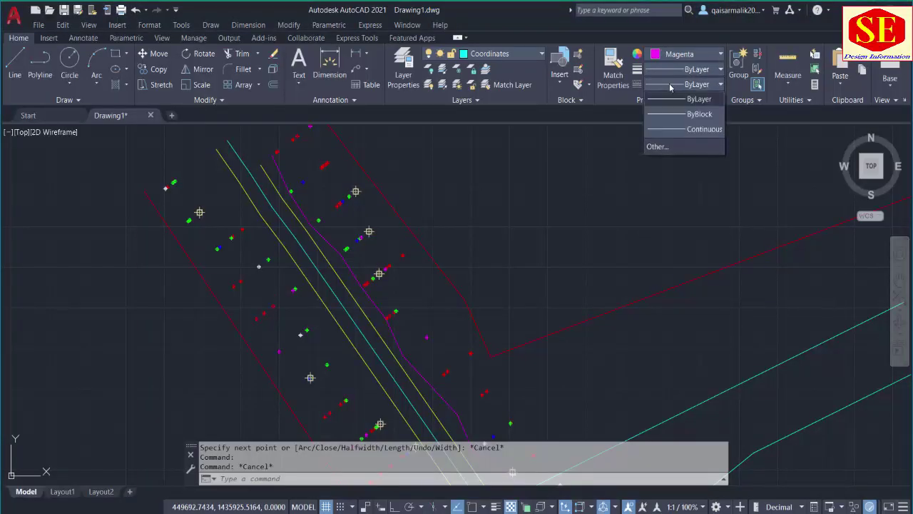
{"action": "left_click", "coordinate": [665, 141]}
{"action": "left_click", "coordinate": [554, 160]}
{"action": "left_click", "coordinate": [461, 275]}
{"action": "scroll", "coordinate": [460, 285], "scroll_direction": "down", "scroll_amount": 1}
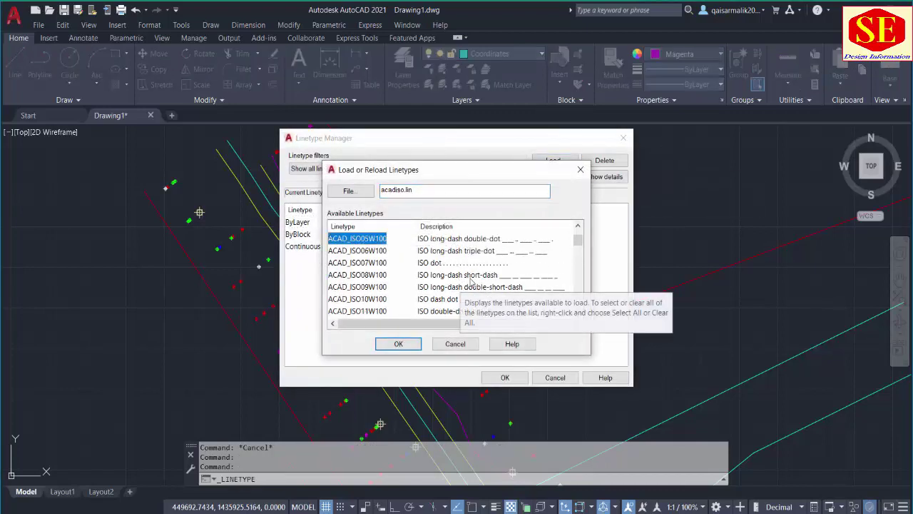
{"action": "scroll", "coordinate": [471, 282], "scroll_direction": "up", "scroll_amount": 1}
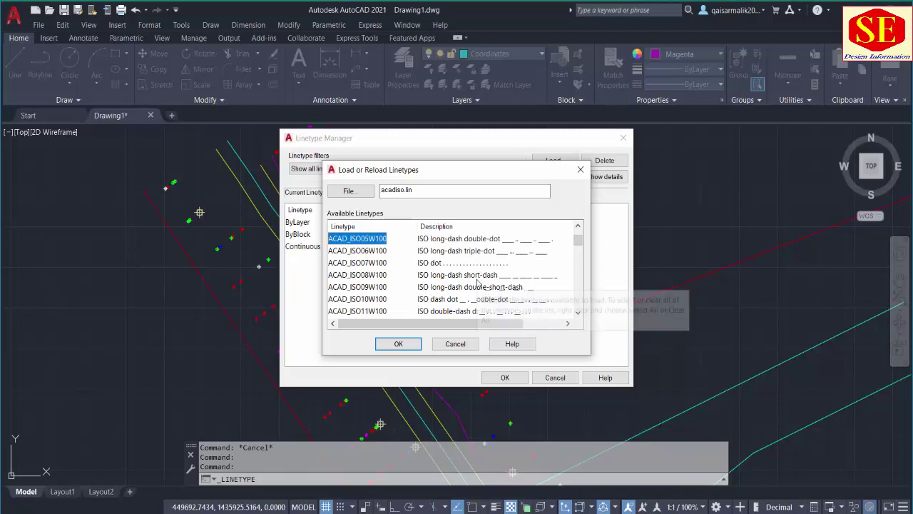
{"action": "scroll", "coordinate": [469, 287], "scroll_direction": "down", "scroll_amount": 2}
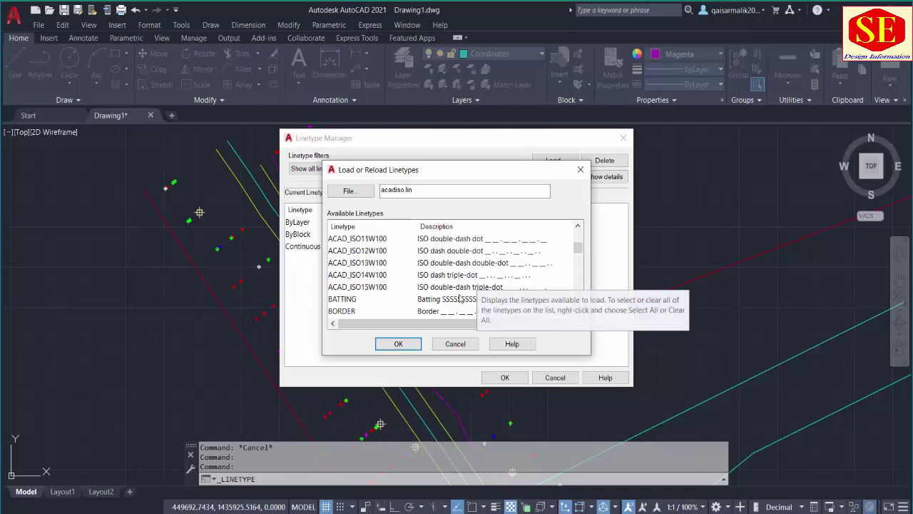
{"action": "scroll", "coordinate": [450, 270], "scroll_direction": "down", "scroll_amount": 10}
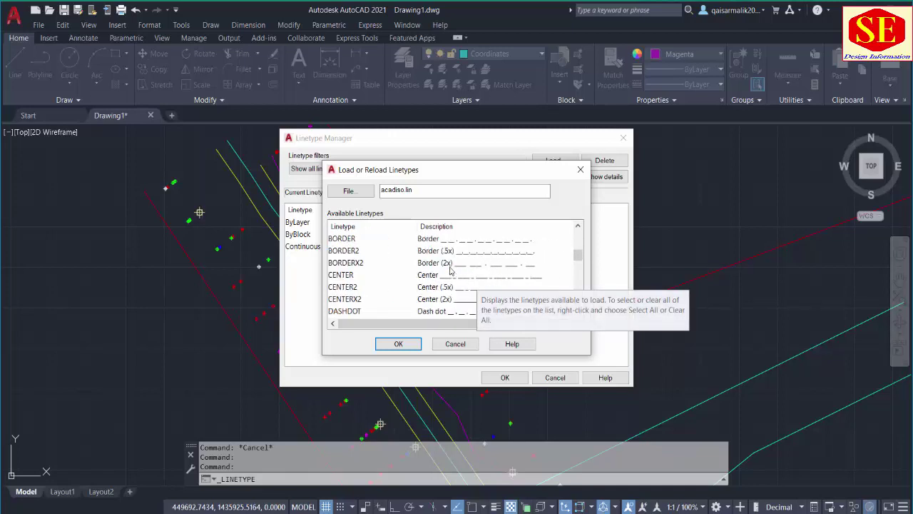
{"action": "scroll", "coordinate": [450, 270], "scroll_direction": "down", "scroll_amount": 5}
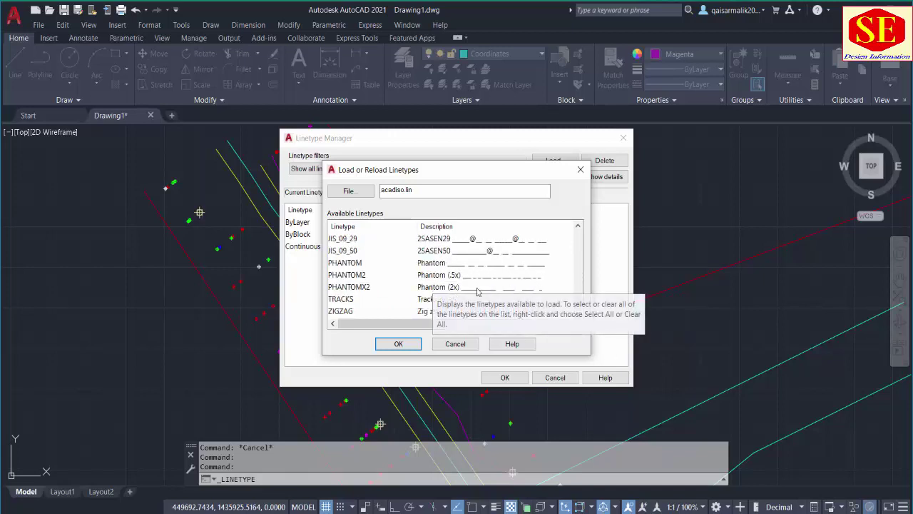
{"action": "scroll", "coordinate": [388, 293], "scroll_direction": "up", "scroll_amount": 6}
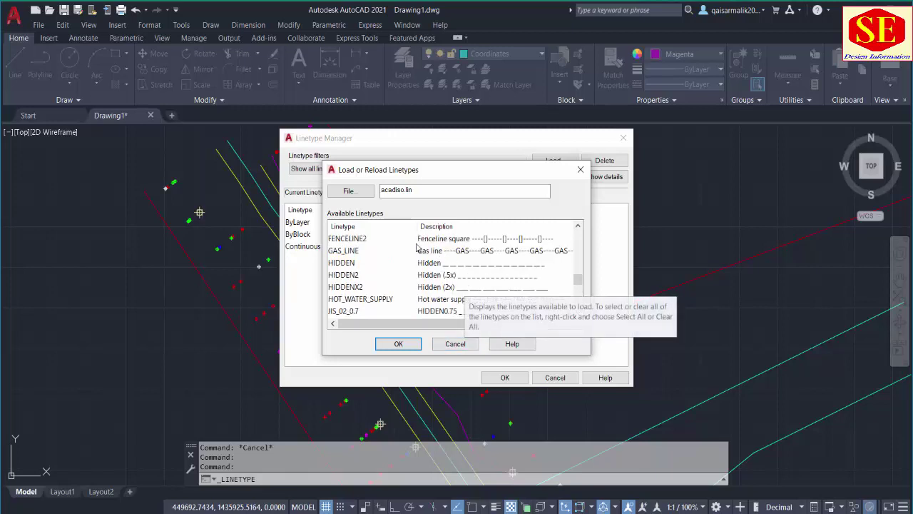
{"action": "left_click", "coordinate": [431, 253]}
{"action": "left_click", "coordinate": [398, 343]}
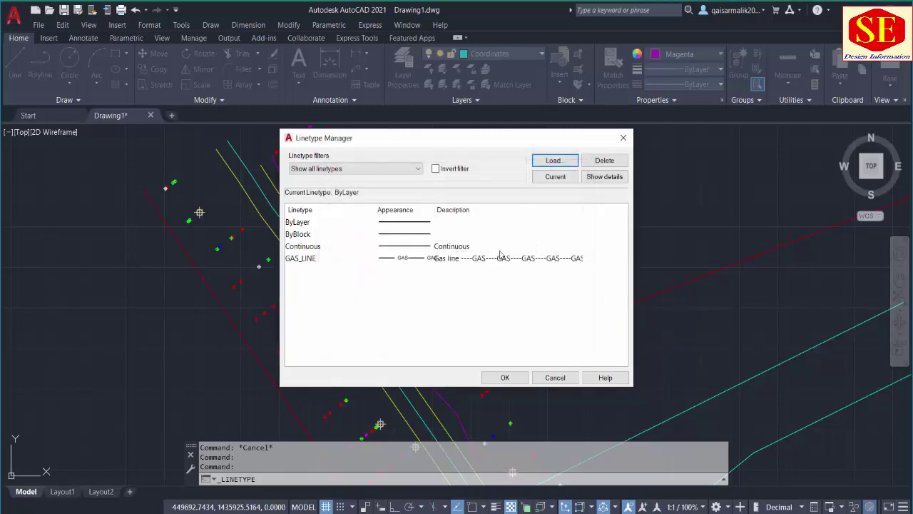
{"action": "left_click", "coordinate": [505, 377]}
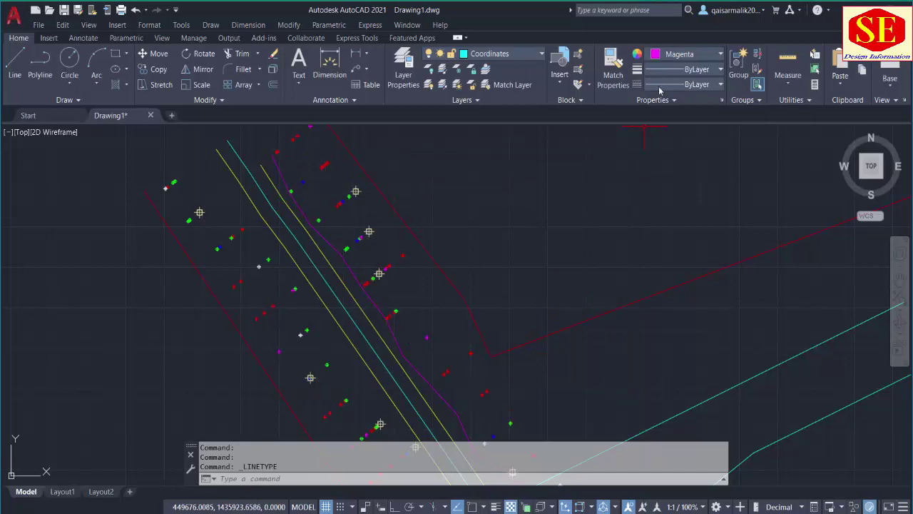
Step: Make GAS_LINE the current linetype, draw a polyline through the copied GASLINE coordinates, and end the command
{"action": "left_click", "coordinate": [660, 88]}
{"action": "left_click", "coordinate": [691, 146]}
{"action": "key", "text": "Return"}
{"action": "right_click", "coordinate": [405, 482]}
{"action": "left_click", "coordinate": [428, 426]}
{"action": "scroll", "coordinate": [428, 414], "scroll_direction": "down", "scroll_amount": 2}
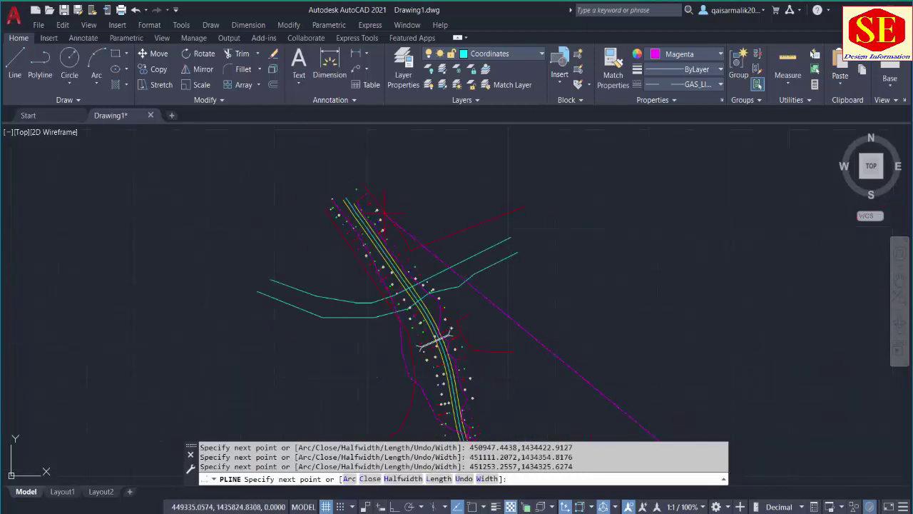
{"action": "key", "text": "Escape"}
Step: Examine the gas line's GAS labels and its course along the road
{"action": "scroll", "coordinate": [440, 257], "scroll_direction": "up", "scroll_amount": 6}
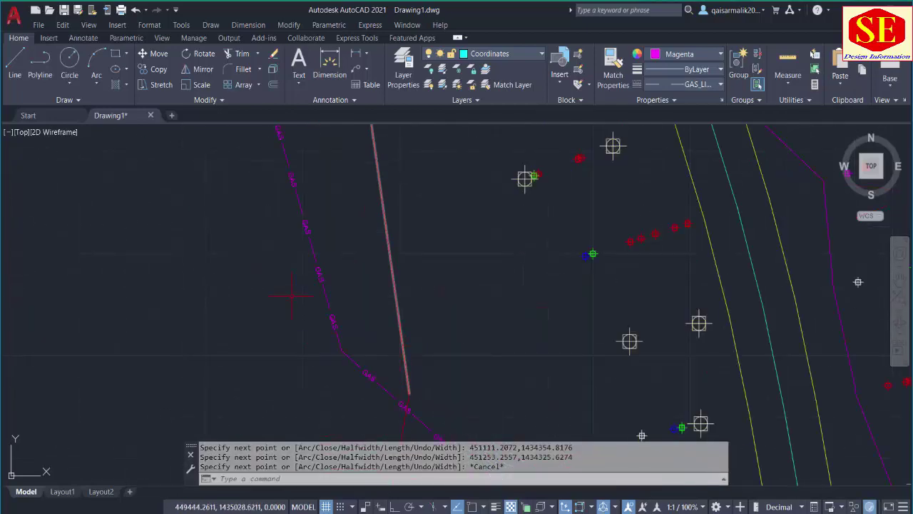
{"action": "scroll", "coordinate": [295, 299], "scroll_direction": "down", "scroll_amount": 3}
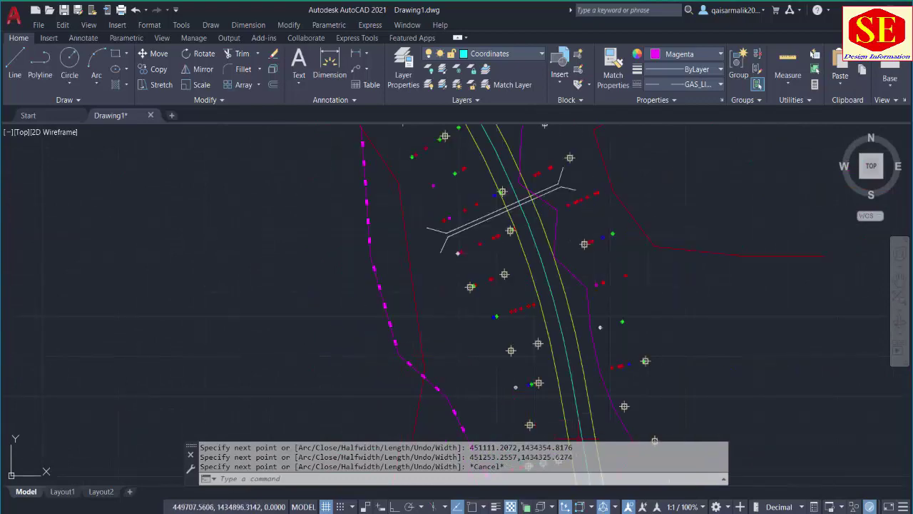
{"action": "scroll", "coordinate": [458, 253], "scroll_direction": "down", "scroll_amount": 3}
{"action": "scroll", "coordinate": [457, 299], "scroll_direction": "up", "scroll_amount": 1}
{"action": "scroll", "coordinate": [259, 278], "scroll_direction": "down", "scroll_amount": 2}
{"action": "scroll", "coordinate": [374, 356], "scroll_direction": "up", "scroll_amount": 4}
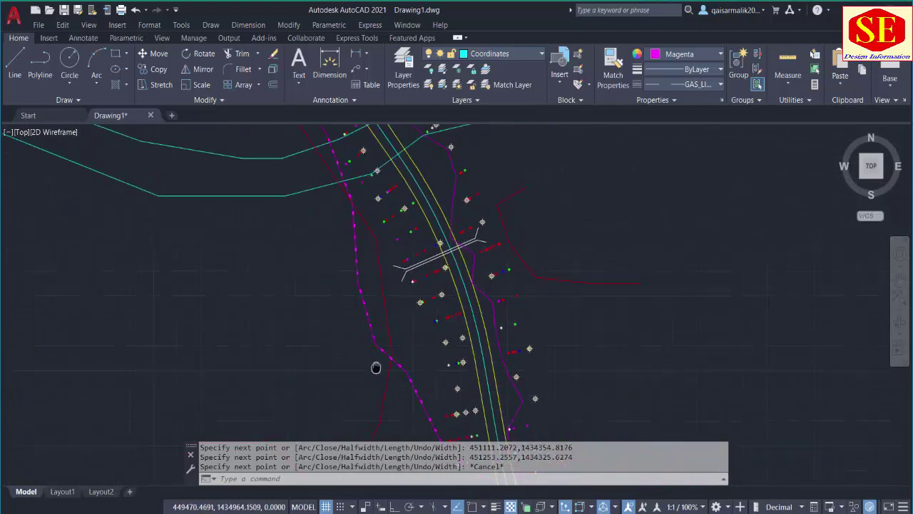
{"action": "scroll", "coordinate": [357, 292], "scroll_direction": "down", "scroll_amount": 2}
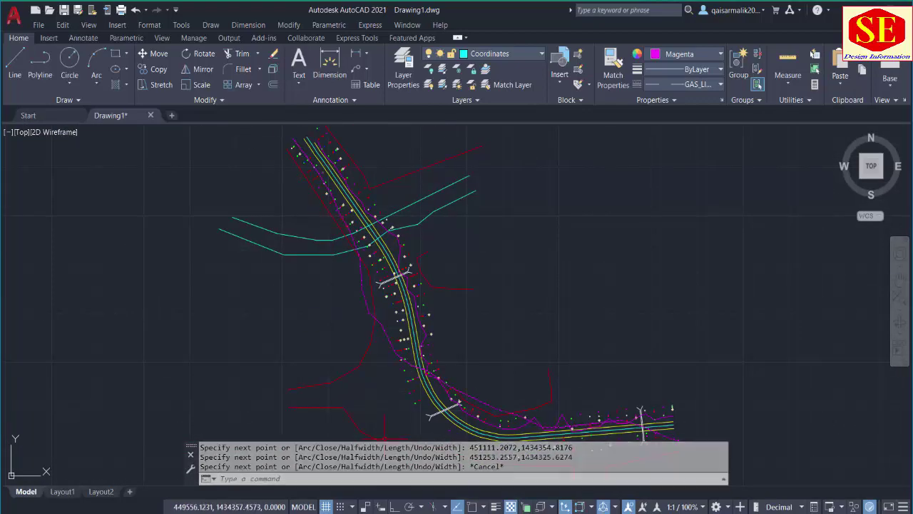
Step: Switch to the Excel workbook and review the coordinate table listed under the GASLINE description
{"action": "key", "text": "alt+Tab"}
{"action": "left_click", "coordinate": [471, 239]}
{"action": "left_click", "coordinate": [480, 261]}
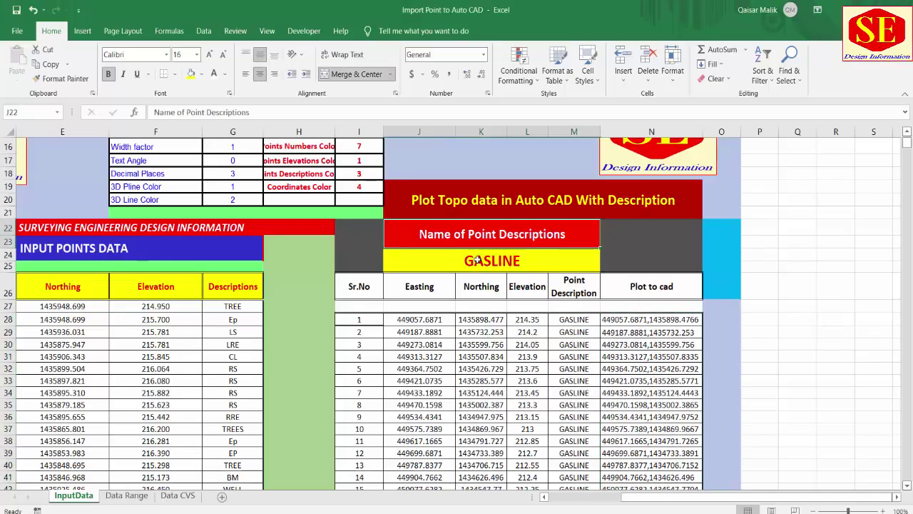
{"action": "scroll", "coordinate": [514, 332], "scroll_direction": "down", "scroll_amount": 2}
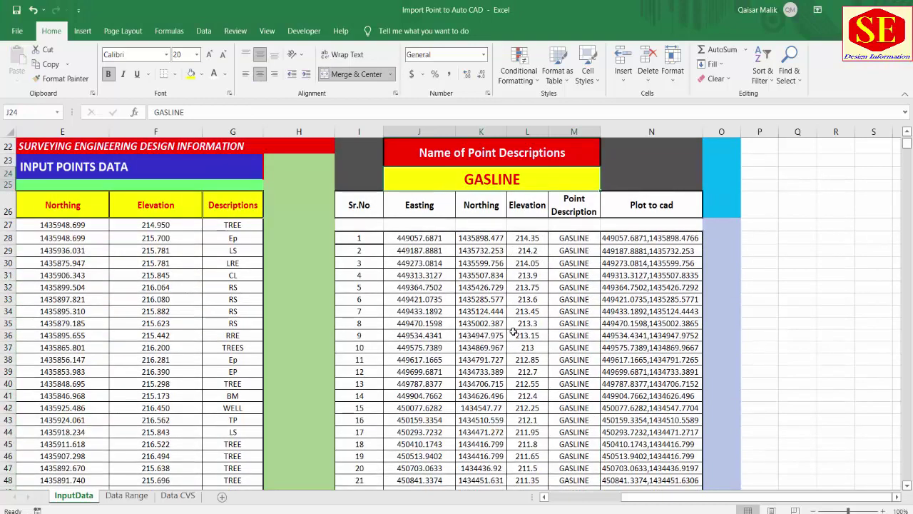
{"action": "scroll", "coordinate": [514, 326], "scroll_direction": "down", "scroll_amount": 2}
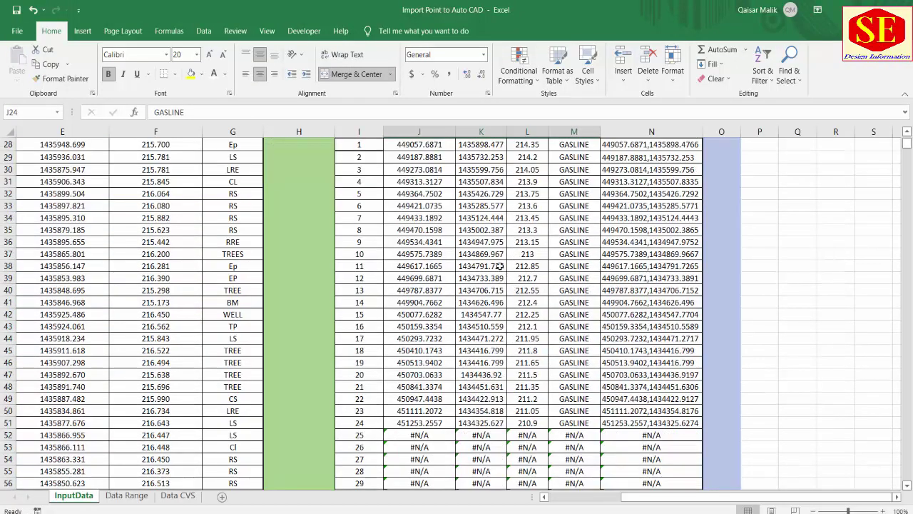
{"action": "scroll", "coordinate": [499, 266], "scroll_direction": "up", "scroll_amount": 2}
Step: Review the input points data from row 27 and the Description # entries in column B from B27 down
{"action": "left_click_drag", "start_coordinate": [624, 497], "coordinate": [535, 497]}
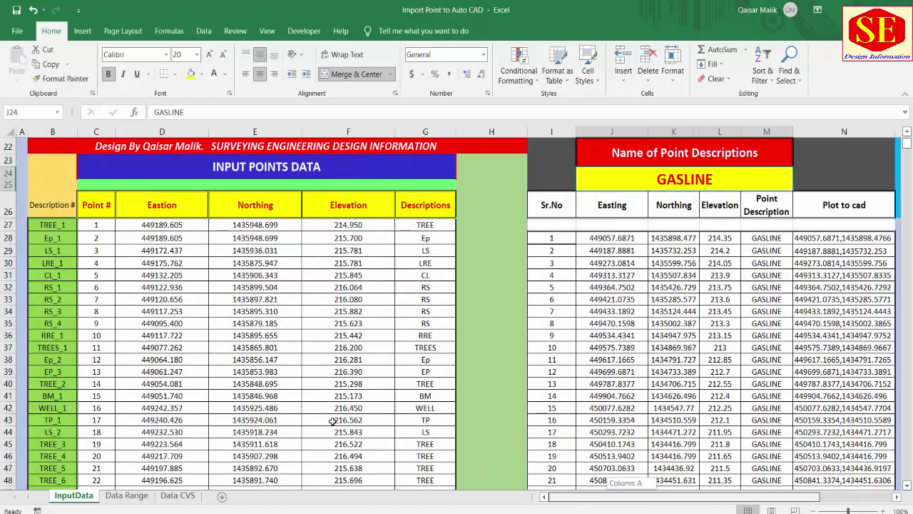
{"action": "left_click_drag", "start_coordinate": [95, 225], "coordinate": [428, 460]}
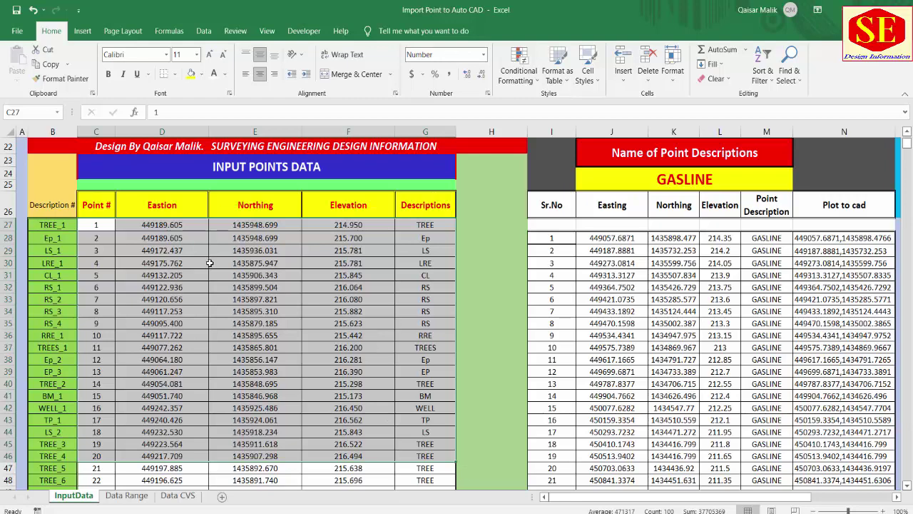
{"action": "left_click", "coordinate": [44, 227]}
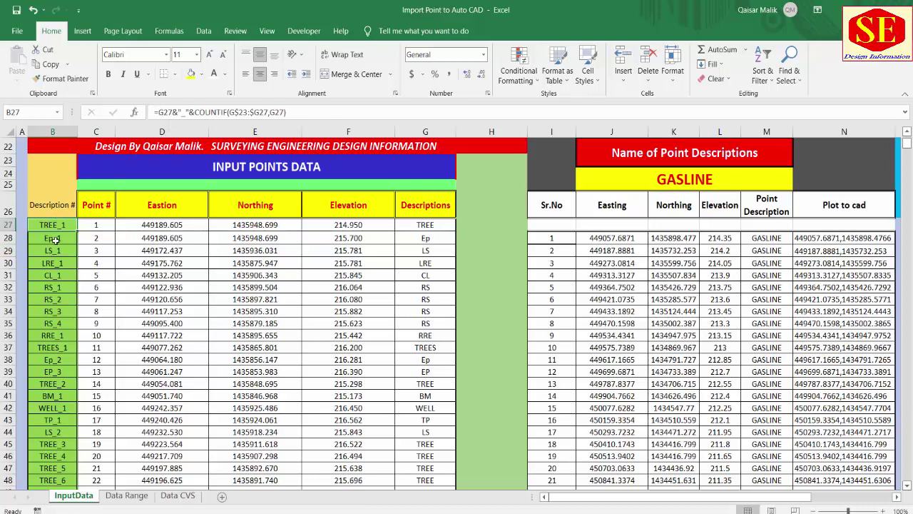
{"action": "key", "text": "shift+Down"}
{"action": "key", "text": "shift+Down"}
{"action": "key", "text": "shift+Down"}
{"action": "key", "text": "shift+Down"}
{"action": "key", "text": "shift+Down"}
{"action": "key", "text": "shift+Down"}
{"action": "key", "text": "shift+Down"}
{"action": "key", "text": "shift+Down"}
{"action": "key", "text": "shift+Down"}
{"action": "key", "text": "shift+Down"}
{"action": "key", "text": "shift+Down"}
{"action": "key", "text": "shift+Down"}
{"action": "key", "text": "shift+Down"}
{"action": "key", "text": "shift+Down"}
{"action": "key", "text": "shift+Down"}
{"action": "key", "text": "shift+Down"}
{"action": "key", "text": "shift+Down"}
{"action": "key", "text": "shift+Down"}
{"action": "key", "text": "shift+Down"}
{"action": "key", "text": "shift+Down"}
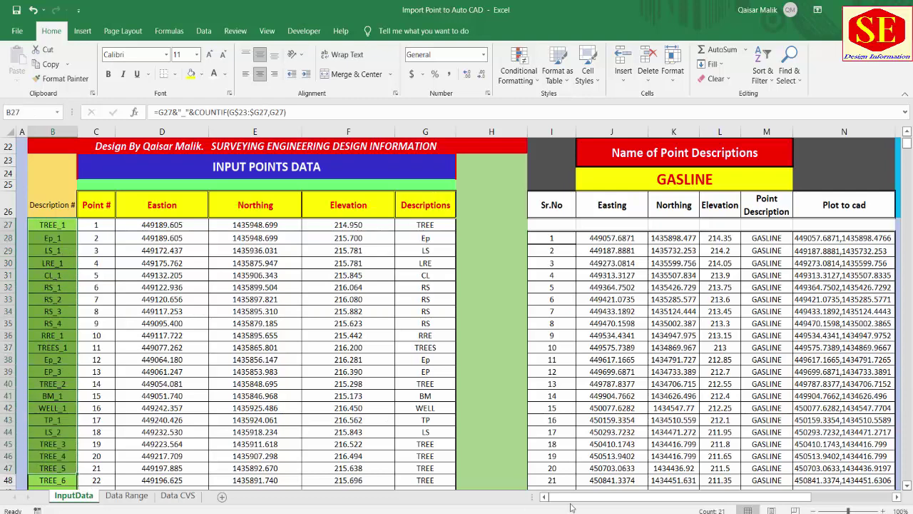
Step: Inspect the Easting lookup formula in J28 and browse the Descriptions column to the WELL entry in G94
{"action": "left_click_drag", "start_coordinate": [575, 498], "coordinate": [615, 498]}
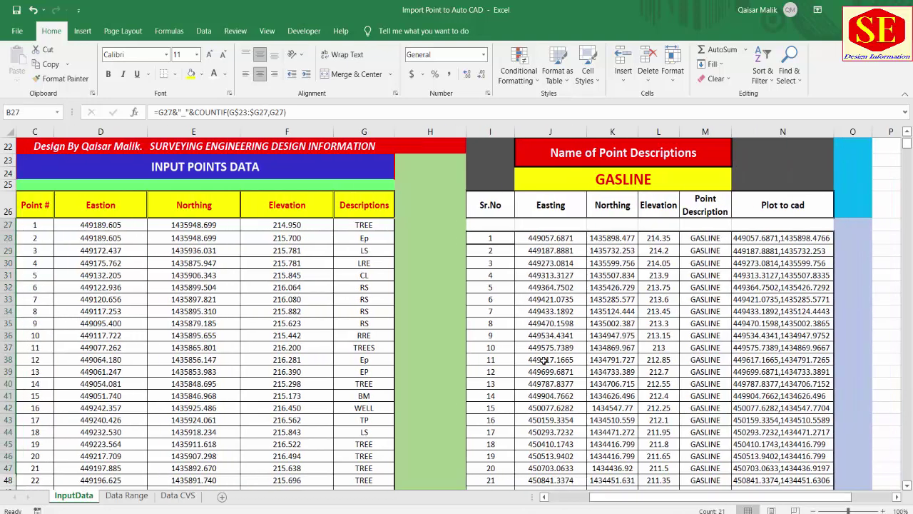
{"action": "left_click", "coordinate": [551, 241]}
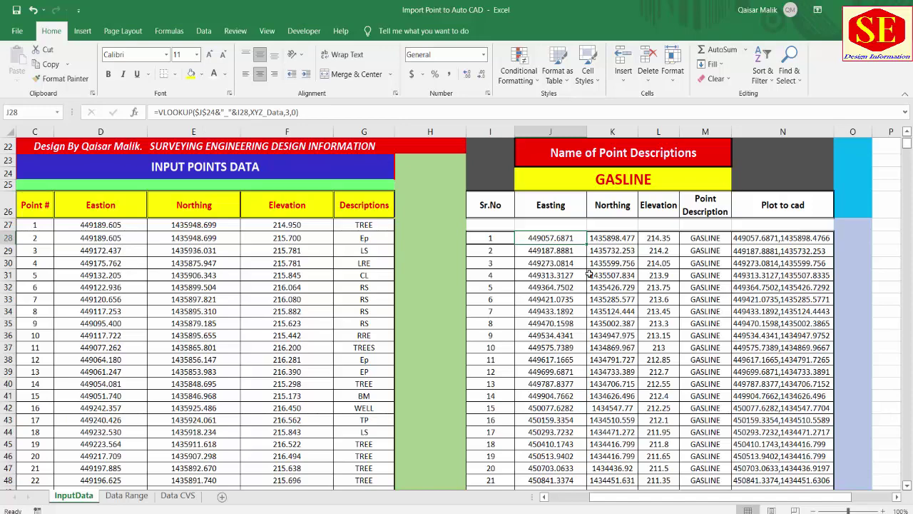
{"action": "scroll", "coordinate": [631, 287], "scroll_direction": "up", "scroll_amount": 1}
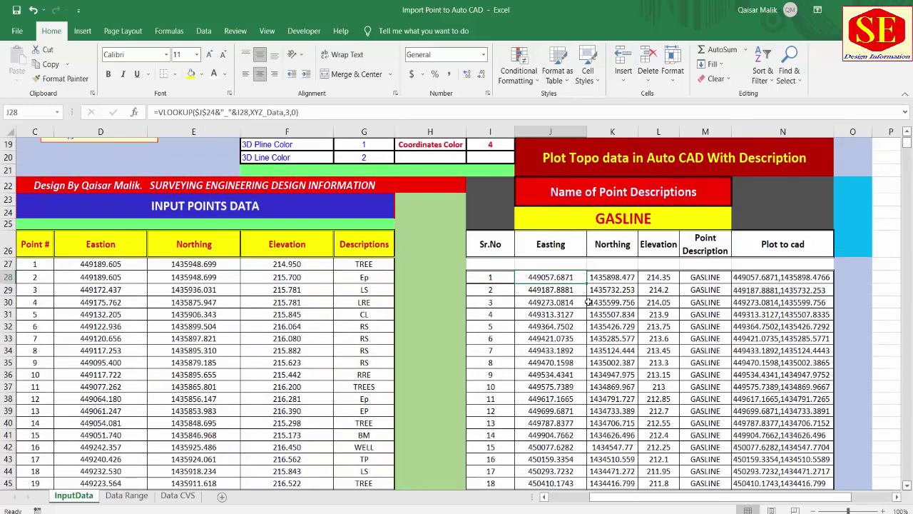
{"action": "scroll", "coordinate": [588, 302], "scroll_direction": "down", "scroll_amount": 3}
{"action": "scroll", "coordinate": [550, 342], "scroll_direction": "up", "scroll_amount": 3}
{"action": "scroll", "coordinate": [401, 321], "scroll_direction": "down", "scroll_amount": 19}
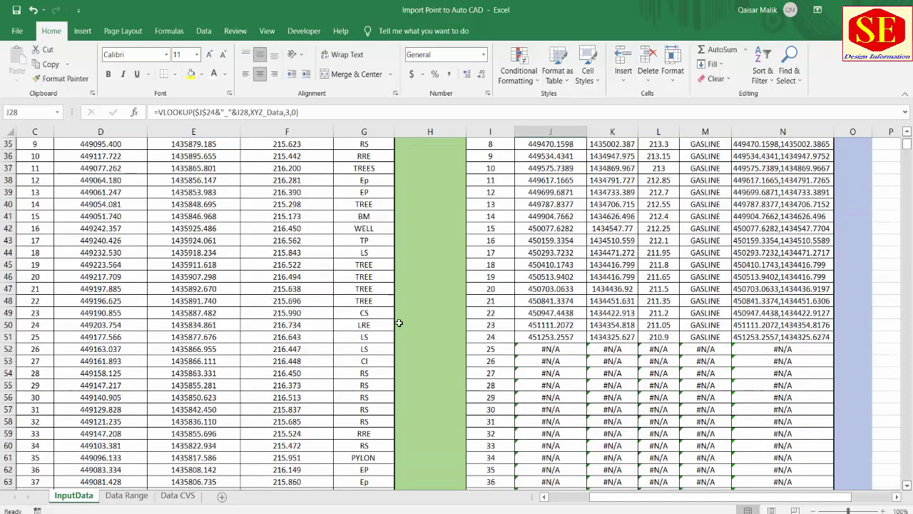
{"action": "scroll", "coordinate": [376, 327], "scroll_direction": "down", "scroll_amount": 3}
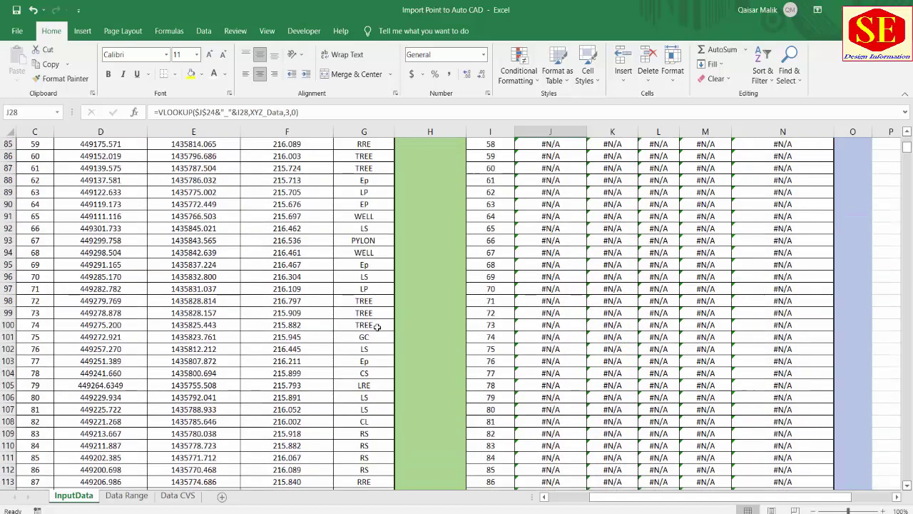
{"action": "left_click", "coordinate": [363, 250]}
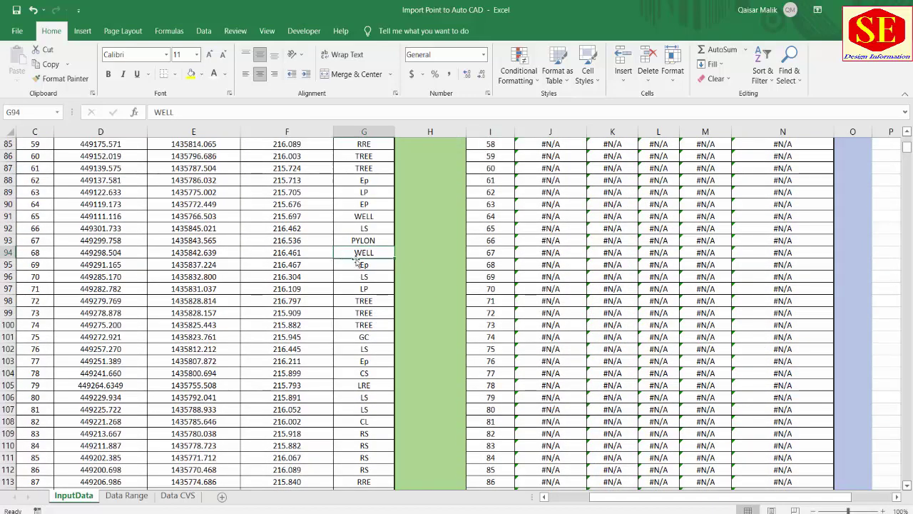
Step: Set the name of point descriptions to WELL
{"action": "left_click_drag", "start_coordinate": [908, 152], "coordinate": [909, 139]}
{"action": "scroll", "coordinate": [610, 388], "scroll_direction": "down", "scroll_amount": 2}
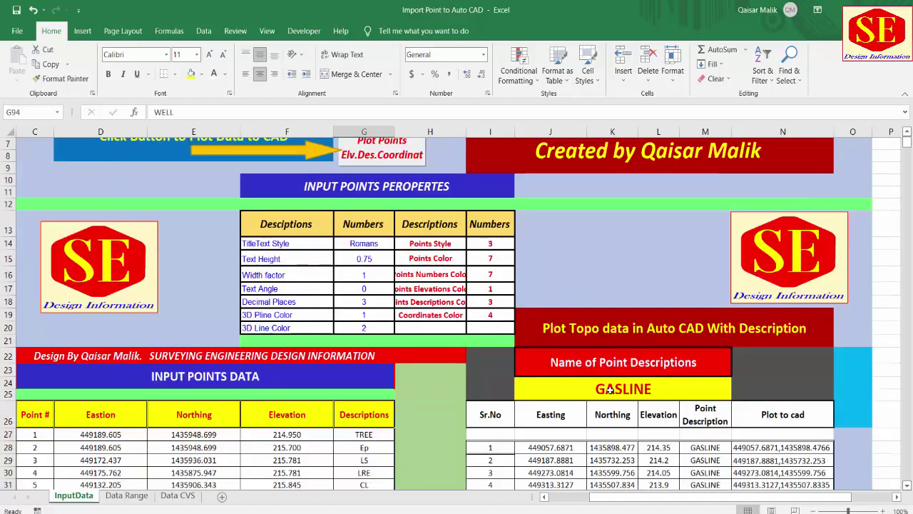
{"action": "left_click", "coordinate": [610, 389]}
{"action": "type", "text": "W"}
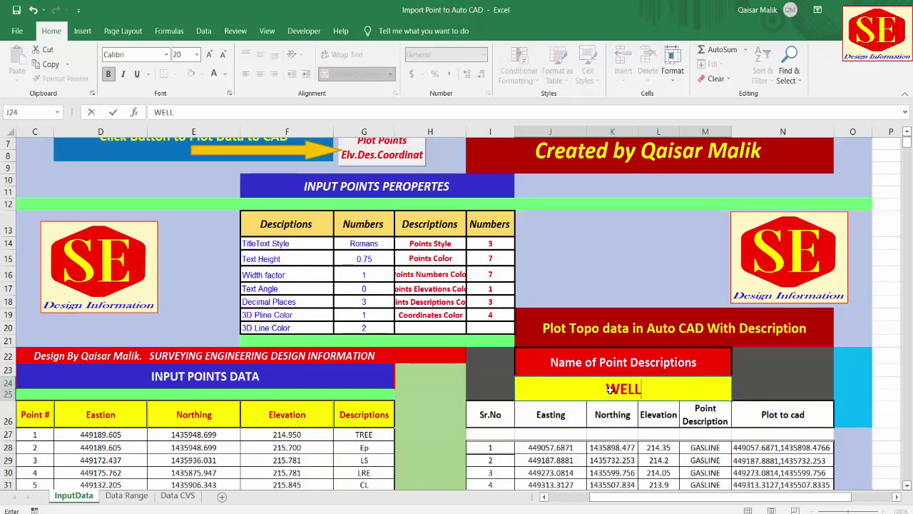
{"action": "type", "text": "ELL"}
{"action": "key", "text": "Return"}
Step: Copy the WELL coordinates in the Plot to cad column, N28 to N36, and switch back to AutoCAD
{"action": "scroll", "coordinate": [678, 343], "scroll_direction": "down", "scroll_amount": 3}
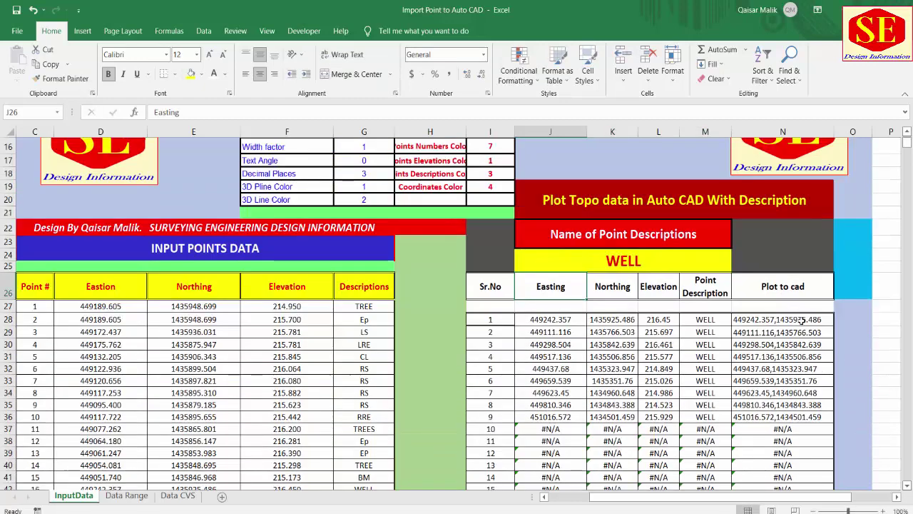
{"action": "left_click_drag", "start_coordinate": [769, 320], "coordinate": [767, 416]}
{"action": "right_click", "coordinate": [766, 416]}
{"action": "left_click", "coordinate": [790, 161]}
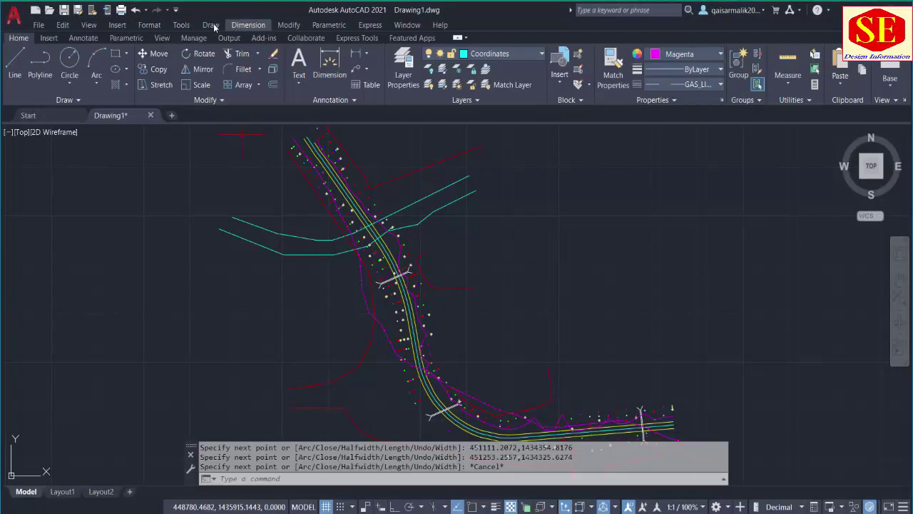
Step: Plot the wells along the road with the Multiple Points command by pasting the copied WELL coordinates
{"action": "left_click", "coordinate": [182, 25]}
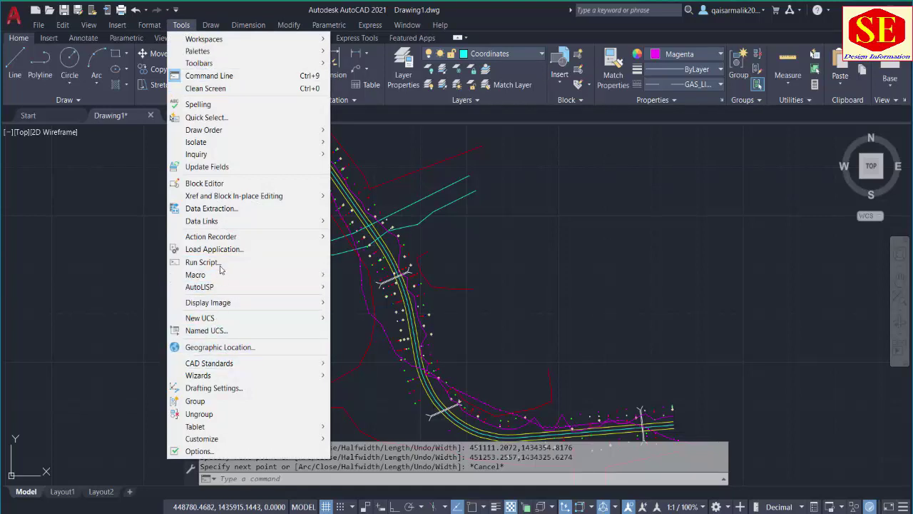
{"action": "mouse_move", "coordinate": [210, 25]}
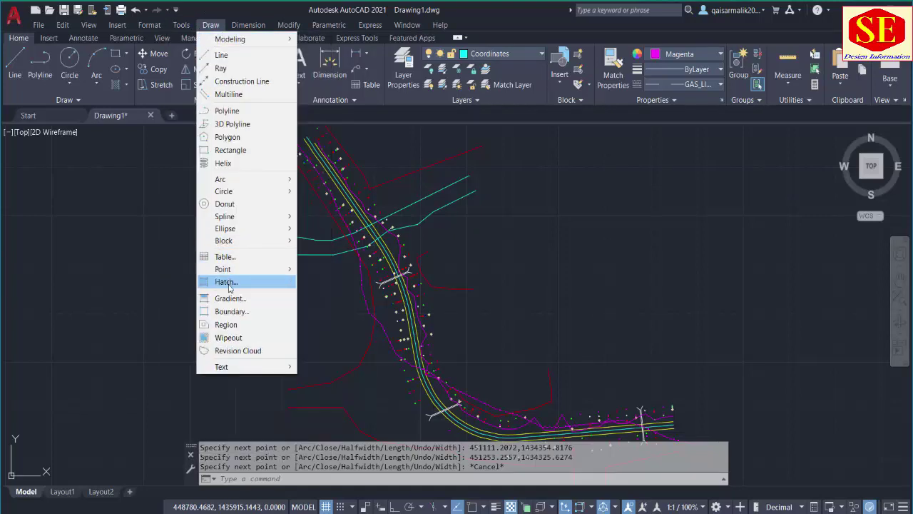
{"action": "mouse_move", "coordinate": [226, 269]}
{"action": "left_click", "coordinate": [321, 282]}
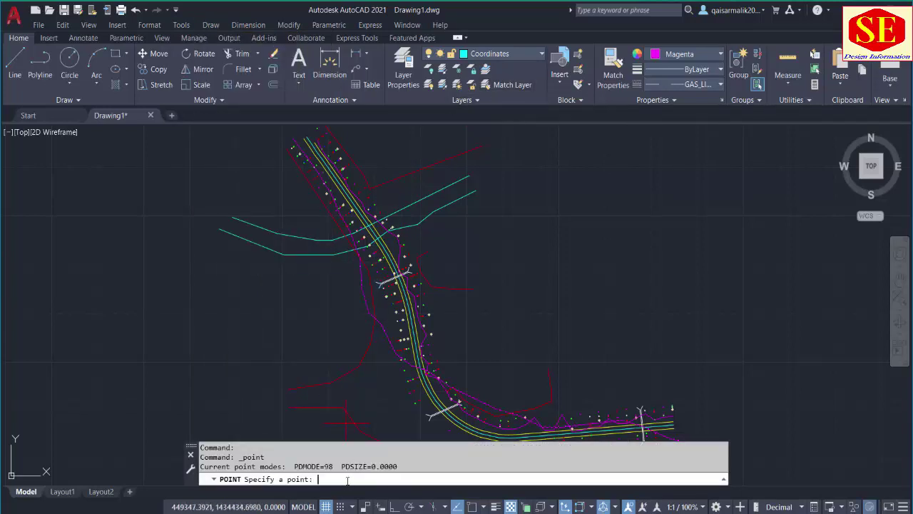
{"action": "right_click", "coordinate": [347, 480]}
{"action": "left_click", "coordinate": [375, 425]}
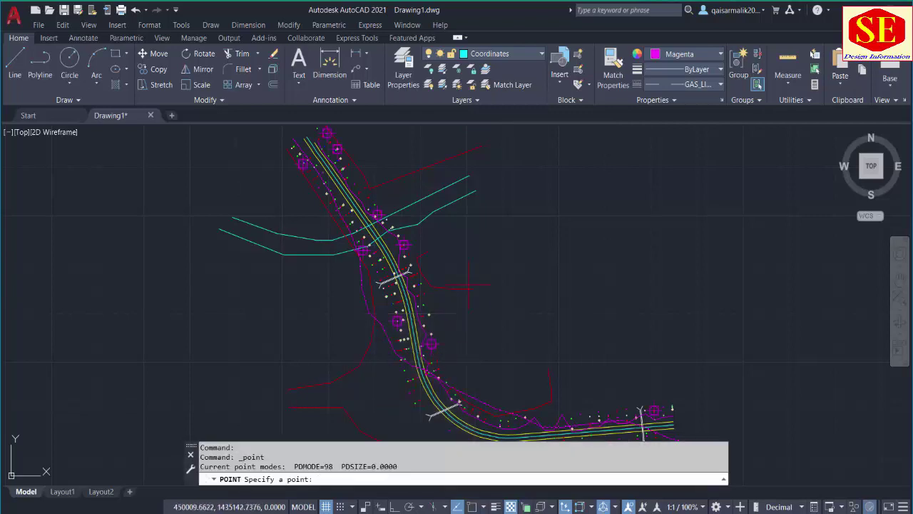
Step: Examine the plotted wells along the road, switch to Excel and review the Descriptions column and the WELL rows down to row 36
{"action": "scroll", "coordinate": [466, 293], "scroll_direction": "up", "scroll_amount": 3}
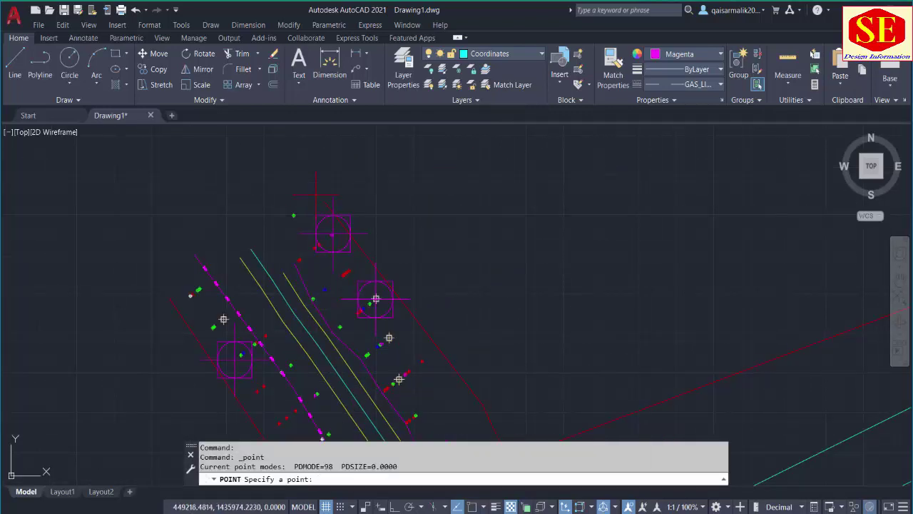
{"action": "scroll", "coordinate": [428, 285], "scroll_direction": "down", "scroll_amount": 5}
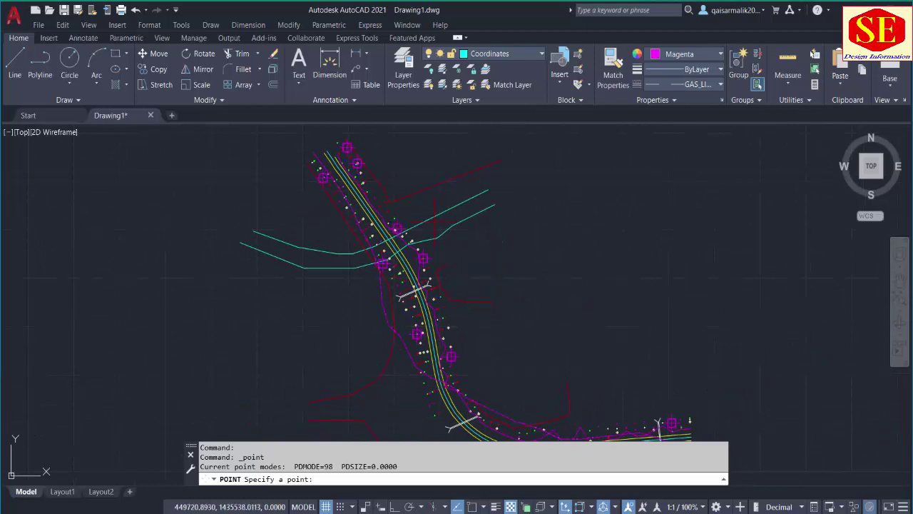
{"action": "key", "text": "alt+Tab"}
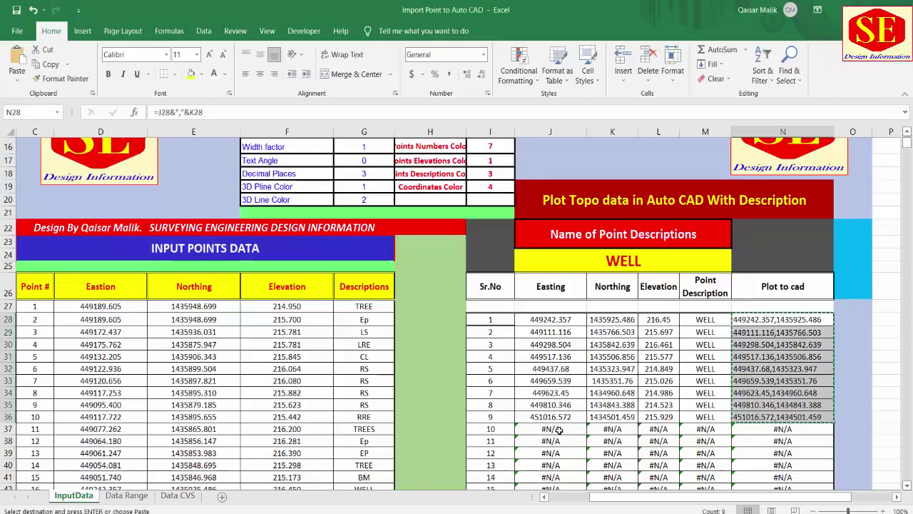
{"action": "left_click", "coordinate": [364, 356]}
{"action": "scroll", "coordinate": [366, 352], "scroll_direction": "down", "scroll_amount": 2}
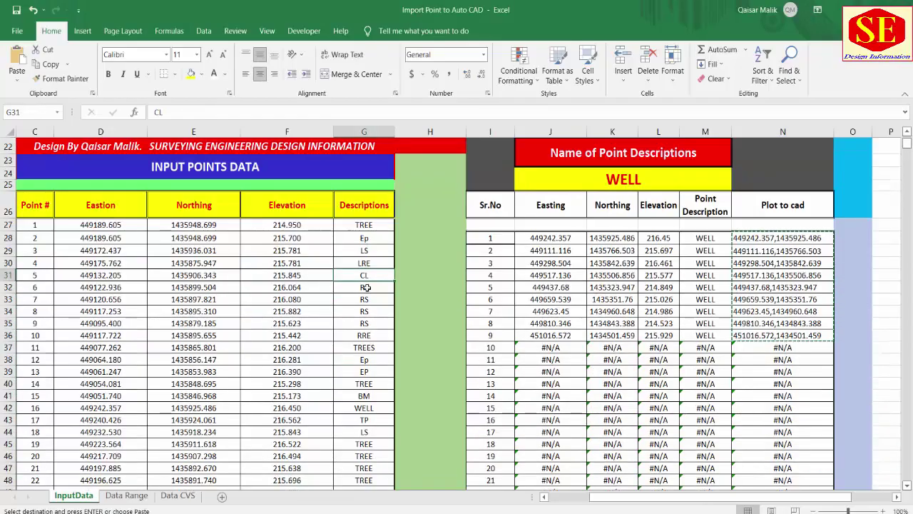
{"action": "scroll", "coordinate": [365, 373], "scroll_direction": "down", "scroll_amount": 4}
{"action": "scroll", "coordinate": [555, 323], "scroll_direction": "up", "scroll_amount": 4}
{"action": "left_click_drag", "start_coordinate": [490, 336], "coordinate": [777, 334]}
{"action": "key", "text": "Escape"}
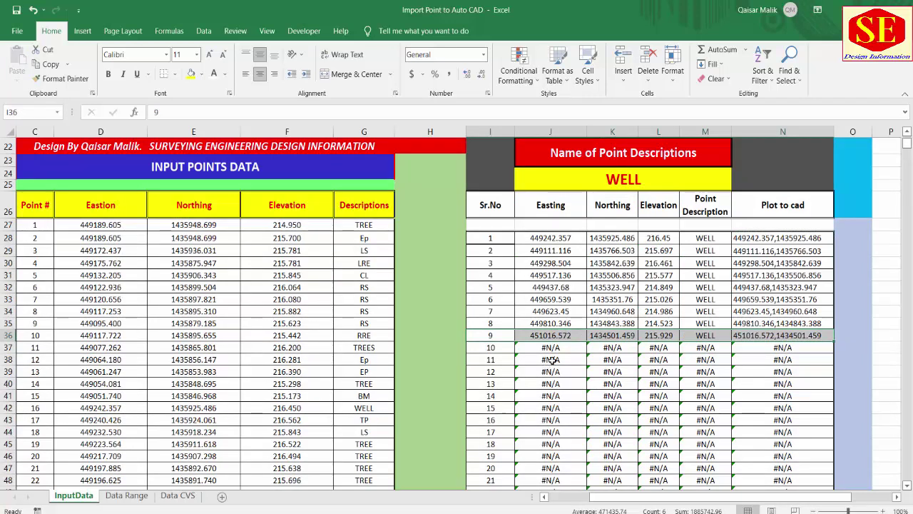
Step: Set the name of point descriptions to EP and look through the resulting EP point list
{"action": "left_click", "coordinate": [663, 188]}
{"action": "type", "text": "EP"}
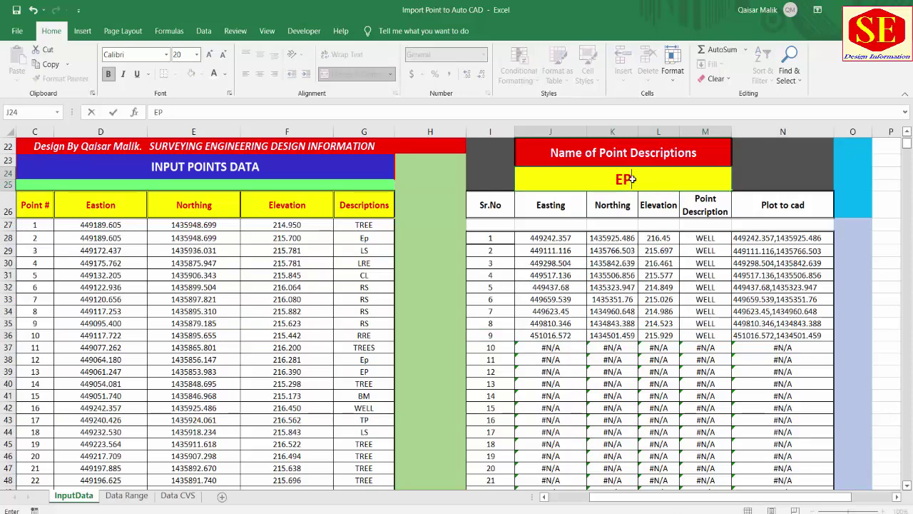
{"action": "key", "text": "Return"}
{"action": "scroll", "coordinate": [697, 243], "scroll_direction": "down", "scroll_amount": 6}
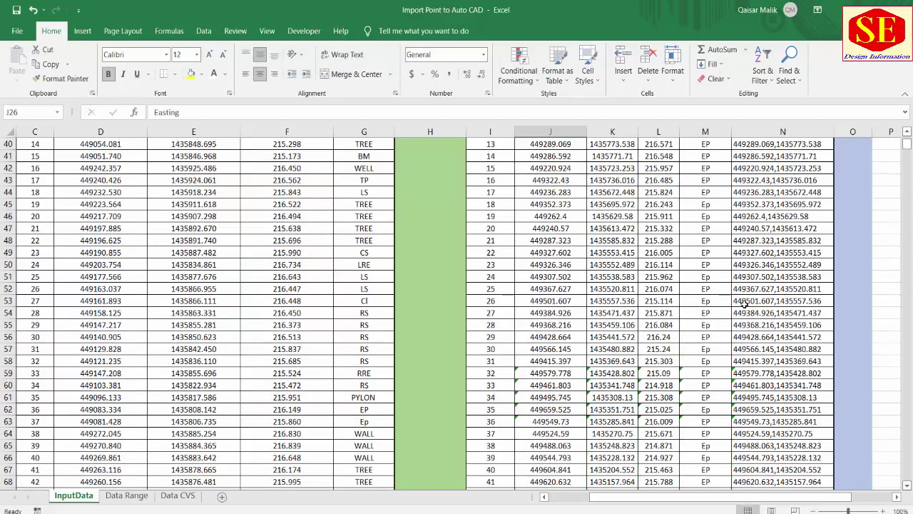
{"action": "scroll", "coordinate": [697, 243], "scroll_direction": "up", "scroll_amount": 7}
{"action": "scroll", "coordinate": [697, 242], "scroll_direction": "up", "scroll_amount": 1}
Step: Set the name of point descriptions to TREE and check the resulting point list
{"action": "left_click", "coordinate": [660, 220]}
{"action": "type", "text": "TREEE"}
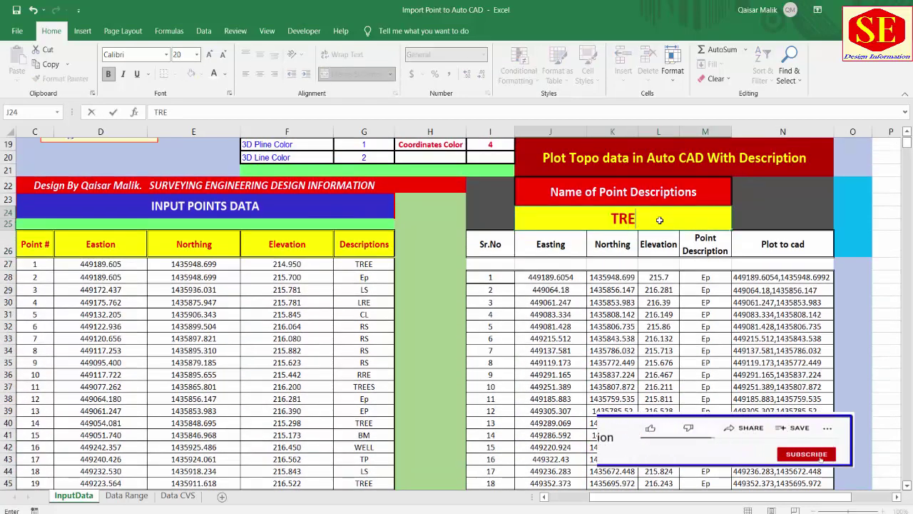
{"action": "key", "text": "Return"}
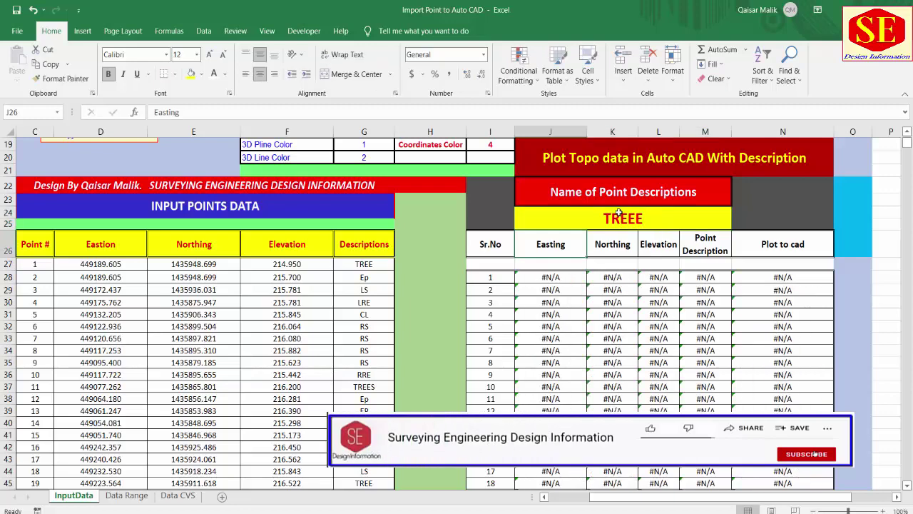
{"action": "double_click", "coordinate": [662, 216]}
{"action": "key", "text": "BackSpace"}
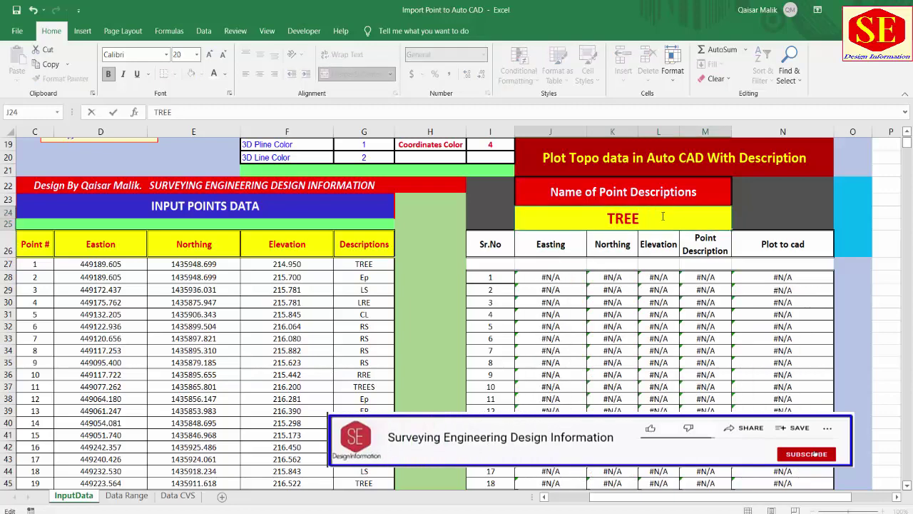
{"action": "key", "text": "Return"}
{"action": "scroll", "coordinate": [610, 323], "scroll_direction": "down", "scroll_amount": 3}
{"action": "scroll", "coordinate": [605, 220], "scroll_direction": "up", "scroll_amount": 2}
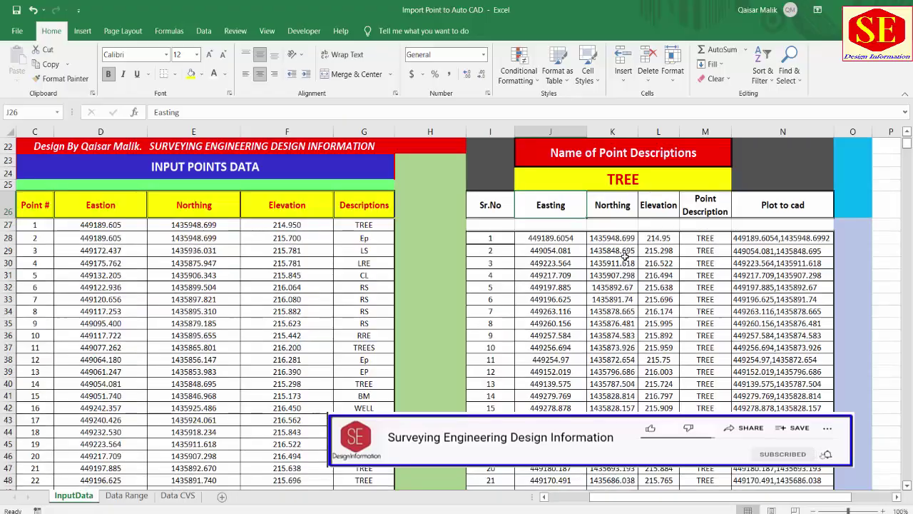
Step: Copy the TREE rows I28 to M253, Sr.No through Point Description, and paste them as values into a new sheet from B3
{"action": "left_click_drag", "start_coordinate": [515, 244], "coordinate": [685, 338]}
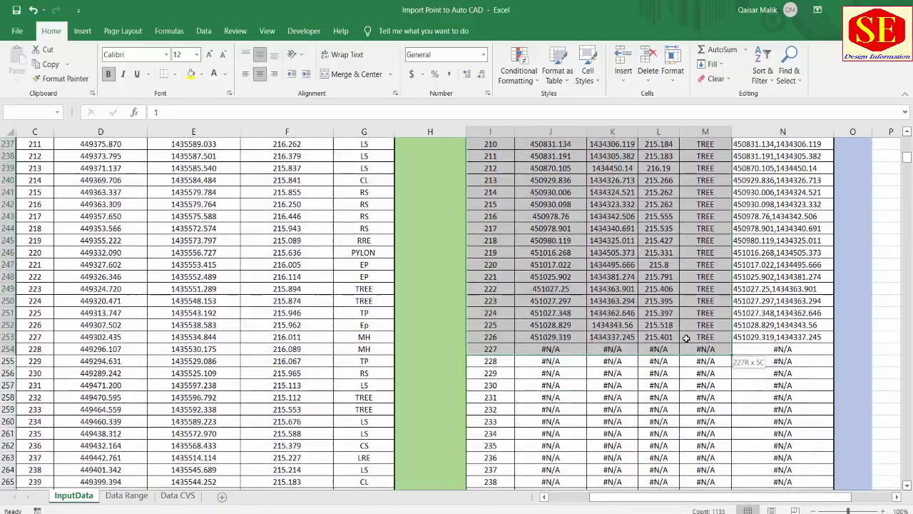
{"action": "right_click", "coordinate": [575, 247]}
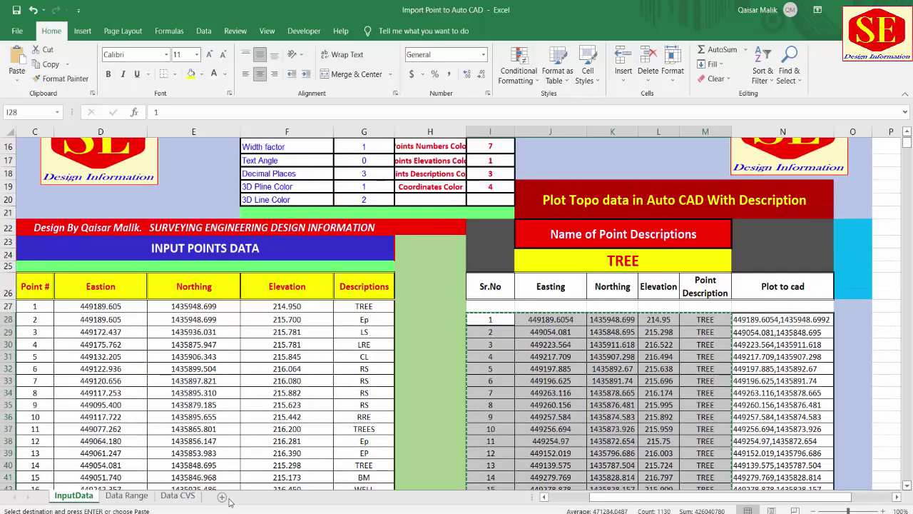
{"action": "left_click", "coordinate": [223, 498]}
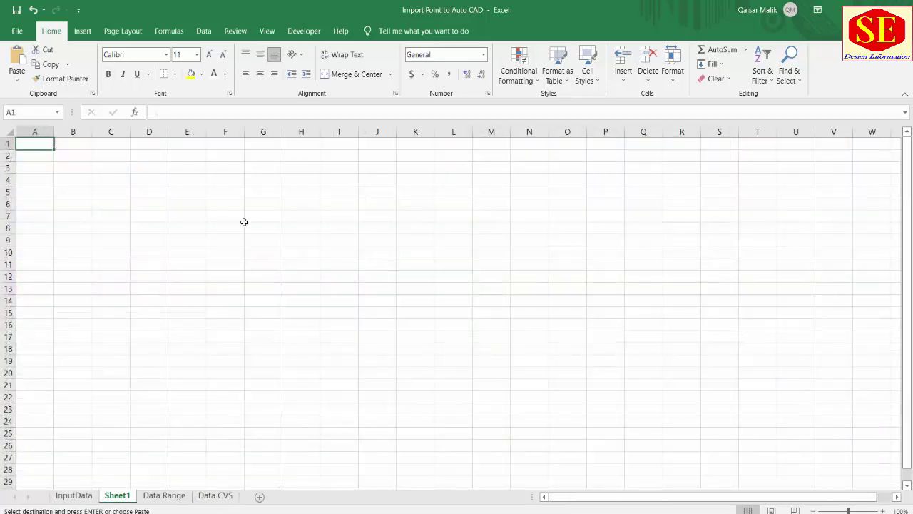
{"action": "left_click", "coordinate": [74, 167]}
{"action": "right_click", "coordinate": [74, 166]}
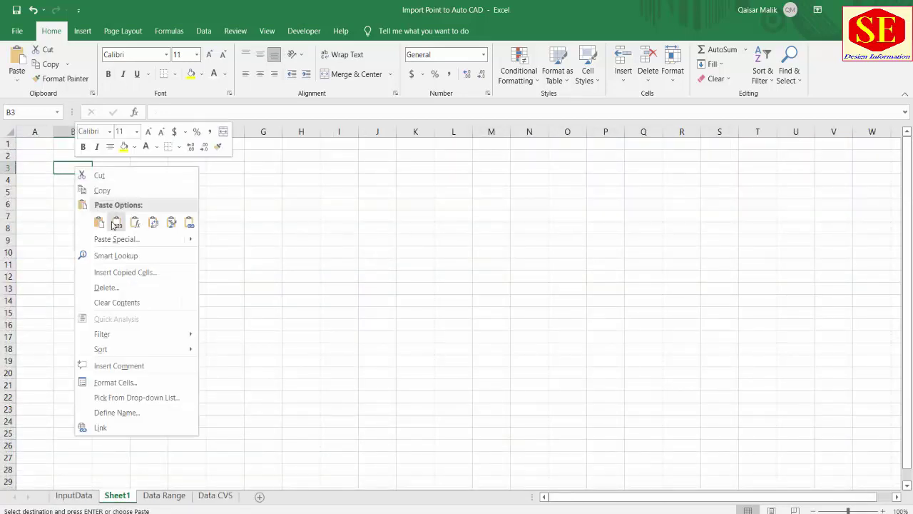
{"action": "left_click", "coordinate": [116, 223]}
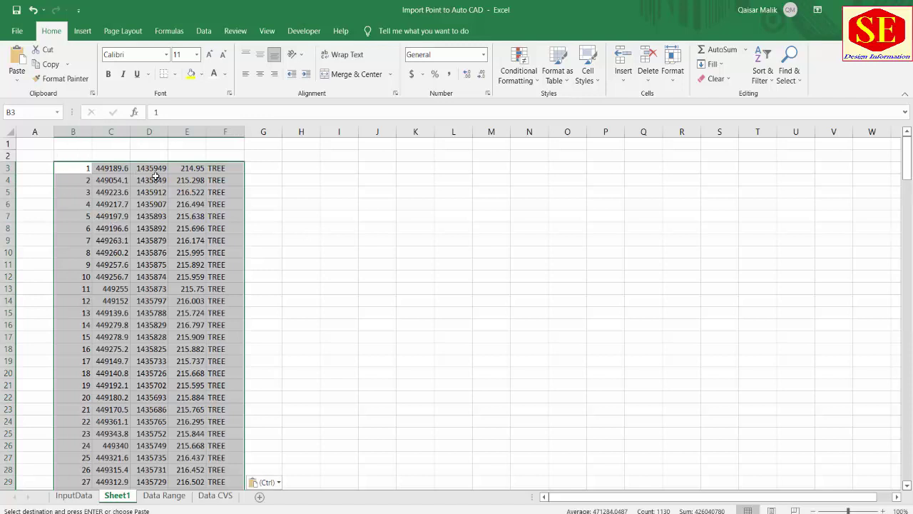
{"action": "left_click", "coordinate": [360, 191]}
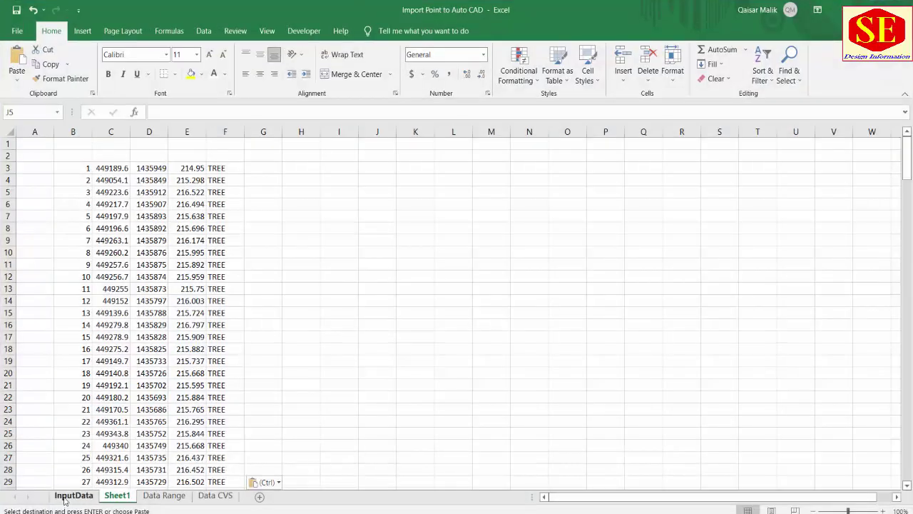
Step: On the InputData sheet, set the name of point descriptions to EP and copy its rows from Sr.No through Point Description
{"action": "left_click", "coordinate": [65, 499]}
{"action": "left_click", "coordinate": [637, 263]}
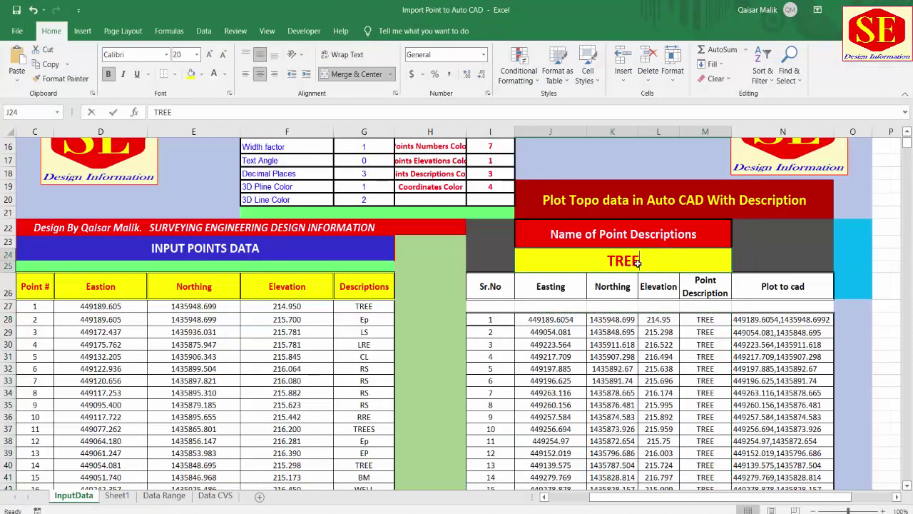
{"action": "type", "text": "EP"}
{"action": "key", "text": "Return"}
{"action": "left_click_drag", "start_coordinate": [492, 319], "coordinate": [704, 253]}
{"action": "right_click", "coordinate": [685, 239]}
{"action": "left_click", "coordinate": [710, 262]}
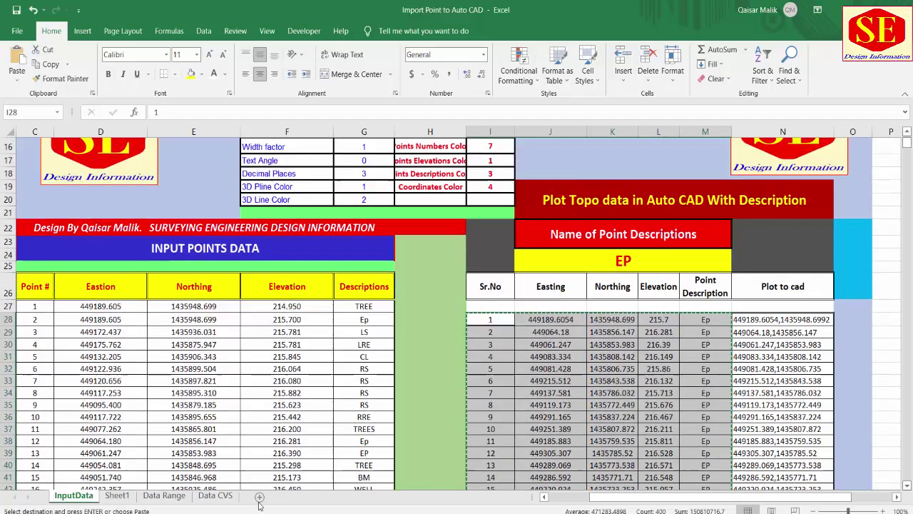
Step: Paste the copied EP rows as values into Sheet1 starting at H3 and check the pasted list
{"action": "left_click", "coordinate": [117, 495]}
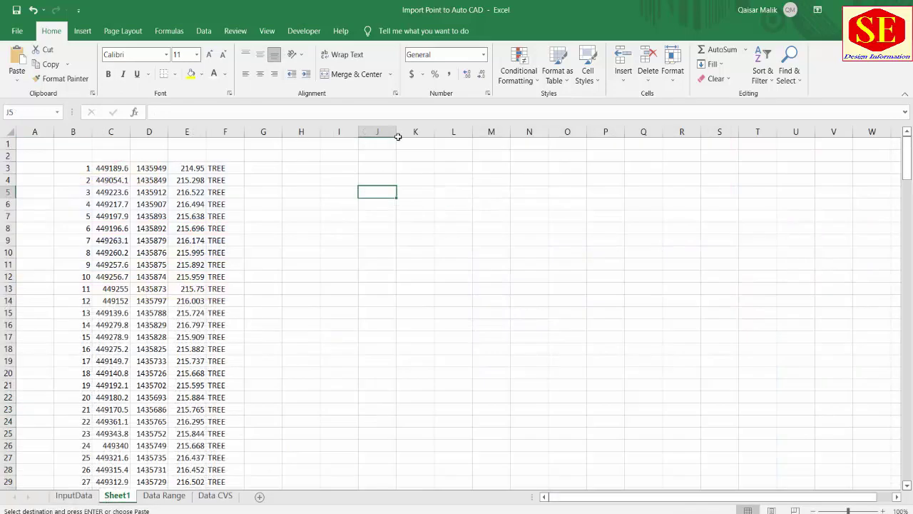
{"action": "left_click", "coordinate": [286, 169]}
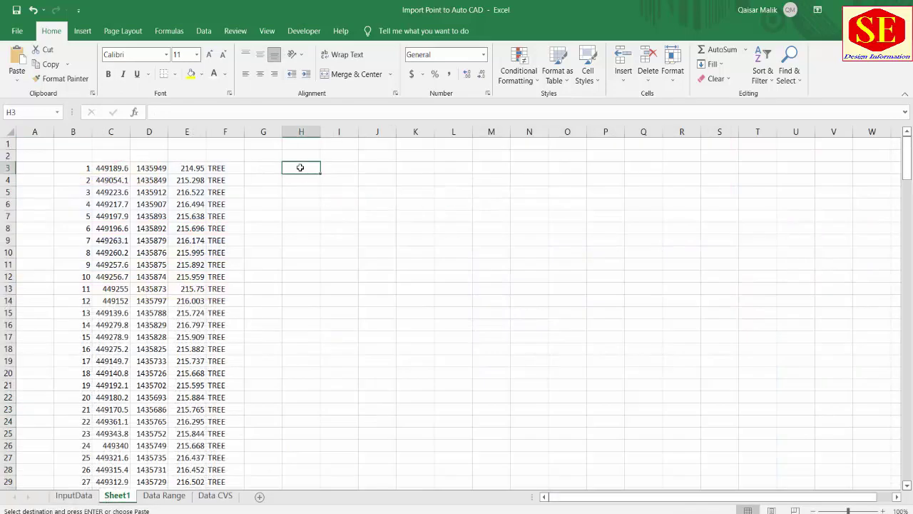
{"action": "right_click", "coordinate": [286, 168]}
{"action": "left_click", "coordinate": [348, 227]}
{"action": "left_click", "coordinate": [438, 205]}
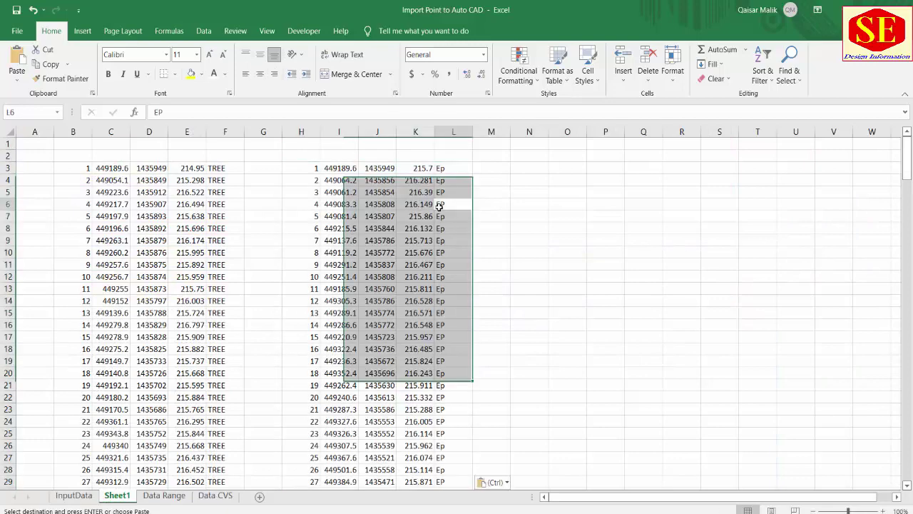
{"action": "scroll", "coordinate": [435, 325], "scroll_direction": "down", "scroll_amount": 3}
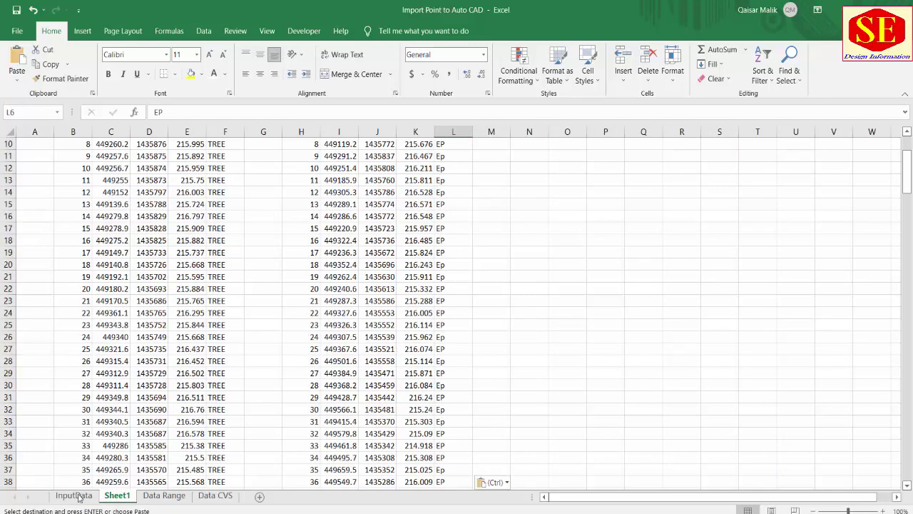
Step: On the InputData sheet, set the name of point descriptions to WELL and copy the rows I28 to M36
{"action": "left_click", "coordinate": [74, 495]}
{"action": "left_click", "coordinate": [622, 260]}
{"action": "type", "text": "WE"}
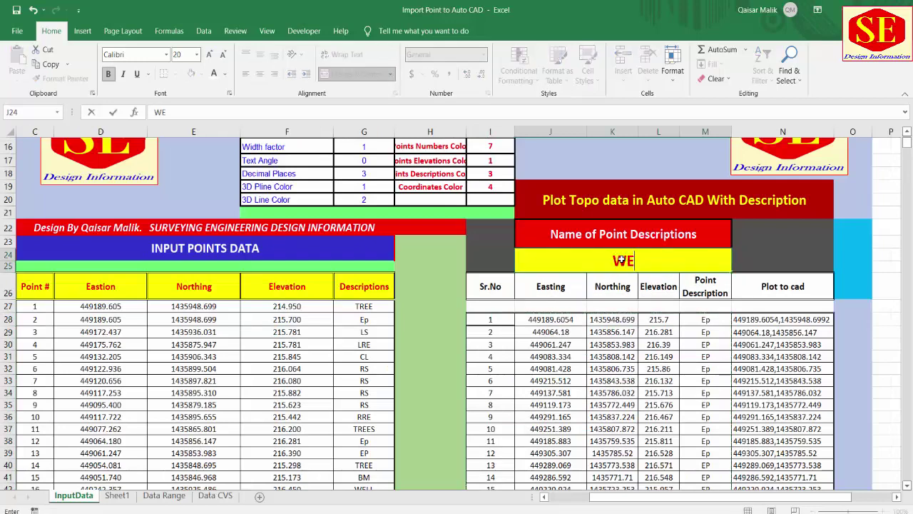
{"action": "type", "text": "LL"}
{"action": "key", "text": "Return"}
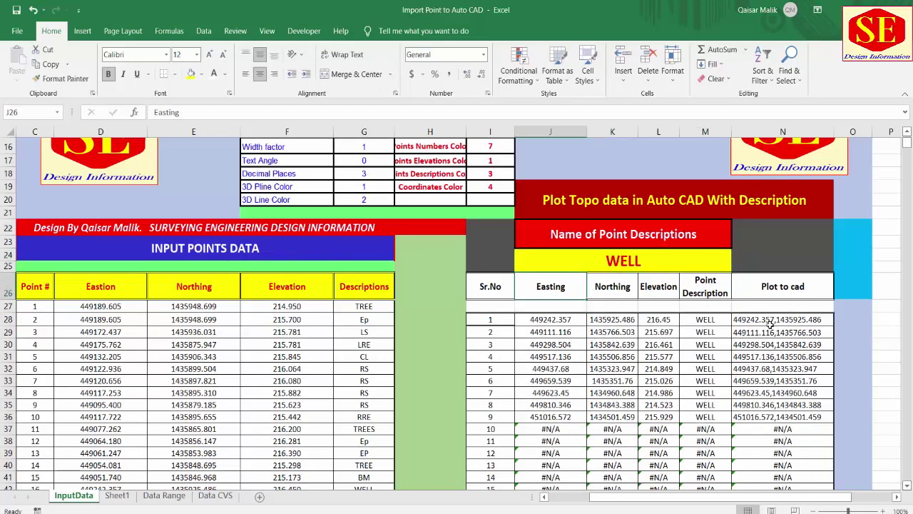
{"action": "left_click_drag", "start_coordinate": [503, 321], "coordinate": [703, 415]}
{"action": "right_click", "coordinate": [649, 400]}
{"action": "left_click", "coordinate": [681, 143]}
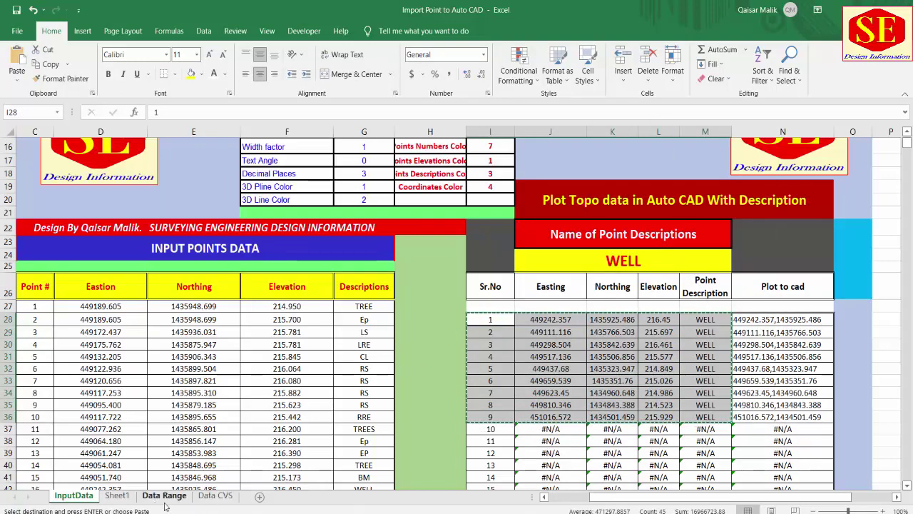
Step: Paste the copied WELL rows into Sheet1 starting at N3, return to the InputData sheet and clear the copy selection
{"action": "left_click", "coordinate": [117, 495]}
{"action": "scroll", "coordinate": [516, 313], "scroll_direction": "up", "scroll_amount": 3}
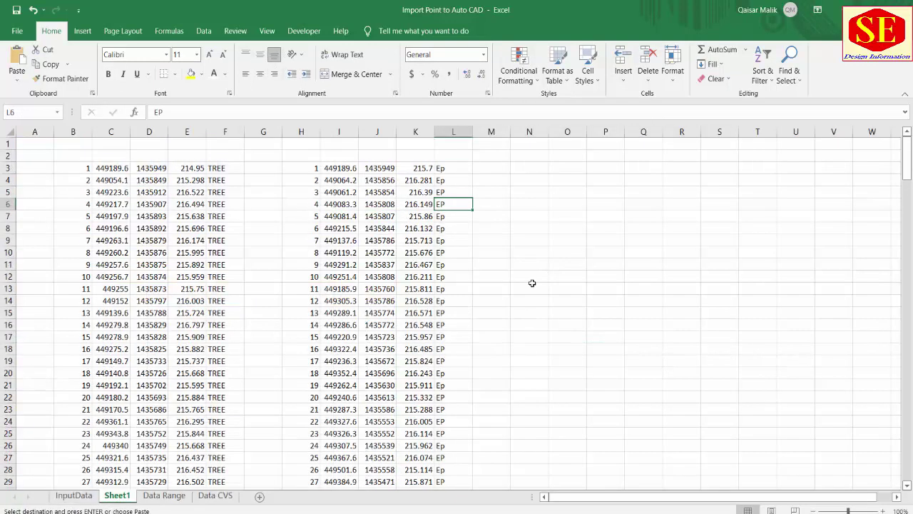
{"action": "left_click", "coordinate": [529, 169]}
{"action": "right_click", "coordinate": [534, 171]}
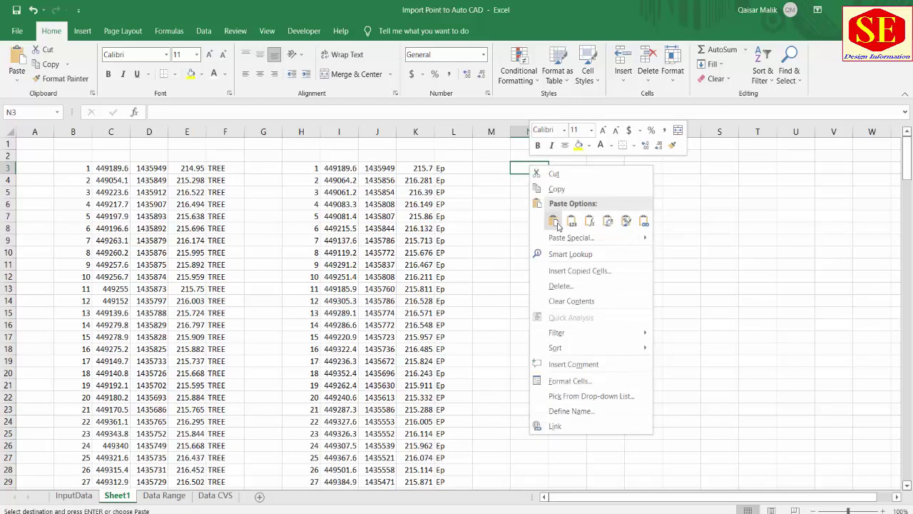
{"action": "left_click", "coordinate": [555, 222]}
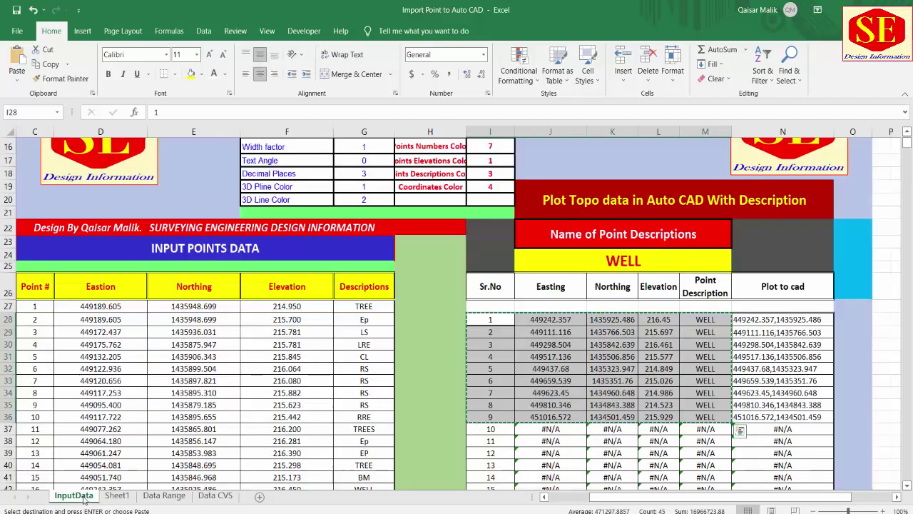
{"action": "left_click", "coordinate": [83, 498]}
{"action": "key", "text": "Escape"}
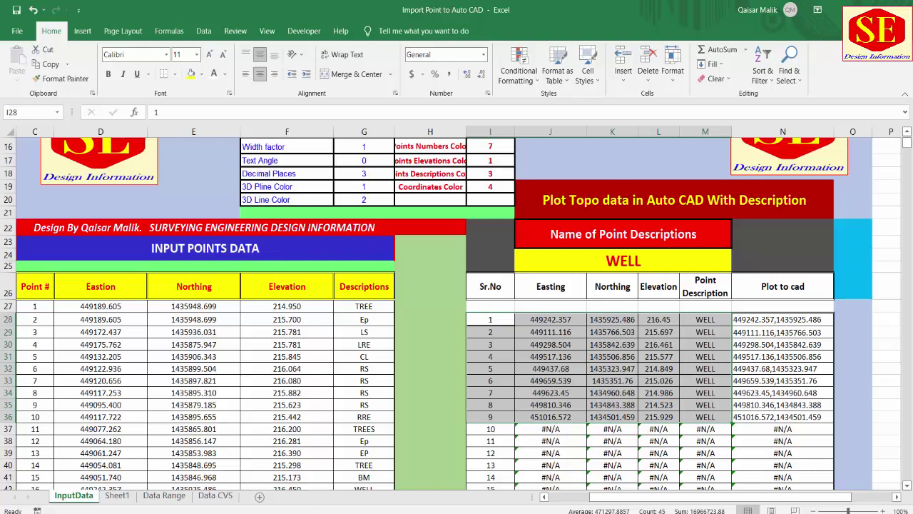
Step: Switch to AutoCAD and examine the plotted survey points, wells and lines along the road
{"action": "left_click", "coordinate": [618, 343]}
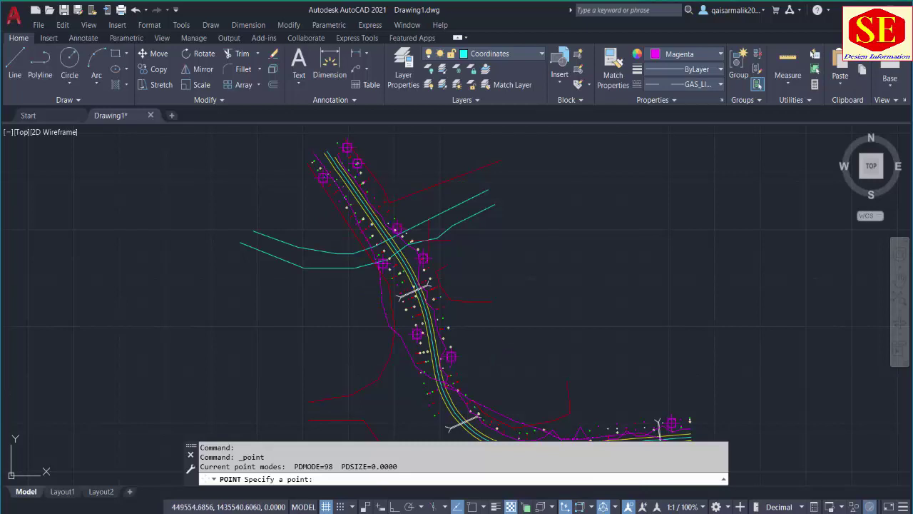
{"action": "scroll", "coordinate": [418, 283], "scroll_direction": "down", "scroll_amount": 1}
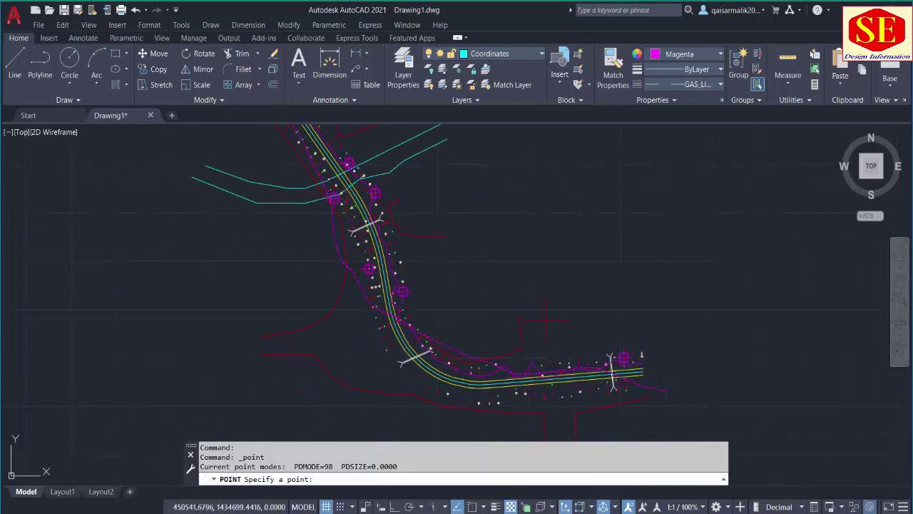
{"action": "left_click_drag", "start_coordinate": [423, 209], "coordinate": [448, 290]}
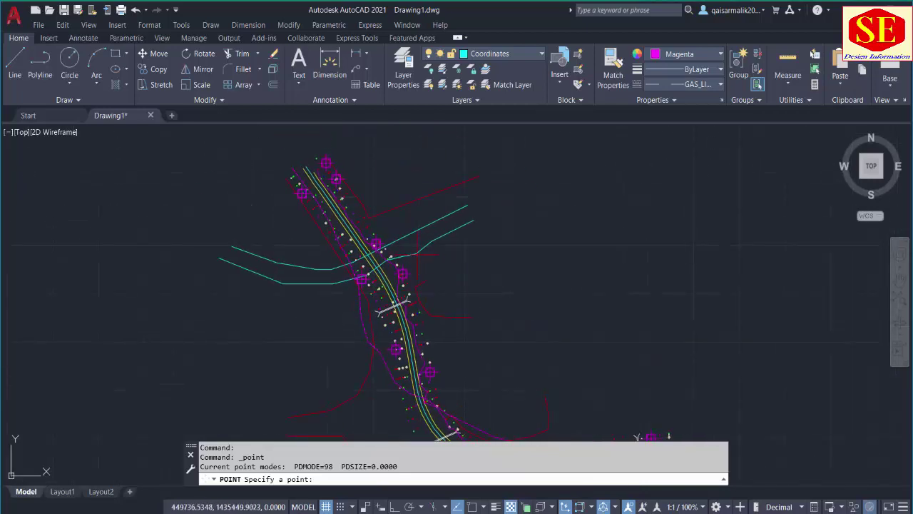
{"action": "scroll", "coordinate": [350, 275], "scroll_direction": "up", "scroll_amount": 6}
{"action": "left_click_drag", "start_coordinate": [443, 214], "coordinate": [446, 268]}
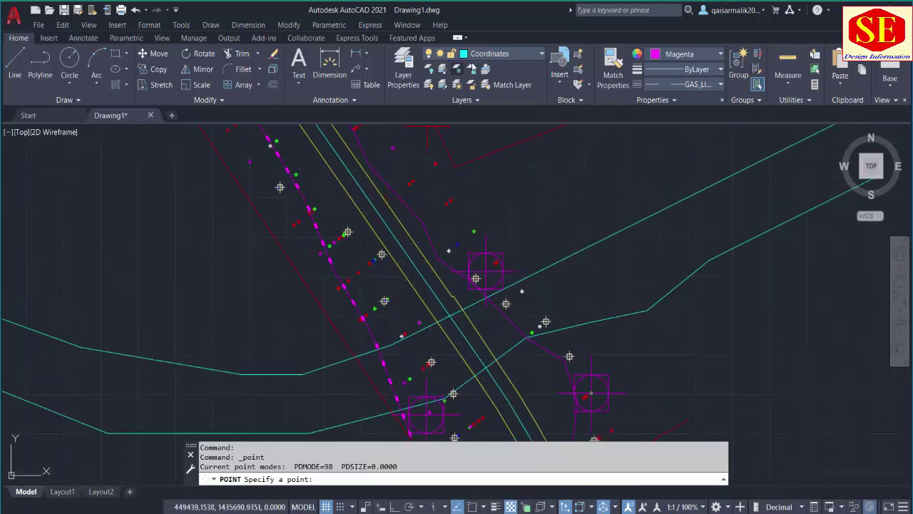
{"action": "left_click", "coordinate": [478, 54]}
{"action": "scroll", "coordinate": [479, 231], "scroll_direction": "down", "scroll_amount": 2}
{"action": "scroll", "coordinate": [479, 230], "scroll_direction": "down", "scroll_amount": 2}
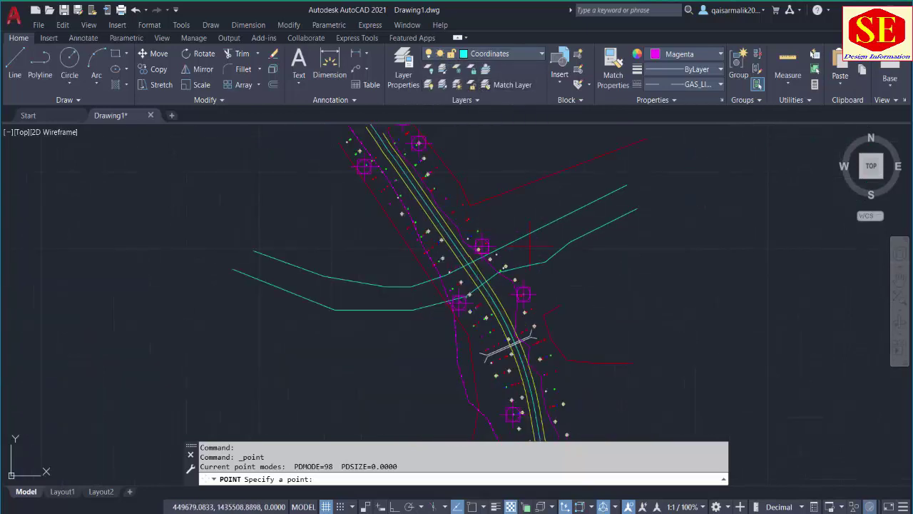
Step: Switch to Excel and review the input points columns on the InputData sheet, including the description numbers
{"action": "key", "text": "Return"}
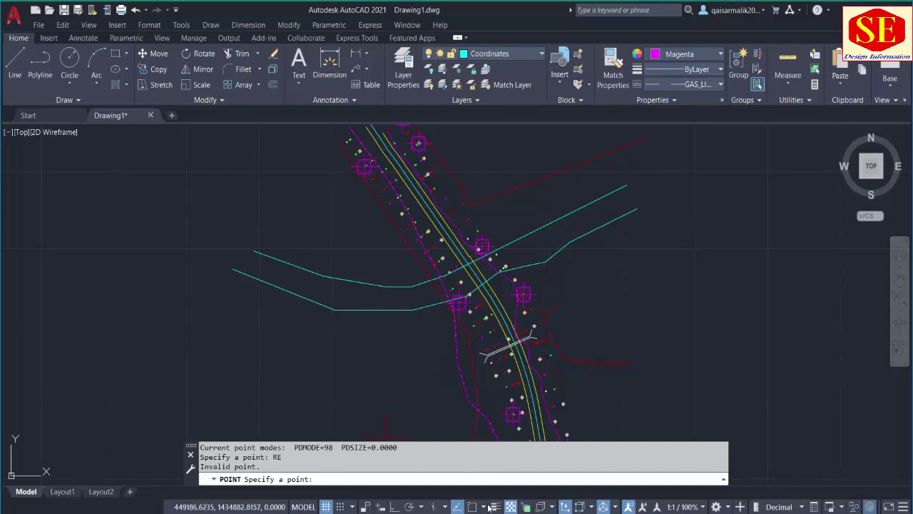
{"action": "key", "text": "alt+Tab"}
{"action": "left_click", "coordinate": [431, 368]}
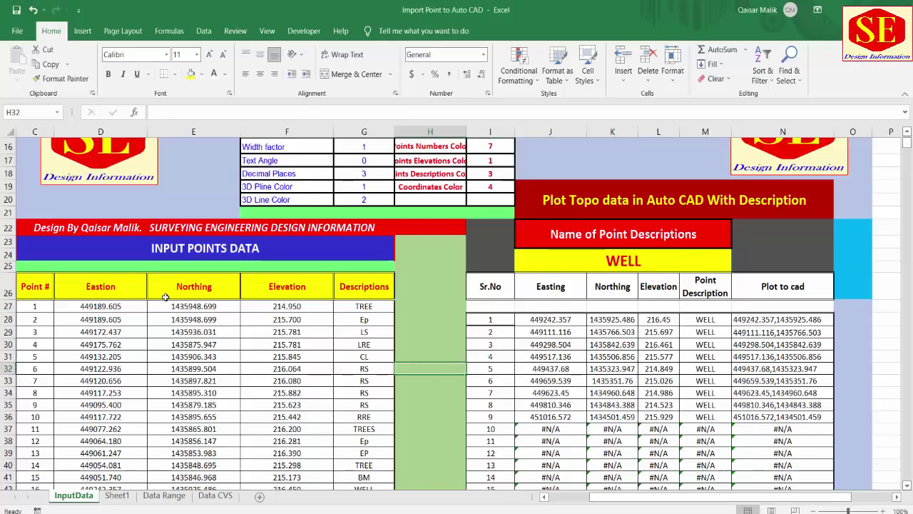
{"action": "scroll", "coordinate": [598, 497], "scroll_direction": "left", "scroll_amount": 2}
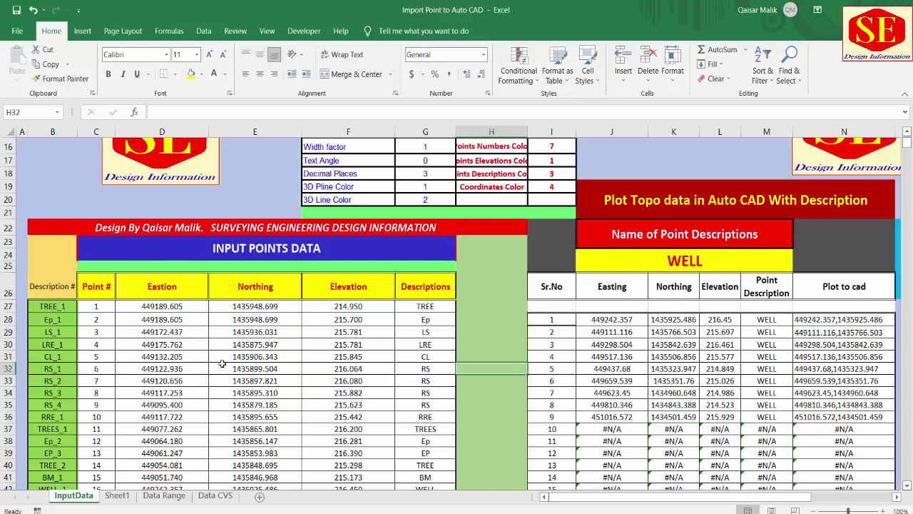
Step: Switch to AutoCAD and examine the plotted points close up along the road near the white crossing structure
{"action": "key", "text": "alt+Tab"}
{"action": "scroll", "coordinate": [542, 286], "scroll_direction": "up", "scroll_amount": 6}
{"action": "scroll", "coordinate": [542, 286], "scroll_direction": "up", "scroll_amount": 4}
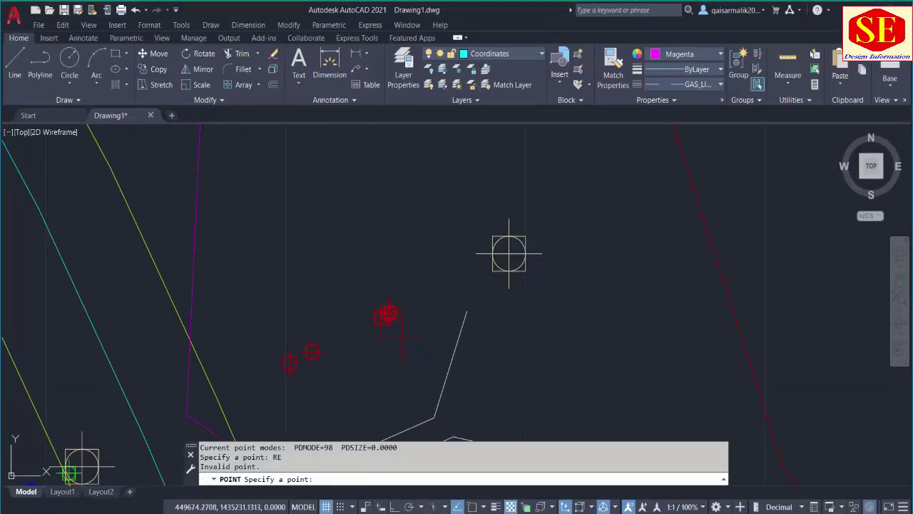
{"action": "scroll", "coordinate": [402, 338], "scroll_direction": "down", "scroll_amount": 5}
{"action": "left_click_drag", "start_coordinate": [172, 264], "coordinate": [401, 248]}
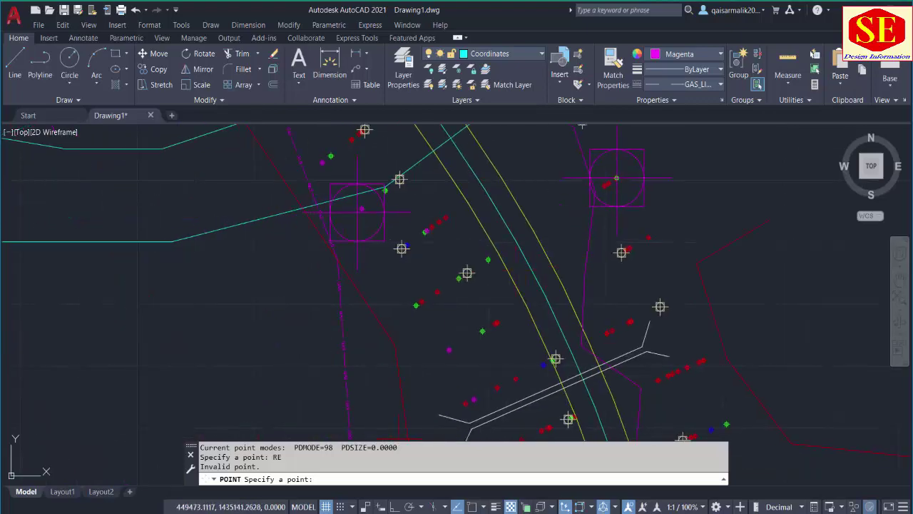
Step: Switch to Excel and look through the InputData point list from the first rows down to the BL points
{"action": "key", "text": "alt+Tab"}
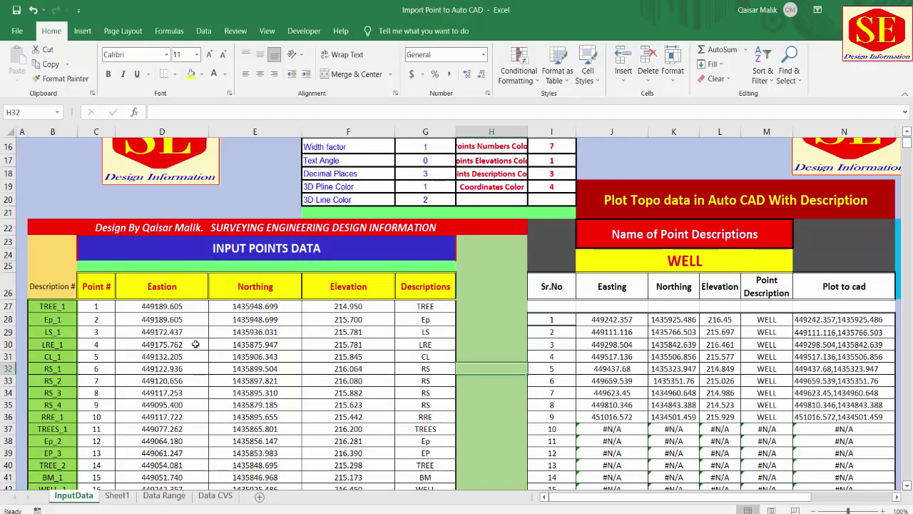
{"action": "scroll", "coordinate": [542, 343], "scroll_direction": "down", "scroll_amount": 6}
{"action": "left_click_drag", "start_coordinate": [907, 144], "coordinate": [907, 235]}
{"action": "scroll", "coordinate": [281, 374], "scroll_direction": "down", "scroll_amount": 4}
{"action": "scroll", "coordinate": [282, 373], "scroll_direction": "down", "scroll_amount": 20}
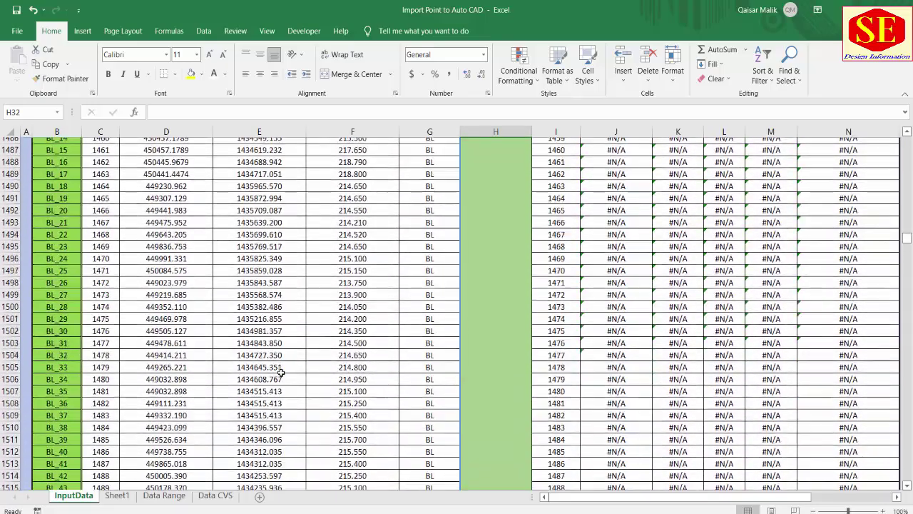
{"action": "left_click_drag", "start_coordinate": [910, 241], "coordinate": [908, 236]}
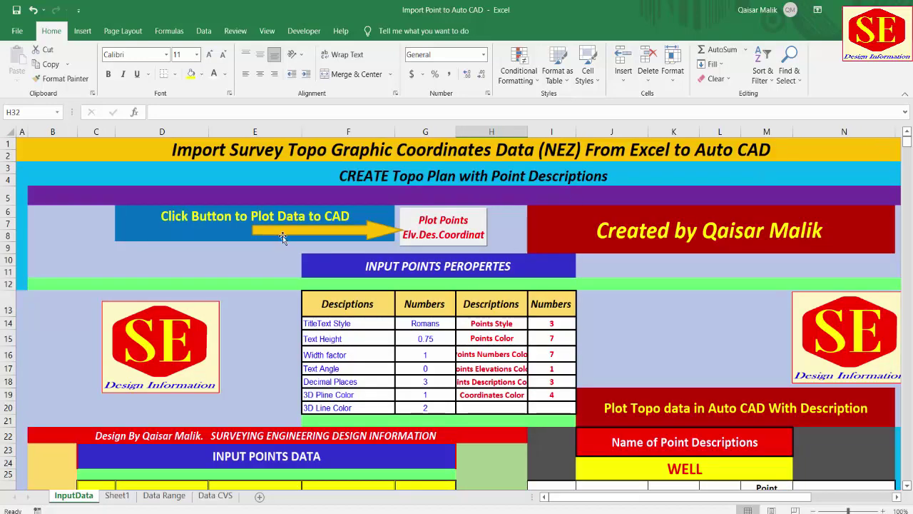
Step: Copy the plotting script with Plot Points Elv.Des.Coordinat, inspect its commands on the Data Range sheet, and return to InputData
{"action": "left_click", "coordinate": [451, 225]}
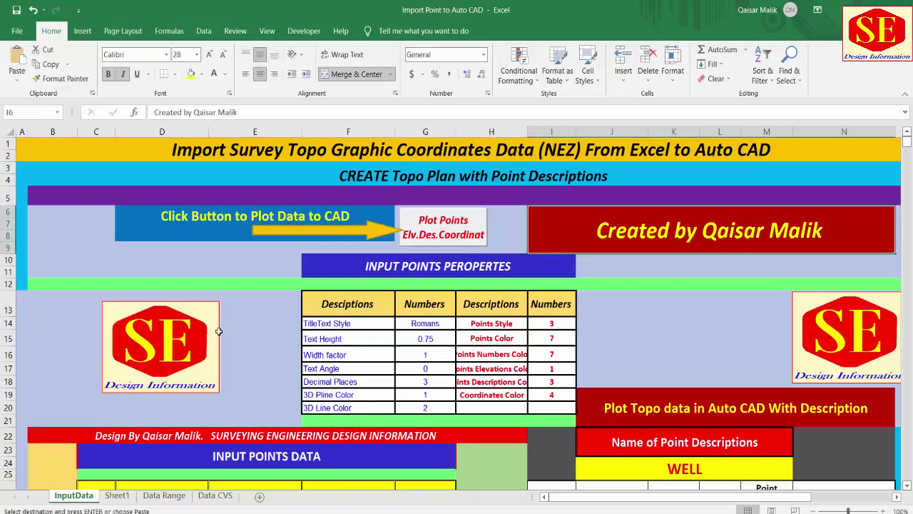
{"action": "left_click", "coordinate": [162, 500]}
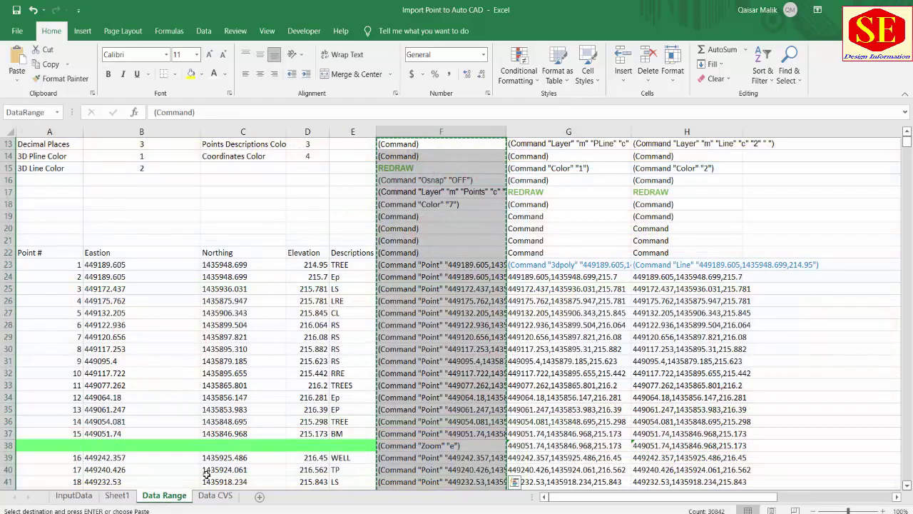
{"action": "scroll", "coordinate": [755, 301], "scroll_direction": "up", "scroll_amount": 4}
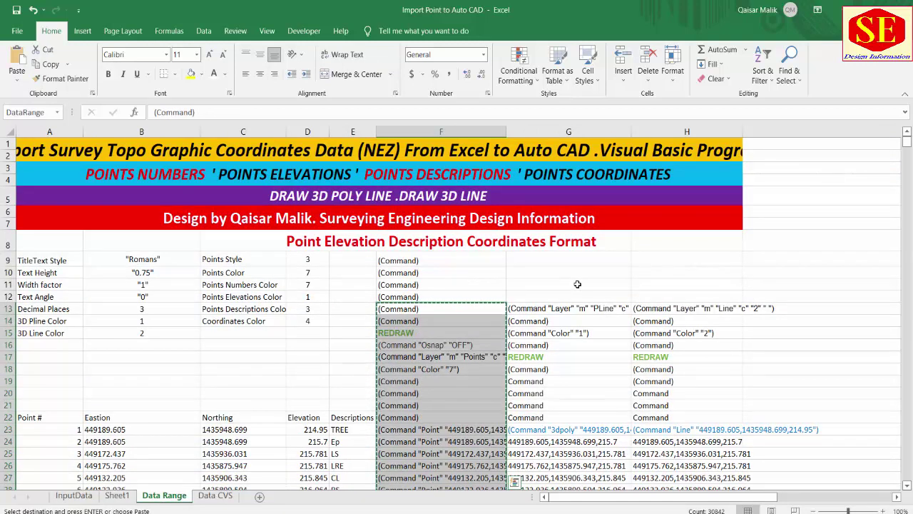
{"action": "scroll", "coordinate": [519, 304], "scroll_direction": "down", "scroll_amount": 4}
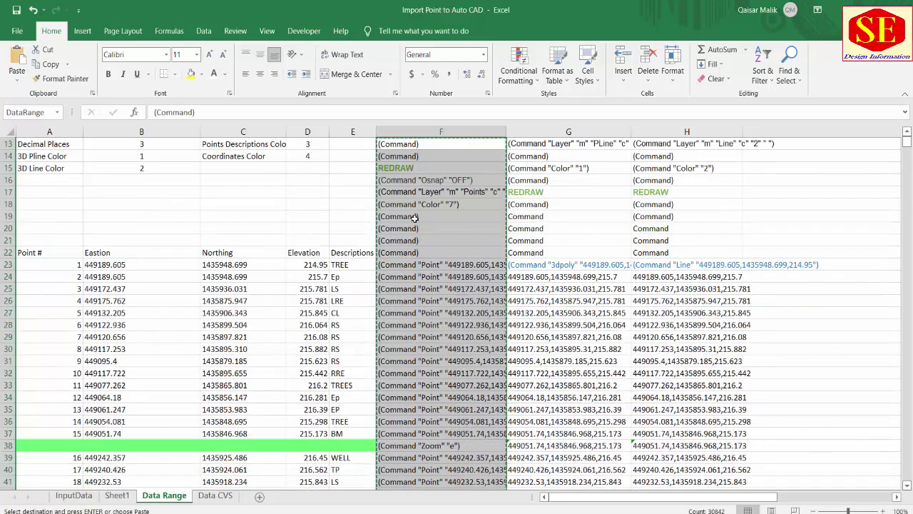
{"action": "scroll", "coordinate": [416, 217], "scroll_direction": "up", "scroll_amount": 2}
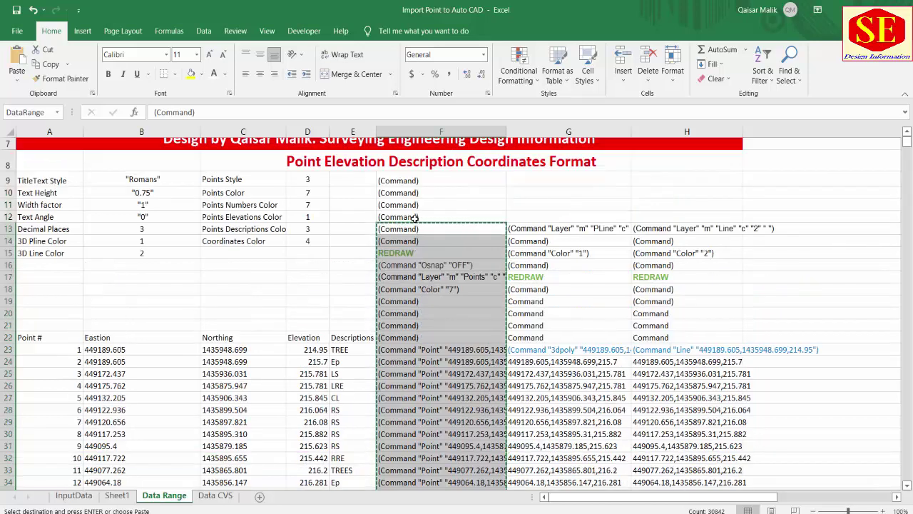
{"action": "left_click", "coordinate": [73, 495]}
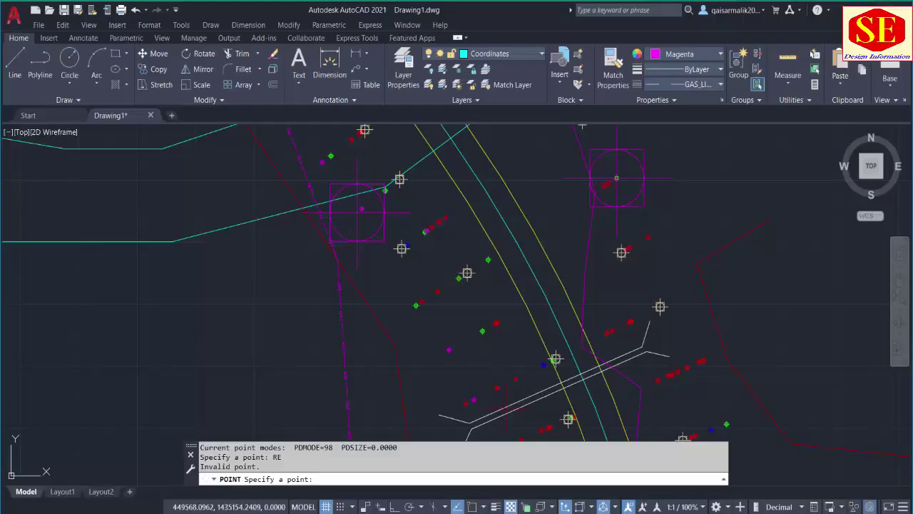
Step: Cancel the pending Point command in AutoCAD and switch back to the InputData sheet in Excel
{"action": "scroll", "coordinate": [442, 286], "scroll_direction": "down", "scroll_amount": 3}
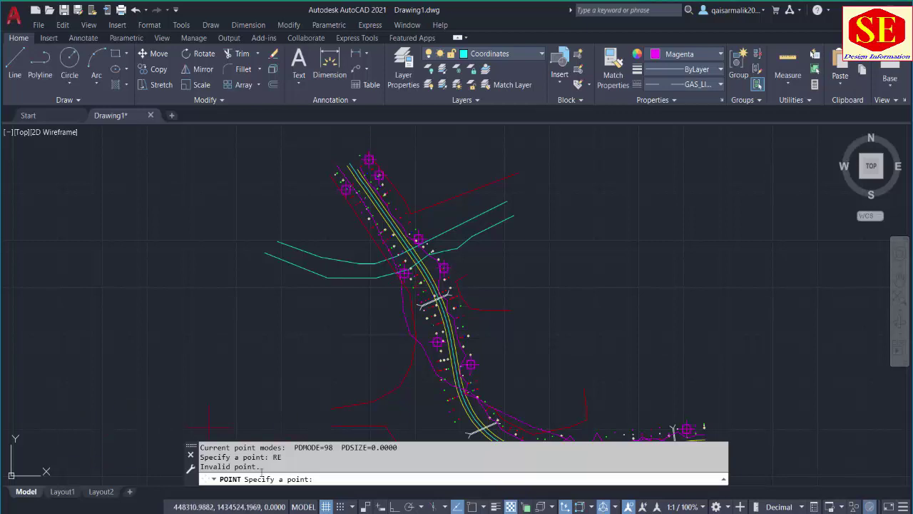
{"action": "key", "text": "Escape"}
{"action": "key", "text": "alt+Tab"}
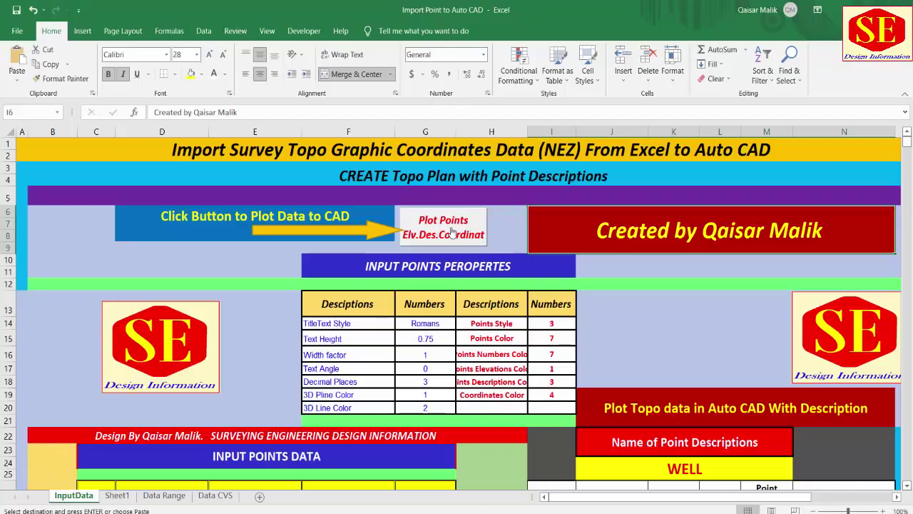
Step: Check the points properties on InputData, copy the plotting script with Plot Points Elv.Des.Coordinat, and switch to AutoCAD
{"action": "scroll", "coordinate": [442, 232], "scroll_direction": "down", "scroll_amount": 3}
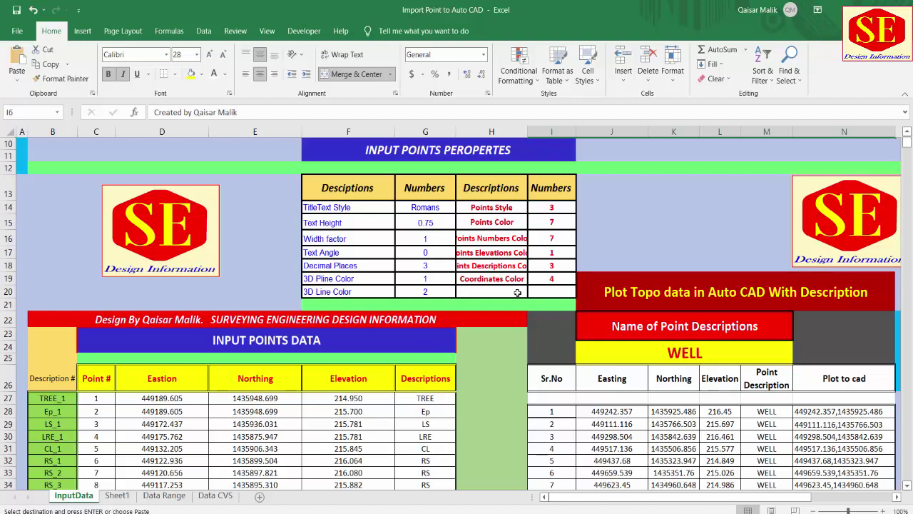
{"action": "scroll", "coordinate": [477, 309], "scroll_direction": "up", "scroll_amount": 3}
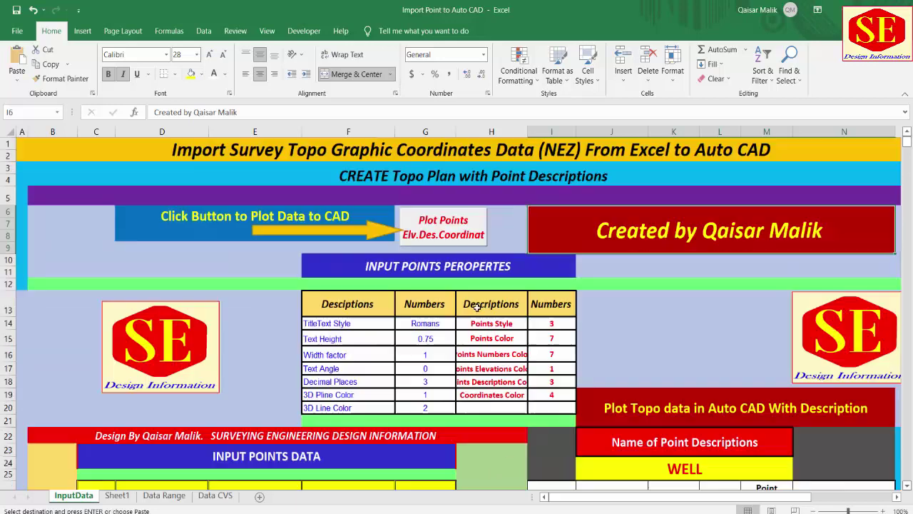
{"action": "left_click", "coordinate": [444, 228]}
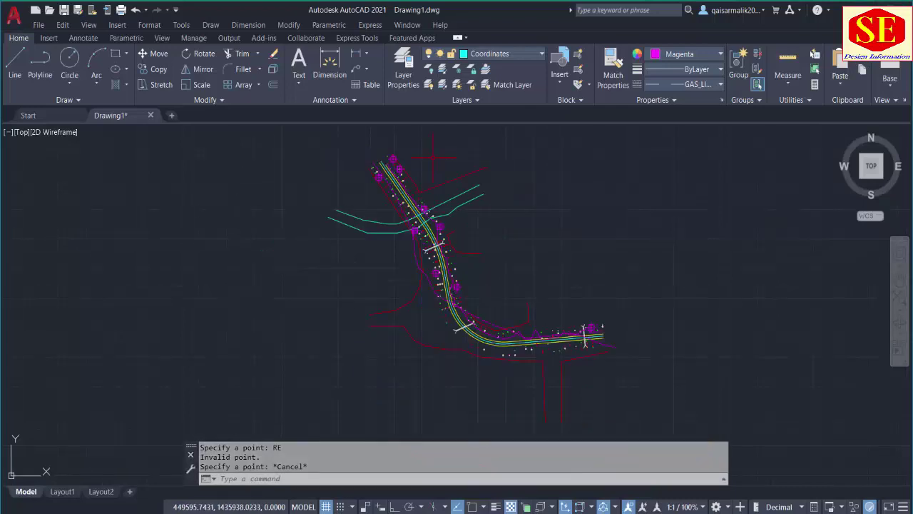
{"action": "left_click_drag", "start_coordinate": [602, 240], "coordinate": [500, 255]}
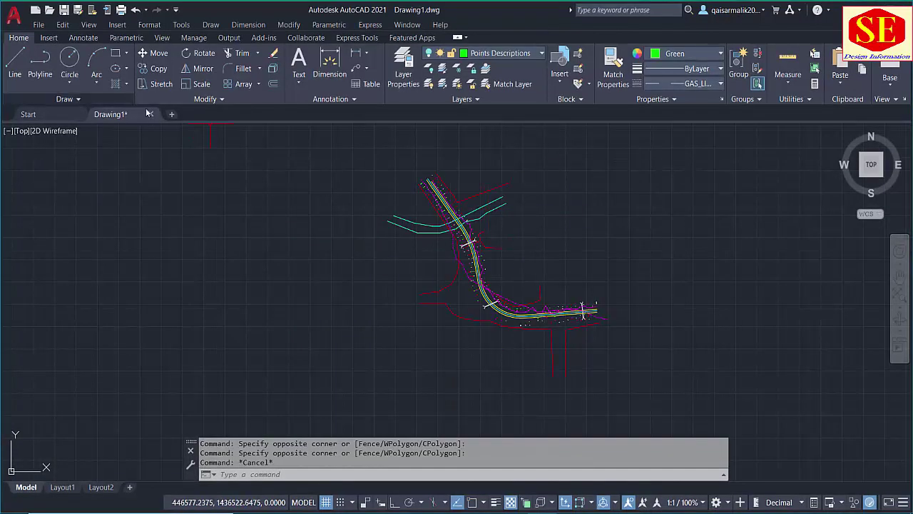
Step: Create a new blank drawing, compare it with Drawing1, and make the new one current
{"action": "left_click", "coordinate": [172, 115]}
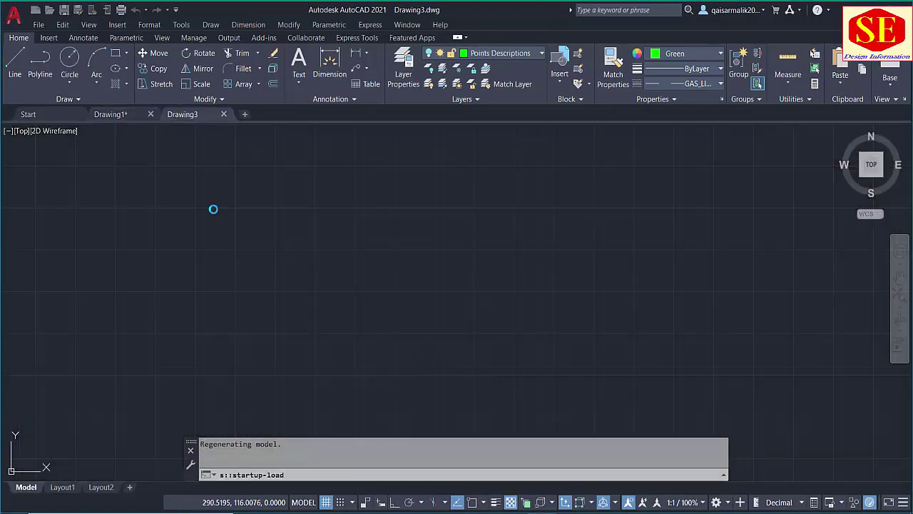
{"action": "left_click", "coordinate": [118, 113]}
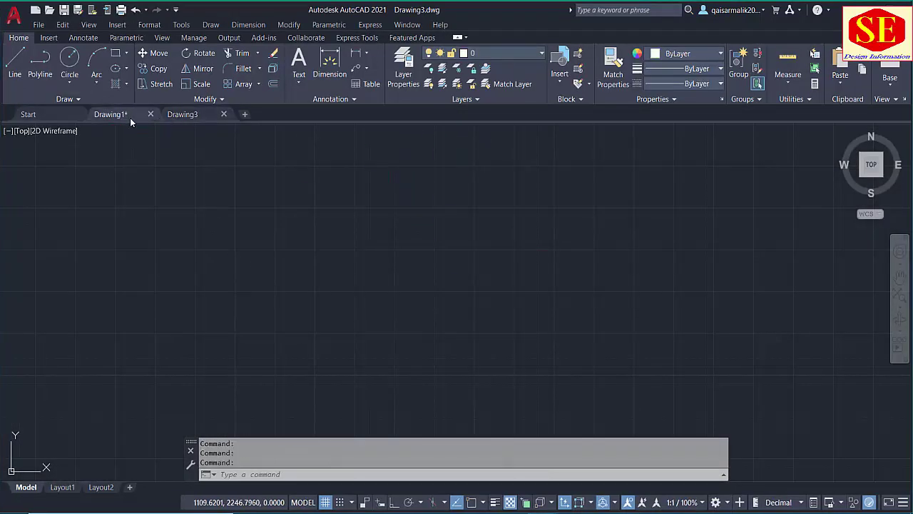
{"action": "left_click", "coordinate": [191, 116]}
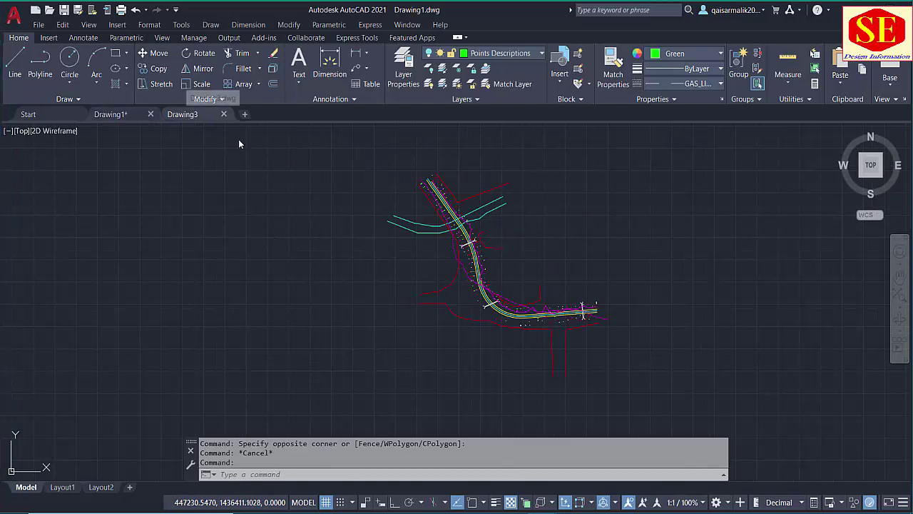
Step: Paste the copied plotting script at the new drawing's command line and run it to plot points, numbers, elevations, descriptions and coordinates
{"action": "left_click", "coordinate": [316, 475]}
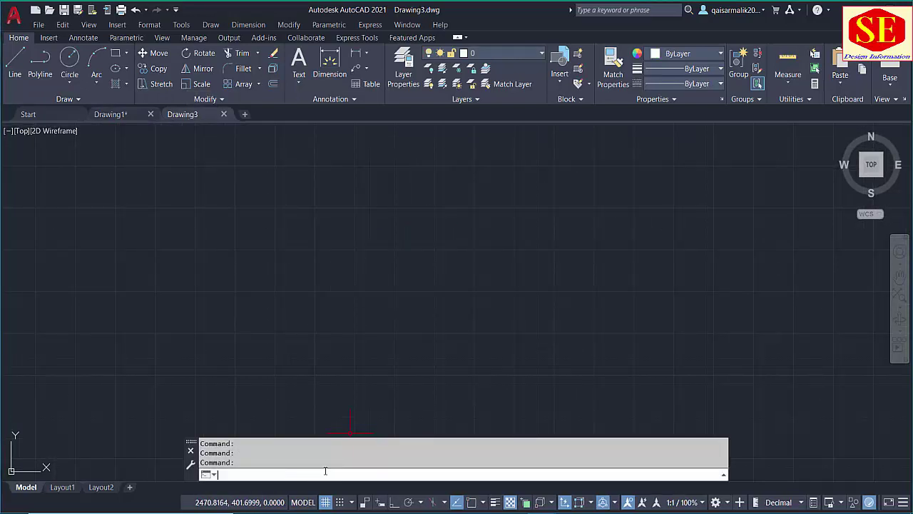
{"action": "right_click", "coordinate": [307, 474]}
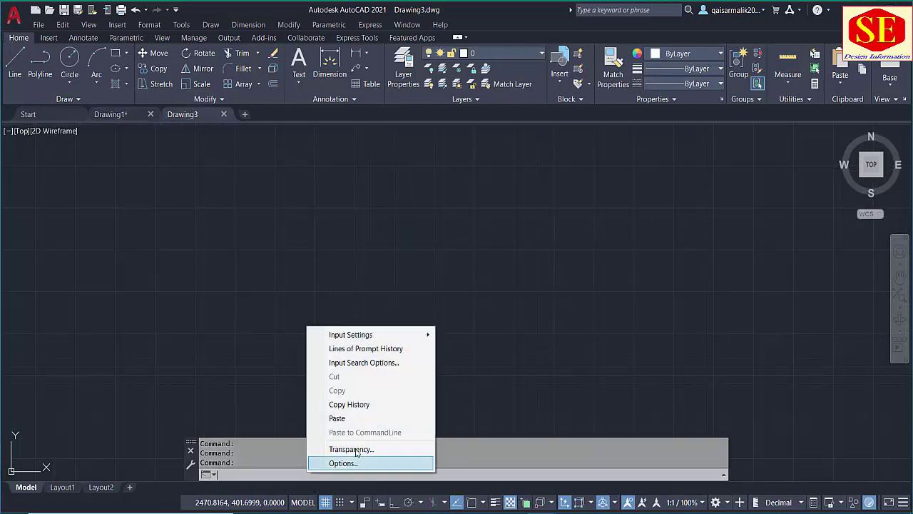
{"action": "left_click", "coordinate": [338, 419]}
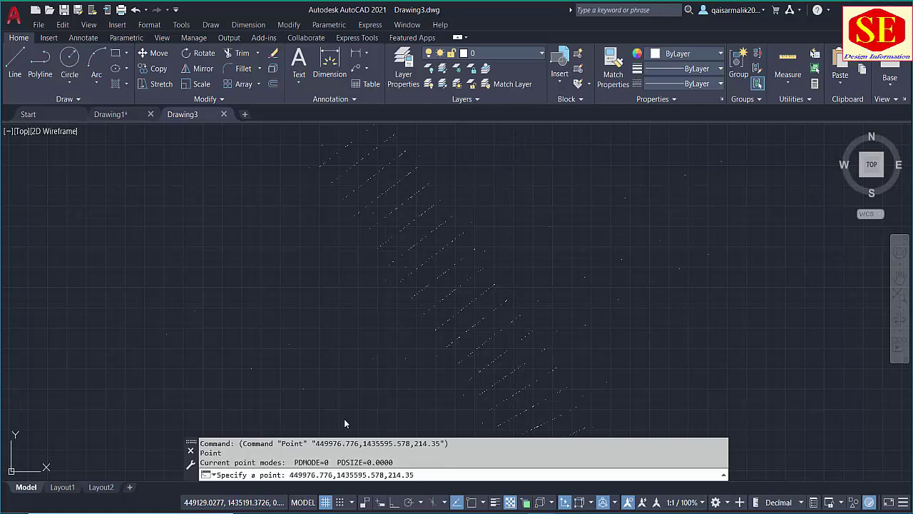
{"action": "key", "text": "Escape"}
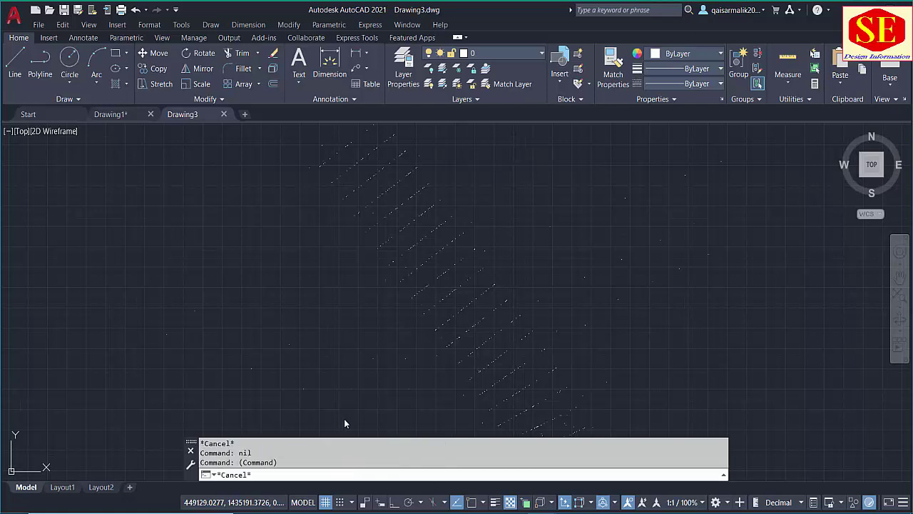
{"action": "key", "text": "Escape"}
{"action": "type", "text": "(Command)"}
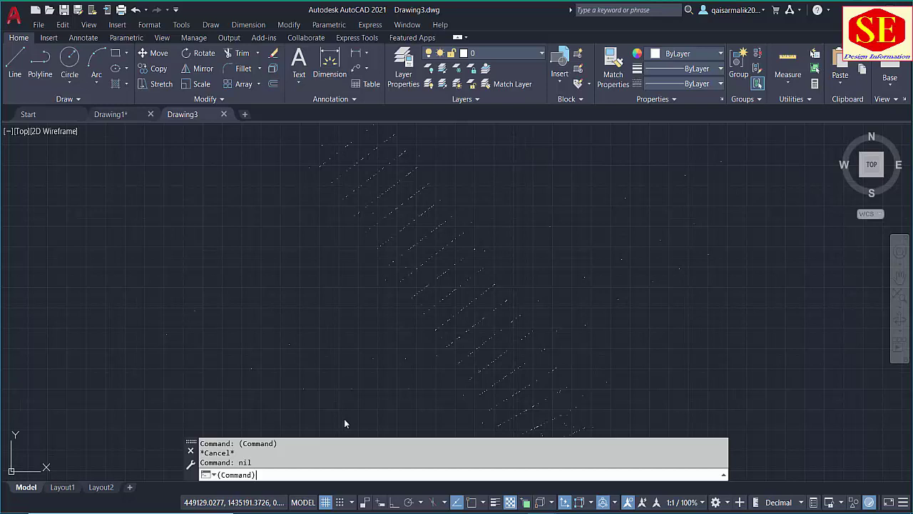
{"action": "key", "text": "Return"}
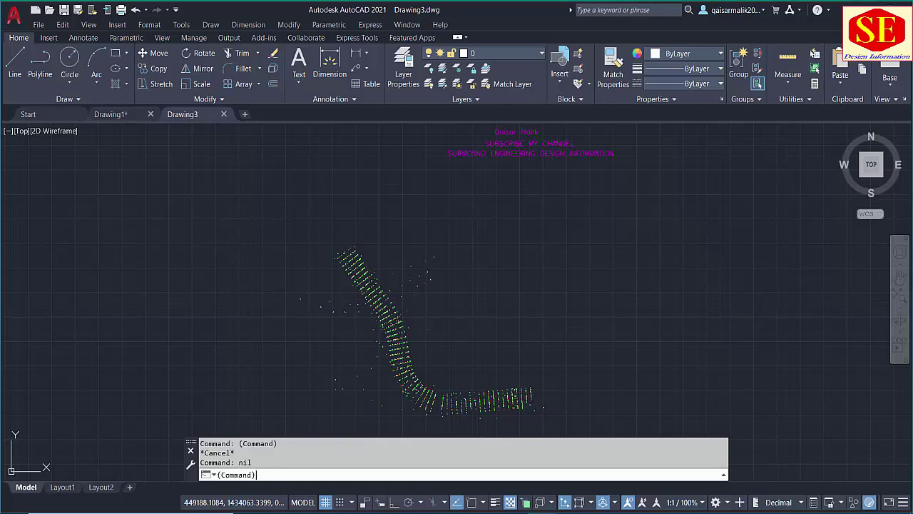
{"action": "key", "text": "Return"}
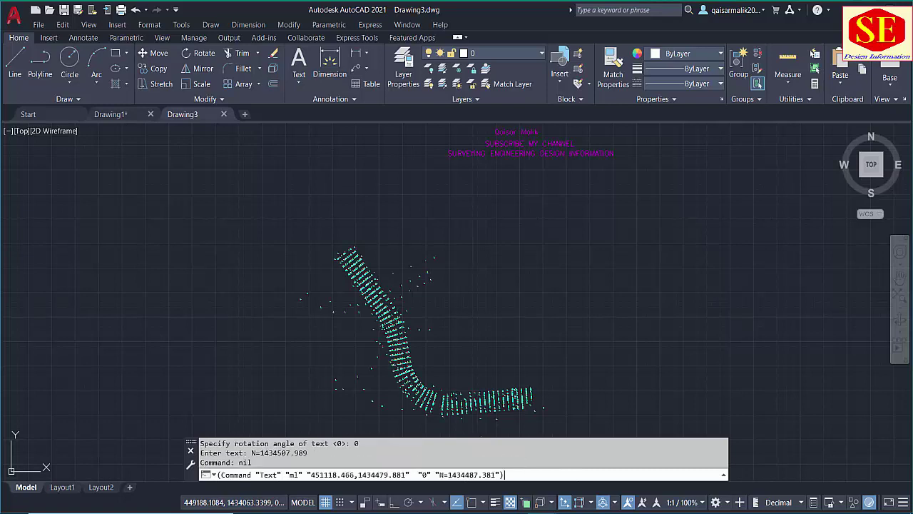
{"action": "key", "text": "Escape"}
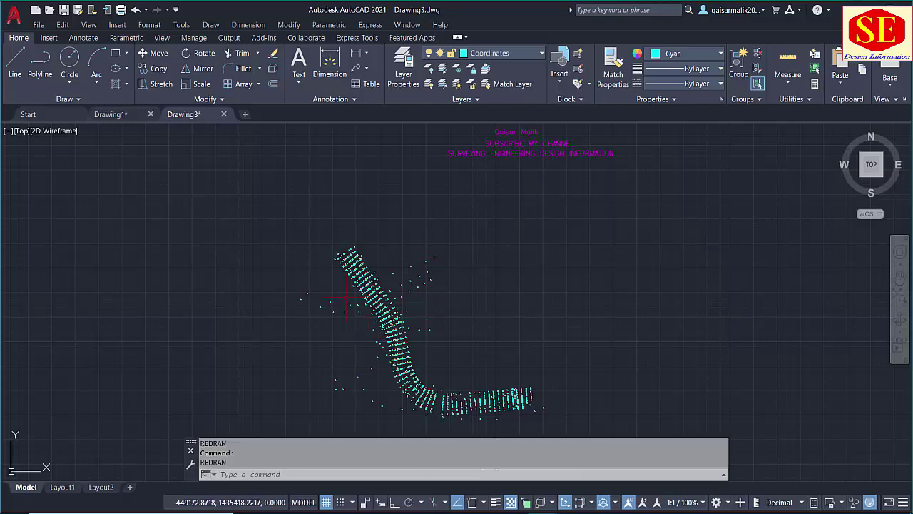
Step: Examine the plotted point numbers, elevations, descriptions and coordinates in the new drawing, checking back with the InputData sheet in Excel
{"action": "scroll", "coordinate": [345, 266], "scroll_direction": "up", "scroll_amount": 4}
{"action": "scroll", "coordinate": [344, 266], "scroll_direction": "down", "scroll_amount": 2}
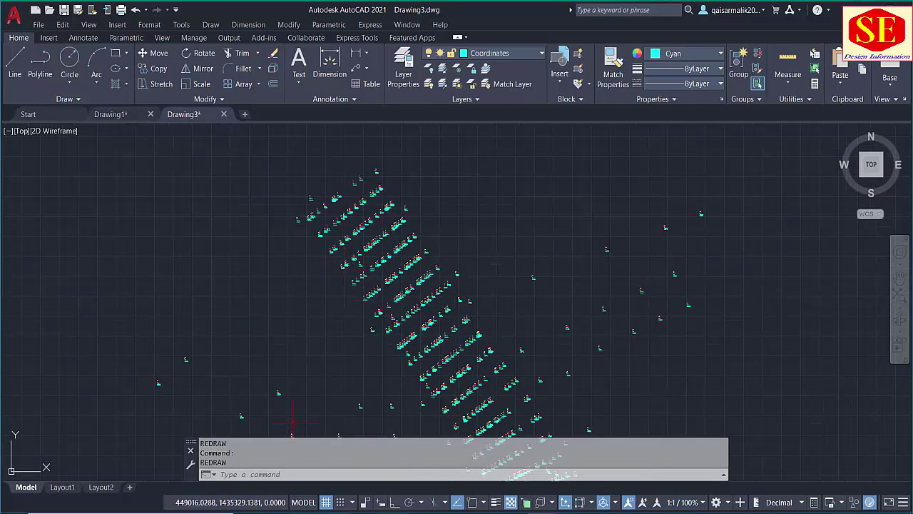
{"action": "key", "text": "alt+Tab"}
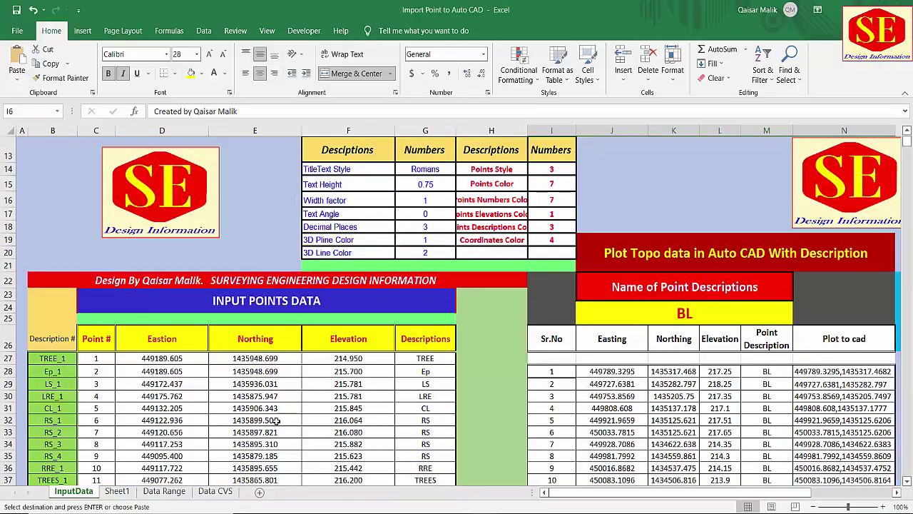
{"action": "mouse_move", "coordinate": [437, 508]}
{"action": "left_click", "coordinate": [504, 457]}
{"action": "scroll", "coordinate": [349, 305], "scroll_direction": "up", "scroll_amount": 10}
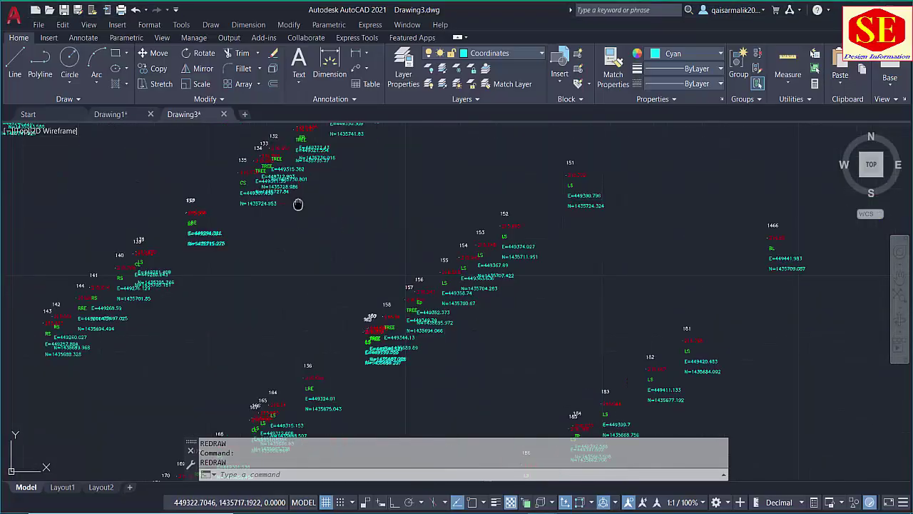
{"action": "left_click_drag", "start_coordinate": [302, 388], "coordinate": [306, 282]}
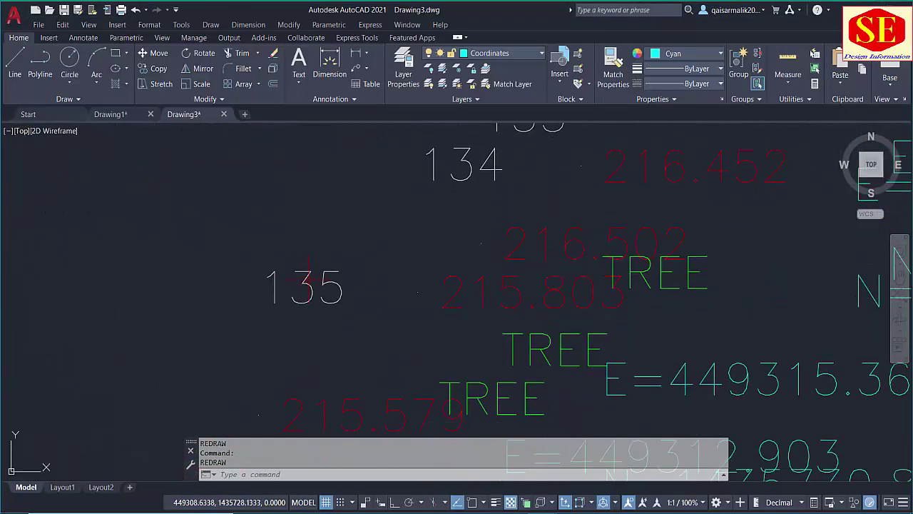
Step: Turn off the current Coordinates layer in Drawing3 so the easting and northing labels are hidden
{"action": "left_click", "coordinate": [410, 293]}
{"action": "scroll", "coordinate": [377, 306], "scroll_direction": "down", "scroll_amount": 4}
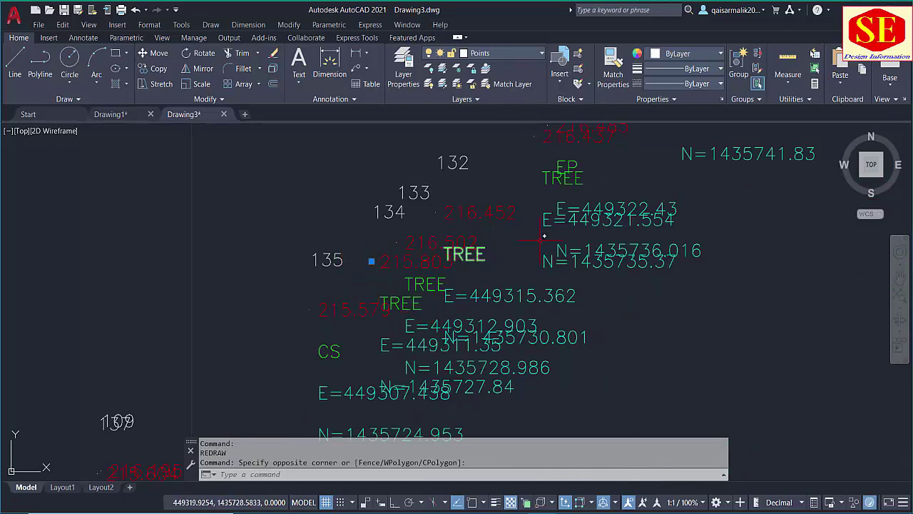
{"action": "scroll", "coordinate": [513, 307], "scroll_direction": "down", "scroll_amount": 8}
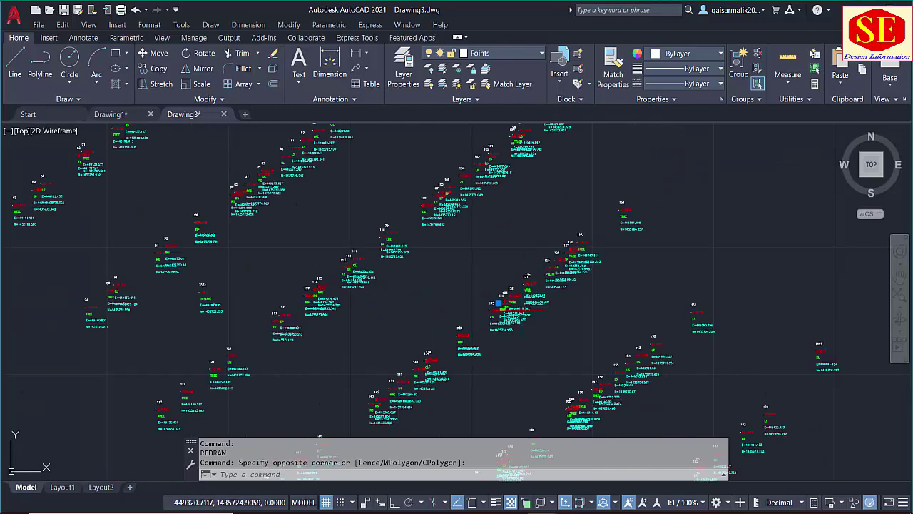
{"action": "left_click", "coordinate": [500, 55]}
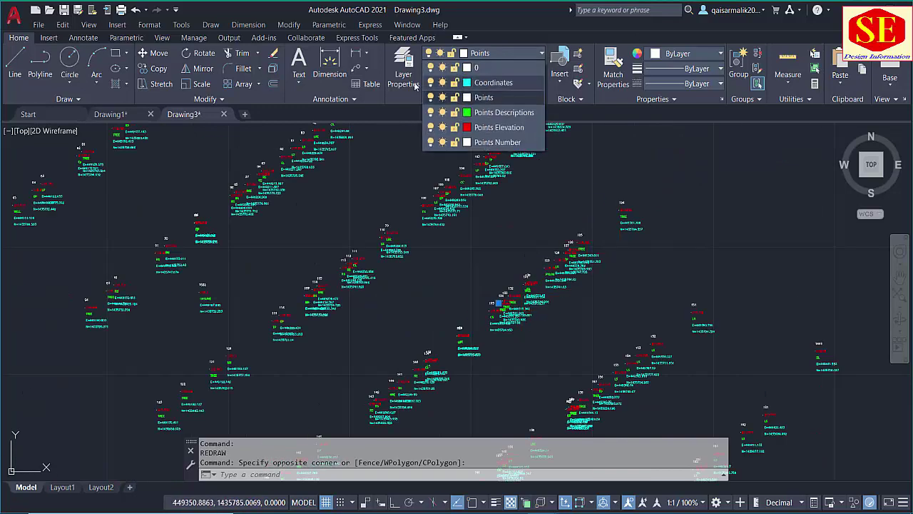
{"action": "left_click", "coordinate": [430, 97]}
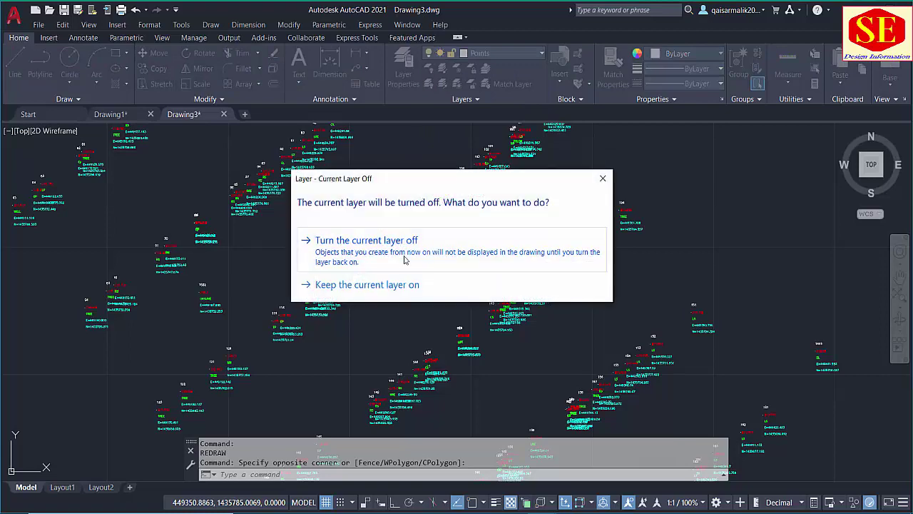
{"action": "left_click", "coordinate": [405, 247]}
{"action": "scroll", "coordinate": [564, 228], "scroll_direction": "up", "scroll_amount": 6}
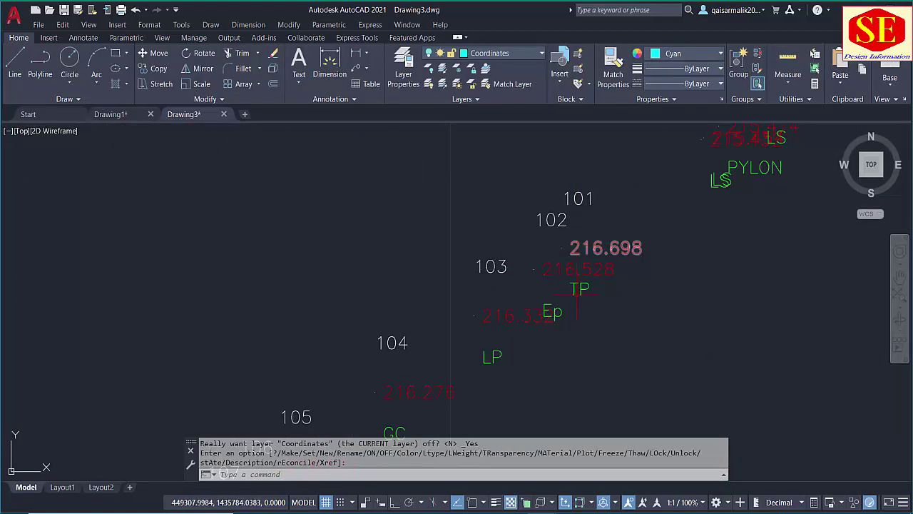
Step: Turn off the Points Elevation layer to hide the elevation labels in Drawing3
{"action": "left_click", "coordinate": [502, 57]}
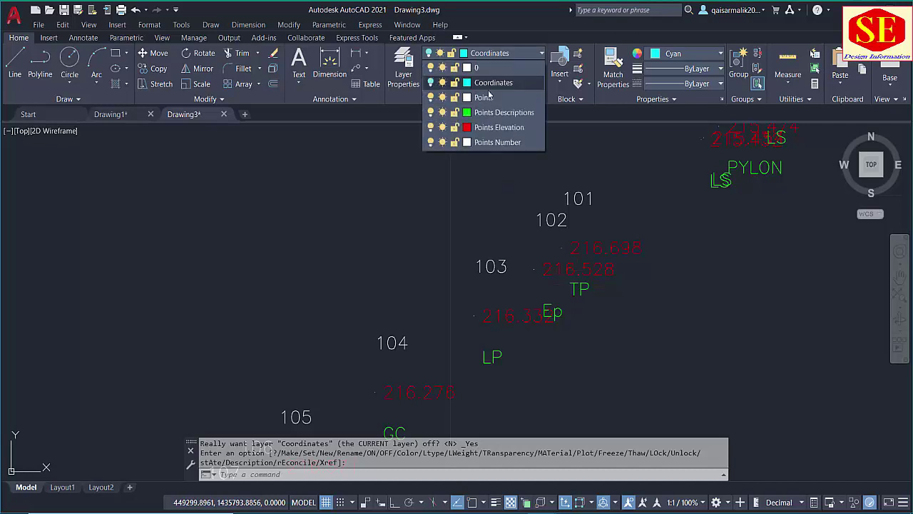
{"action": "left_click", "coordinate": [431, 127]}
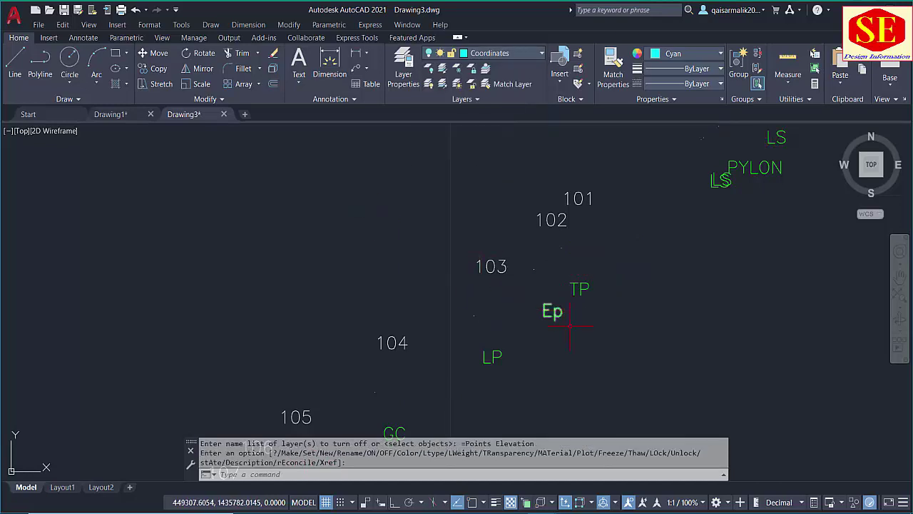
{"action": "scroll", "coordinate": [508, 252], "scroll_direction": "down", "scroll_amount": 6}
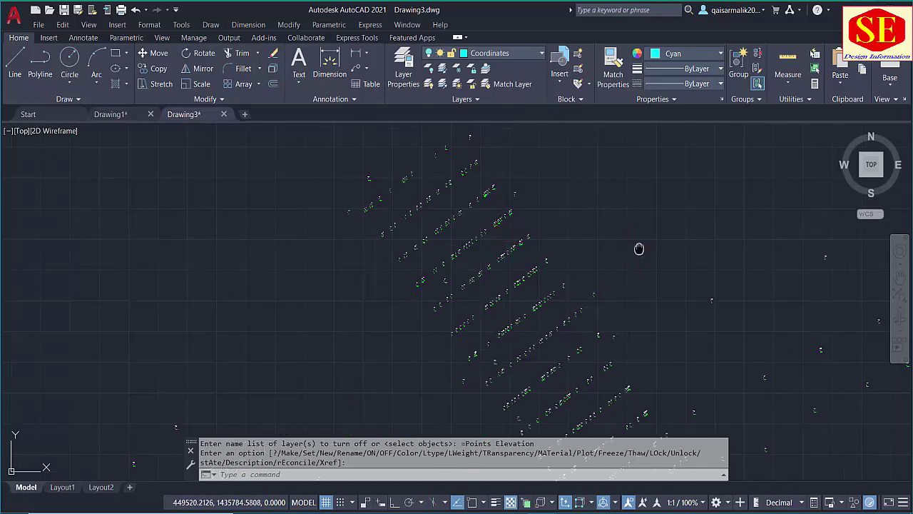
{"action": "scroll", "coordinate": [594, 213], "scroll_direction": "down", "scroll_amount": 2}
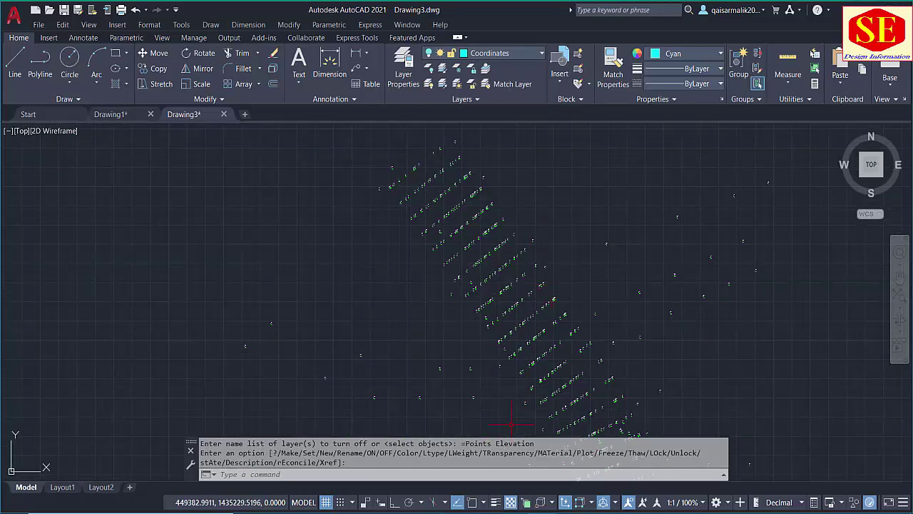
Step: Switch to Excel and review the InputData settings for text style, height, width factor, angle, decimal places, line colors, point style and point color
{"action": "key", "text": "alt+Tab"}
{"action": "left_click", "coordinate": [350, 169]}
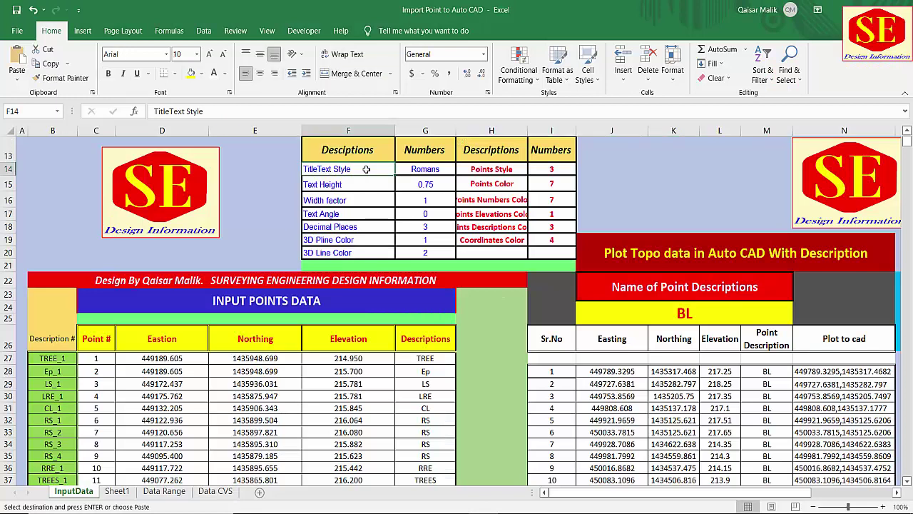
{"action": "left_click", "coordinate": [419, 167]}
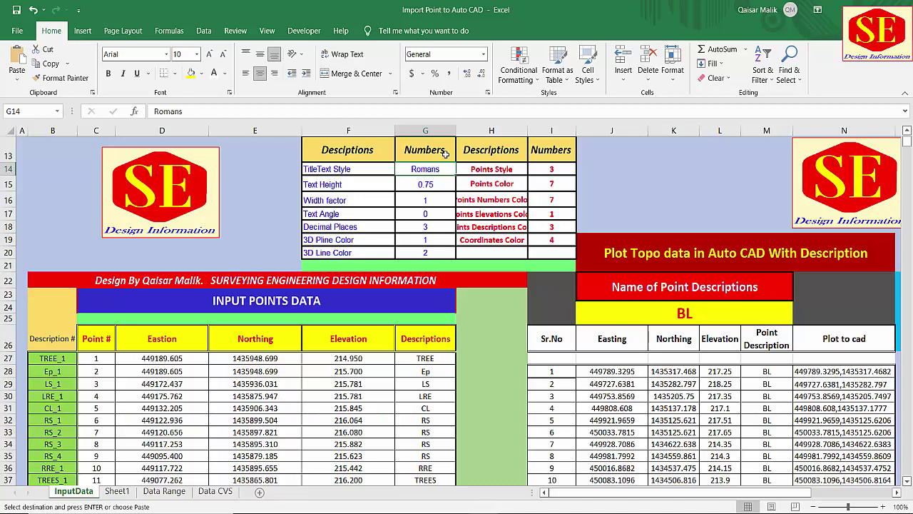
{"action": "left_click", "coordinate": [327, 187]}
{"action": "left_click", "coordinate": [425, 182]}
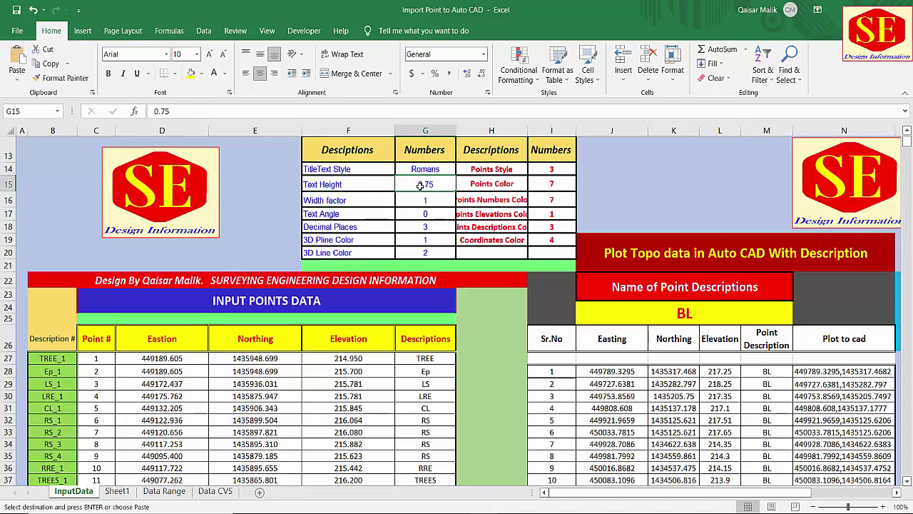
{"action": "left_click", "coordinate": [432, 201]}
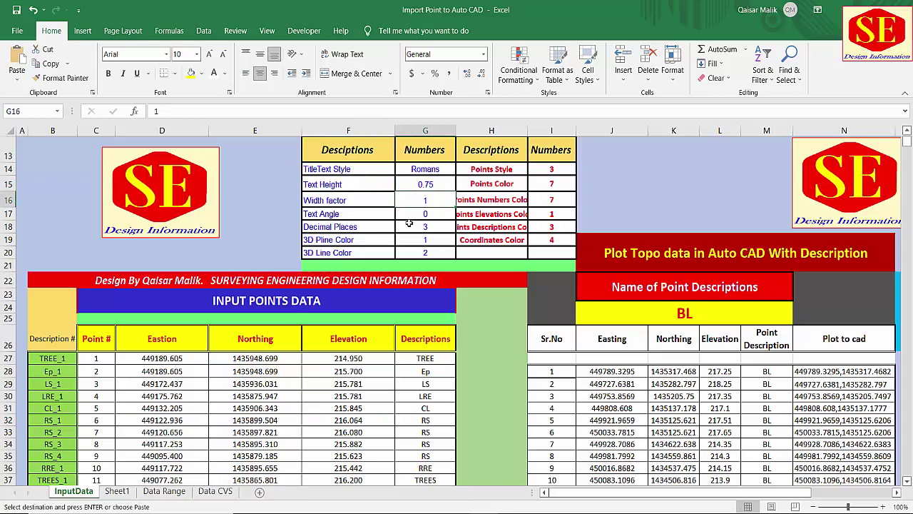
{"action": "key", "text": "Down"}
{"action": "left_click", "coordinate": [436, 226]}
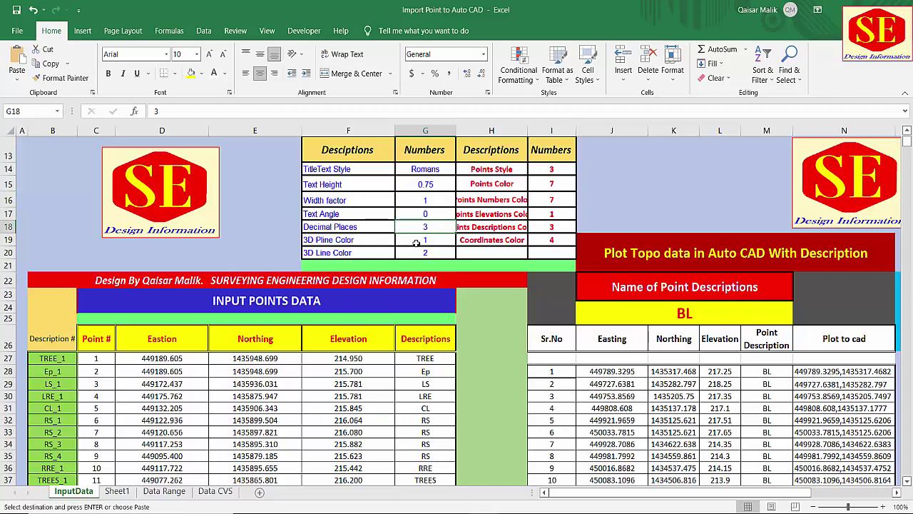
{"action": "left_click", "coordinate": [428, 240]}
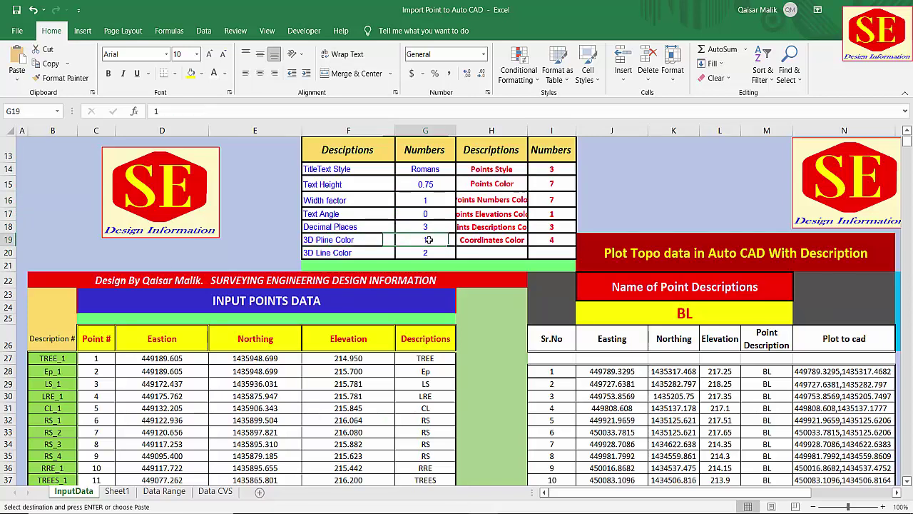
{"action": "left_click", "coordinate": [425, 253]}
{"action": "type", "text": "2"}
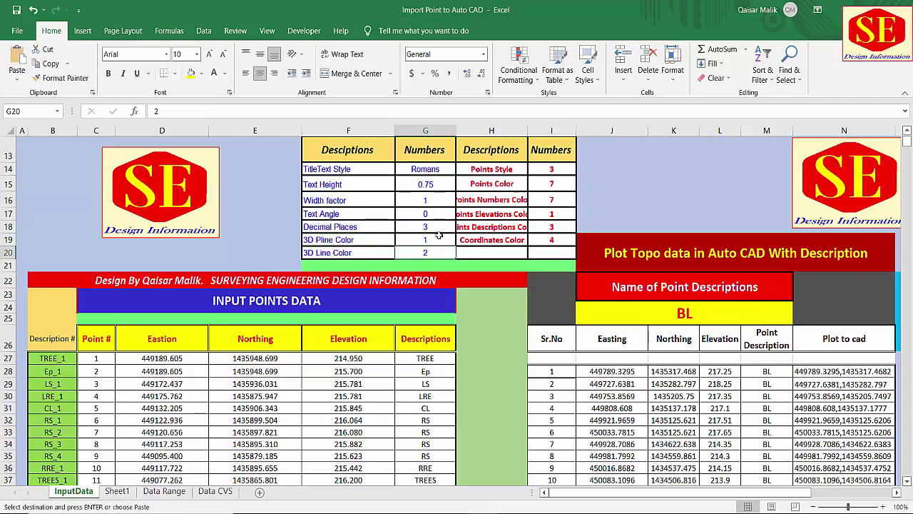
{"action": "left_click", "coordinate": [560, 171]}
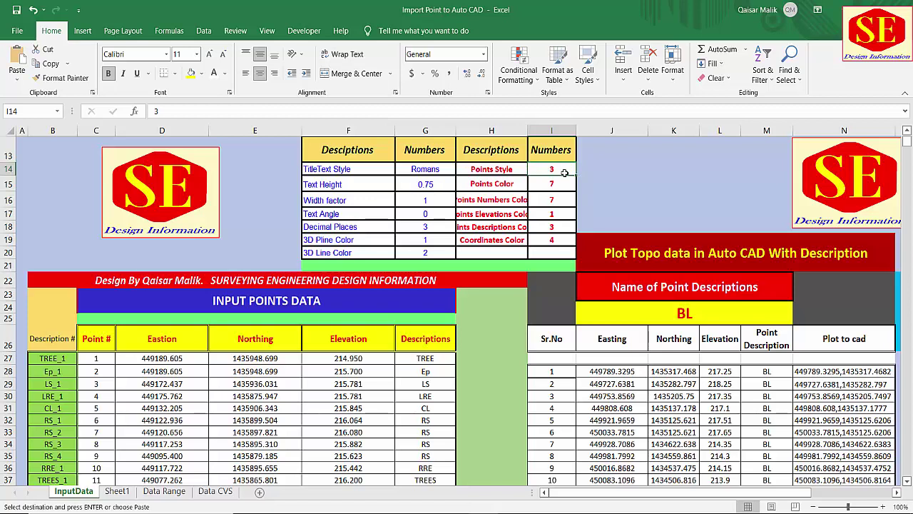
{"action": "left_click", "coordinate": [563, 184]}
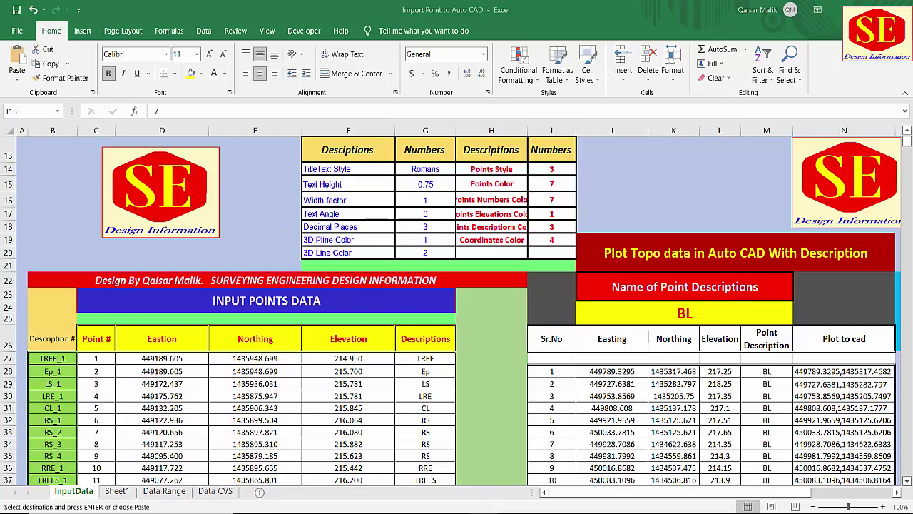
Step: Switch to AutoCAD and check the index numbers of the standard colors, including red, green, cyan and magenta, then cancel the color selection
{"action": "left_click", "coordinate": [612, 474]}
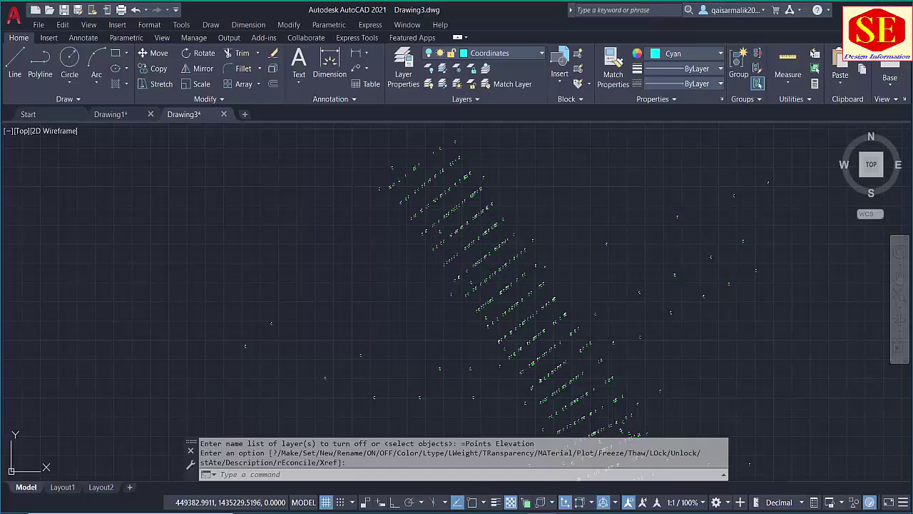
{"action": "left_click", "coordinate": [665, 54]}
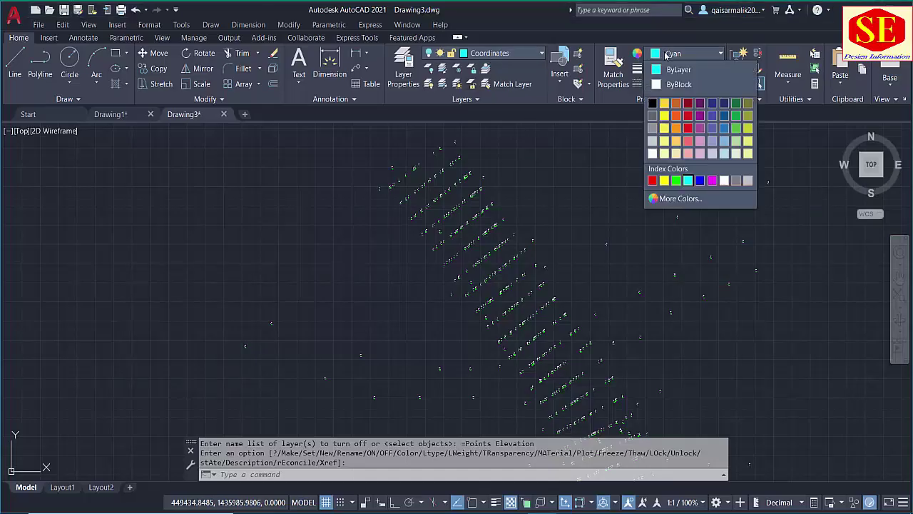
{"action": "left_click", "coordinate": [660, 198]}
{"action": "left_click", "coordinate": [357, 288]}
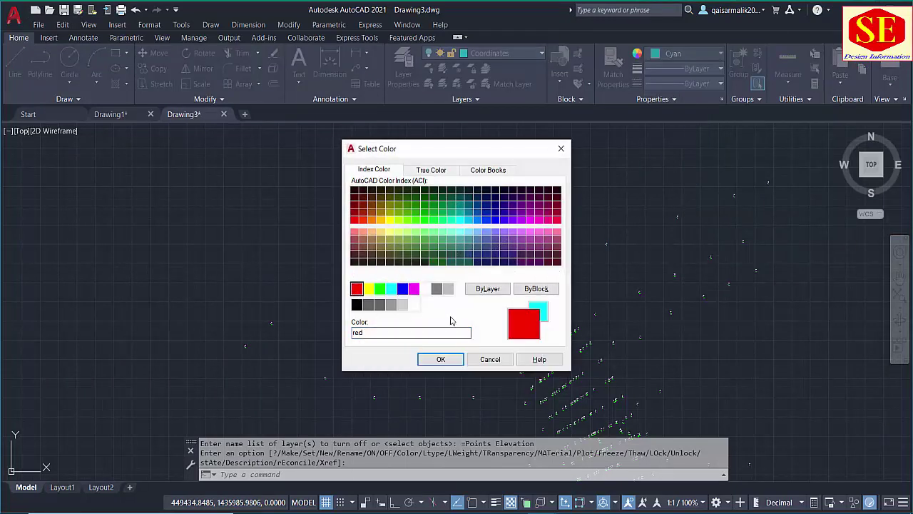
{"action": "left_click", "coordinate": [380, 288]}
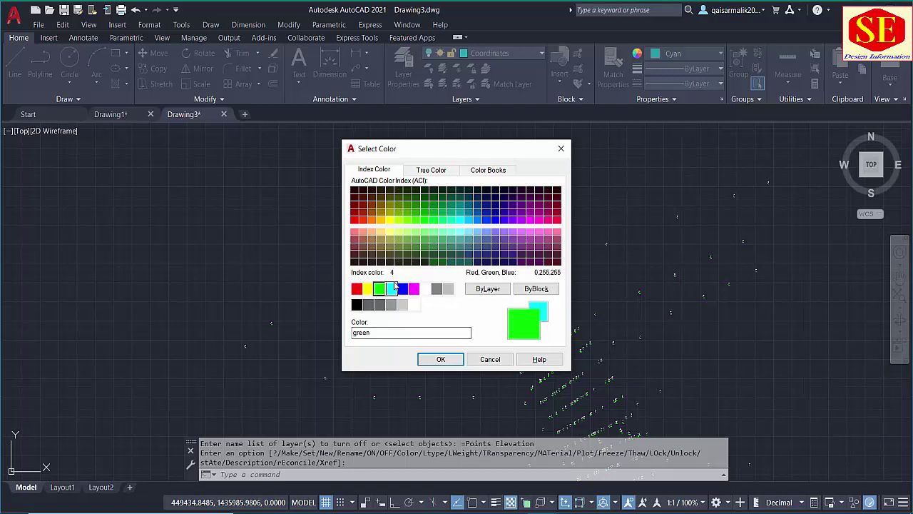
{"action": "left_click", "coordinate": [391, 288]}
{"action": "left_click", "coordinate": [412, 288]}
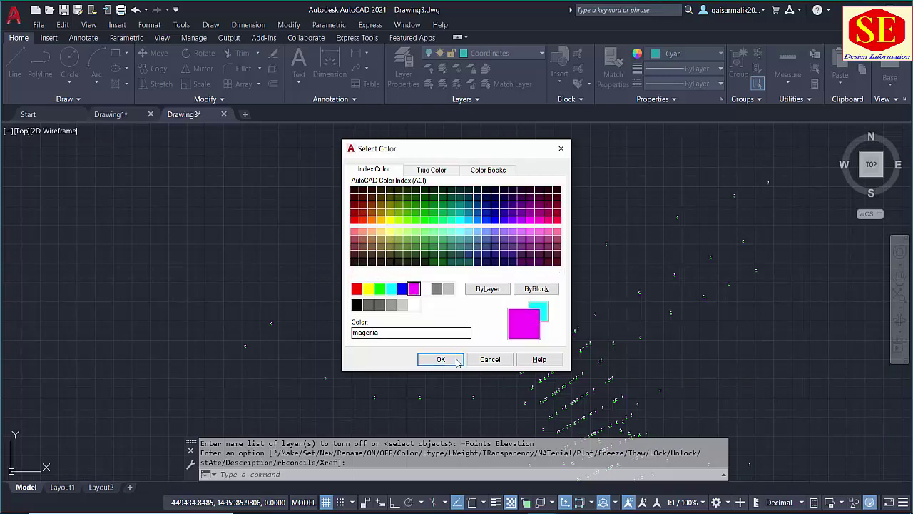
{"action": "left_click", "coordinate": [490, 358]}
Step: Switch to Excel, widen column H to fit its labels, and review the elevation, description and coordinate color numbers
{"action": "key", "text": "alt+Tab"}
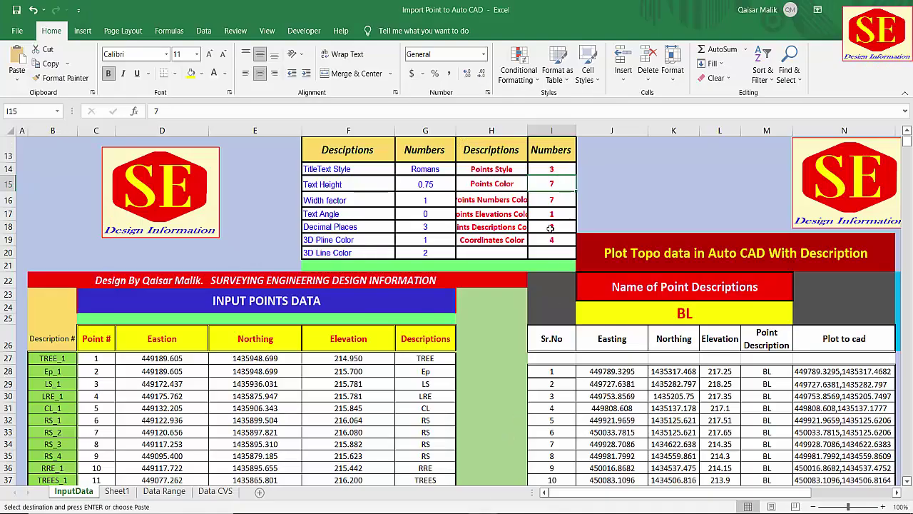
{"action": "left_click", "coordinate": [508, 215]}
{"action": "double_click", "coordinate": [528, 130]}
{"action": "left_click", "coordinate": [582, 214]}
{"action": "left_click", "coordinate": [503, 227]}
{"action": "left_click", "coordinate": [572, 228]}
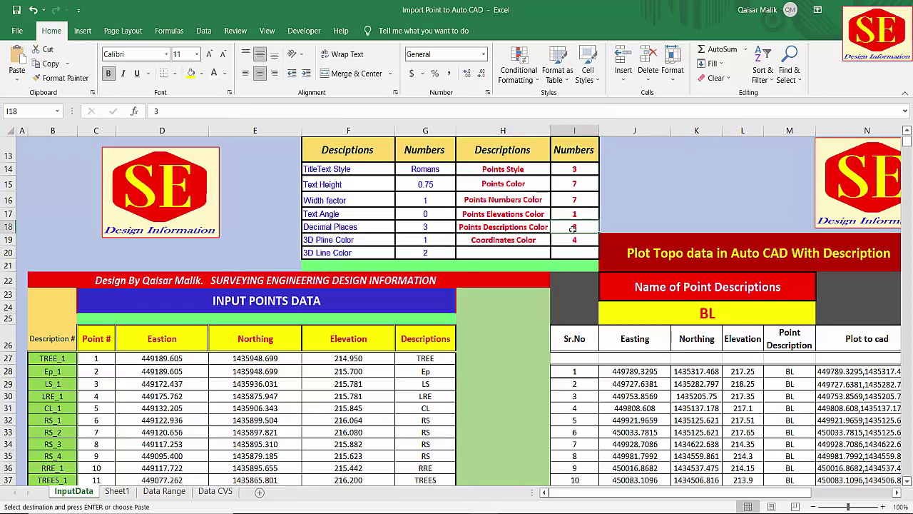
{"action": "left_click", "coordinate": [589, 240]}
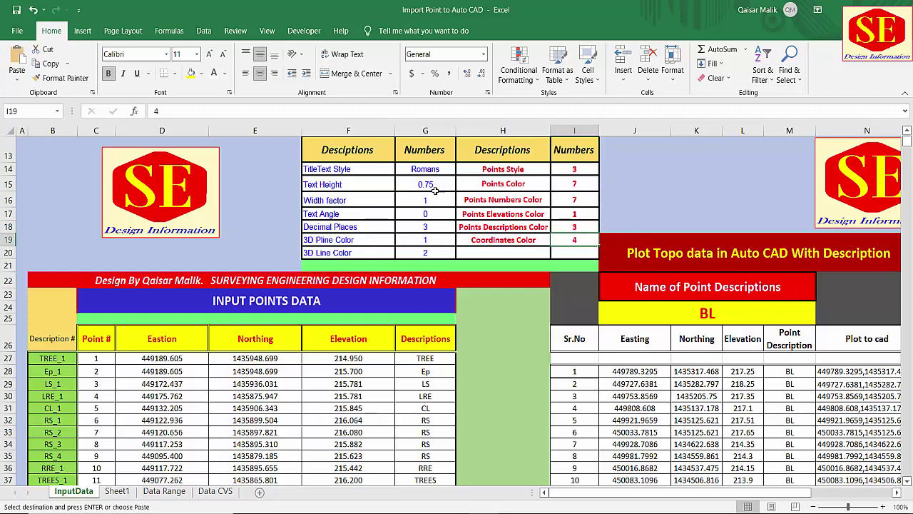
Step: Switch to AutoCAD, view the overall point layout in Drawing3, and make Drawing1 the current drawing
{"action": "left_click", "coordinate": [609, 467]}
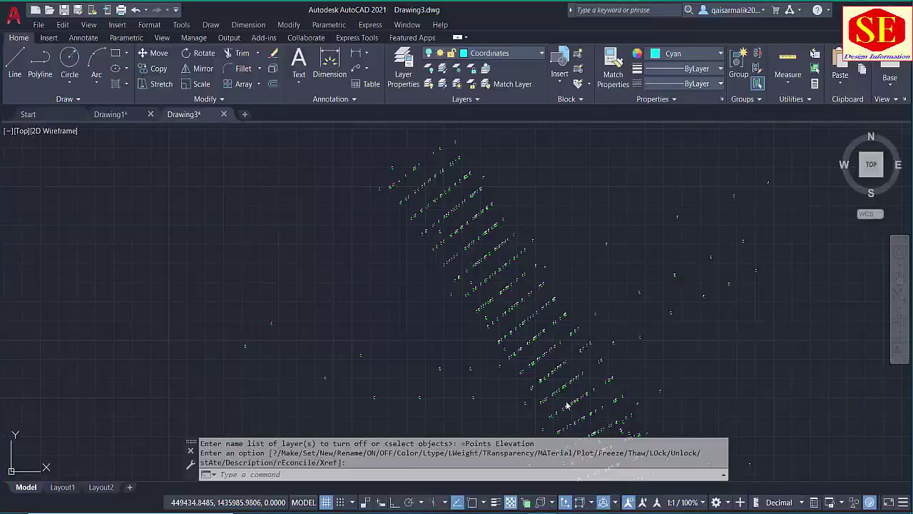
{"action": "scroll", "coordinate": [449, 255], "scroll_direction": "up", "scroll_amount": 3}
{"action": "scroll", "coordinate": [347, 306], "scroll_direction": "down", "scroll_amount": 5}
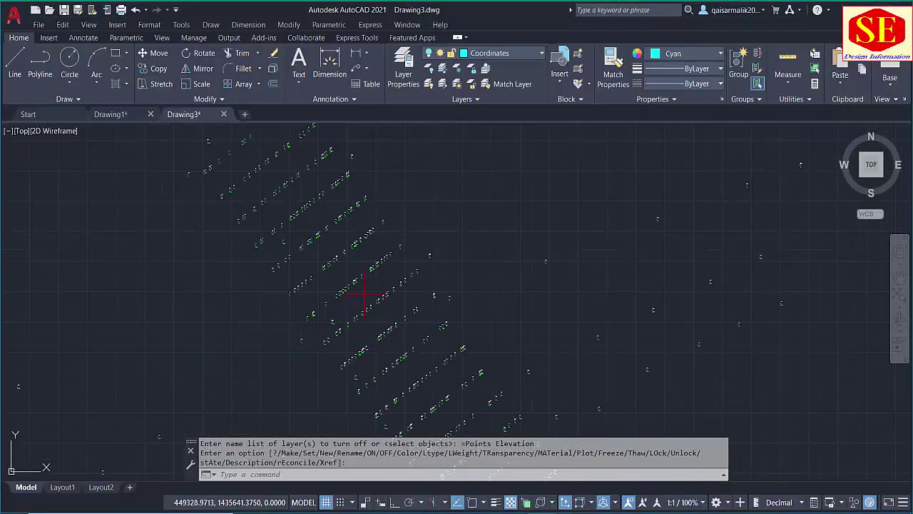
{"action": "left_click_drag", "start_coordinate": [380, 241], "coordinate": [384, 202]}
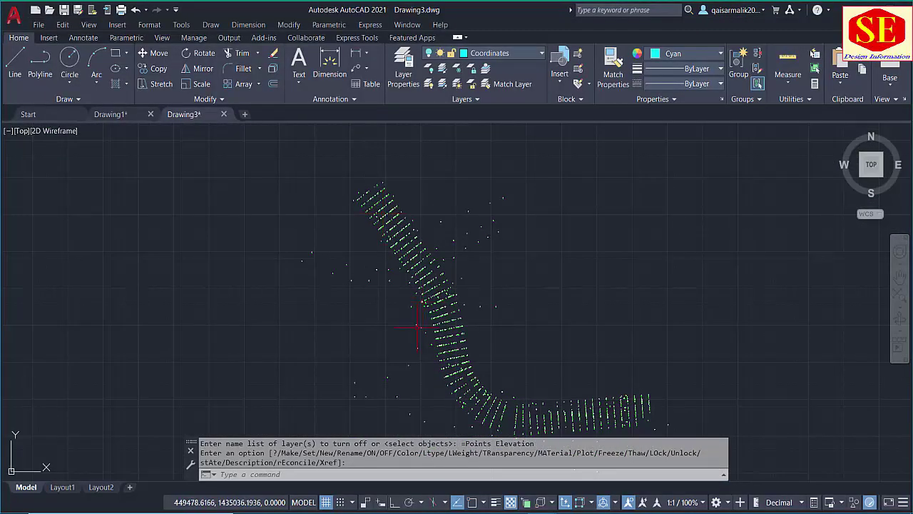
{"action": "left_click", "coordinate": [127, 114]}
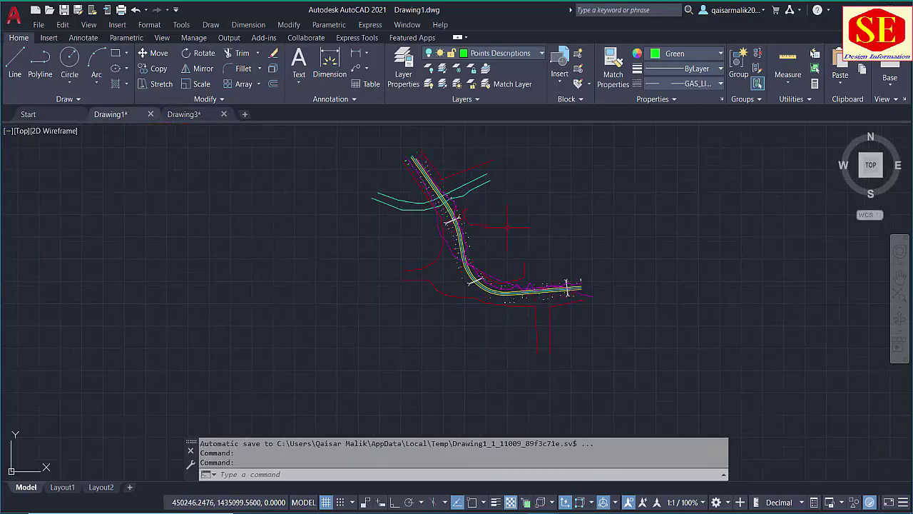
Step: Create a block named XYZ from all the road survey objects in Drawing1, with base point 0,0,0 and the objects converted to a block
{"action": "type", "text": "B"}
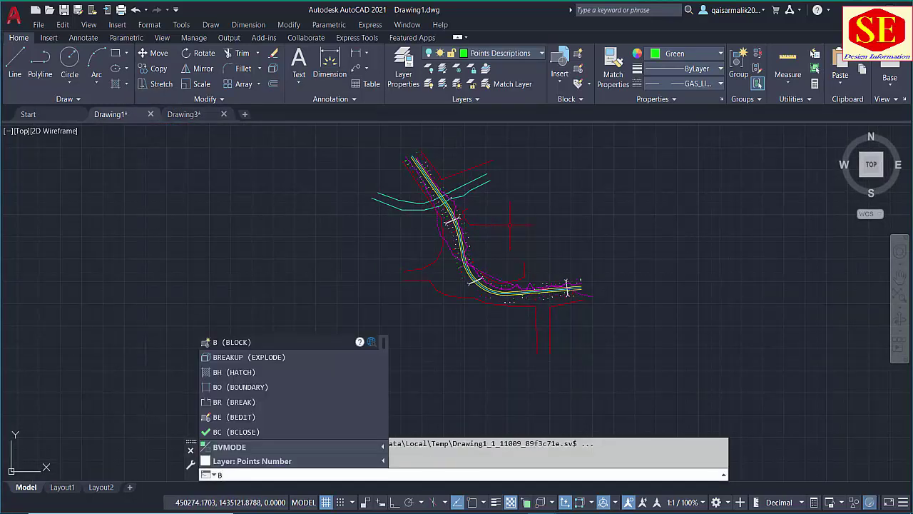
{"action": "key", "text": "Return"}
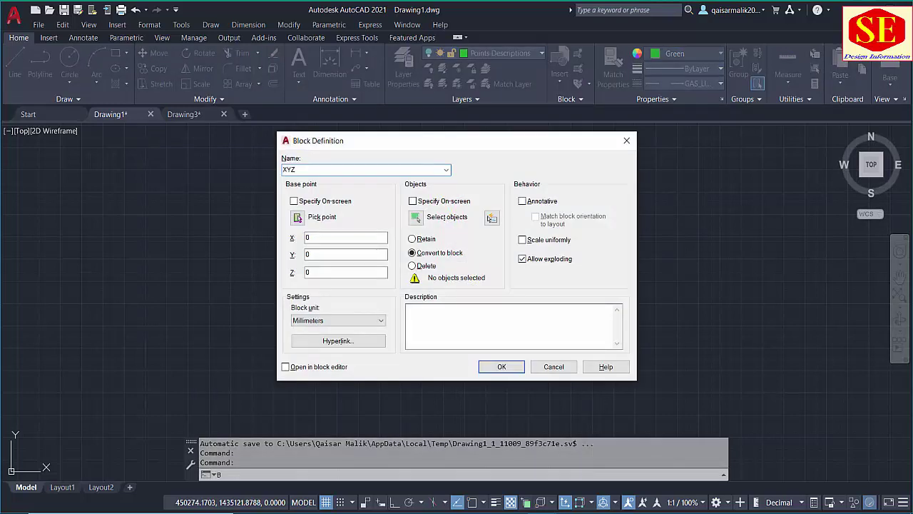
{"action": "left_click", "coordinate": [420, 219]}
{"action": "scroll", "coordinate": [535, 262], "scroll_direction": "down", "scroll_amount": 2}
{"action": "left_click", "coordinate": [616, 157]}
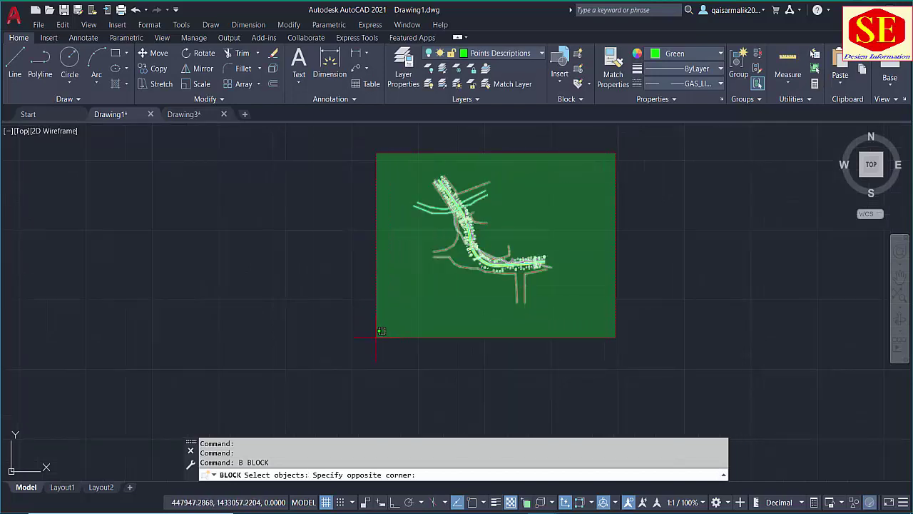
{"action": "left_click", "coordinate": [377, 335]}
{"action": "key", "text": "Return"}
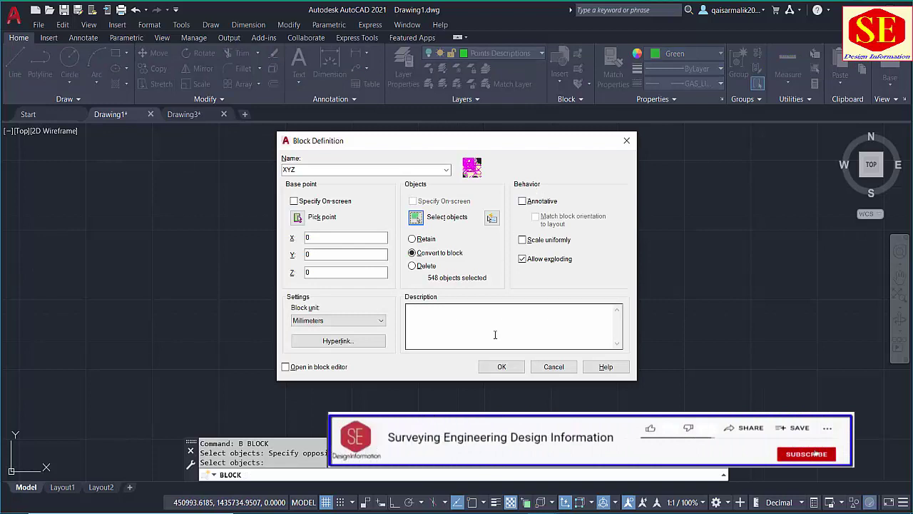
{"action": "left_click", "coordinate": [502, 366]}
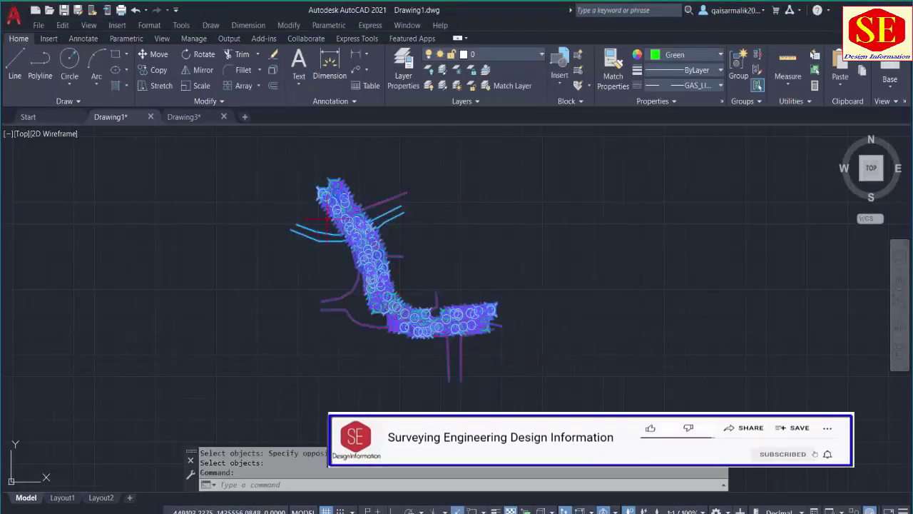
Step: Copy the selected road survey block in Drawing1 to the clipboard
{"action": "right_click", "coordinate": [340, 189]}
{"action": "mouse_move", "coordinate": [381, 283]}
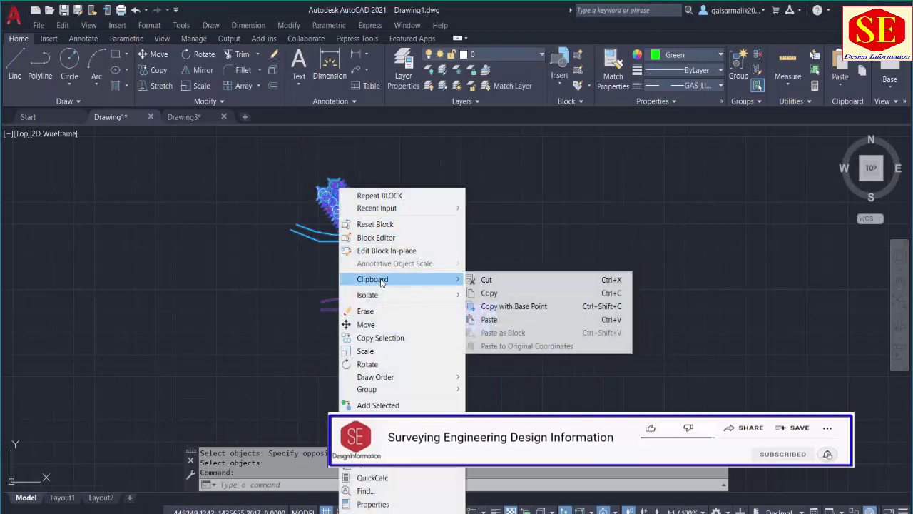
{"action": "left_click", "coordinate": [488, 293]}
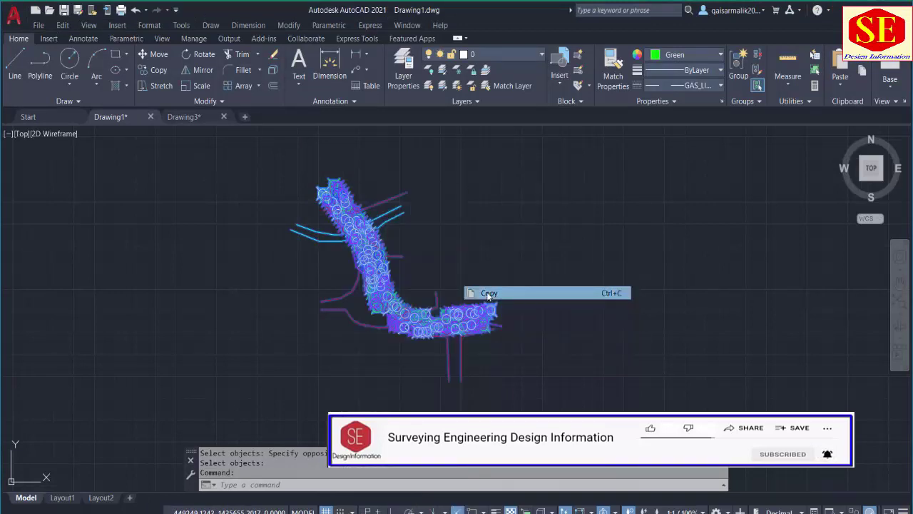
Step: Make Drawing3 the current drawing and paste the copied road survey block at its original coordinates
{"action": "left_click", "coordinate": [196, 118]}
{"action": "scroll", "coordinate": [251, 199], "scroll_direction": "up", "scroll_amount": 5}
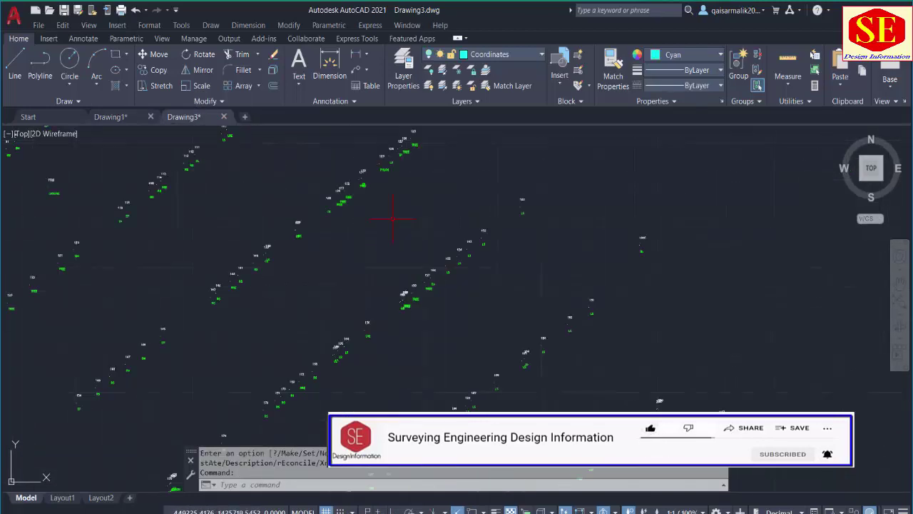
{"action": "left_click_drag", "start_coordinate": [252, 199], "coordinate": [336, 306]}
{"action": "scroll", "coordinate": [393, 302], "scroll_direction": "up", "scroll_amount": 4}
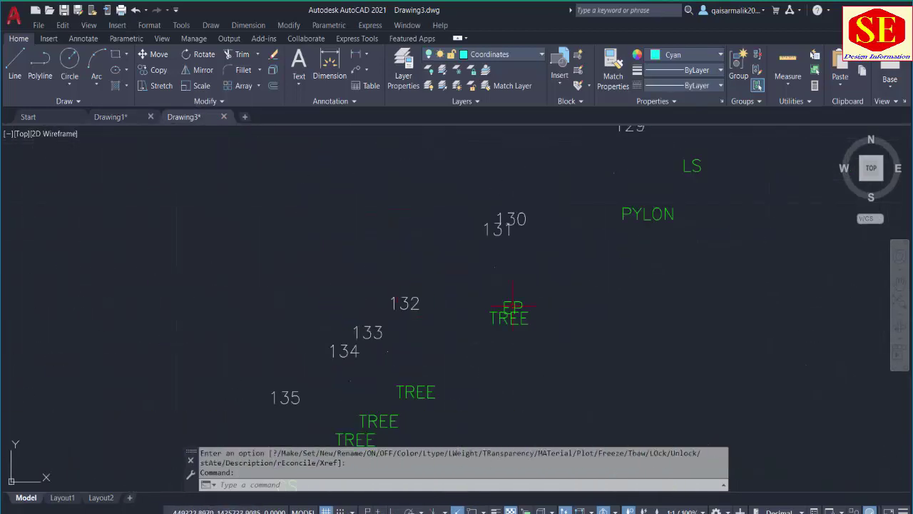
{"action": "scroll", "coordinate": [503, 308], "scroll_direction": "down", "scroll_amount": 6}
{"action": "right_click", "coordinate": [413, 200]}
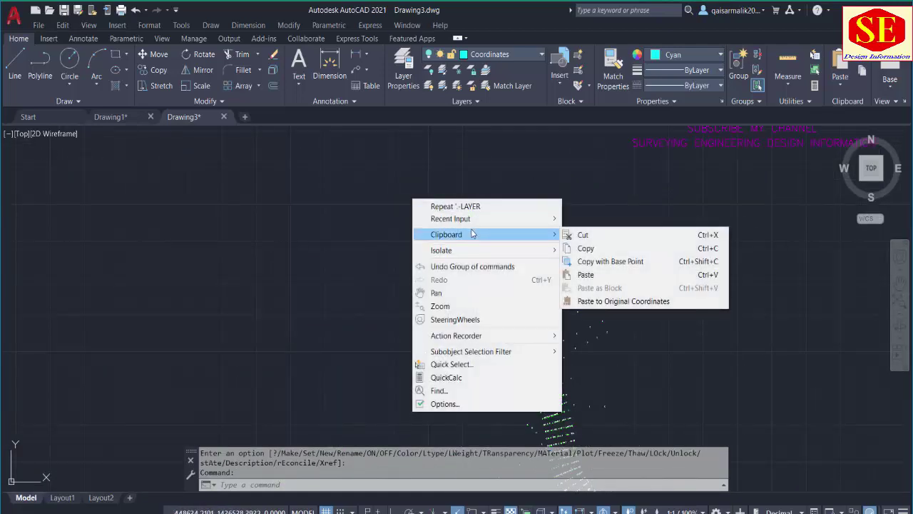
{"action": "left_click", "coordinate": [628, 303]}
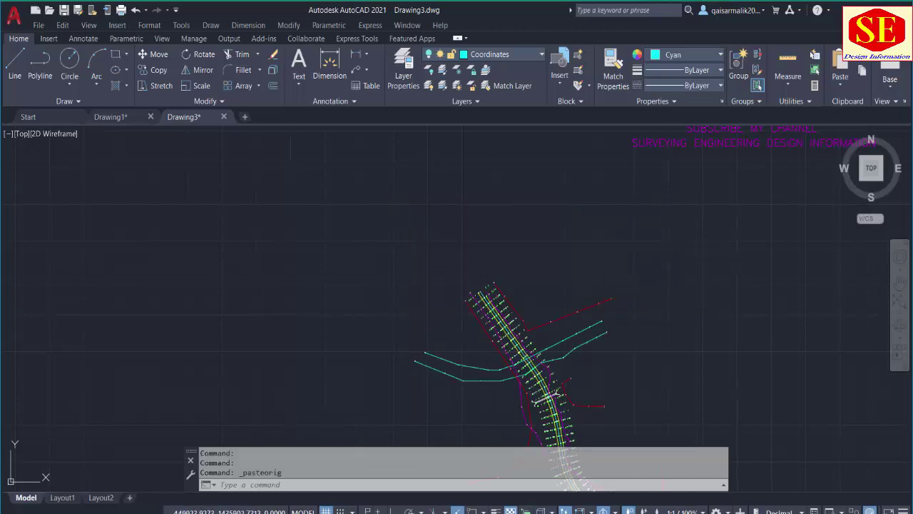
Step: Examine how the pasted linework fits the plotted survey points and their labels around the track crossing in Drawing3
{"action": "scroll", "coordinate": [570, 264], "scroll_direction": "up", "scroll_amount": 5}
{"action": "scroll", "coordinate": [410, 280], "scroll_direction": "up", "scroll_amount": 8}
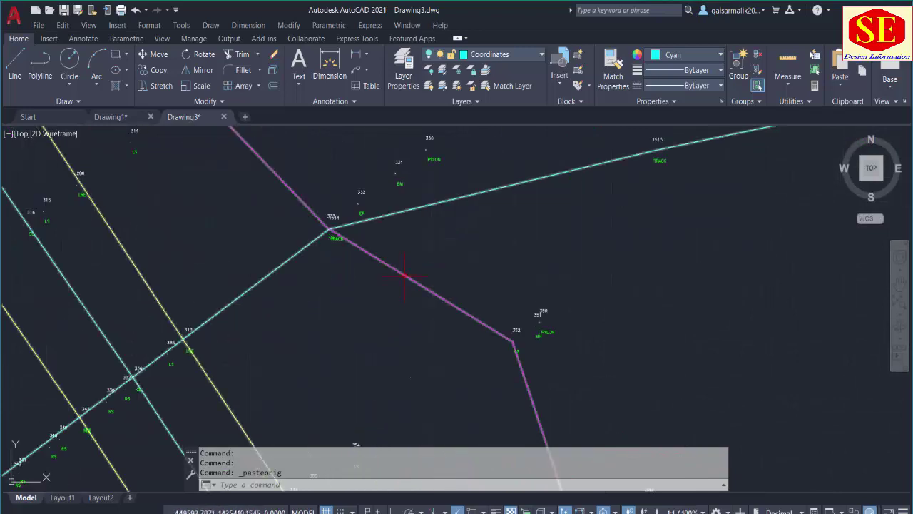
{"action": "scroll", "coordinate": [348, 326], "scroll_direction": "down", "scroll_amount": 6}
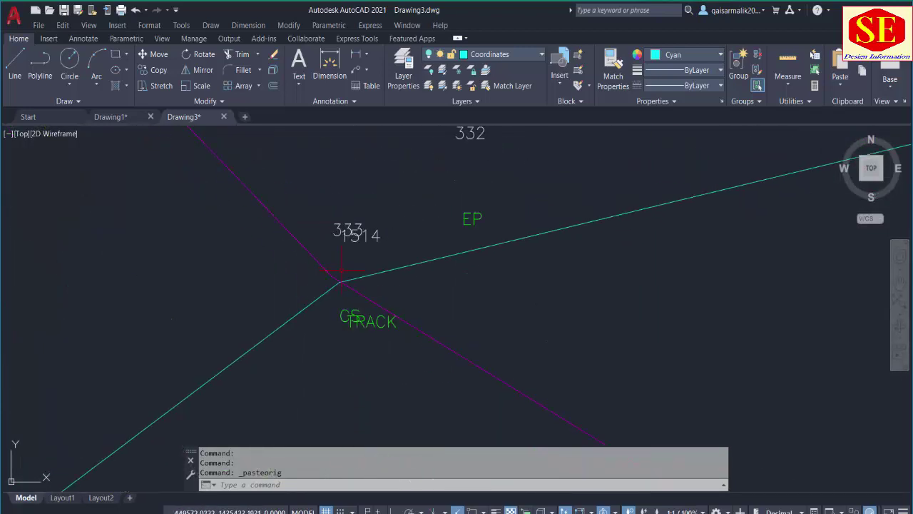
{"action": "scroll", "coordinate": [395, 277], "scroll_direction": "down", "scroll_amount": 3}
{"action": "scroll", "coordinate": [421, 265], "scroll_direction": "up", "scroll_amount": 8}
{"action": "scroll", "coordinate": [421, 265], "scroll_direction": "down", "scroll_amount": 5}
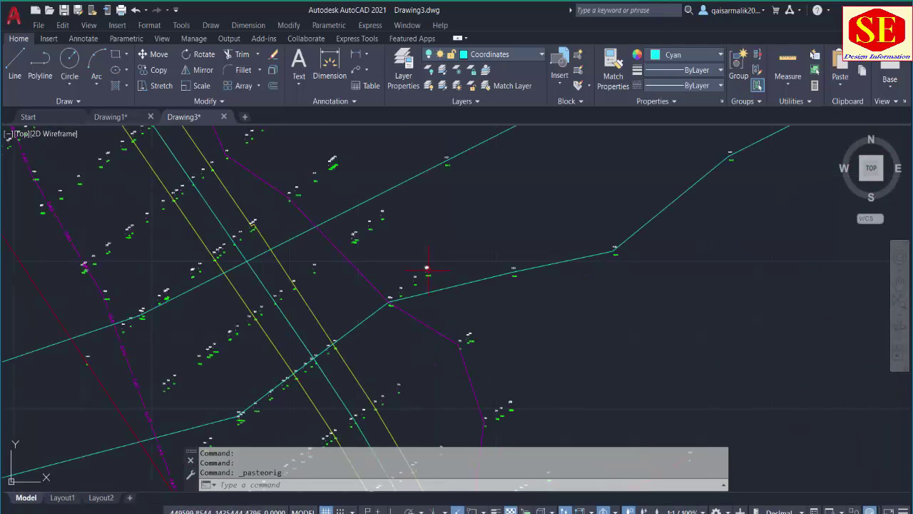
{"action": "scroll", "coordinate": [607, 245], "scroll_direction": "up", "scroll_amount": 4}
{"action": "scroll", "coordinate": [585, 271], "scroll_direction": "down", "scroll_amount": 10}
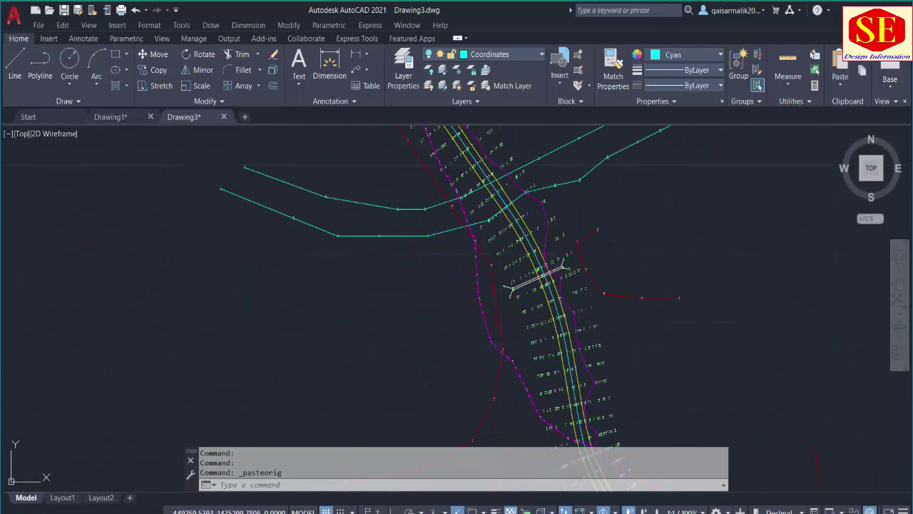
Step: Check that the pasted linework is a single block, clear the selection, and review its fit with the points along the whole road
{"action": "left_click_drag", "start_coordinate": [493, 241], "coordinate": [454, 345]}
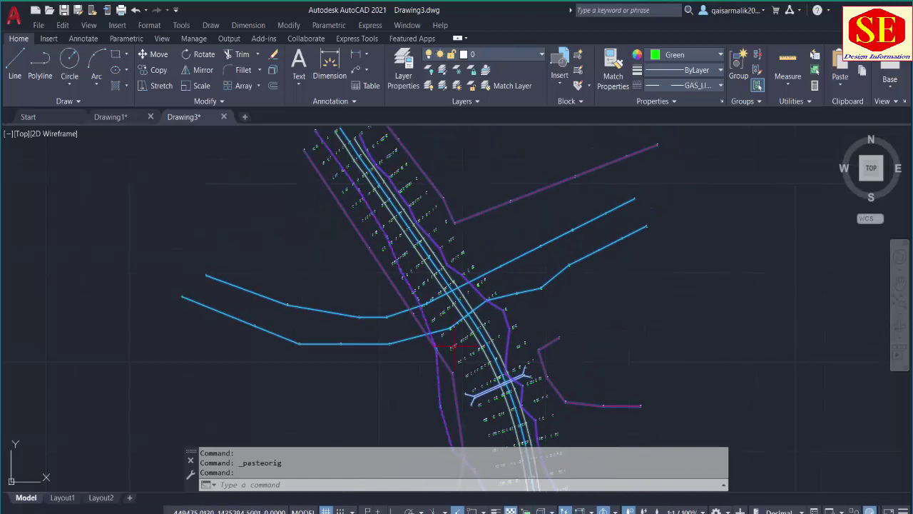
{"action": "key", "text": "Escape"}
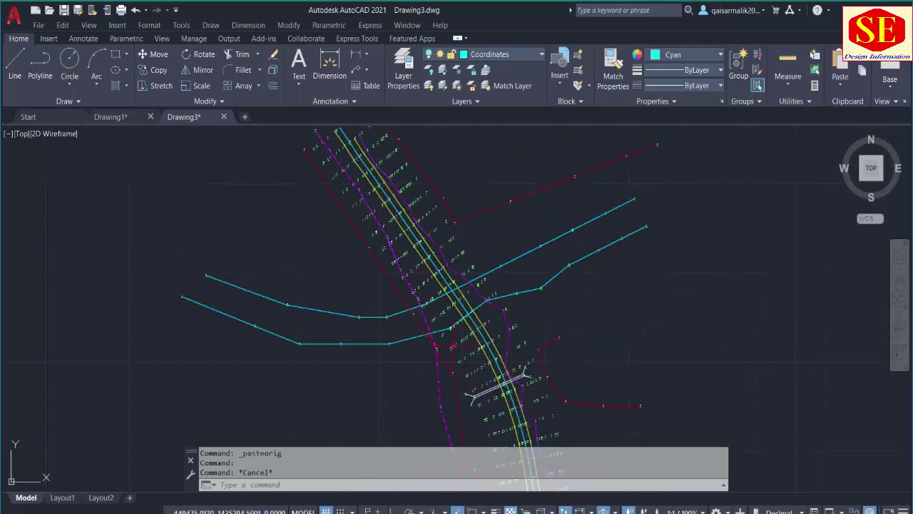
{"action": "scroll", "coordinate": [421, 239], "scroll_direction": "down", "scroll_amount": 2}
{"action": "scroll", "coordinate": [471, 332], "scroll_direction": "up", "scroll_amount": 6}
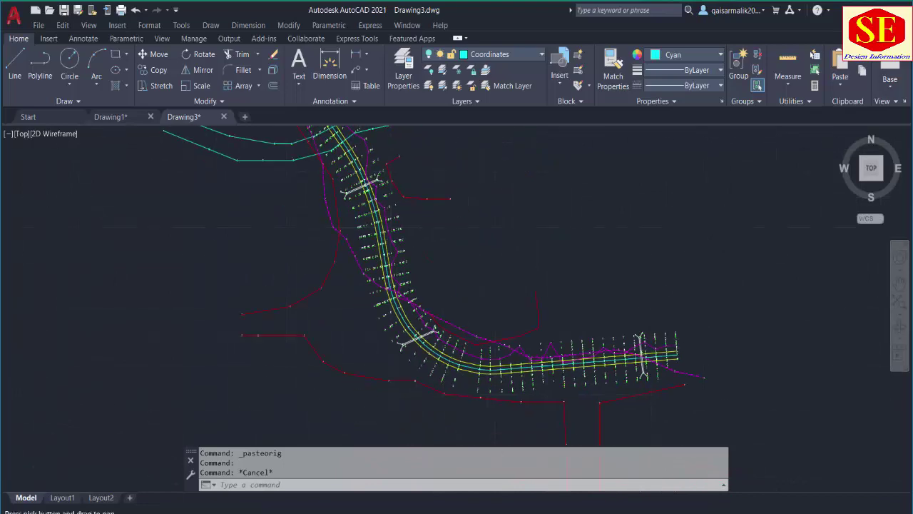
{"action": "scroll", "coordinate": [293, 299], "scroll_direction": "down", "scroll_amount": 5}
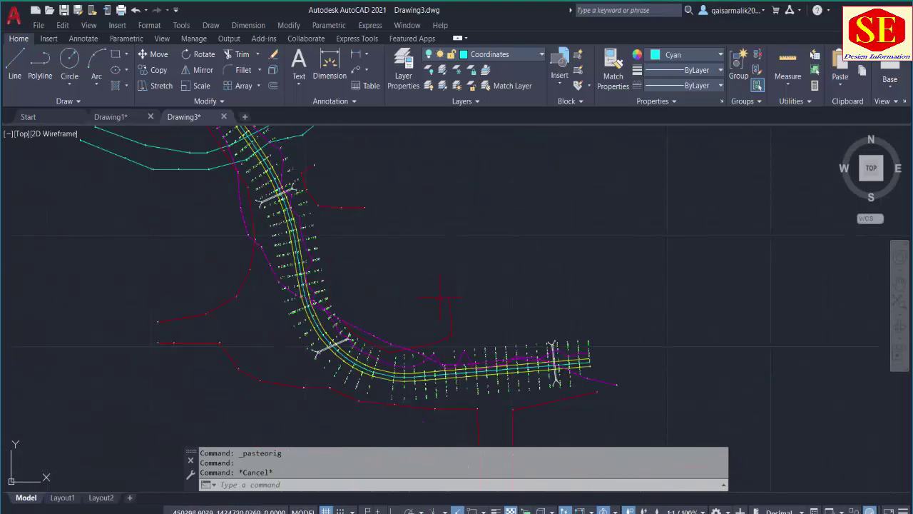
{"action": "scroll", "coordinate": [440, 298], "scroll_direction": "down", "scroll_amount": 2}
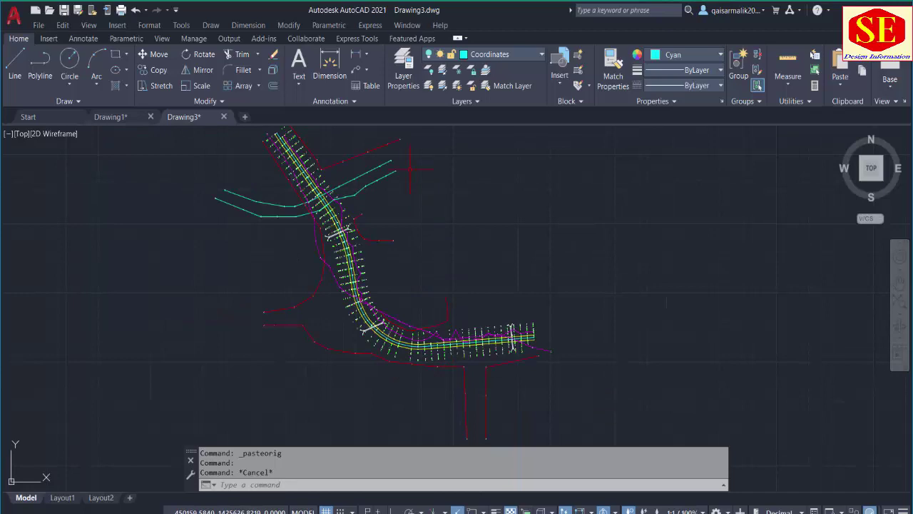